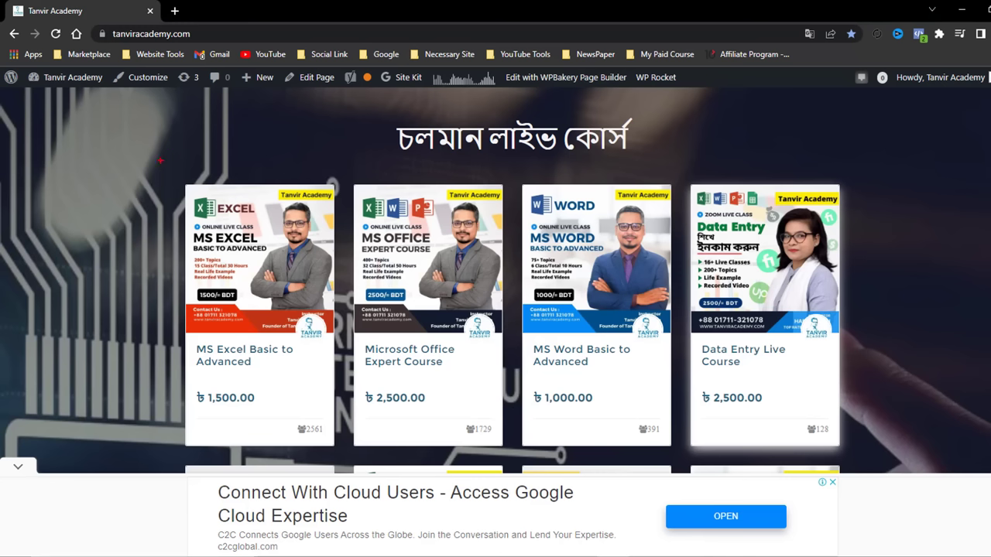
# Step: Draw red boxes around the MS EXCEL and MS OFFICE EXPERT COURSE headings, with arrows to the Word, PowerPoint and Excel cards
pyautogui.moveTo(155, 154)
pyautogui.mouseDown()
pyautogui.moveTo(283, 265)
pyautogui.moveTo(274, 263)
pyautogui.mouseUp()
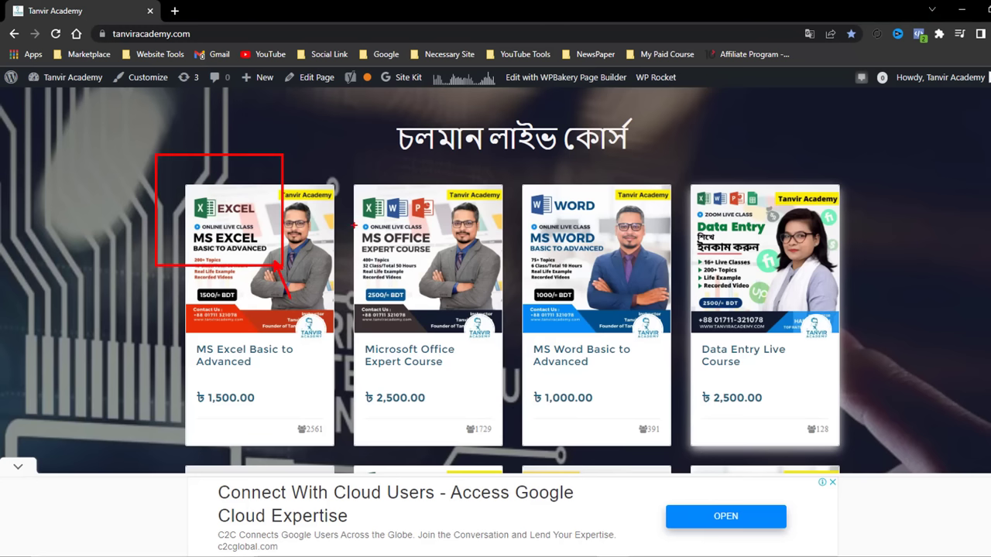
pyautogui.moveTo(355, 219)
pyautogui.mouseDown()
pyautogui.moveTo(448, 264)
pyautogui.moveTo(437, 264)
pyautogui.mouseUp()
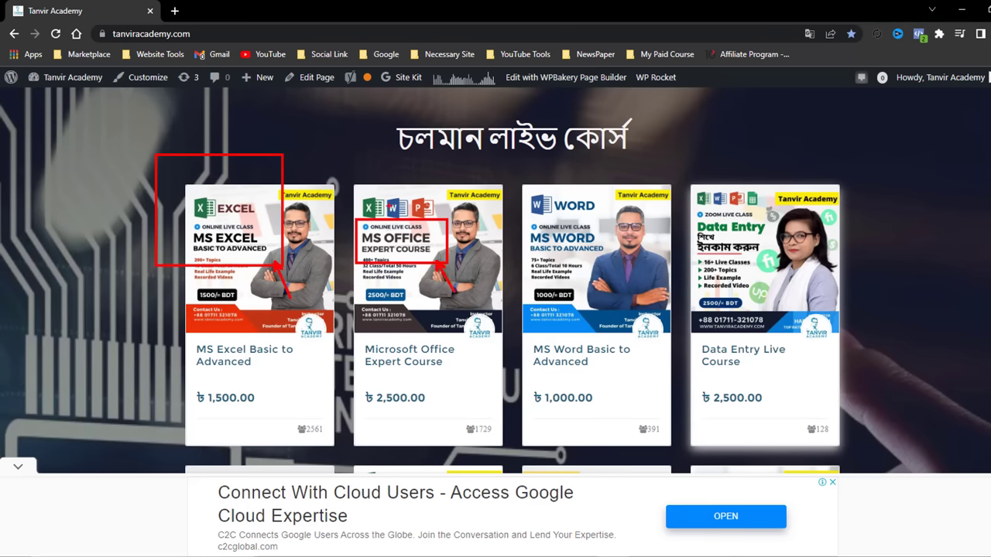
pyautogui.moveTo(380, 177)
pyautogui.mouseDown()
pyautogui.moveTo(377, 195)
pyautogui.moveTo(395, 195)
pyautogui.mouseUp()
pyautogui.moveTo(433, 164); pyautogui.dragTo(423, 195)
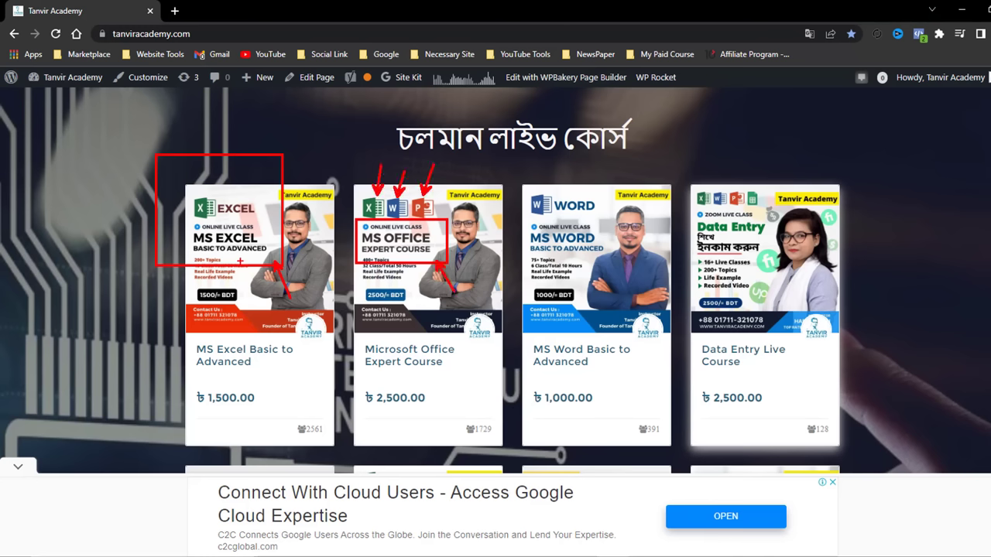
pyautogui.moveTo(245, 259); pyautogui.dragTo(245, 302)
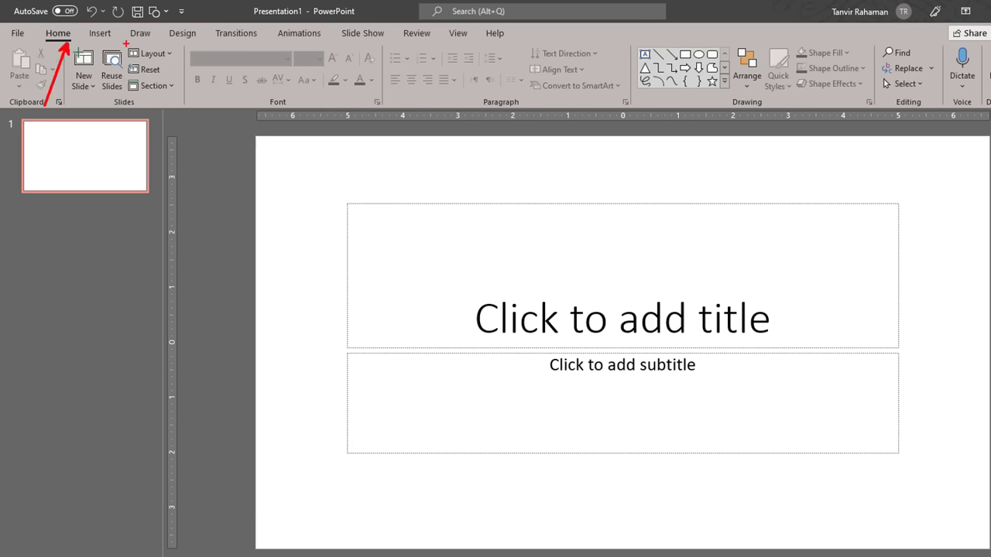
# Step: Switch the first slide to the Blank layout, removing its title and subtitle placeholders
pyautogui.click(171, 55)
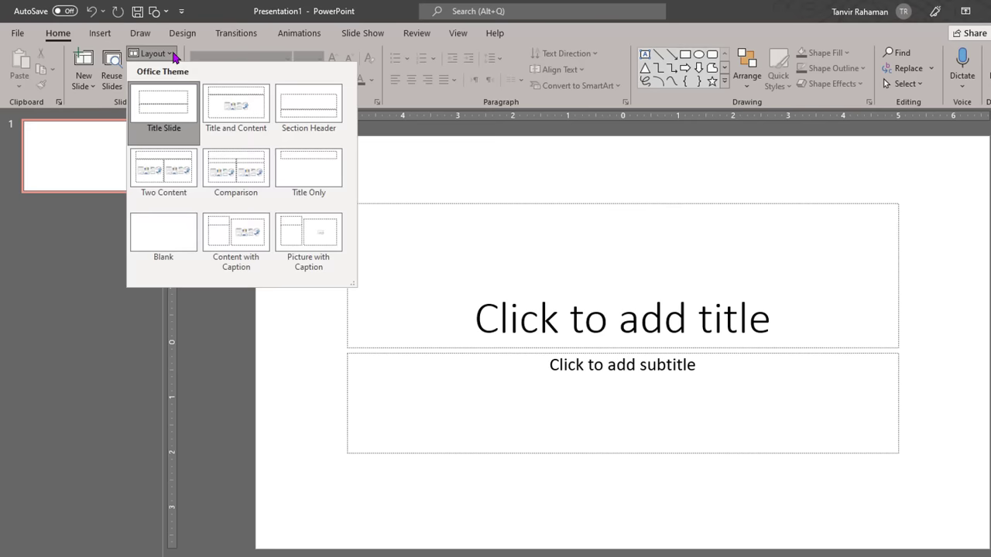
pyautogui.click(173, 245)
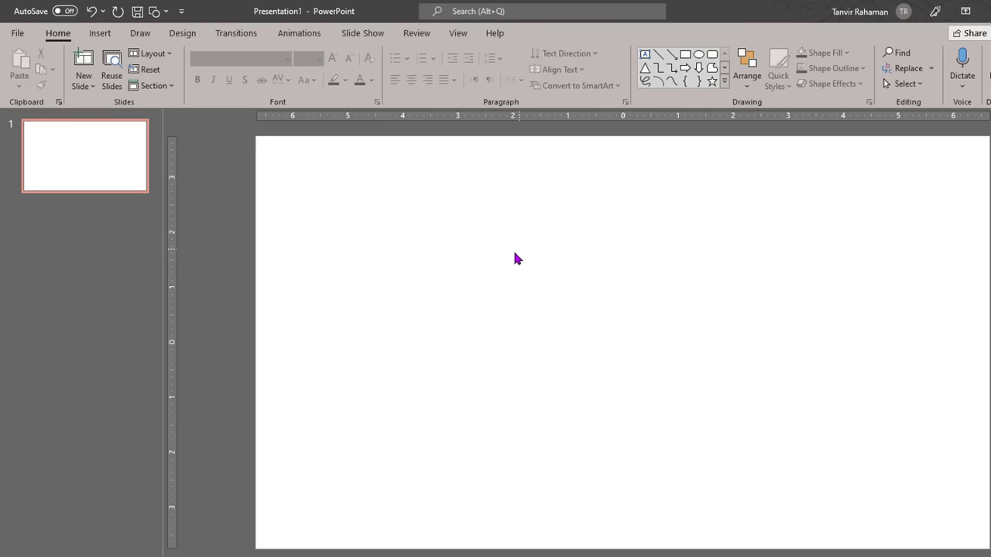
pyautogui.click(183, 35)
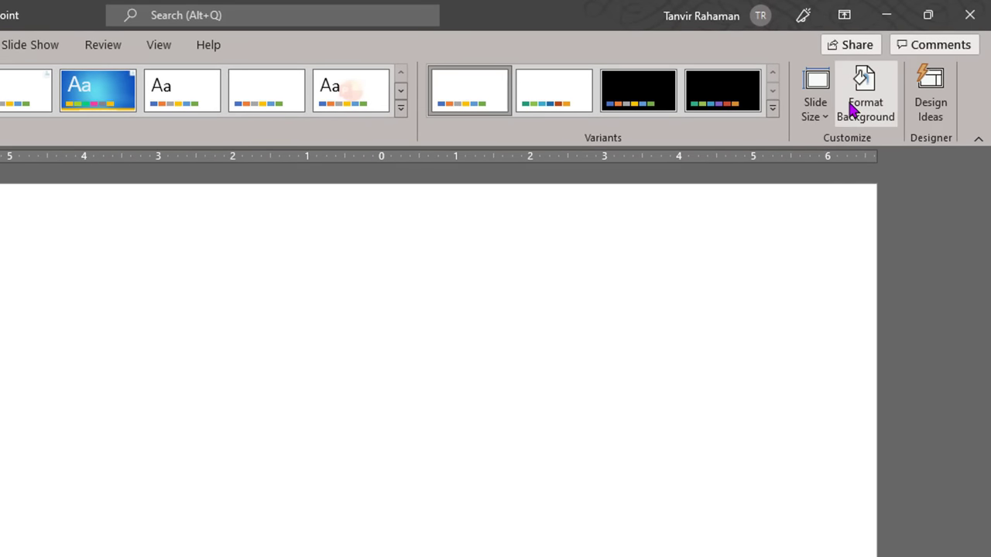
# Step: Set the slide background to Picture or texture fill and start choosing a background picture
pyautogui.click(858, 105)
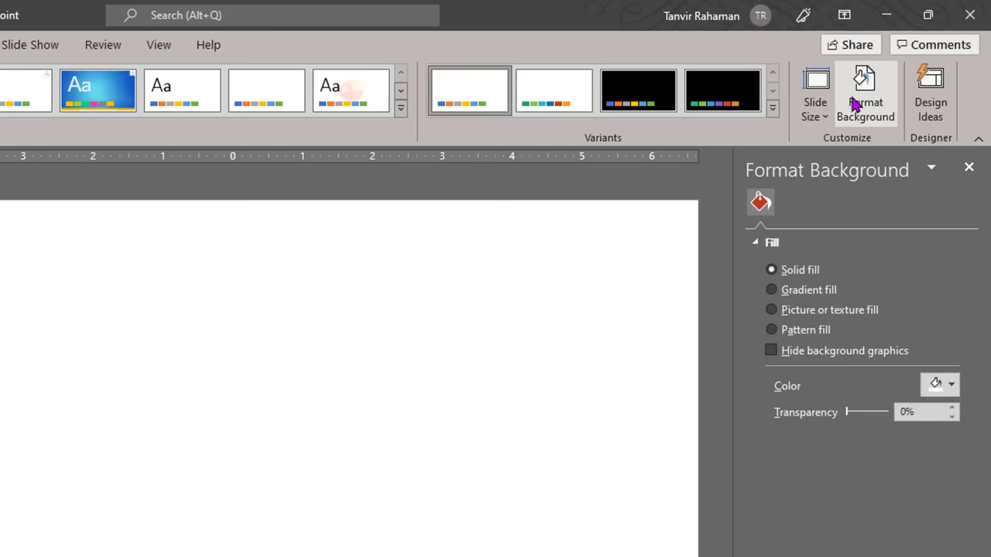
pyautogui.click(840, 311)
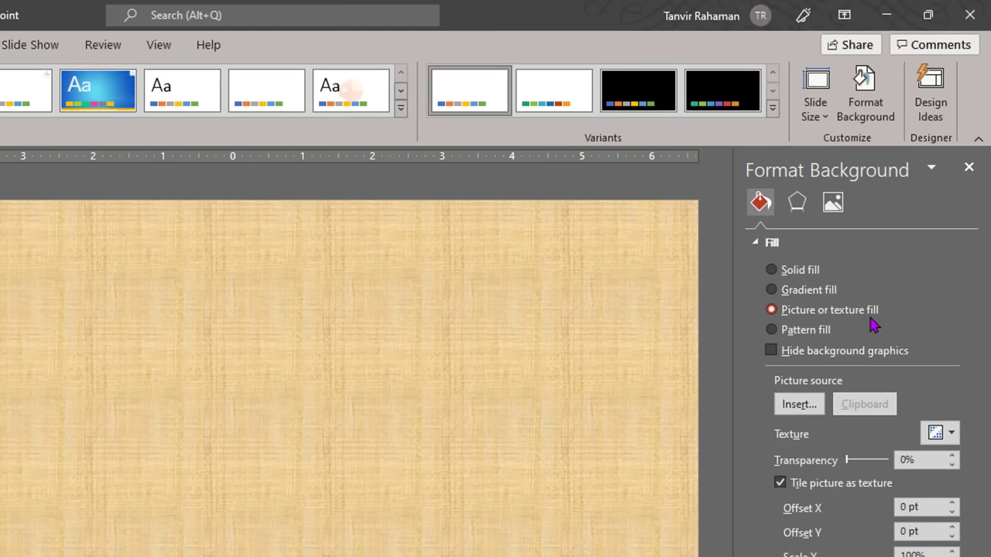
pyautogui.click(802, 411)
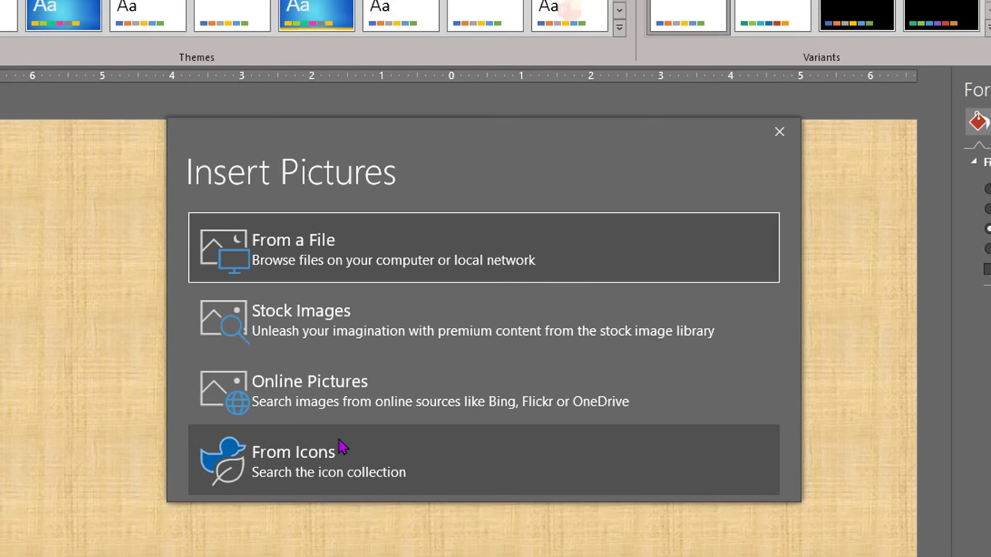
# Step: Insert the online Meeting-category photo of a meeting room with a wall screen as the background
pyautogui.click(363, 399)
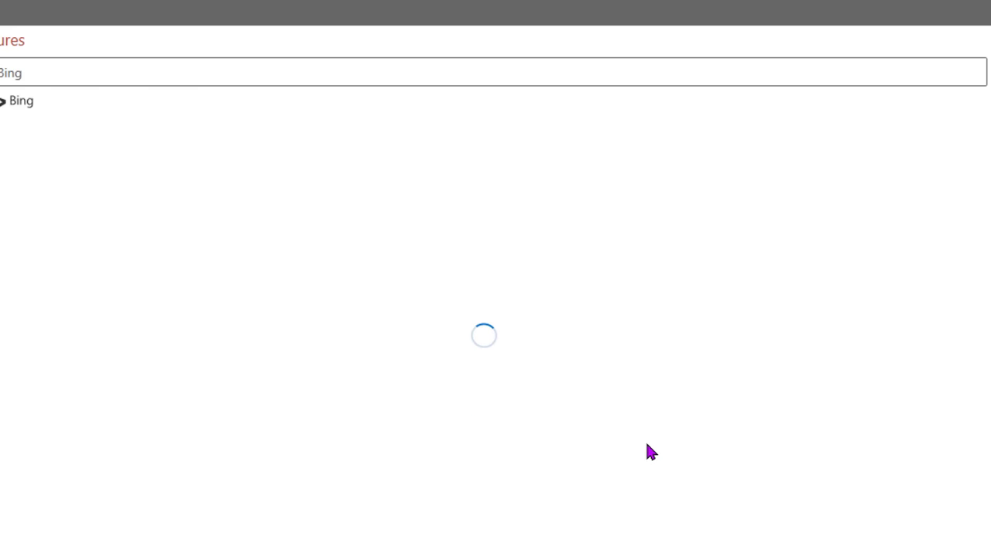
pyautogui.scroll(-3, 650, 453)
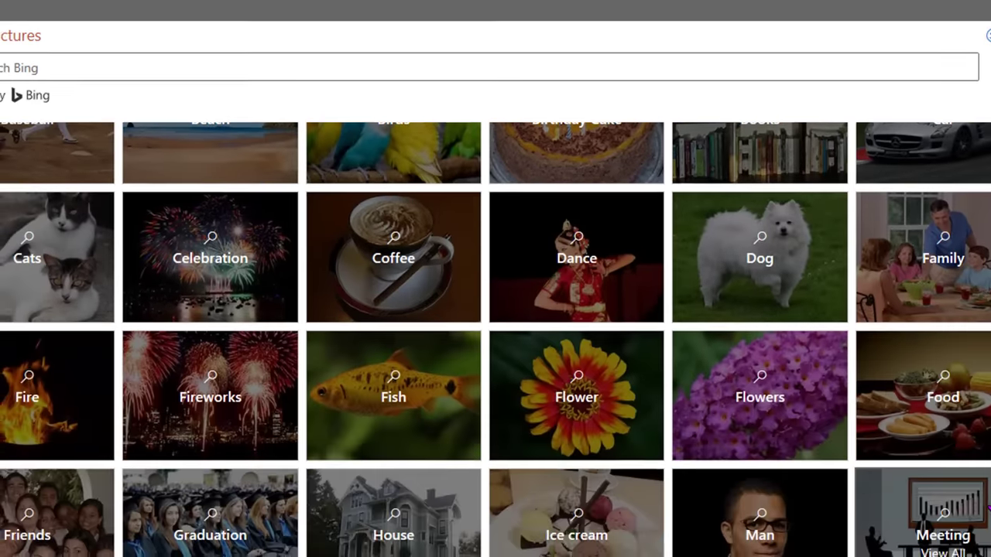
pyautogui.click(971, 395)
pyautogui.scroll(-1, 774, 414)
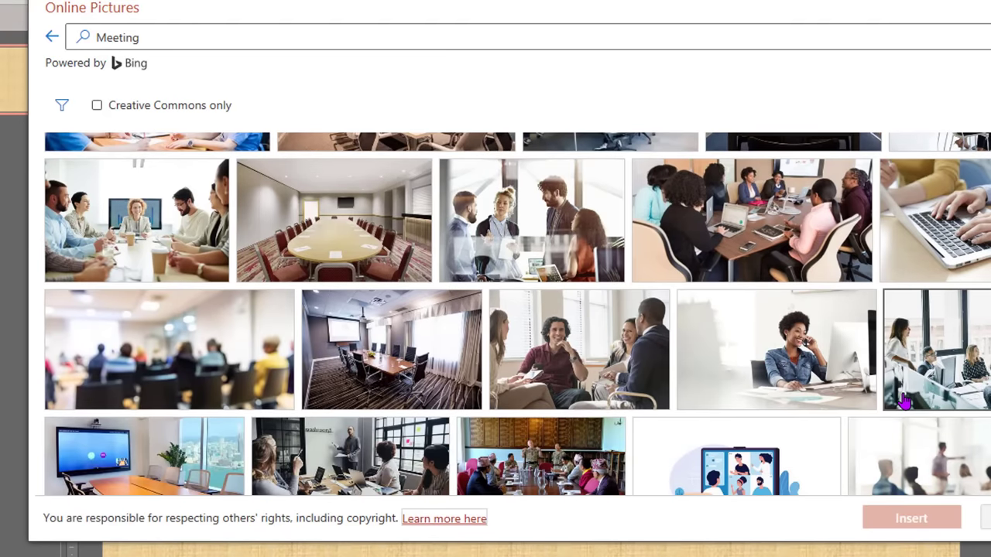
pyautogui.scroll(-1, 511, 418)
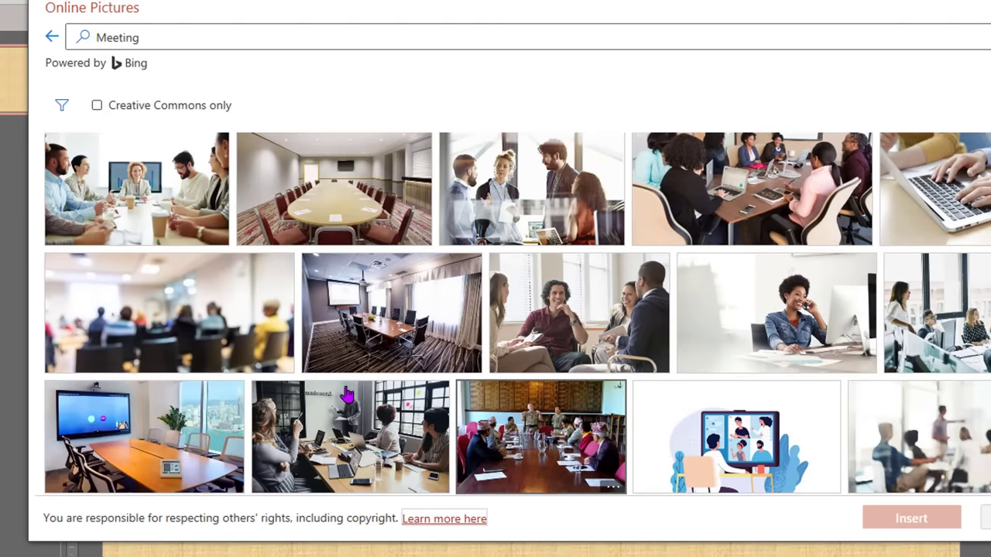
pyautogui.click(124, 436)
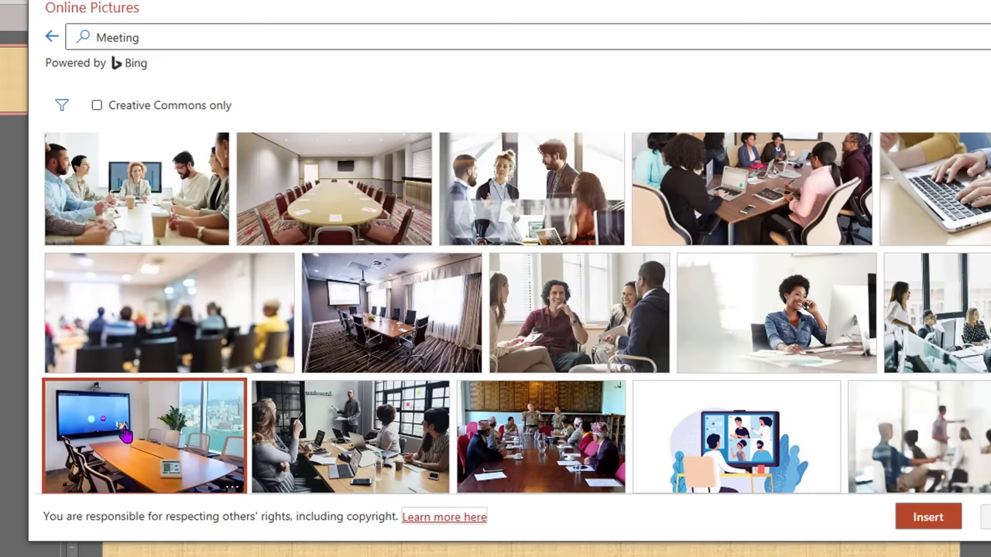
pyautogui.click(925, 524)
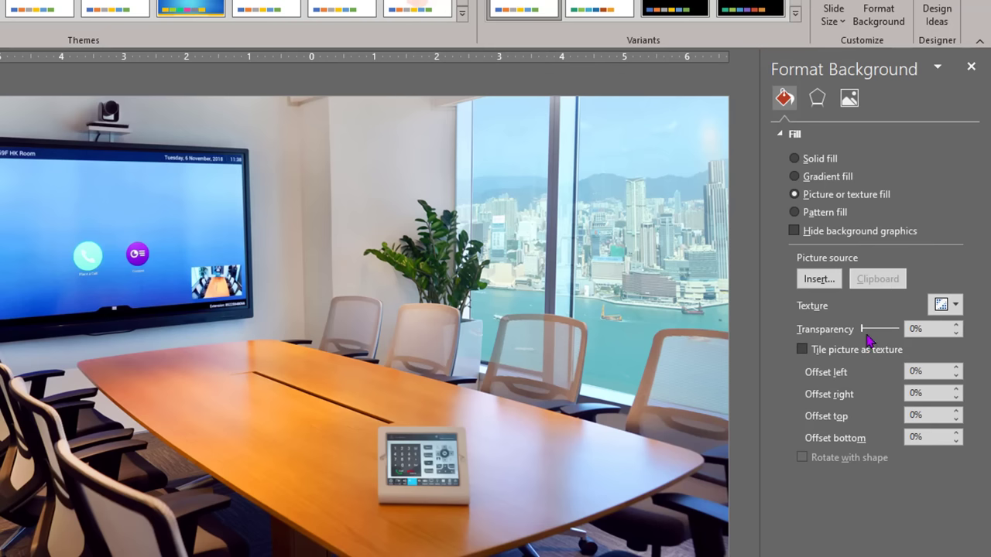
# Step: Fade the background photo to 88% transparency and apply it to all slides
pyautogui.moveTo(863, 329); pyautogui.dragTo(896, 333)
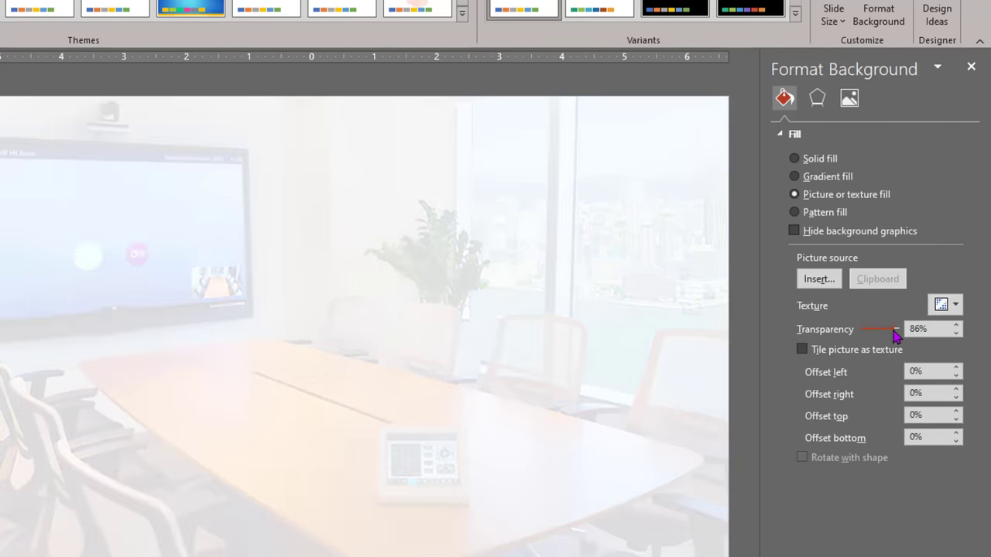
pyautogui.moveTo(893, 332); pyautogui.dragTo(895, 333)
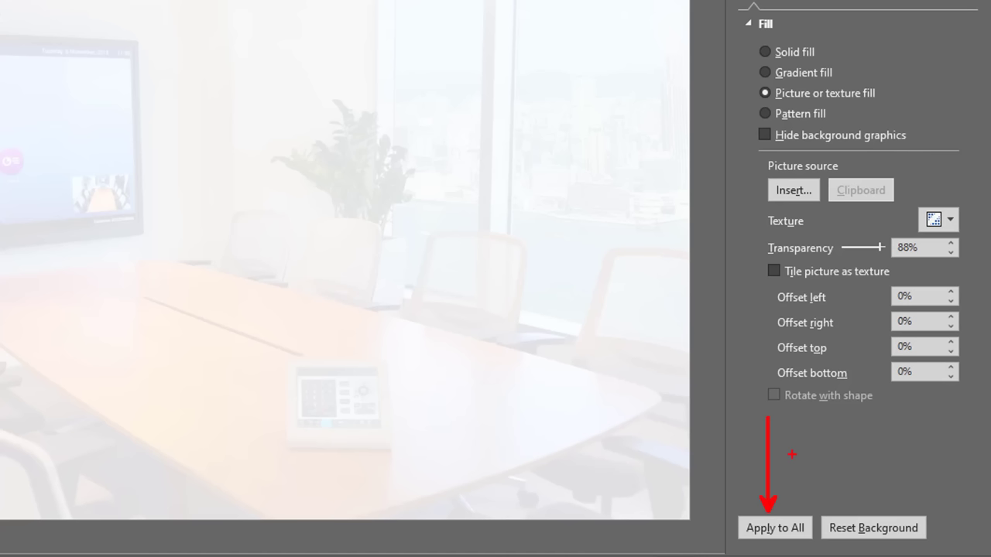
pyautogui.click(785, 532)
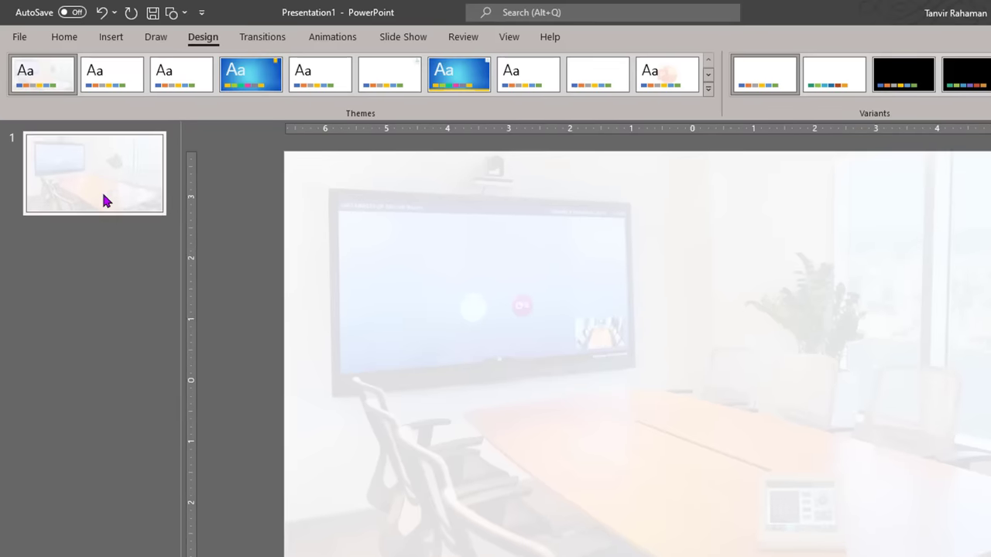
pyautogui.click(106, 201)
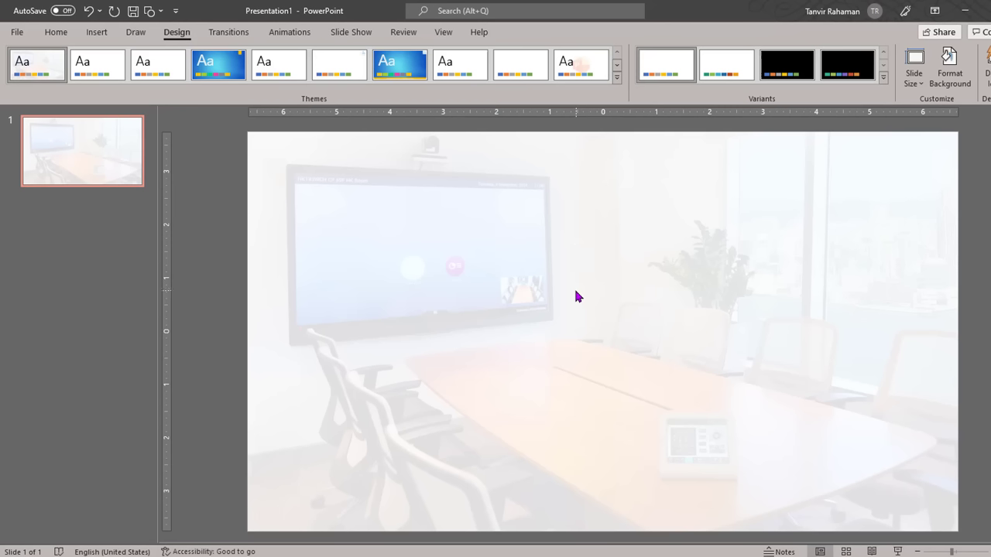
# Step: Draw a wide Text Box from the Shapes gallery across the upper middle of the slide
pyautogui.click(57, 32)
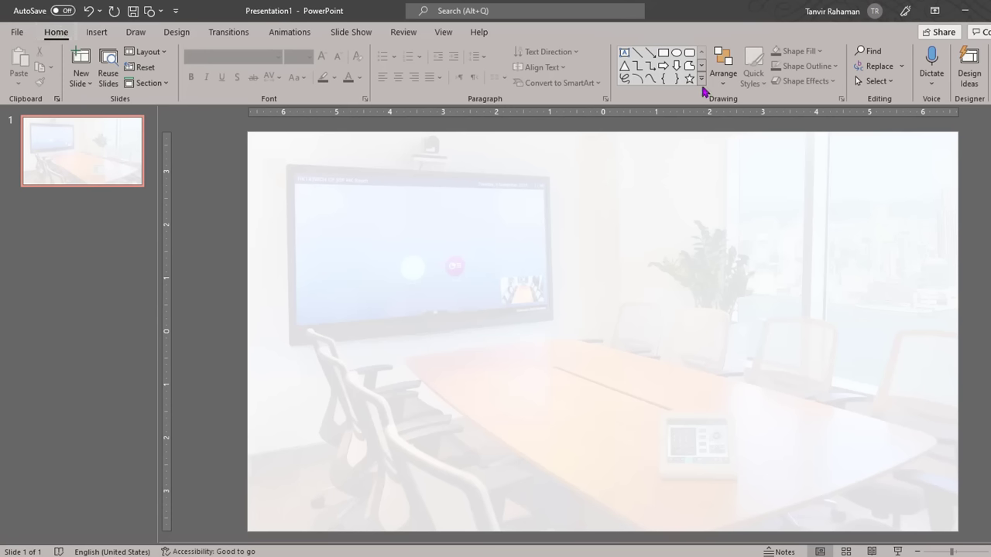
pyautogui.click(702, 78)
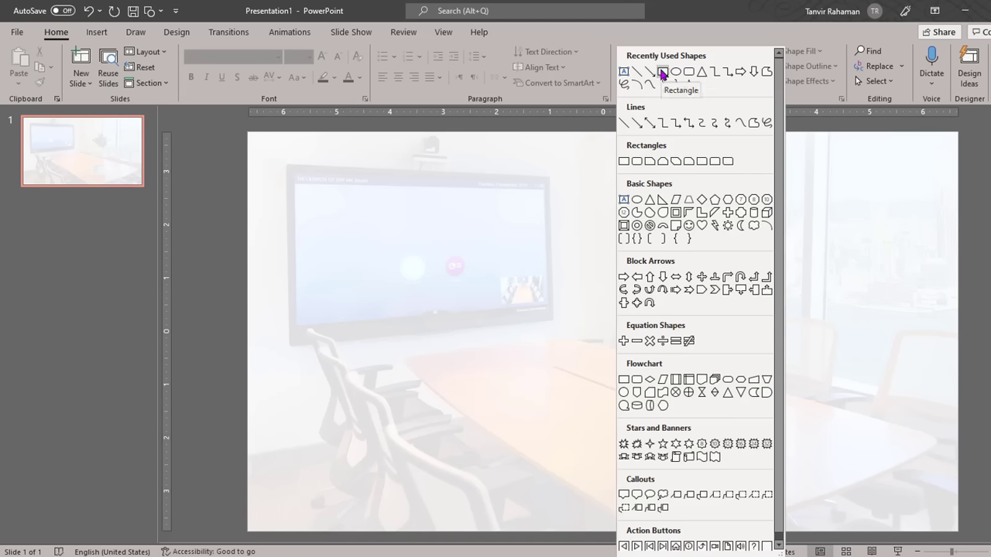
pyautogui.click(663, 73)
pyautogui.moveTo(397, 192)
pyautogui.mouseDown()
pyautogui.moveTo(840, 324)
pyautogui.moveTo(827, 331)
pyautogui.mouseUp()
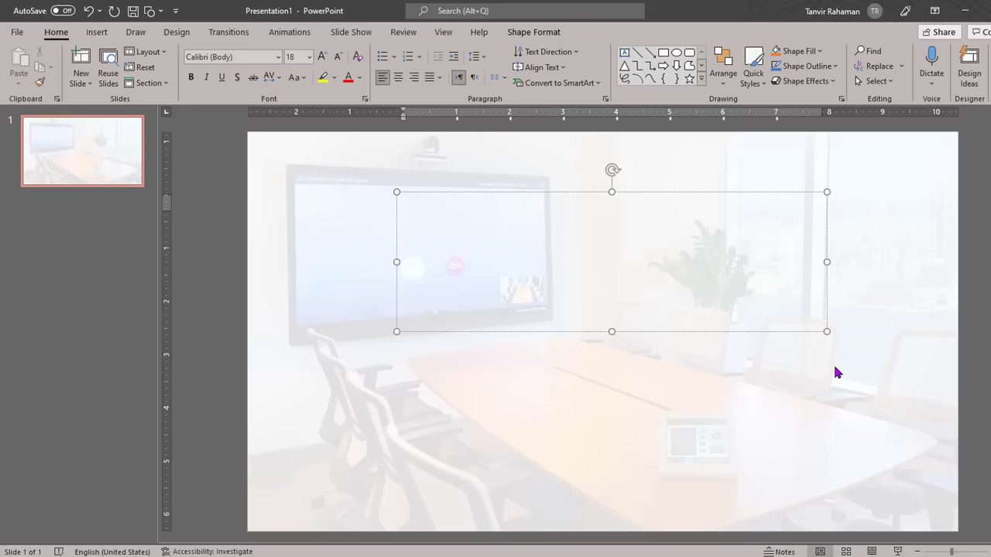
# Step: Type 'WELCOME TO', make it bold at 96 pt, and nudge the box lower
pyautogui.write('W')
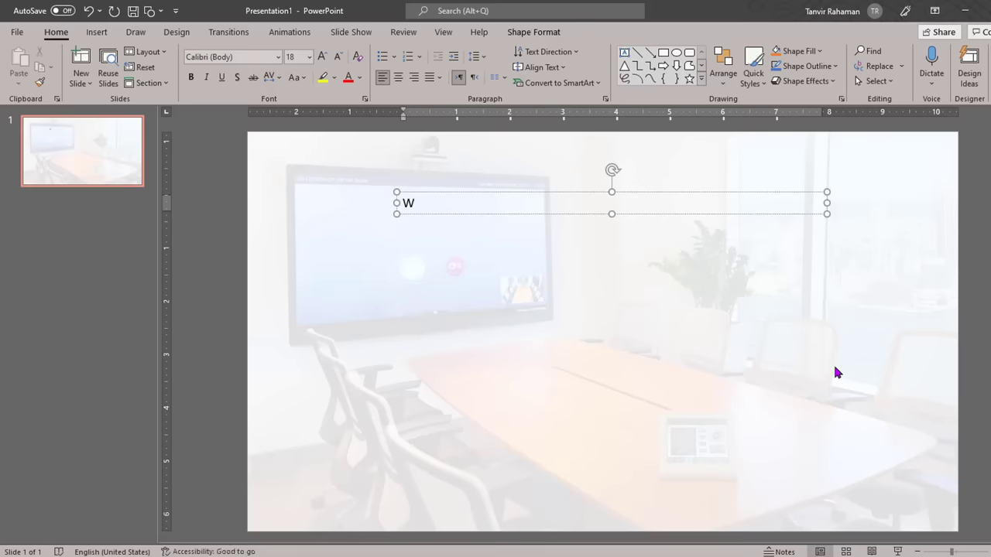
pyautogui.write('ELCOME')
pyautogui.write(' TO')
pyautogui.tripleClick(454, 203)
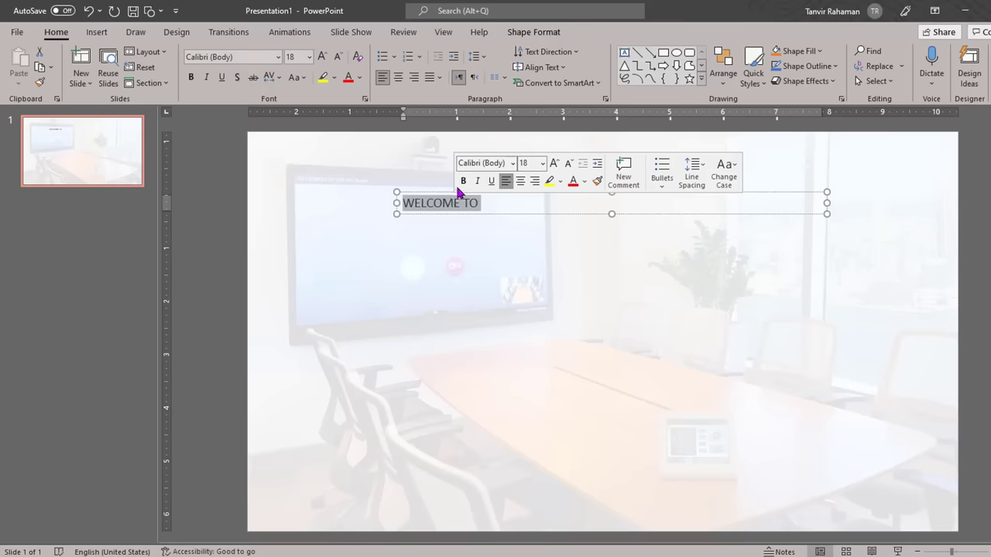
pyautogui.click(463, 182)
pyautogui.click(553, 165)
pyautogui.click(554, 164)
pyautogui.click(554, 164)
pyautogui.click(554, 164)
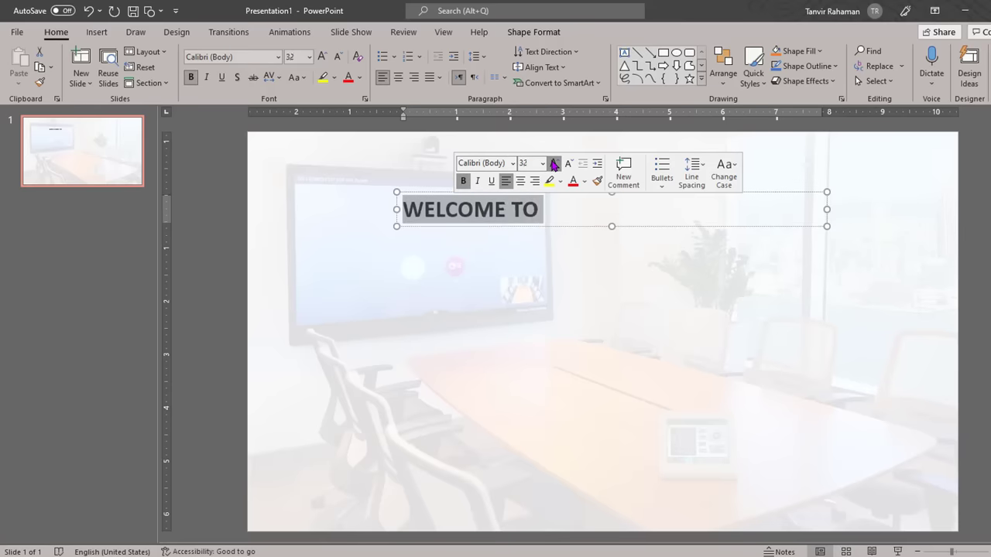
pyautogui.click(554, 164)
pyautogui.click(553, 164)
pyautogui.click(553, 164)
pyautogui.click(554, 164)
pyautogui.click(553, 164)
pyautogui.click(553, 164)
pyautogui.click(553, 164)
pyautogui.click(555, 165)
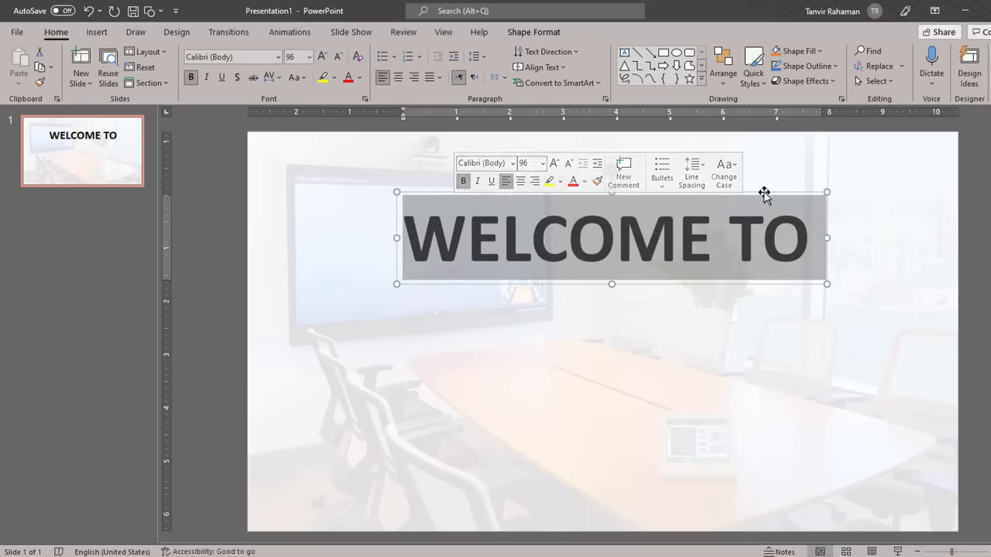
pyautogui.moveTo(763, 194); pyautogui.dragTo(764, 220)
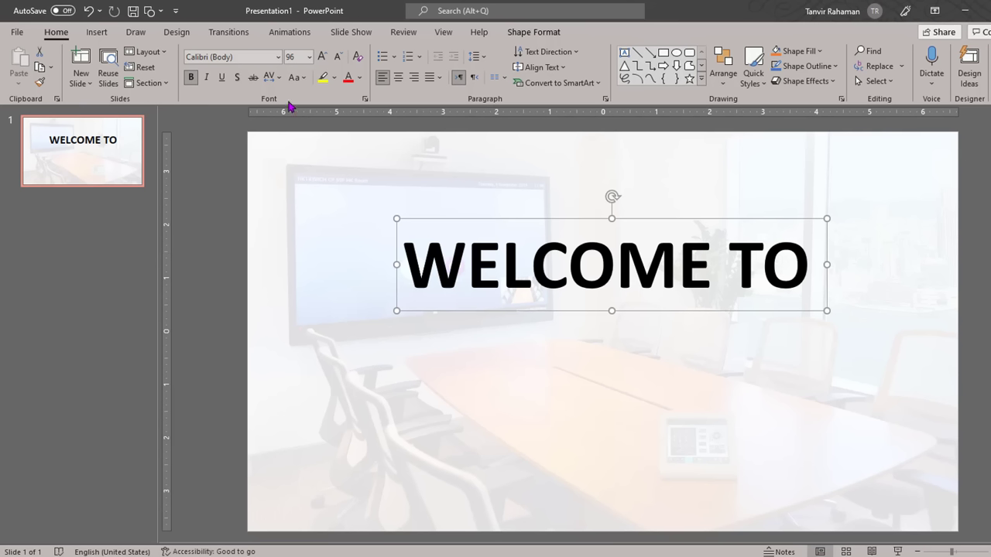
# Step: Set the heading to Arial Black, widen its box to one line, and shift it left
pyautogui.click(246, 56)
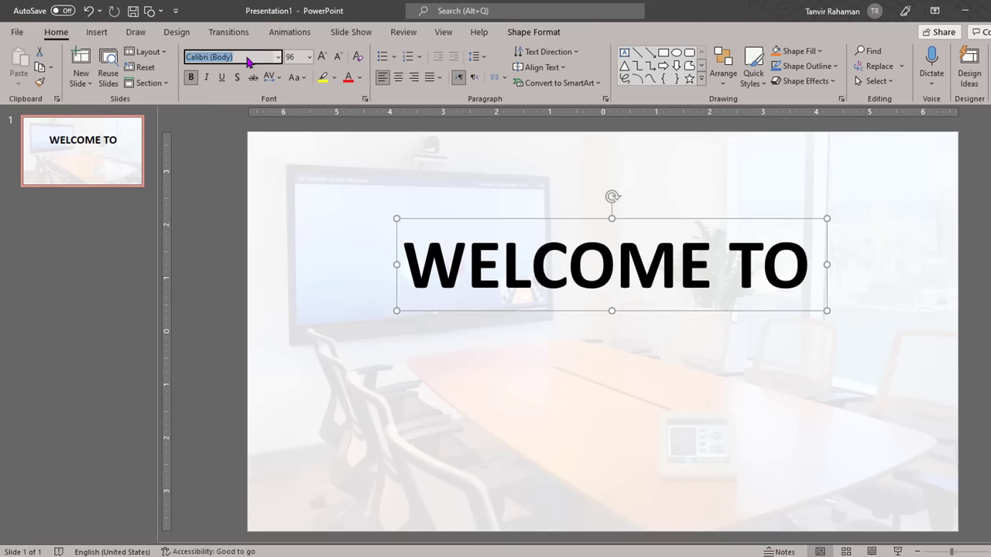
pyautogui.write('Arial Black')
pyautogui.press('Return')
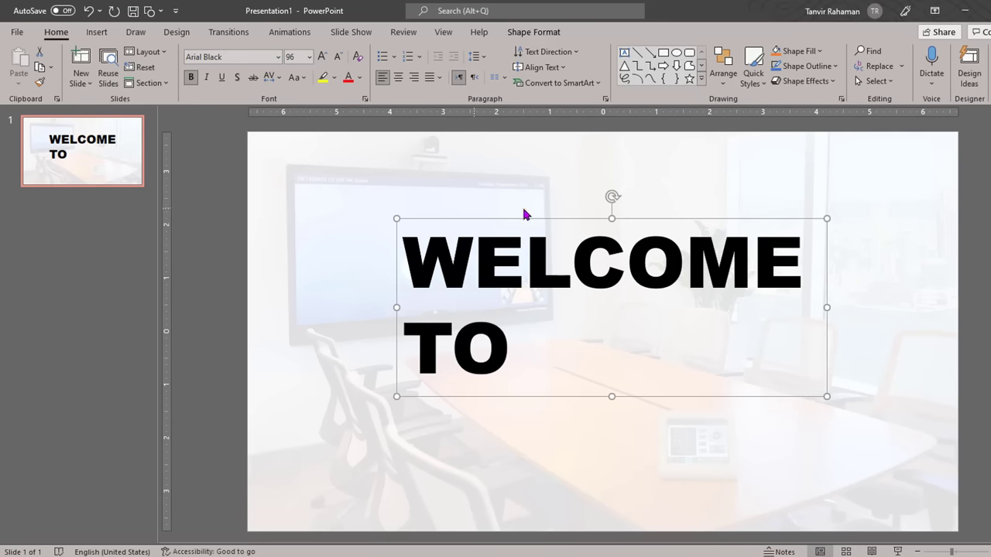
pyautogui.moveTo(827, 307); pyautogui.dragTo(941, 302)
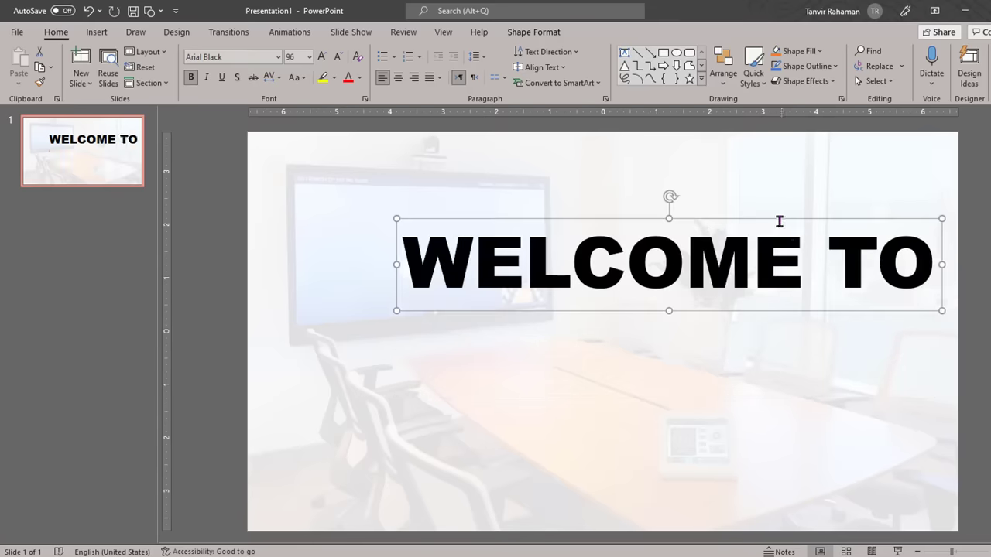
pyautogui.moveTo(780, 221)
pyautogui.mouseDown()
pyautogui.moveTo(717, 218)
pyautogui.moveTo(718, 229)
pyautogui.mouseUp()
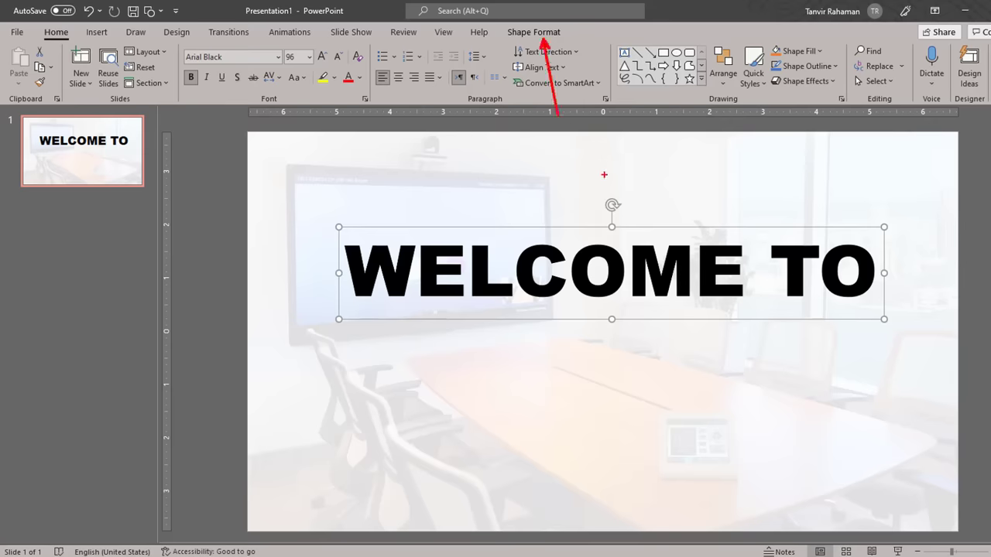
# Step: Give the heading an Offset: Center outer shadow and duplicate its text box with Ctrl+D
pyautogui.click(539, 33)
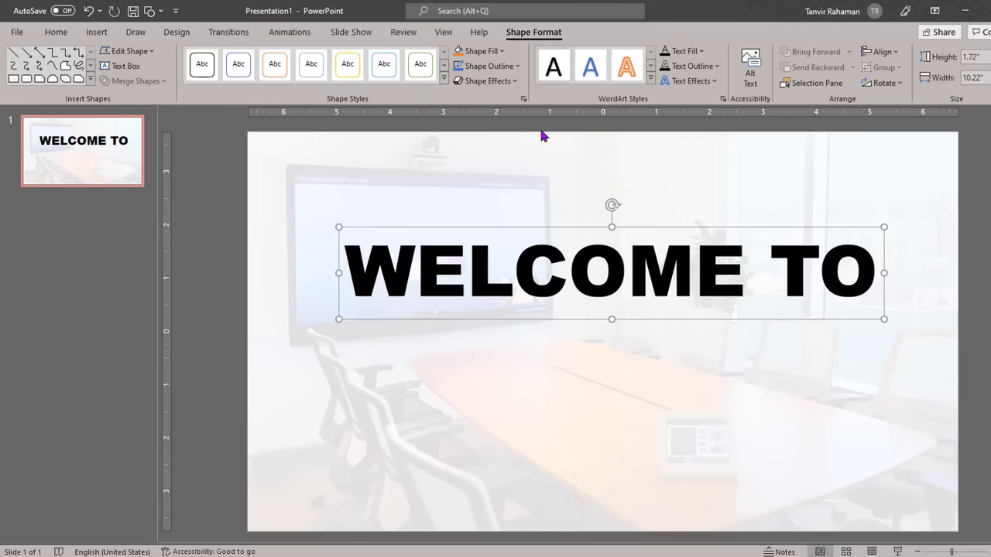
pyautogui.click(697, 84)
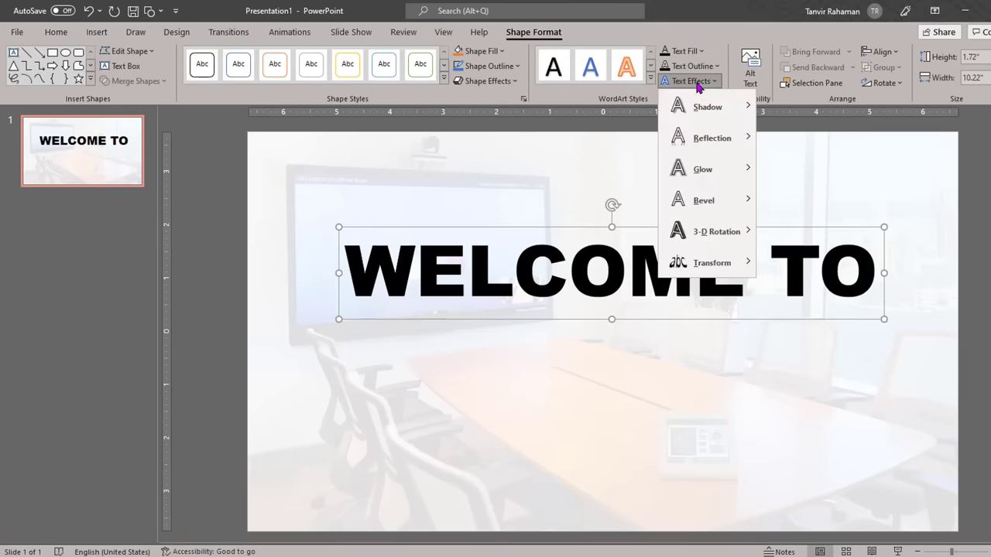
pyautogui.moveTo(712, 109)
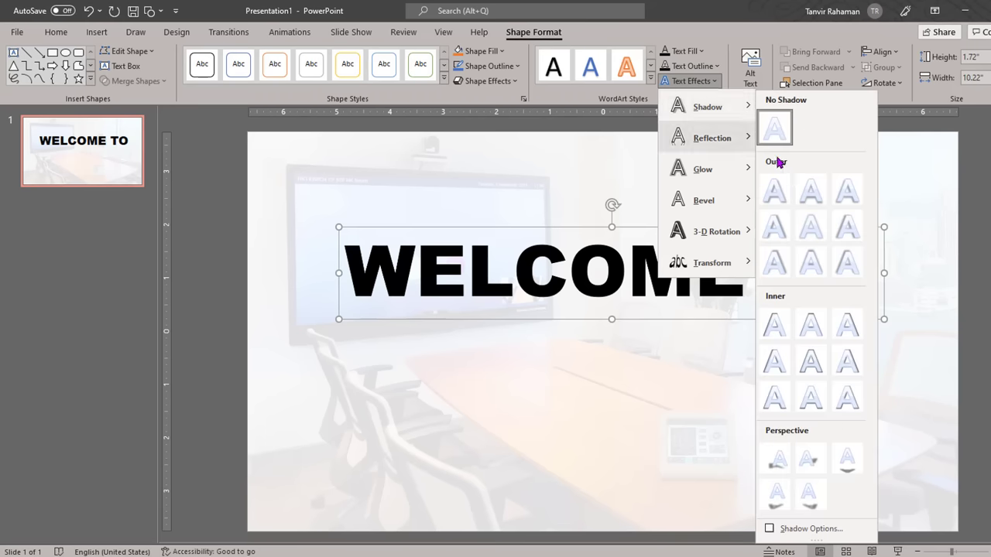
pyautogui.click(808, 226)
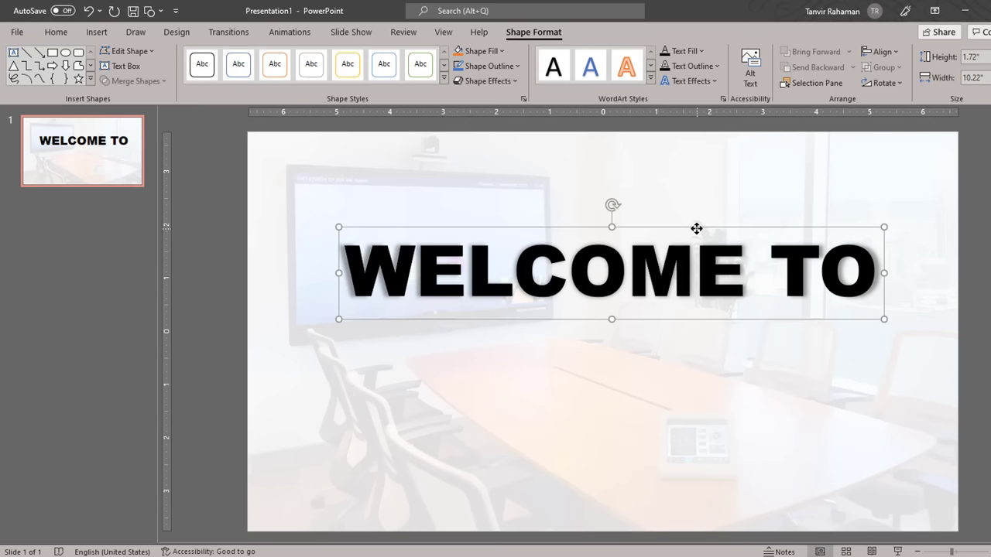
pyautogui.hotkey('ctrl', 'd')
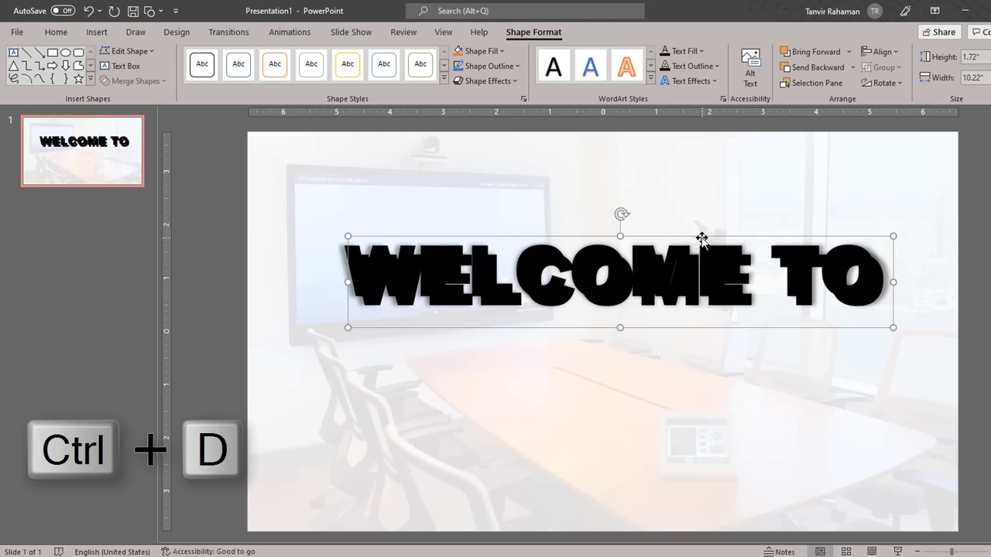
# Step: Move the copy below the heading and replace its text with 'TANVIR ACADEMY'
pyautogui.moveTo(702, 237); pyautogui.dragTo(698, 296)
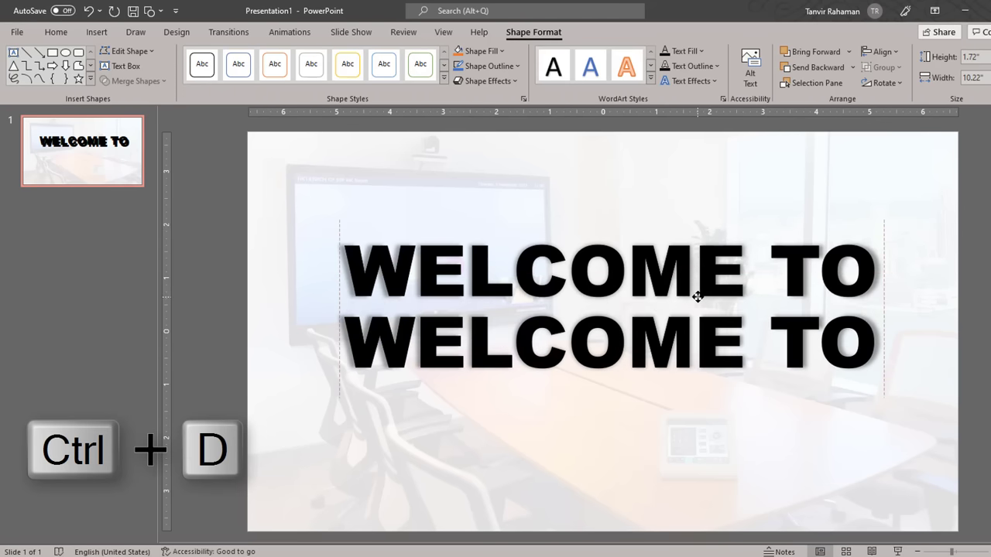
pyautogui.hotkey('ctrl', 'a')
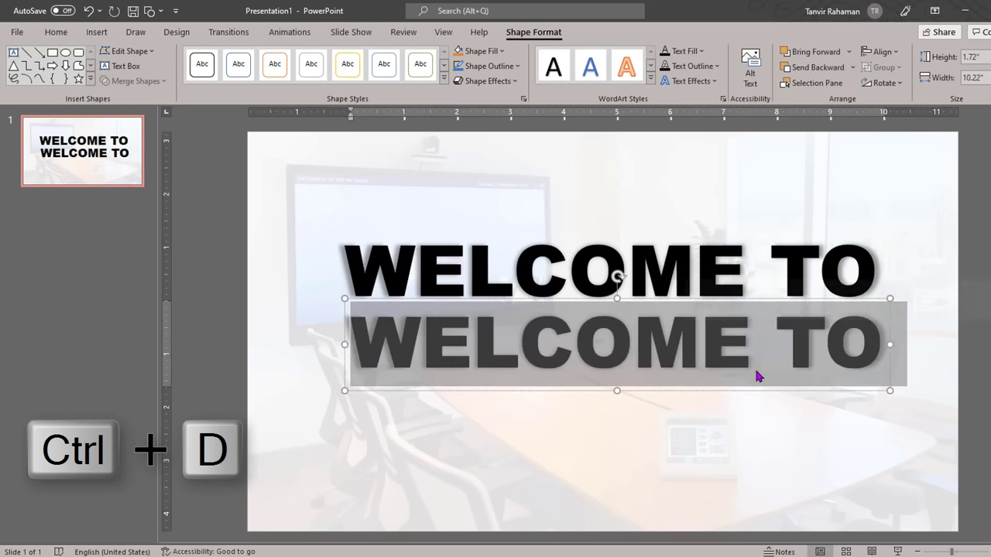
pyautogui.write('TANVIR')
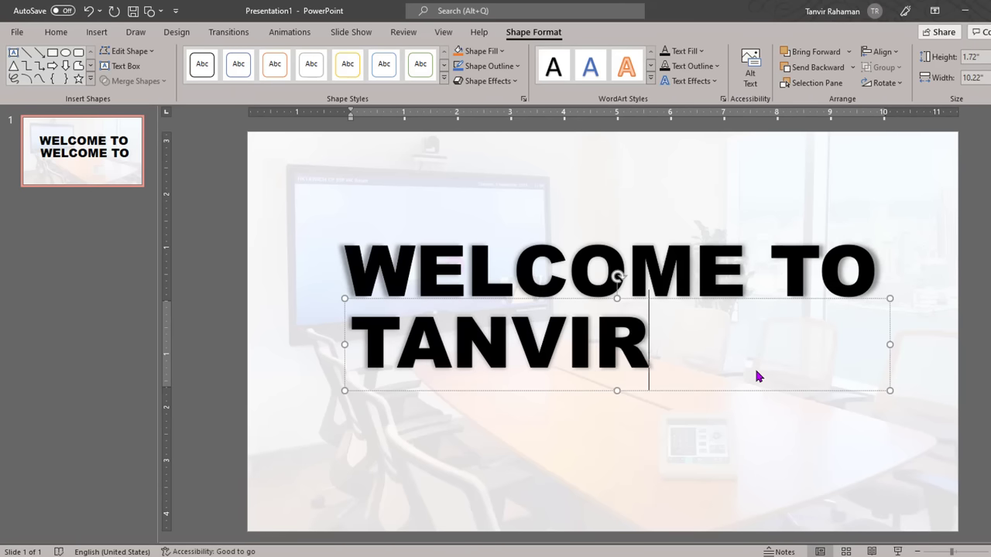
pyautogui.write(' ACADEMY')
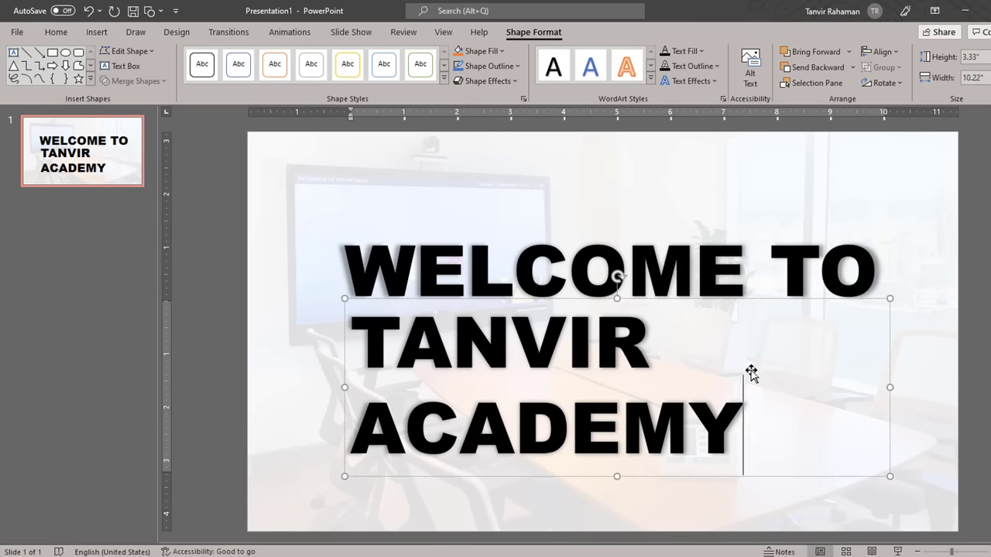
# Step: Shrink TANVIR ACADEMY to 66 pt and fit its box just under the heading
pyautogui.moveTo(728, 426); pyautogui.dragTo(406, 336)
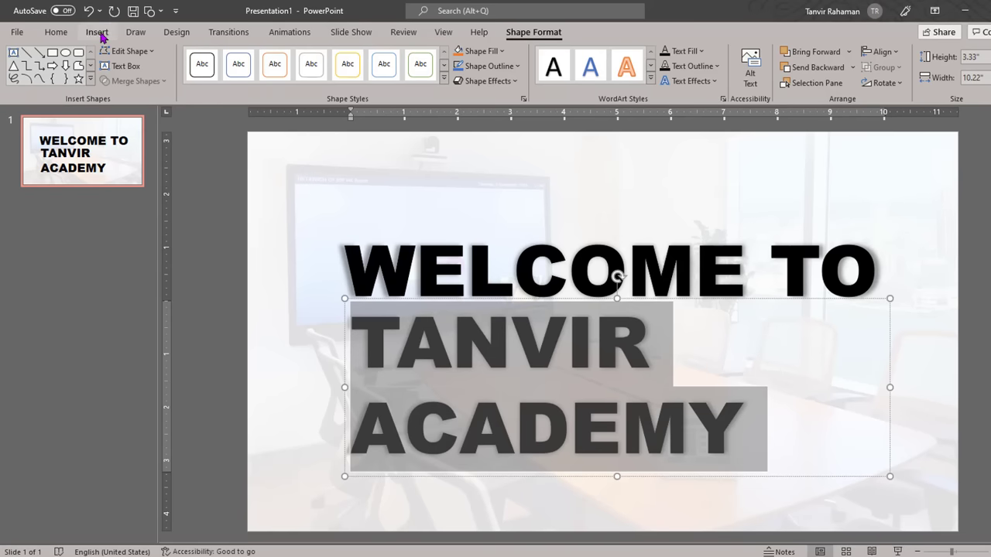
pyautogui.click(58, 32)
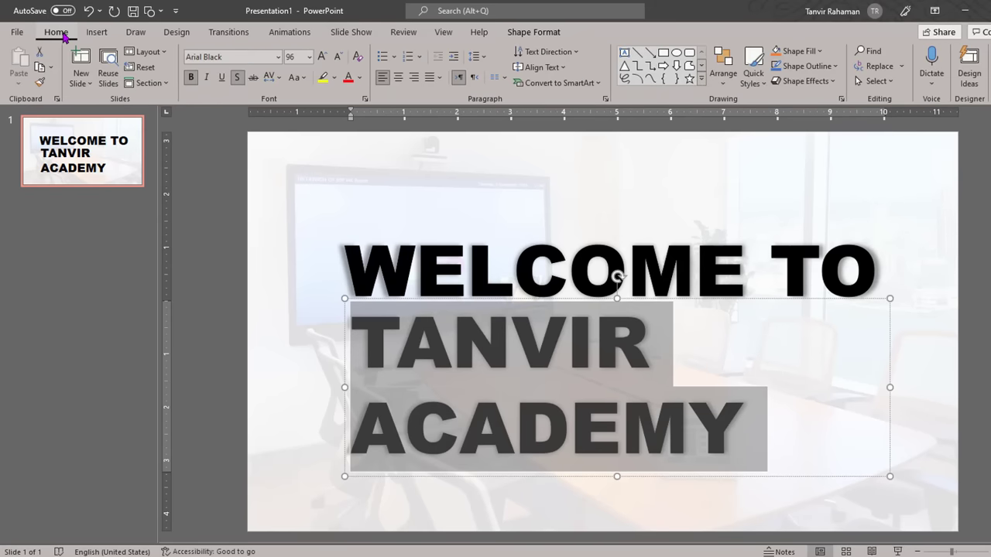
pyautogui.click(338, 58)
pyautogui.click(338, 58)
pyautogui.click(338, 57)
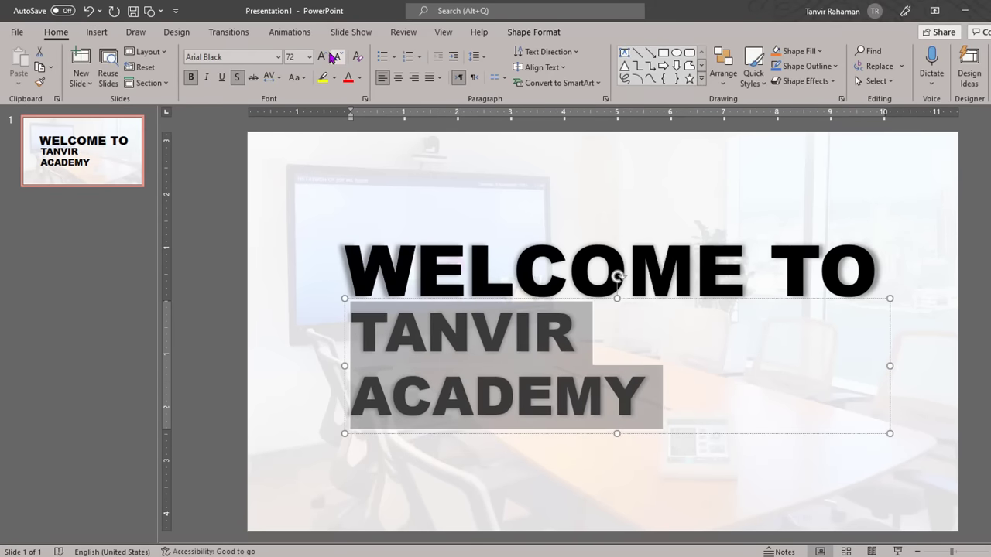
pyautogui.click(338, 57)
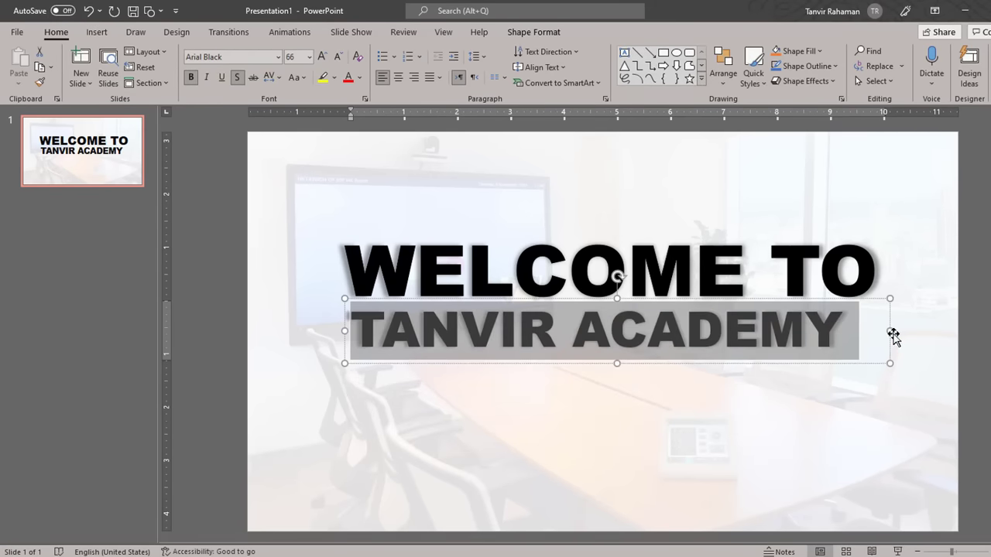
pyautogui.moveTo(893, 336); pyautogui.dragTo(894, 331)
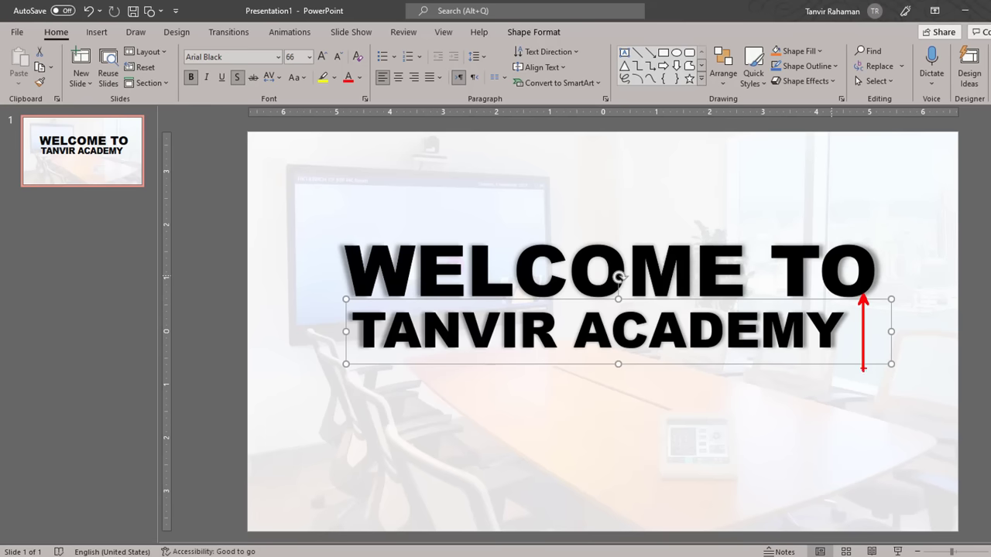
pyautogui.moveTo(891, 332)
pyautogui.mouseDown()
pyautogui.moveTo(854, 329)
pyautogui.moveTo(873, 329)
pyautogui.mouseUp()
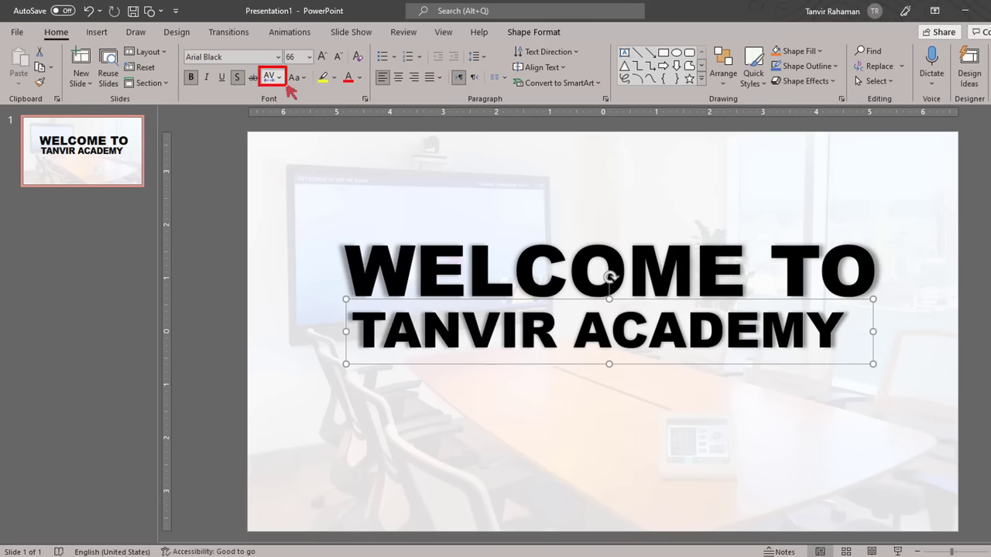
# Step: Apply Loose character spacing to TANVIR ACADEMY and widen its box to stay one line under WELCOME TO
pyautogui.click(270, 77)
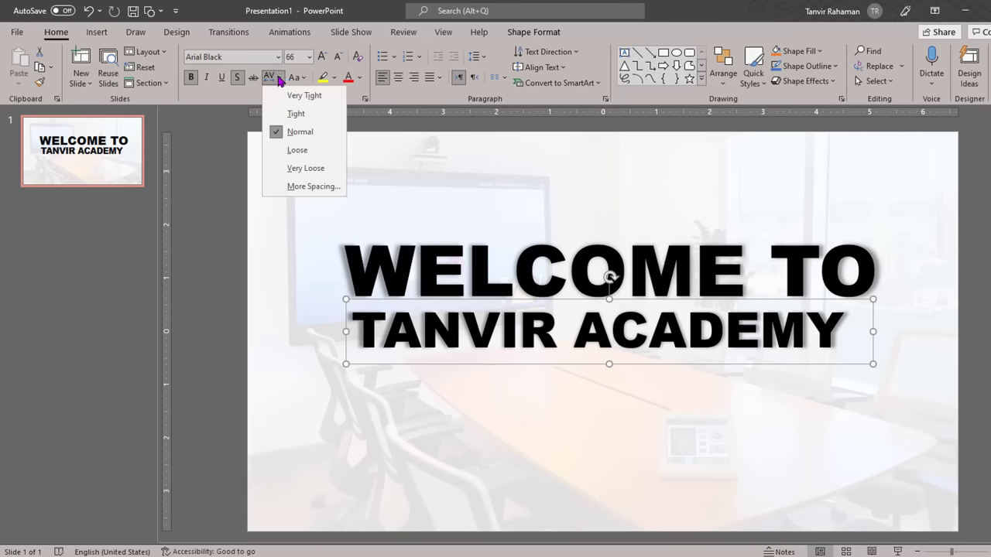
pyautogui.click(295, 150)
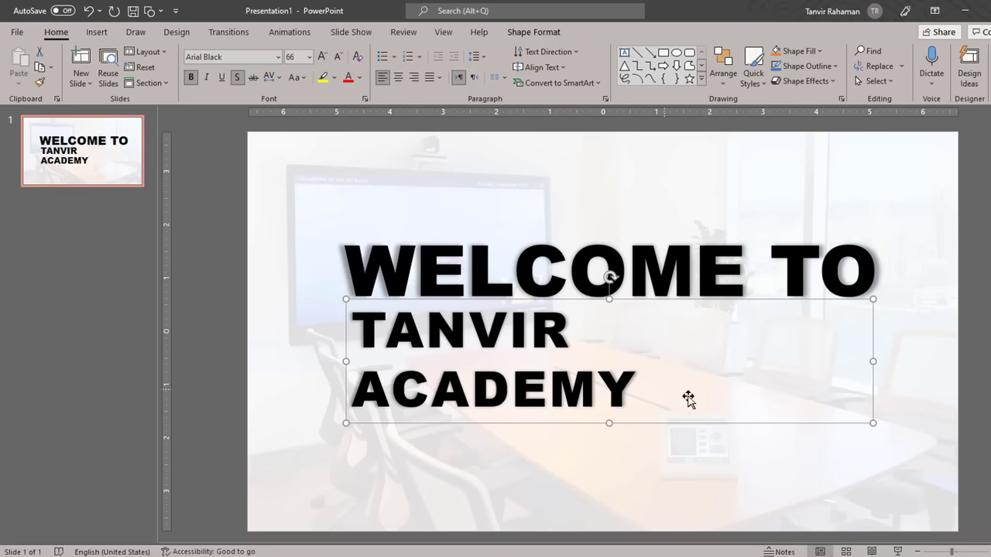
pyautogui.moveTo(870, 361); pyautogui.dragTo(885, 360)
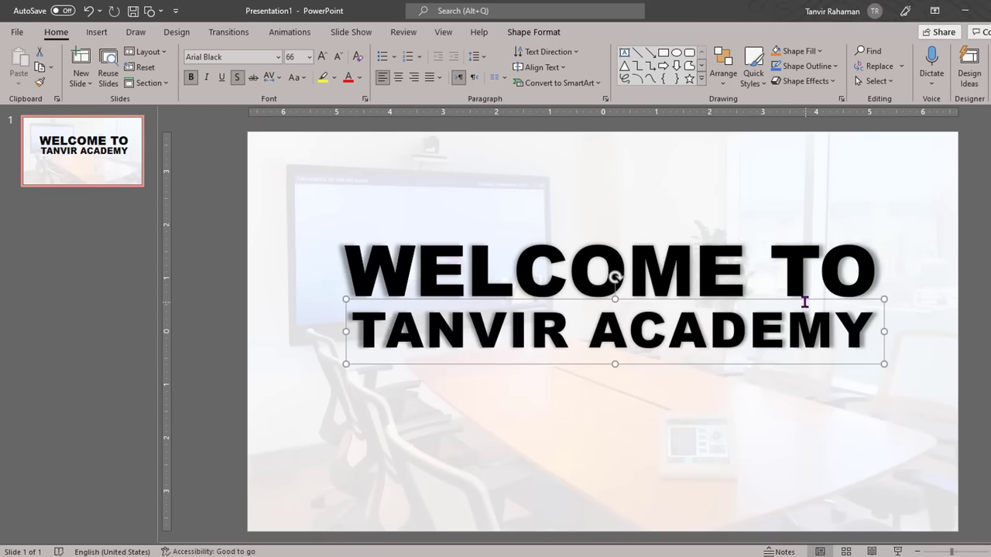
pyautogui.moveTo(802, 300); pyautogui.dragTo(799, 300)
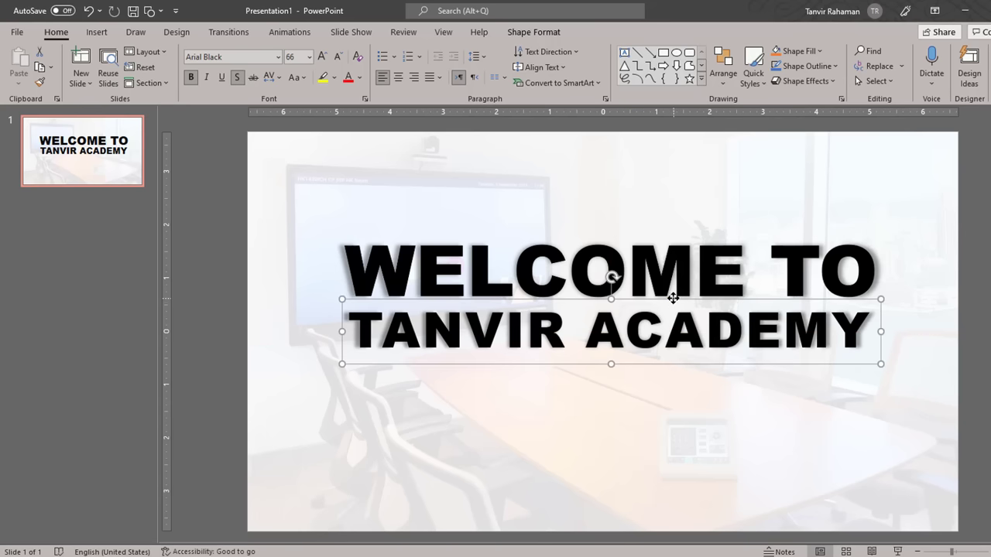
# Step: Add the first Reflection variation beneath TANVIR ACADEMY, then drag both title boxes lower together
pyautogui.click(568, 35)
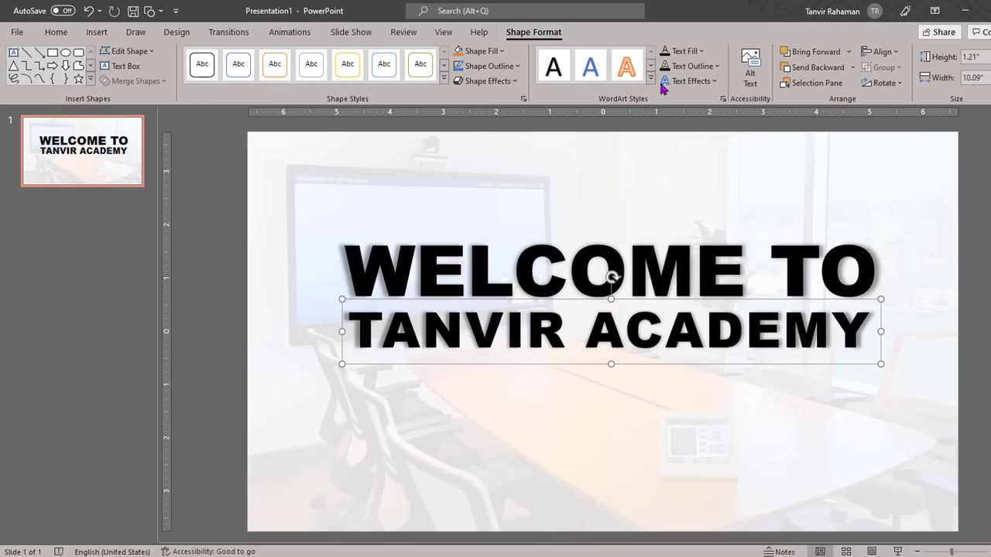
pyautogui.click(707, 89)
pyautogui.moveTo(726, 145)
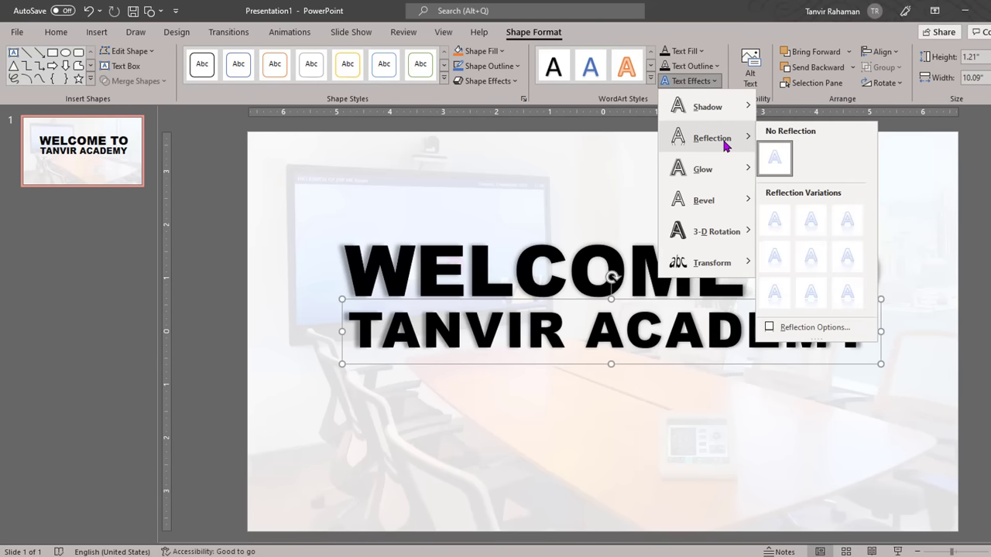
pyautogui.click(814, 221)
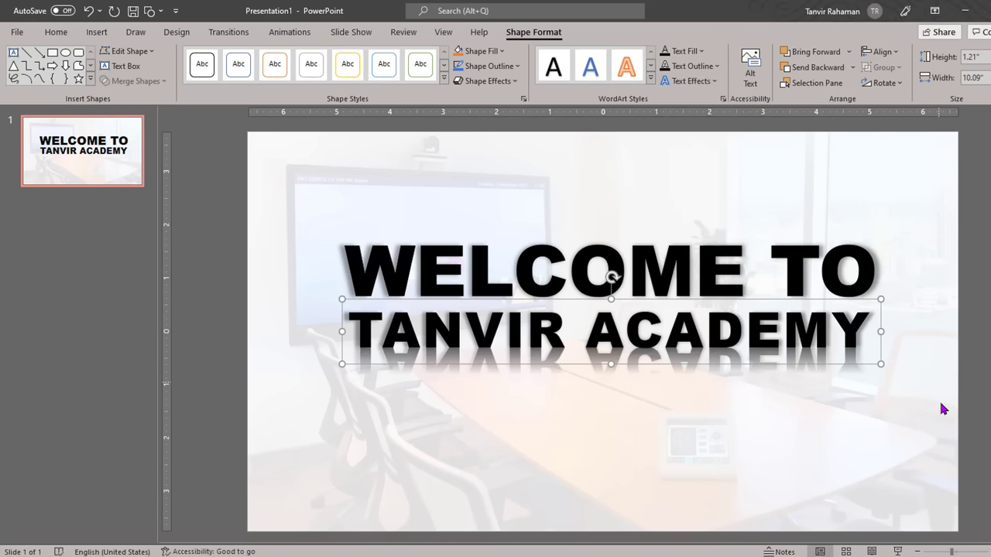
pyautogui.keyDown('shift'); pyautogui.click(685, 257); pyautogui.keyUp('shift')
pyautogui.moveTo(693, 228); pyautogui.dragTo(693, 266)
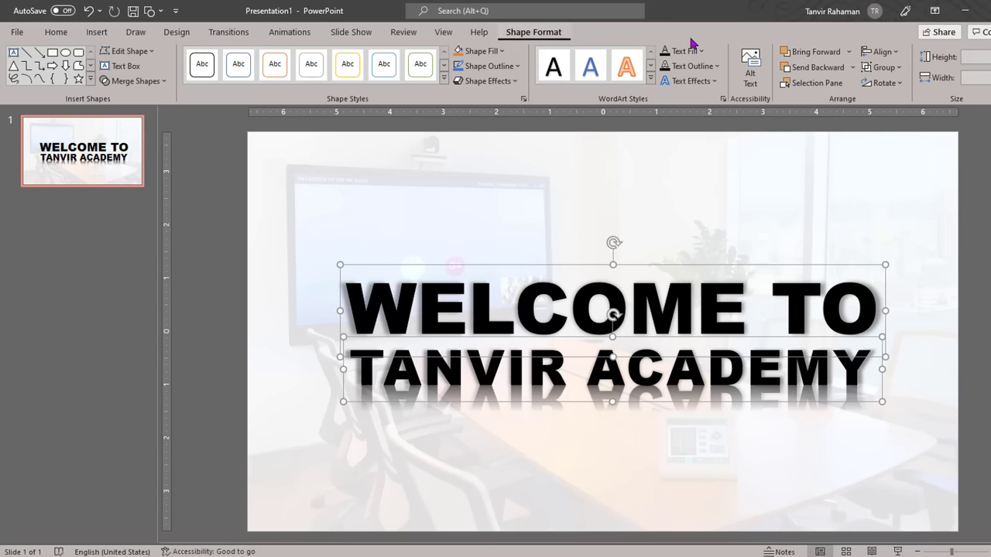
# Step: Turn on the centre guides and drag the WELCOME TO / TANVIR ACADEMY title onto the slide's centre
pyautogui.click(881, 54)
pyautogui.click(908, 85)
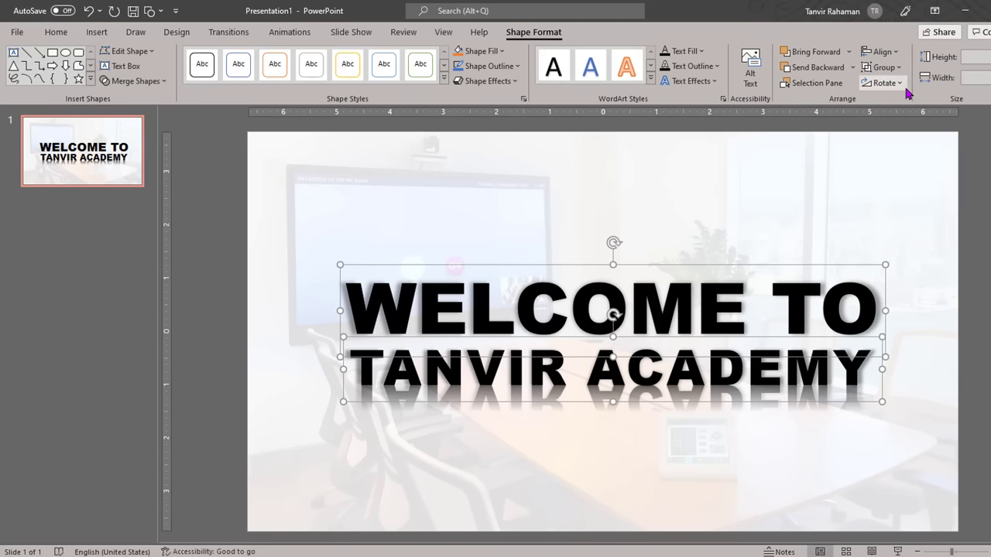
pyautogui.click(443, 32)
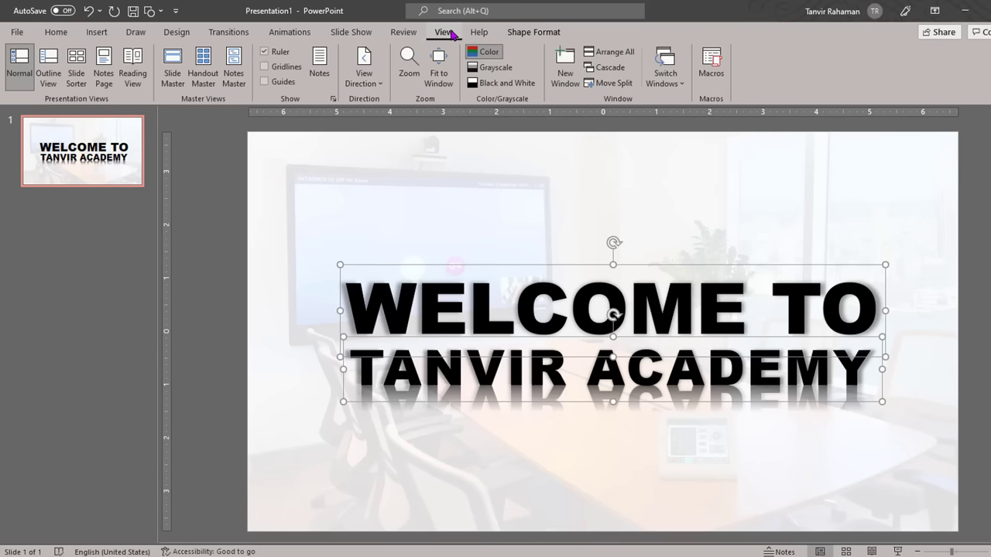
pyautogui.click(264, 81)
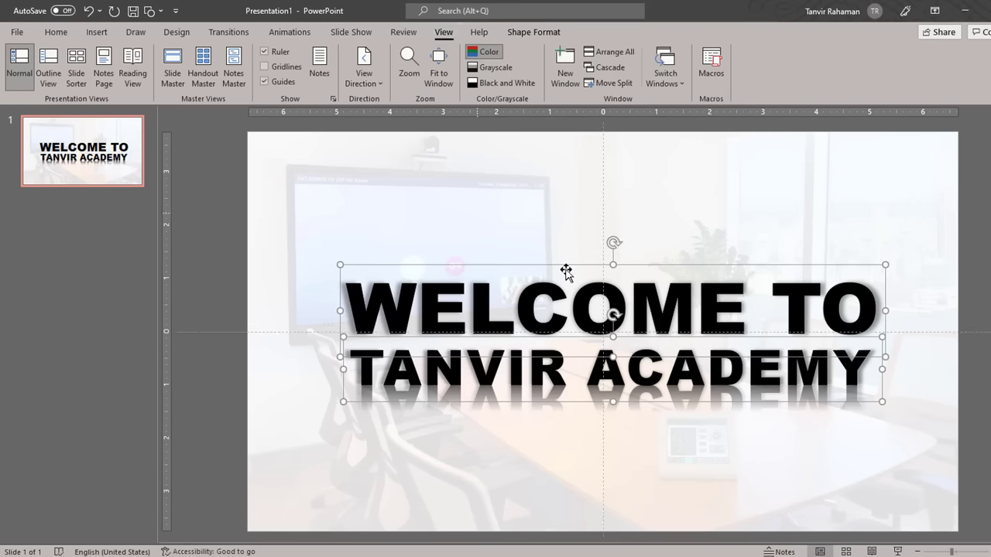
pyautogui.moveTo(638, 267); pyautogui.dragTo(629, 262)
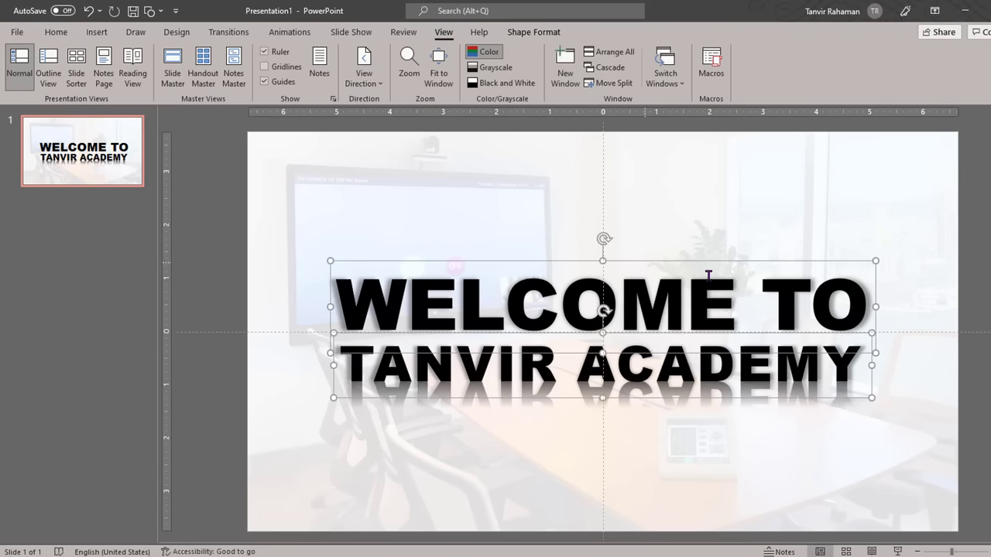
pyautogui.click(711, 208)
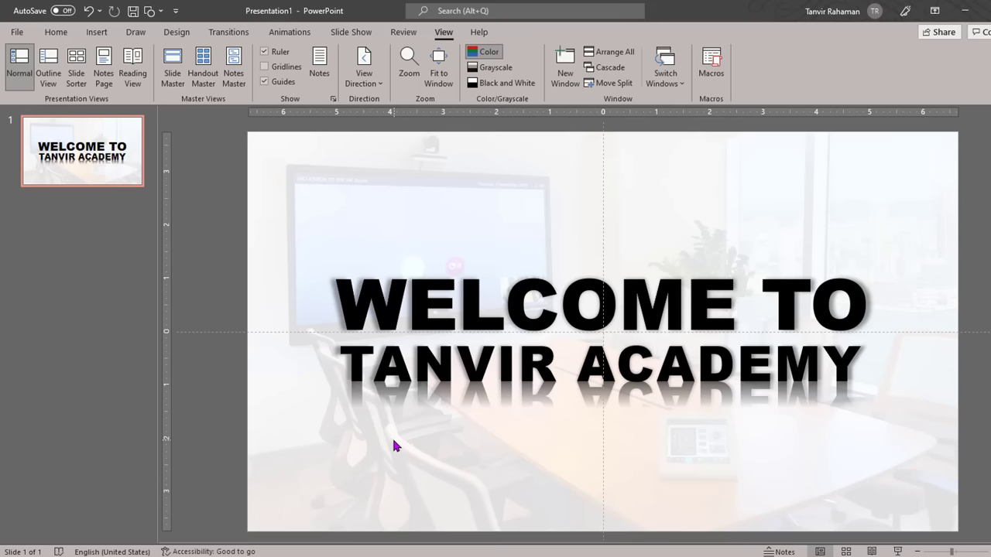
# Step: Add a blank slide 2 and insert the suited-man portrait from G: > 1.Png All Pic
pyautogui.click(53, 35)
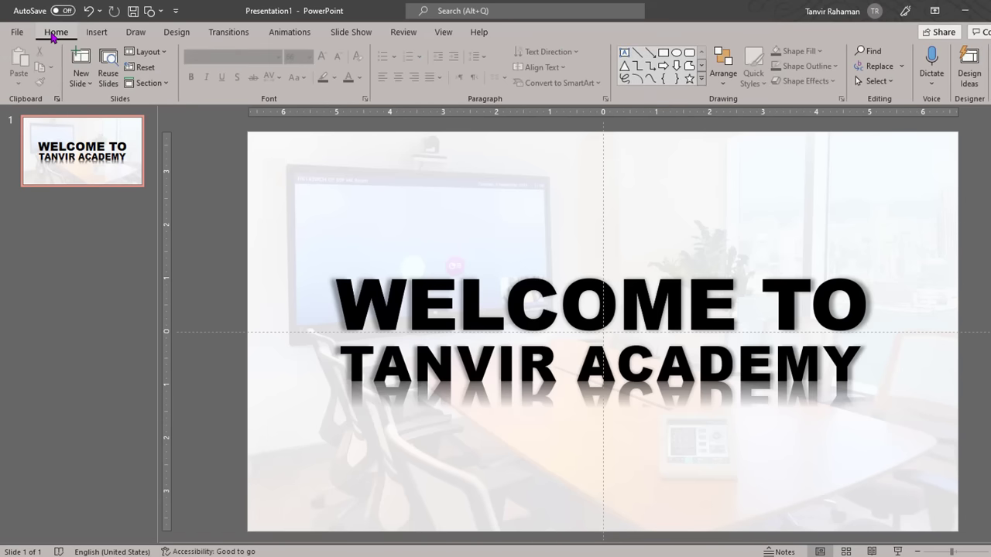
pyautogui.click(82, 59)
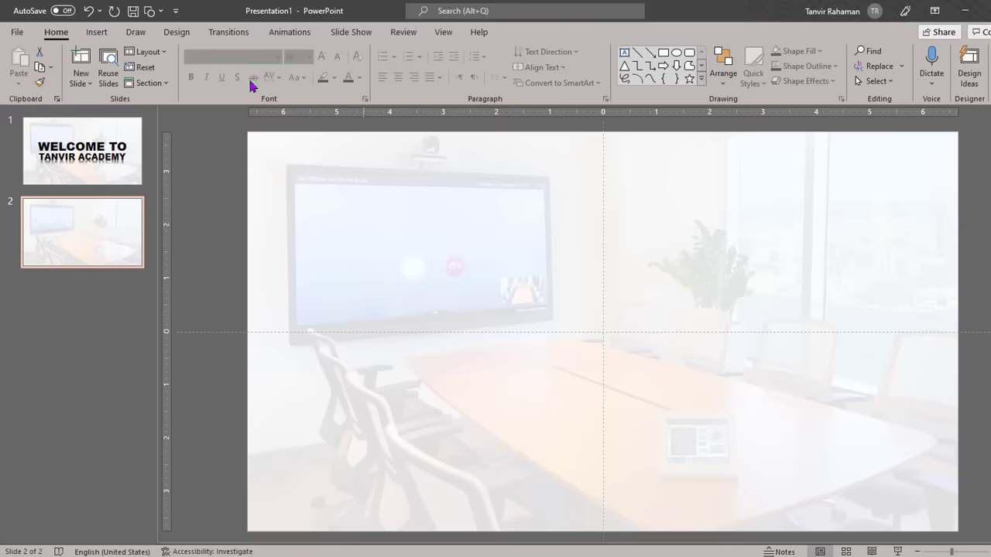
pyautogui.click(103, 35)
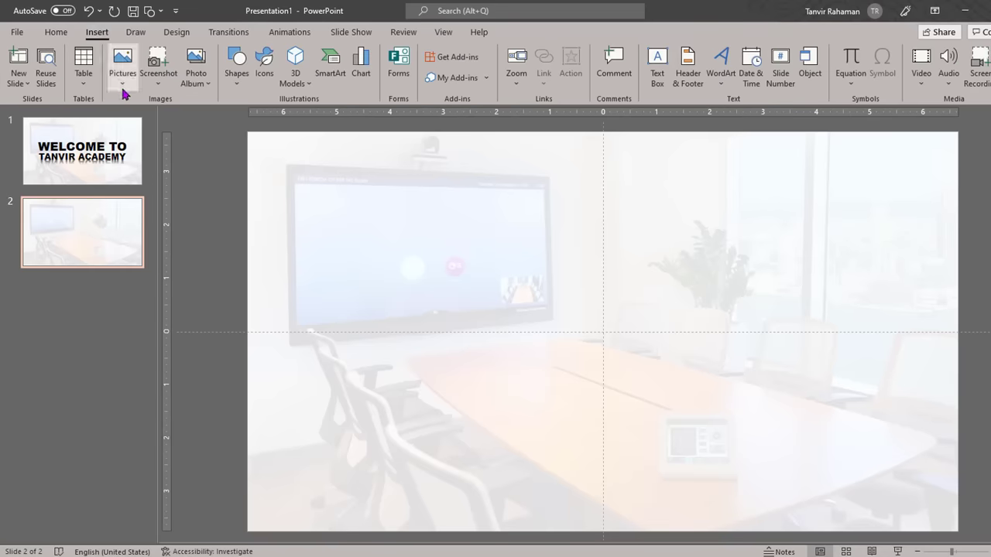
pyautogui.click(121, 62)
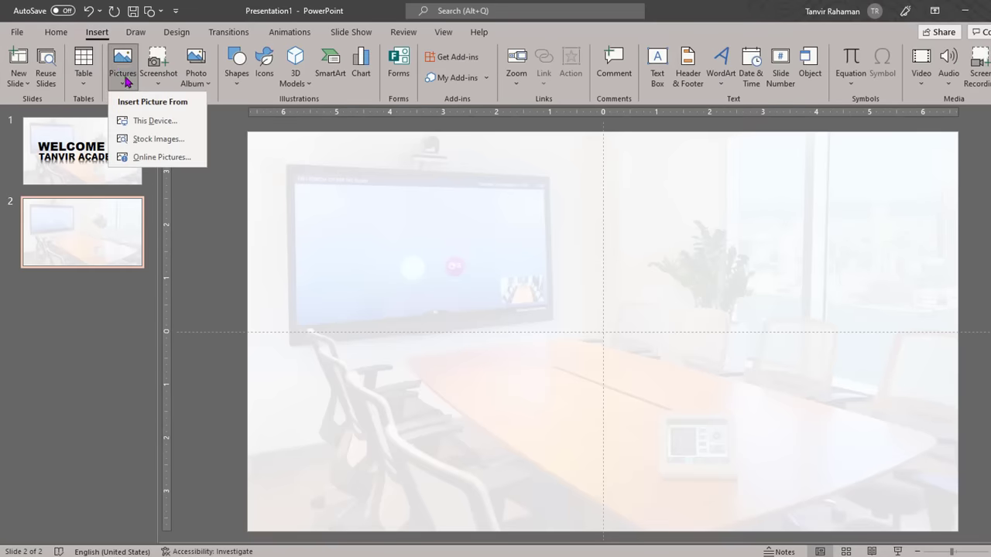
pyautogui.click(158, 122)
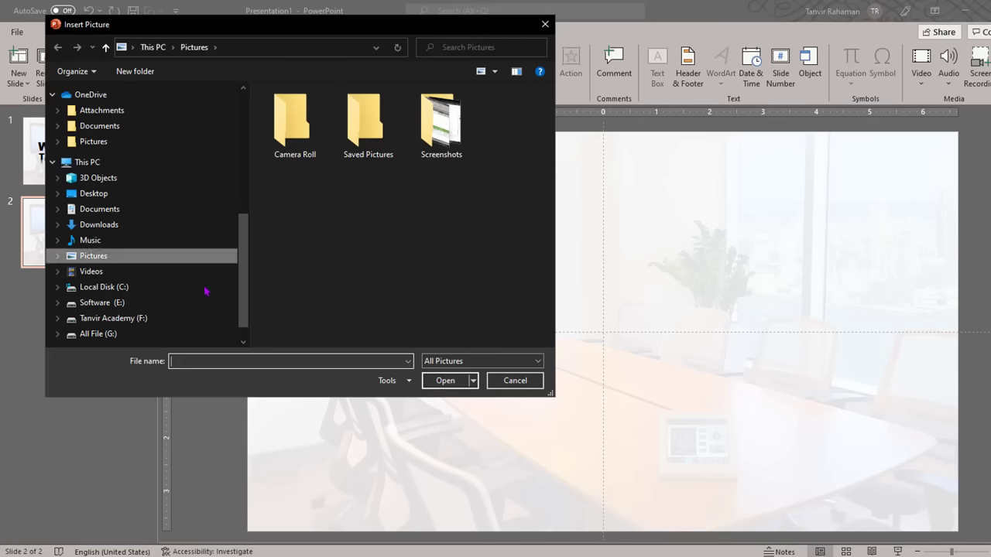
pyautogui.scroll(-1, 237, 294)
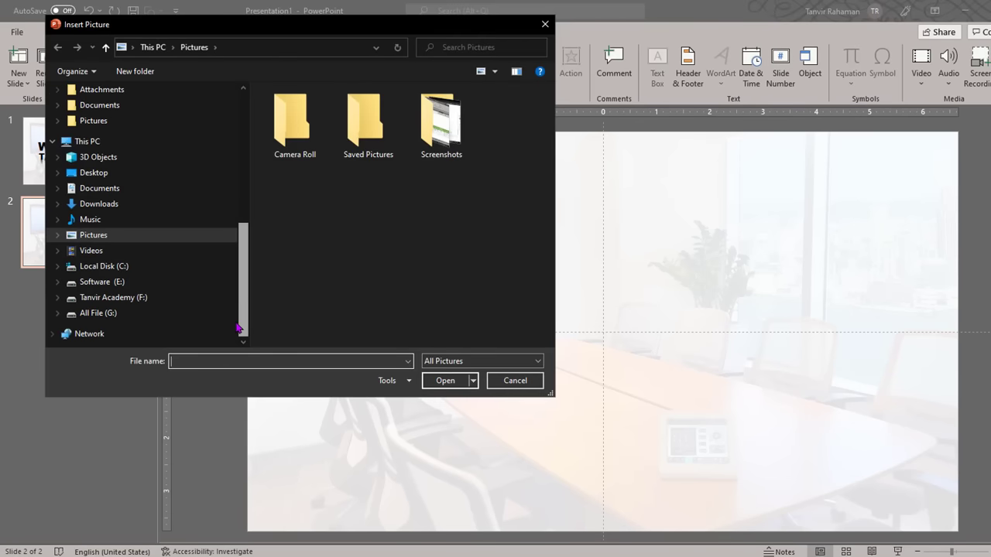
pyautogui.click(101, 313)
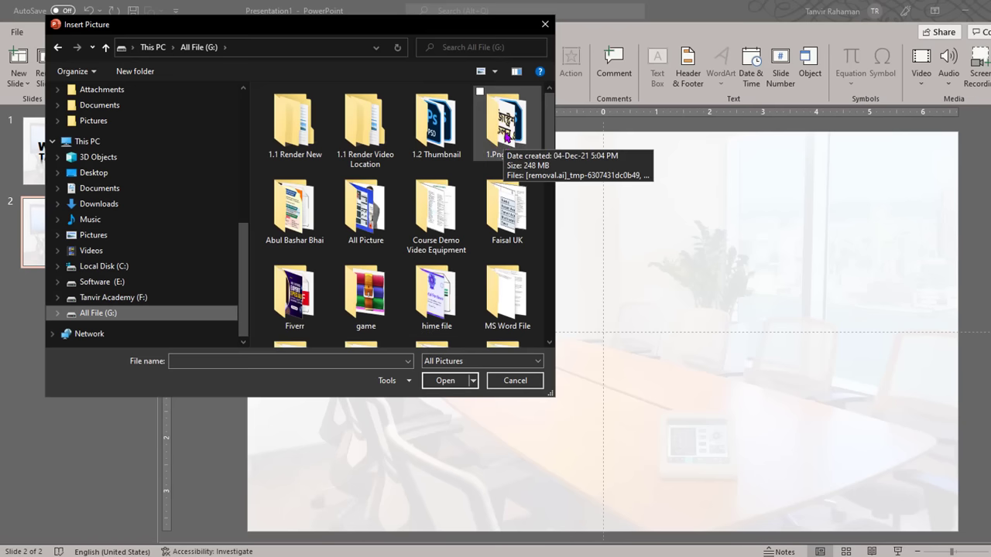
pyautogui.doubleClick(506, 137)
pyautogui.scroll(-5, 505, 137)
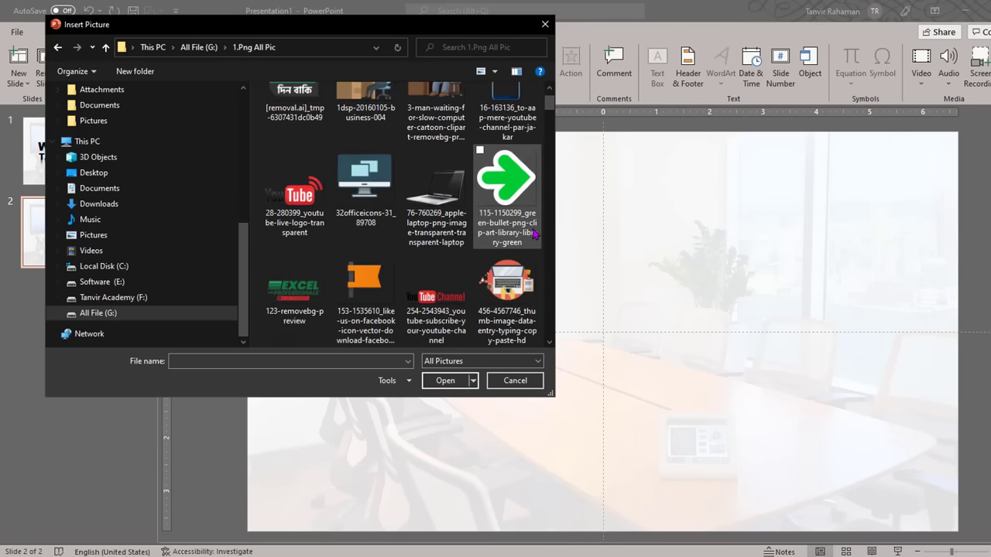
pyautogui.scroll(-5, 505, 138)
pyautogui.scroll(-5, 505, 138)
pyautogui.scroll(-5, 545, 302)
pyautogui.scroll(-3, 545, 302)
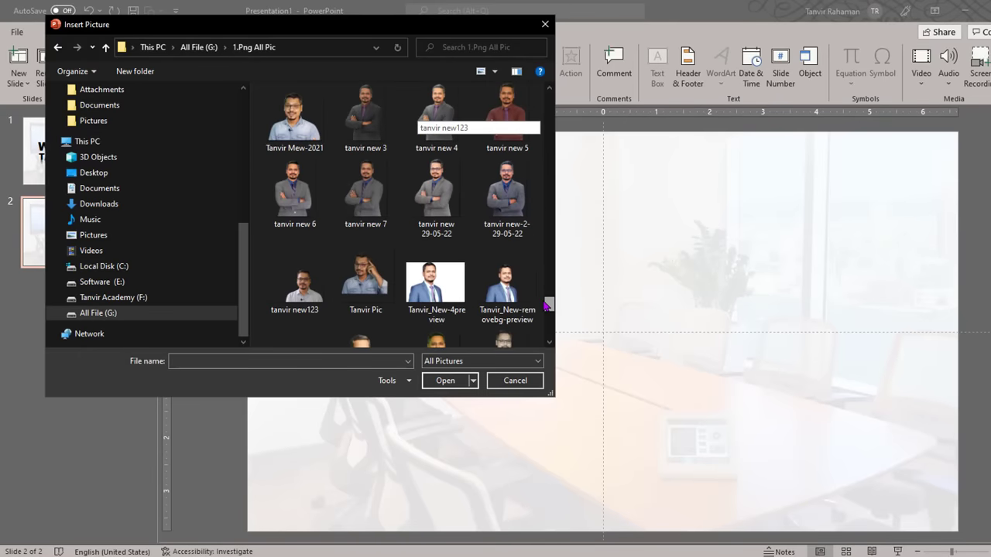
pyautogui.click(444, 215)
pyautogui.doubleClick(444, 215)
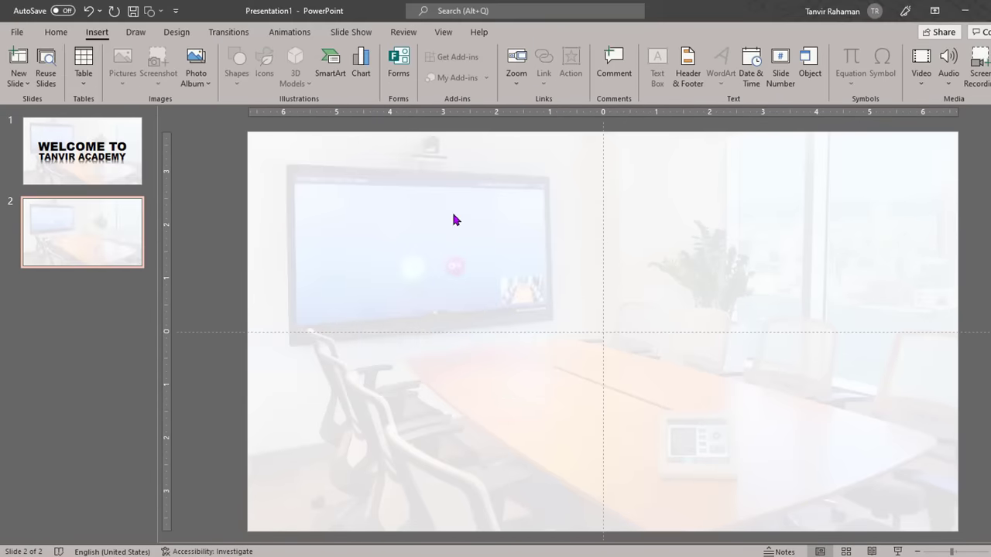
# Step: Move the suited-man portrait to the right edge of slide 2 and shrink it slightly
pyautogui.moveTo(601, 356); pyautogui.dragTo(827, 357)
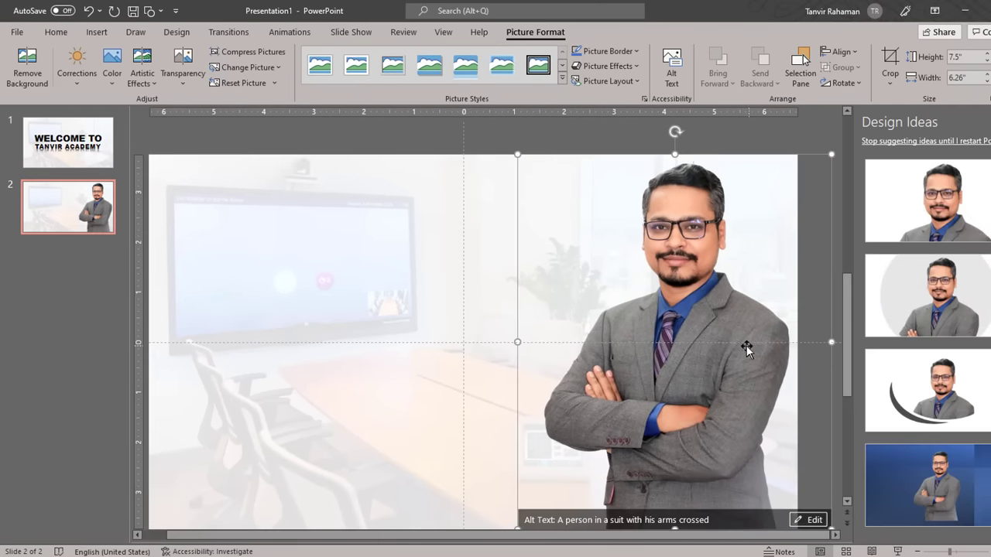
pyautogui.click(987, 122)
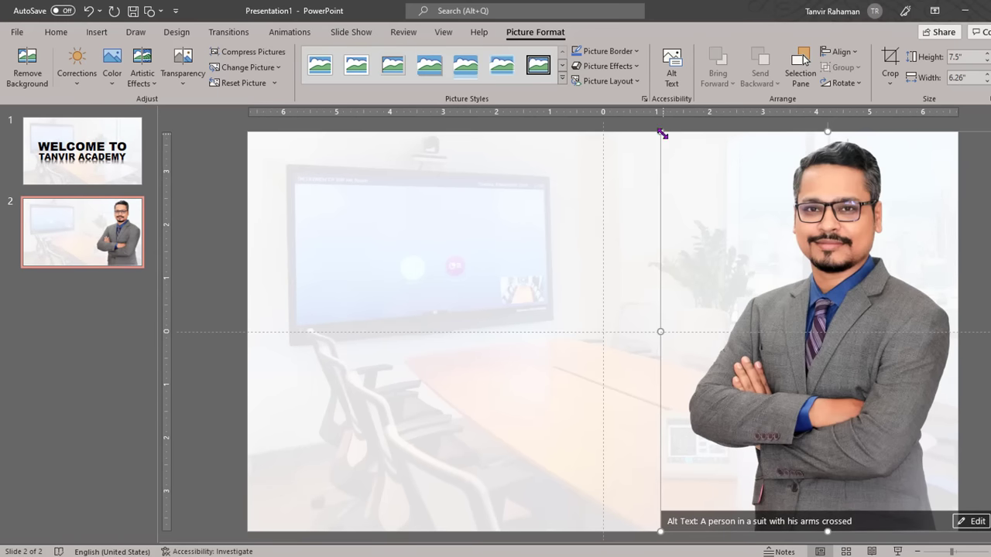
pyautogui.moveTo(660, 132)
pyautogui.mouseDown()
pyautogui.moveTo(733, 189)
pyautogui.moveTo(667, 157)
pyautogui.mouseUp()
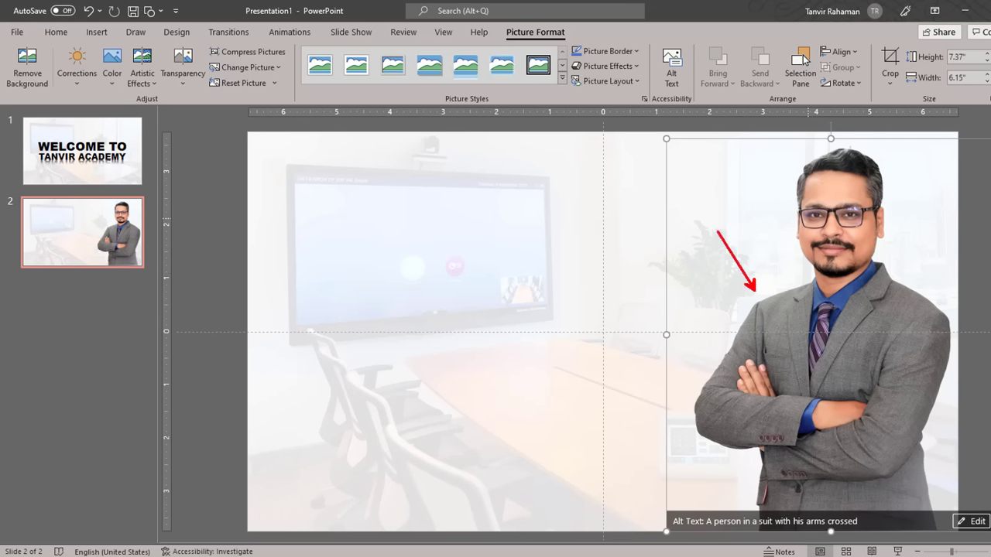
pyautogui.moveTo(754, 290); pyautogui.dragTo(694, 190)
pyautogui.moveTo(935, 293); pyautogui.dragTo(975, 233)
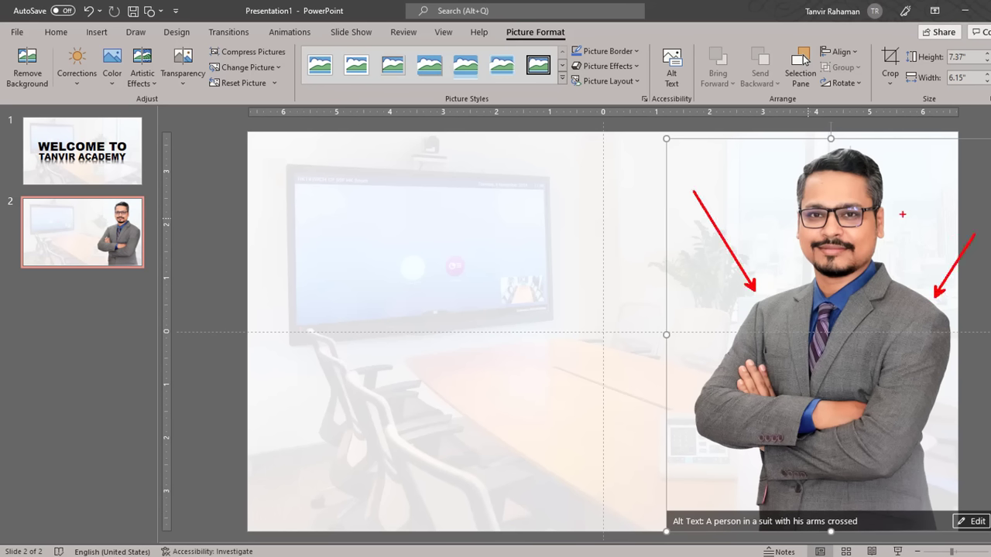
pyautogui.moveTo(902, 214); pyautogui.dragTo(968, 166)
pyautogui.press('Escape')
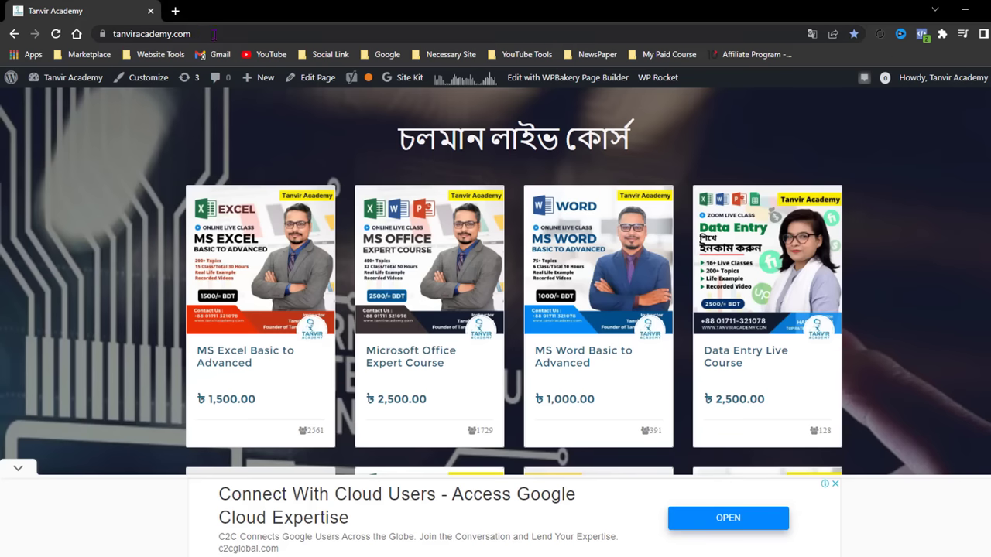
# Step: In a new Chrome tab, search Google for 'remove bg' and open the remove.bg site
pyautogui.click(176, 10)
pyautogui.click(443, 271)
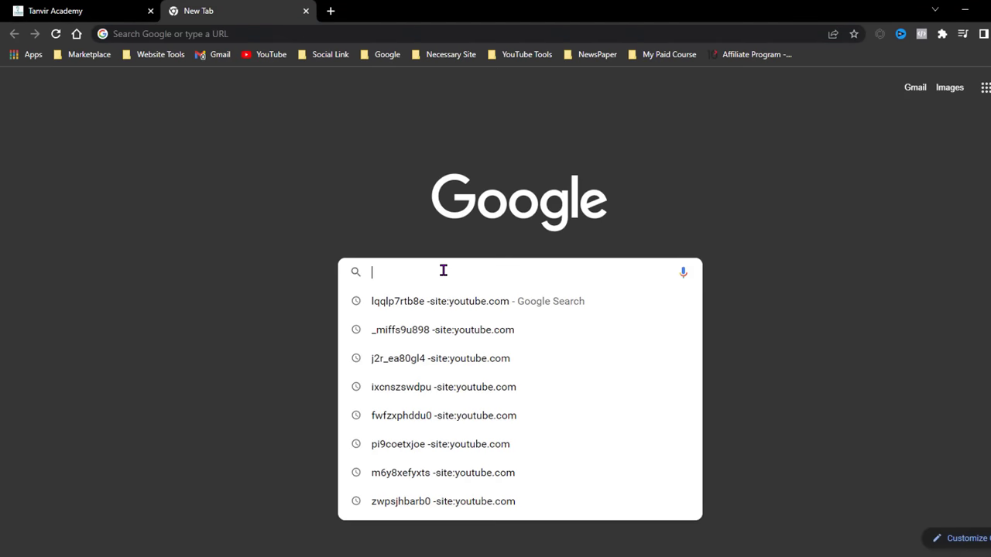
pyautogui.write('RE')
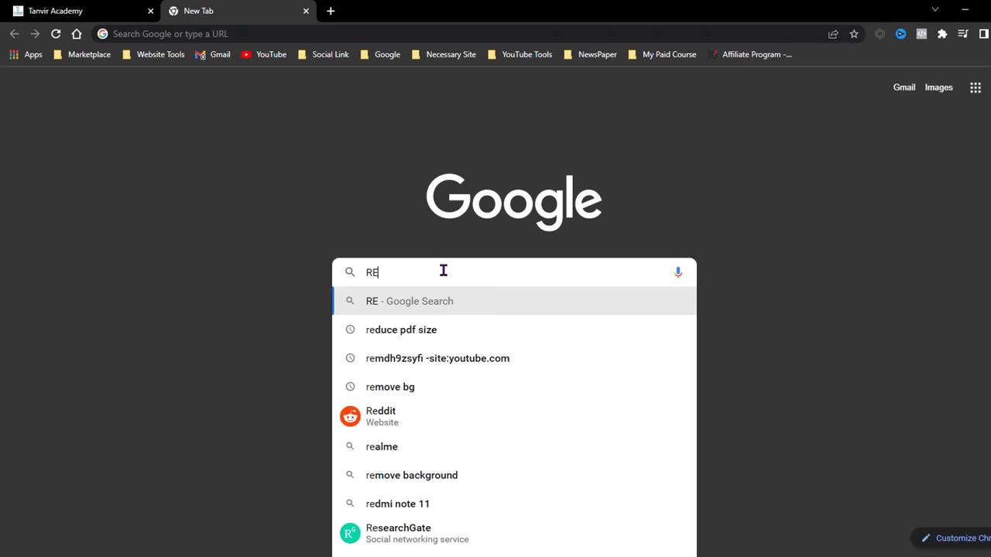
pyautogui.write('MOVE')
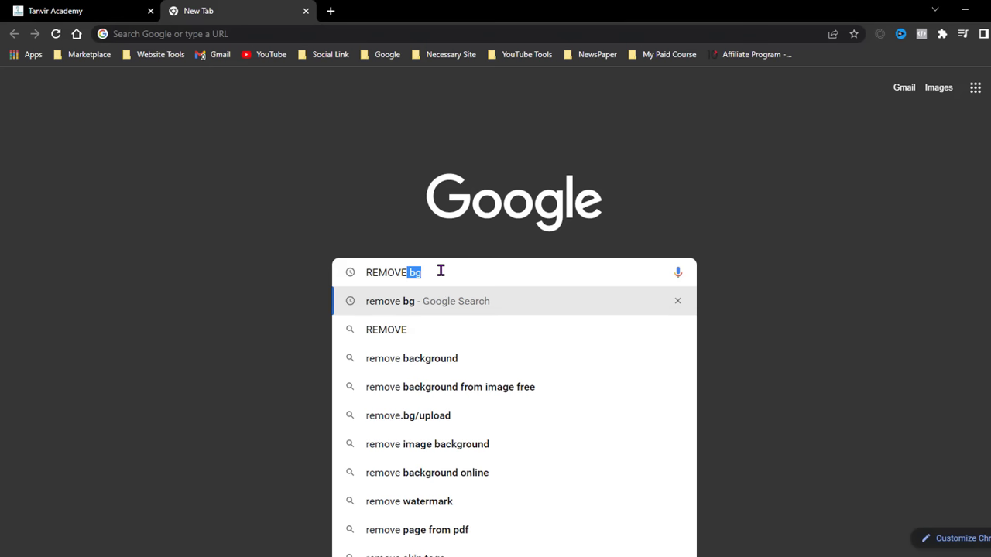
pyautogui.click(439, 303)
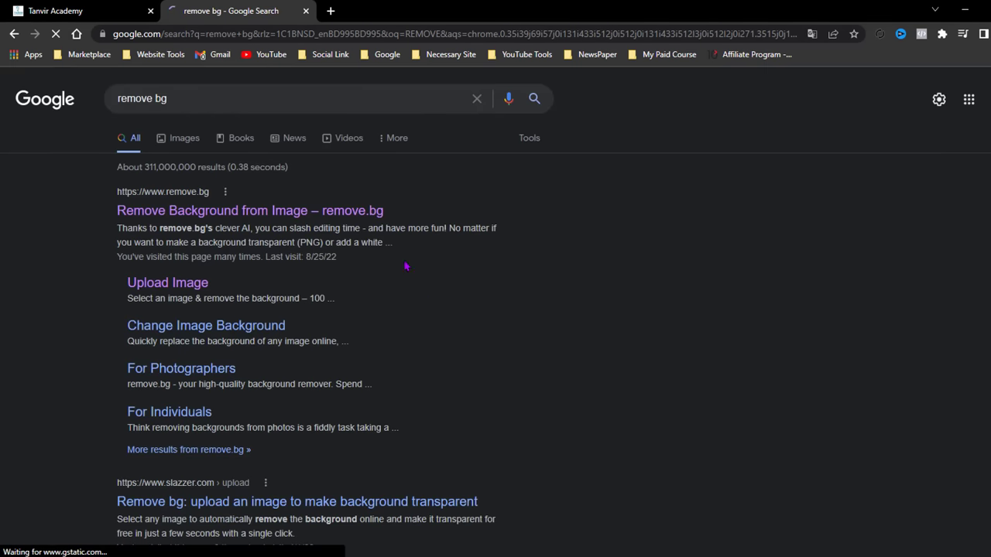
pyautogui.click(254, 220)
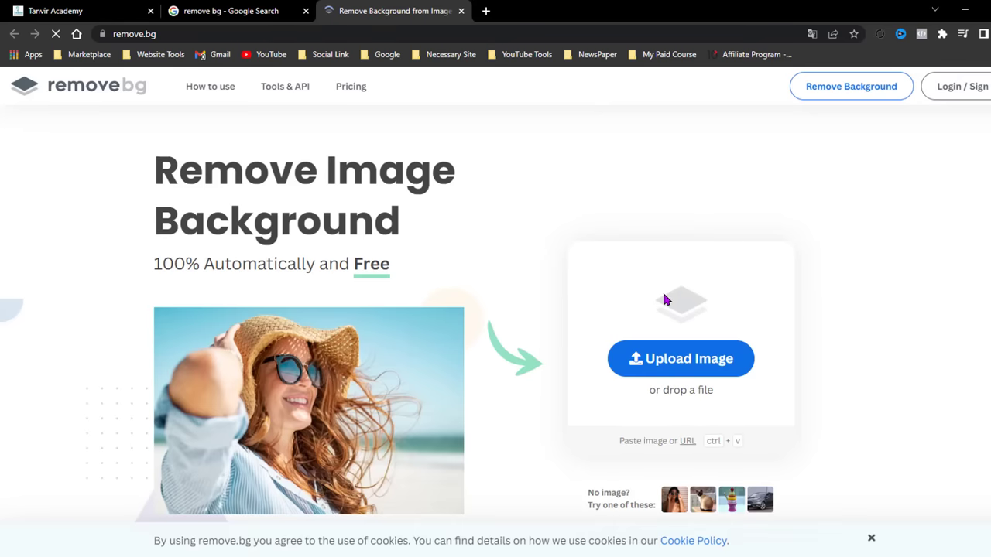
# Step: Upload the red-scarf woman photo from F: > Course Equpment to remove.bg and download the cut-out
pyautogui.click(679, 369)
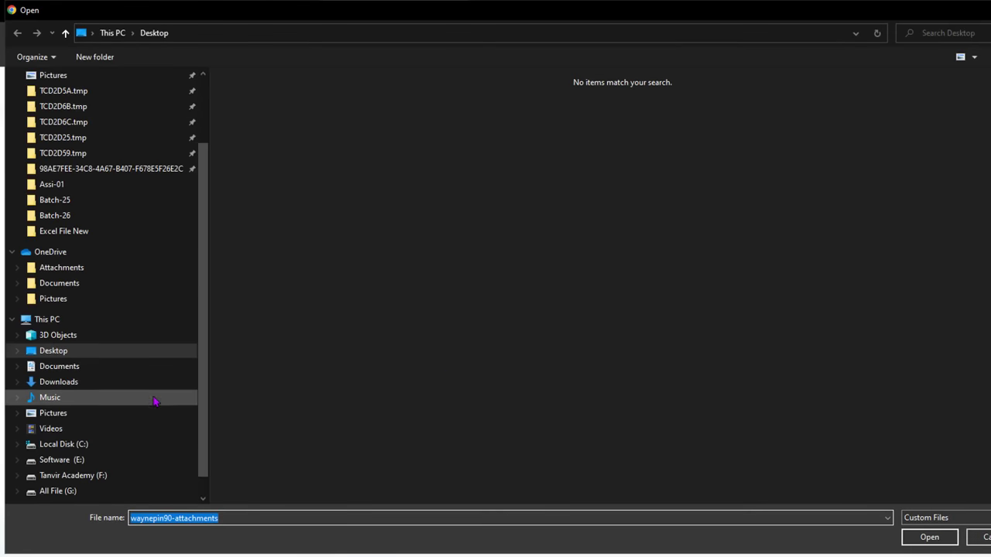
pyautogui.scroll(-1, 124, 418)
pyautogui.click(91, 444)
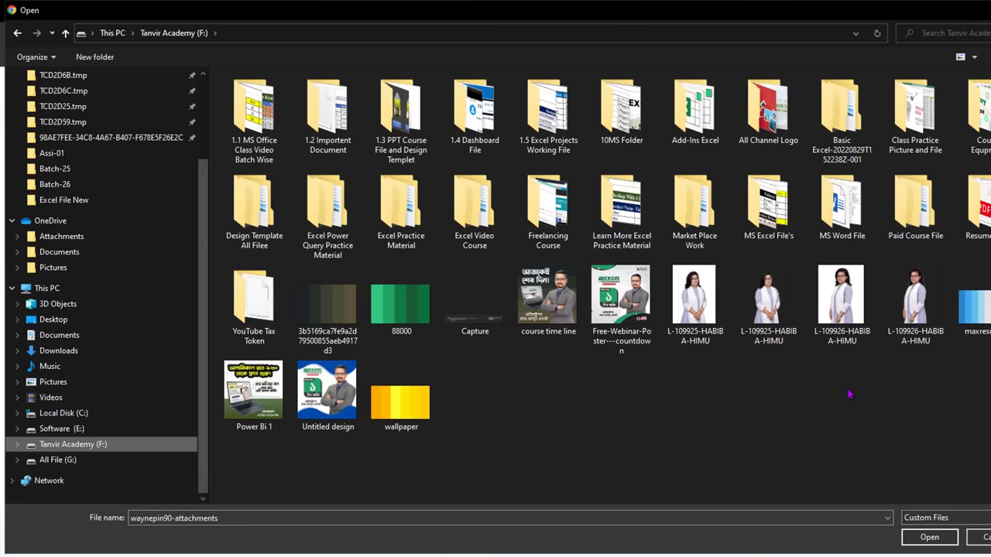
pyautogui.doubleClick(979, 116)
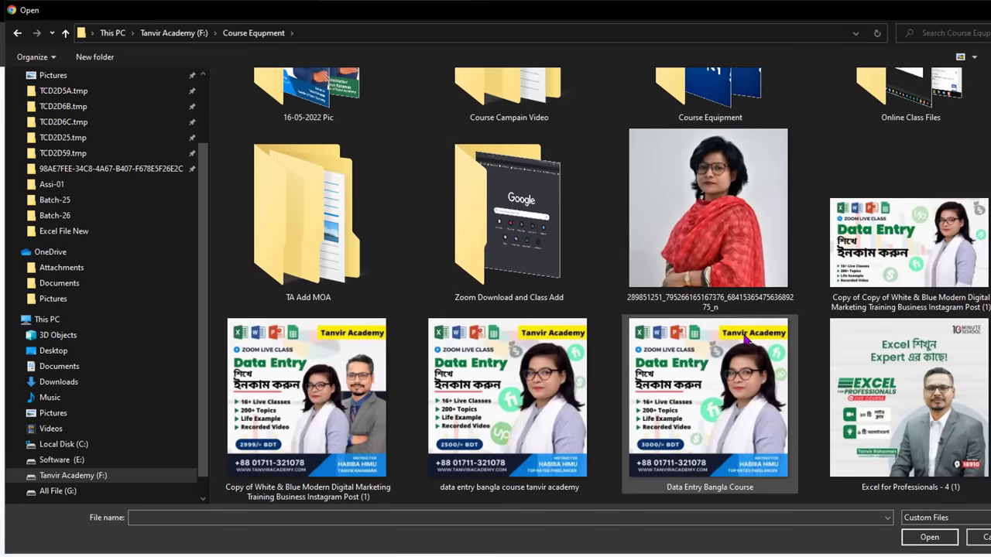
pyautogui.doubleClick(737, 356)
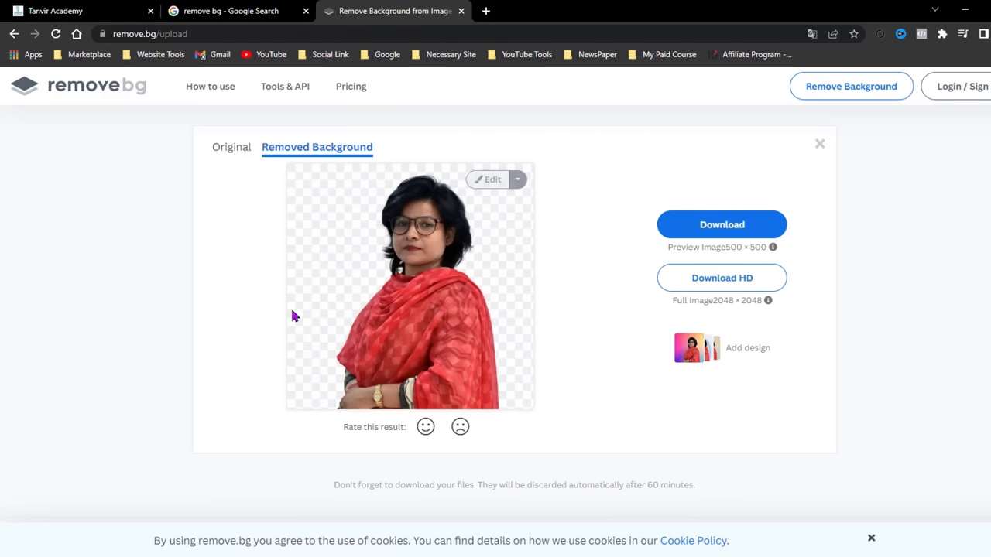
pyautogui.click(749, 224)
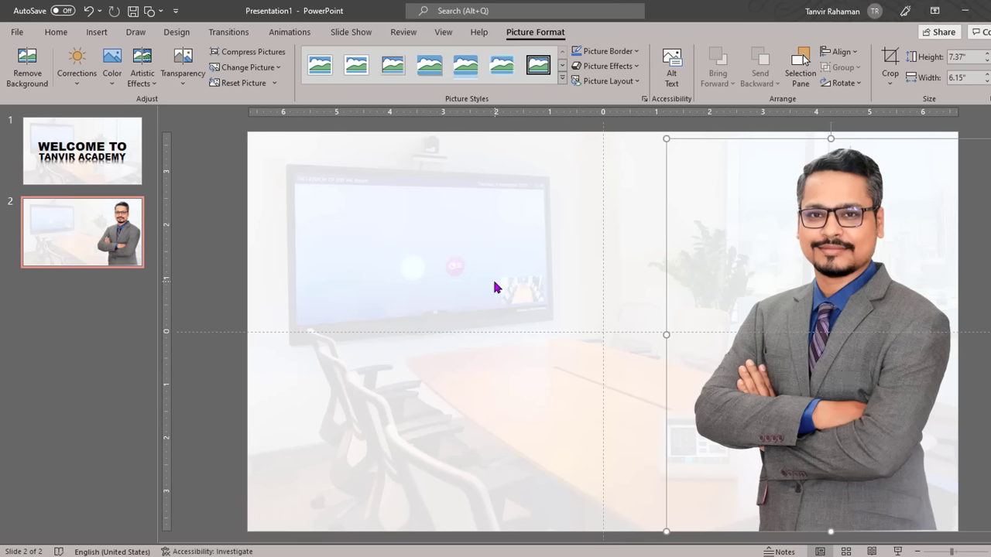
# Step: Insert the academy logo from drive G's All Picture folder onto slide 2
pyautogui.click(99, 34)
pyautogui.click(123, 63)
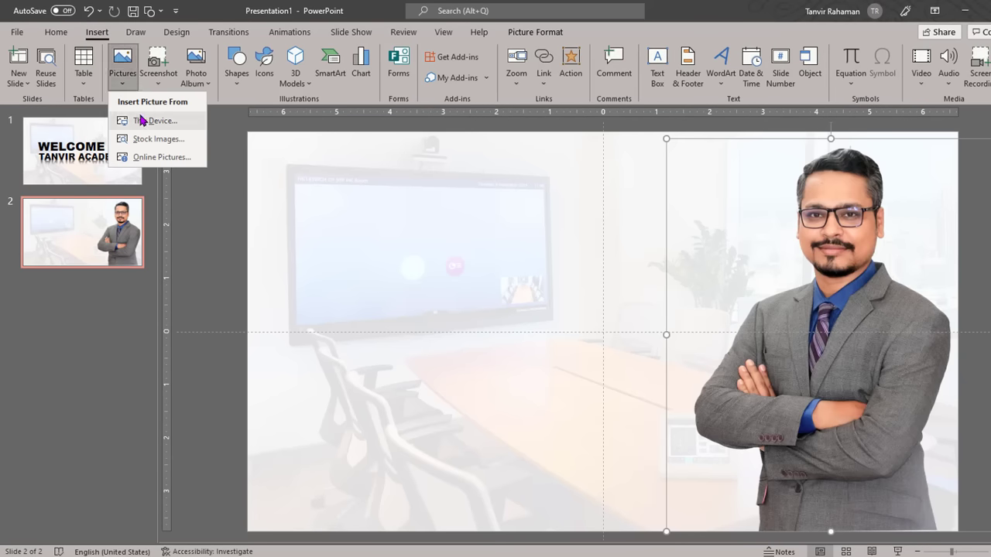
pyautogui.click(144, 120)
pyautogui.scroll(-5, 481, 298)
pyautogui.scroll(-5, 482, 298)
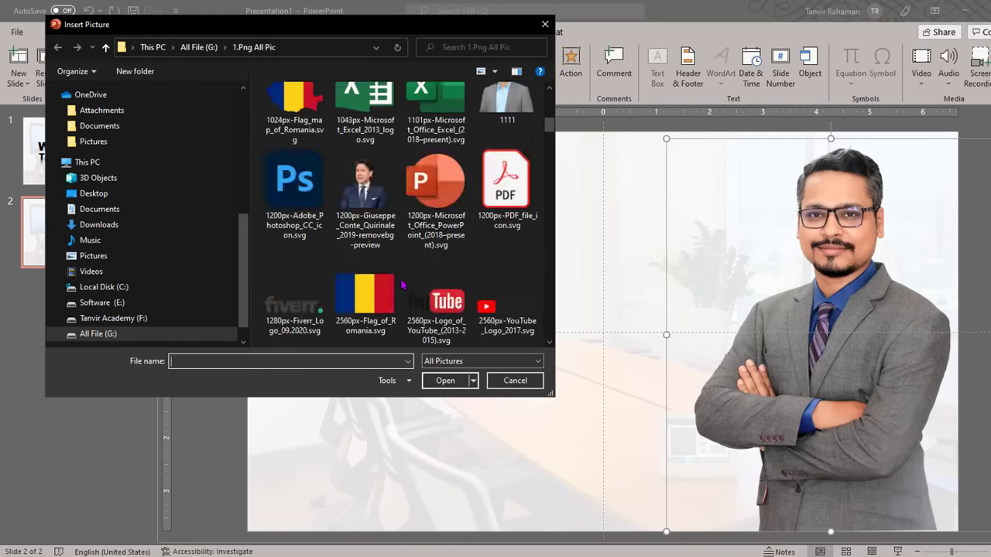
pyautogui.scroll(-5, 481, 298)
pyautogui.scroll(-5, 465, 302)
pyautogui.click(99, 334)
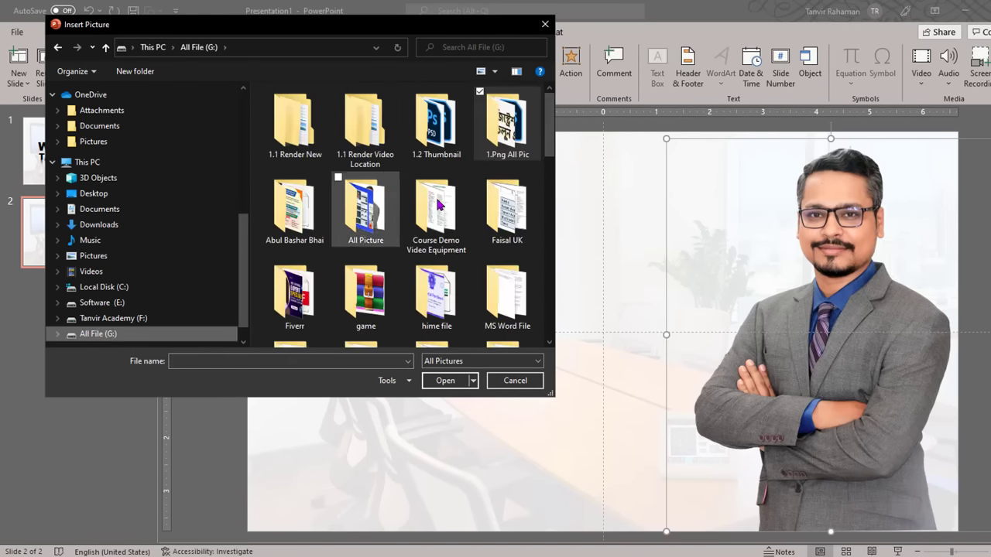
pyautogui.doubleClick(376, 203)
pyautogui.scroll(-10, 542, 147)
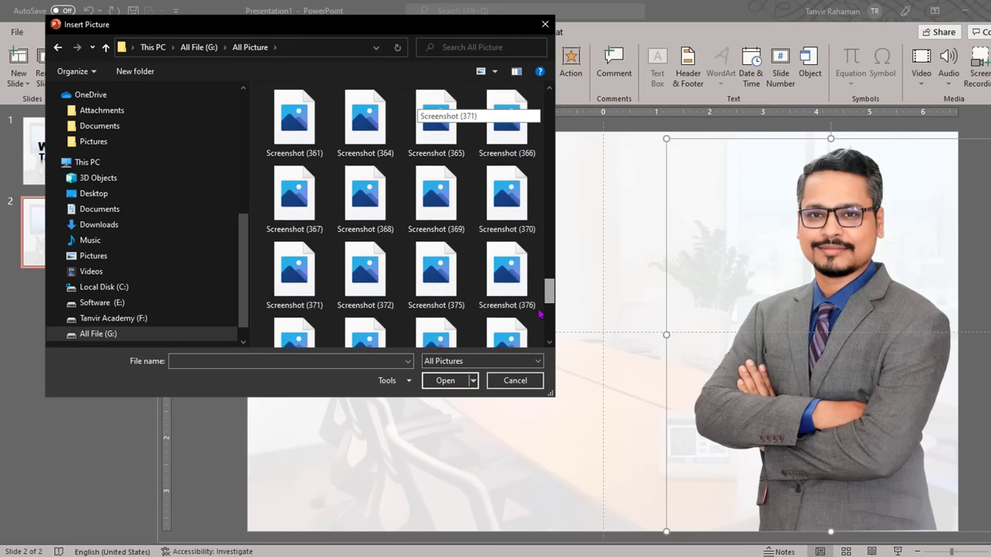
pyautogui.scroll(-10, 542, 147)
pyautogui.doubleClick(507, 189)
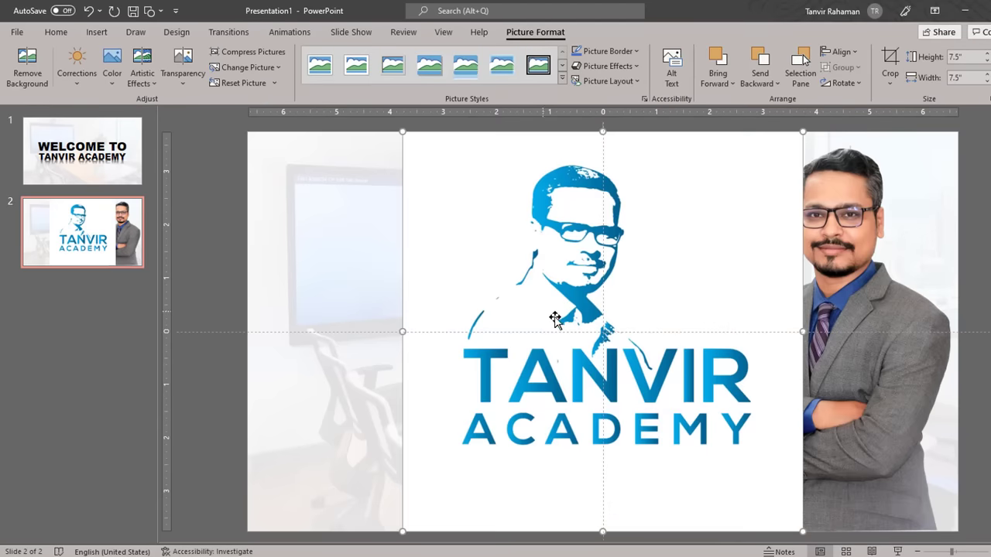
# Step: Shrink the logo to about 2 inches square and position it at the upper left
pyautogui.moveTo(800, 526); pyautogui.dragTo(757, 523)
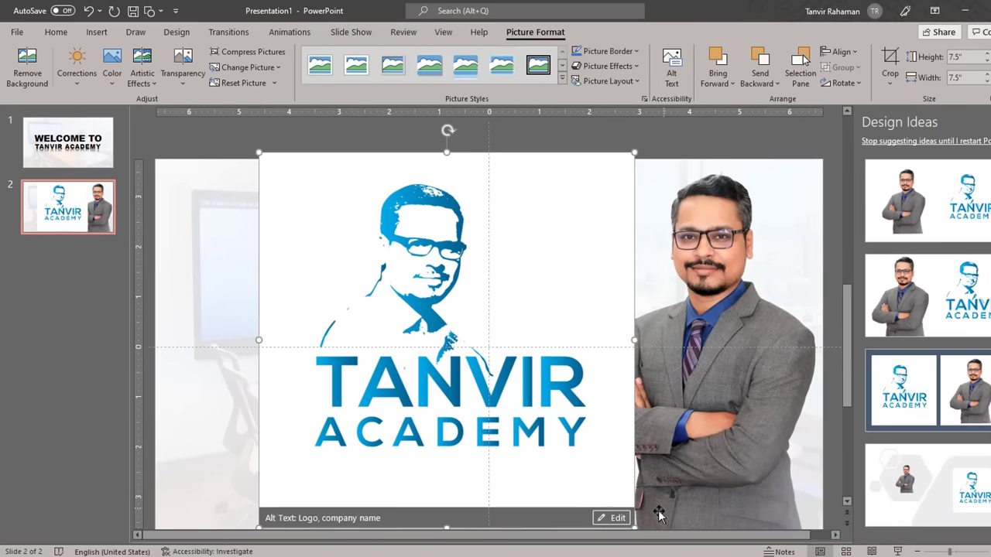
pyautogui.moveTo(631, 160); pyautogui.dragTo(431, 295)
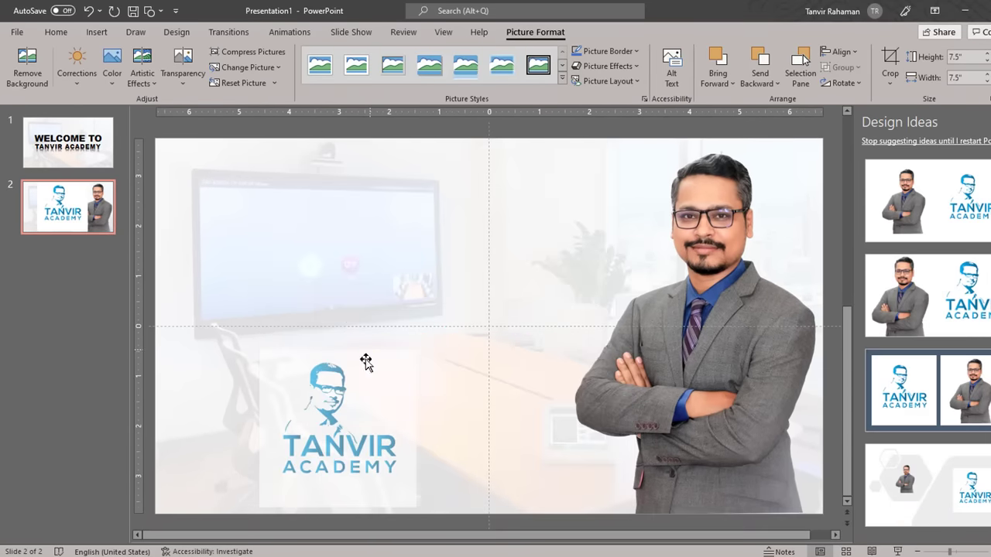
pyautogui.moveTo(365, 361)
pyautogui.mouseDown()
pyautogui.moveTo(396, 363)
pyautogui.moveTo(354, 299)
pyautogui.mouseUp()
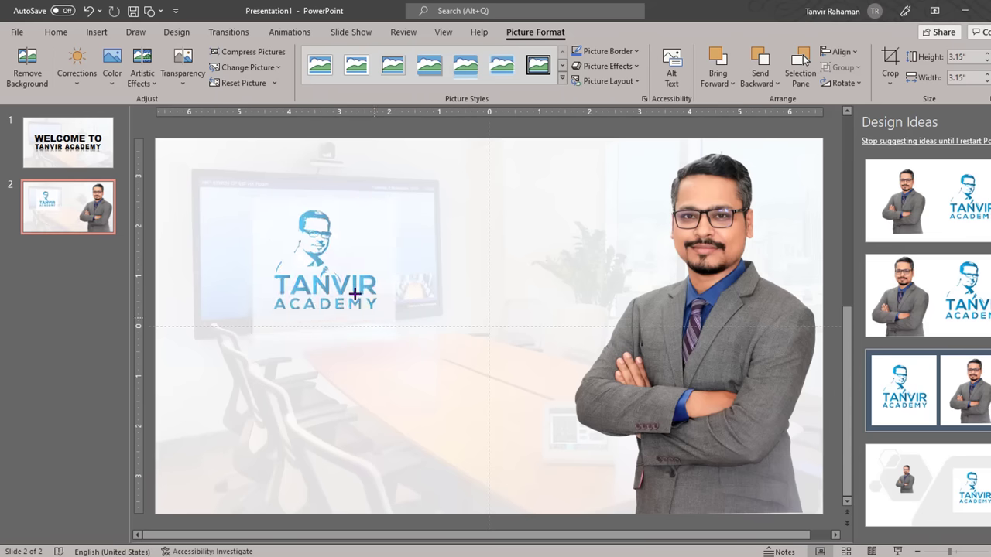
pyautogui.moveTo(304, 226)
pyautogui.mouseDown()
pyautogui.moveTo(360, 269)
pyautogui.moveTo(348, 268)
pyautogui.mouseUp()
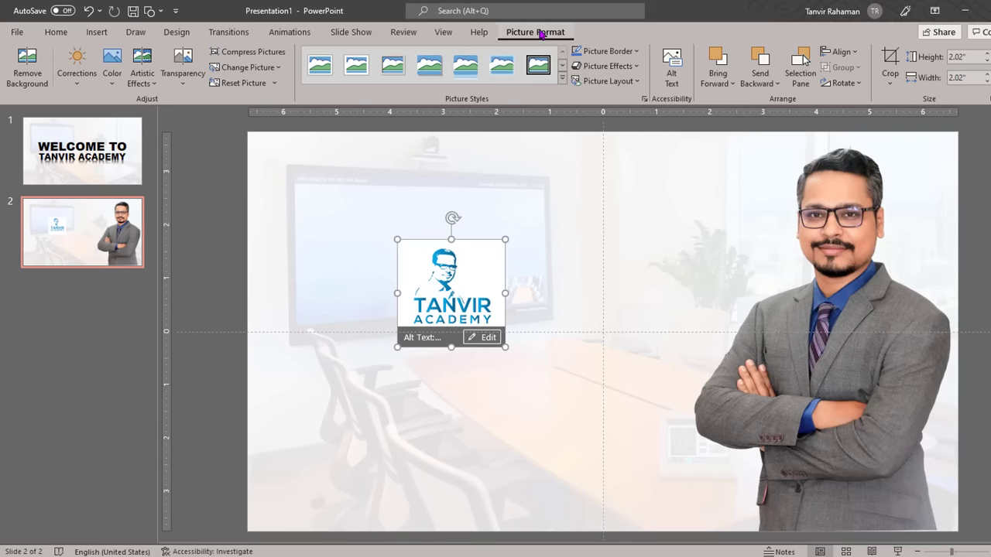
# Step: Give the logo the Center Shadow Rectangle picture style and nudge it slightly down
pyautogui.click(562, 78)
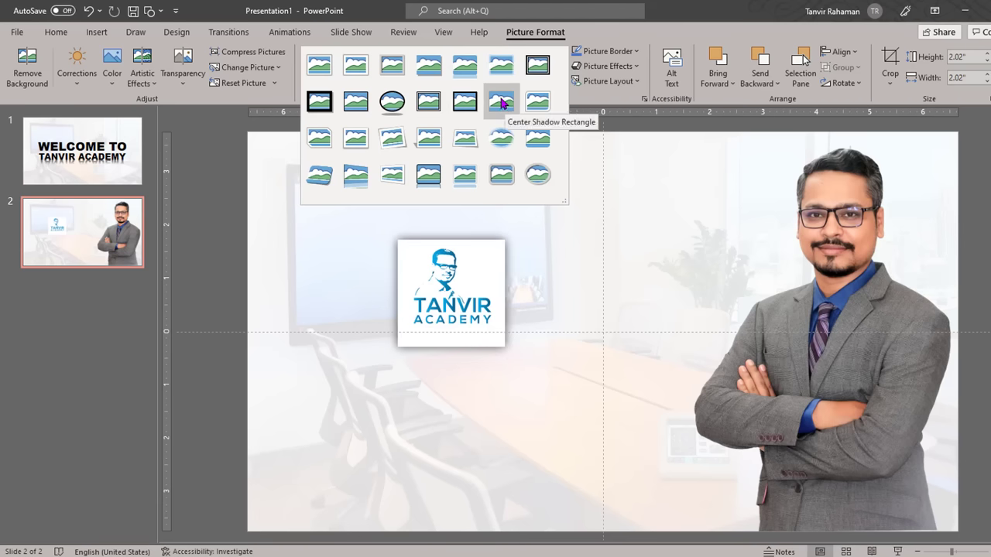
pyautogui.click(501, 103)
pyautogui.moveTo(457, 304); pyautogui.dragTo(456, 300)
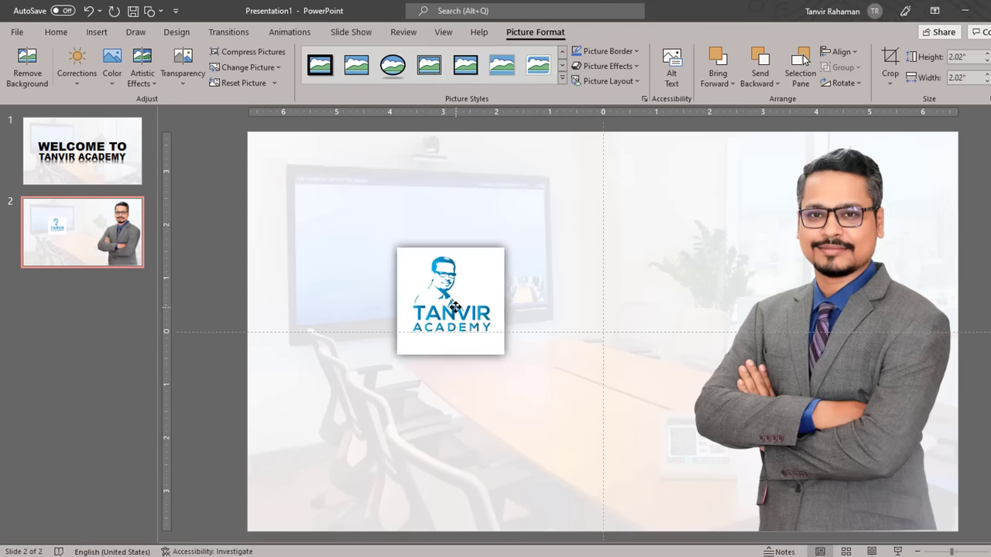
pyautogui.click(66, 32)
# Step: Draw a text box below the logo and type the presenter's name, FOUNDER, and TANVIR ACADEMY on three lines
pyautogui.click(624, 53)
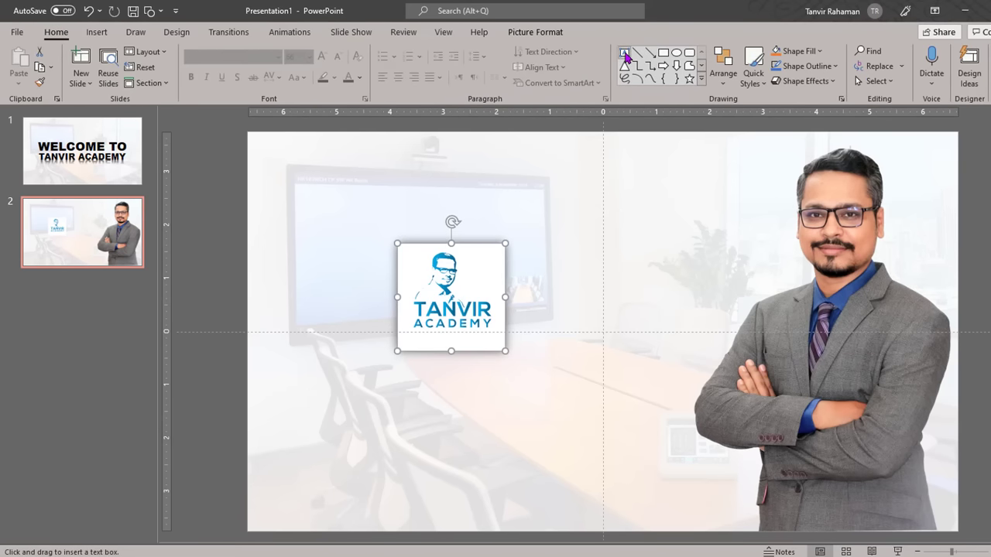
pyautogui.moveTo(323, 385); pyautogui.dragTo(641, 508)
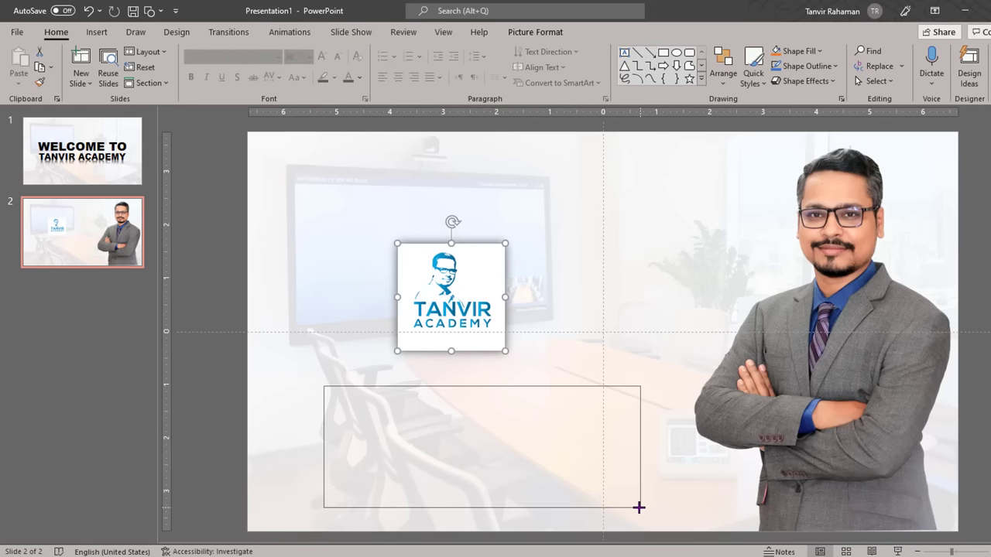
pyautogui.moveTo(542, 386); pyautogui.dragTo(529, 386)
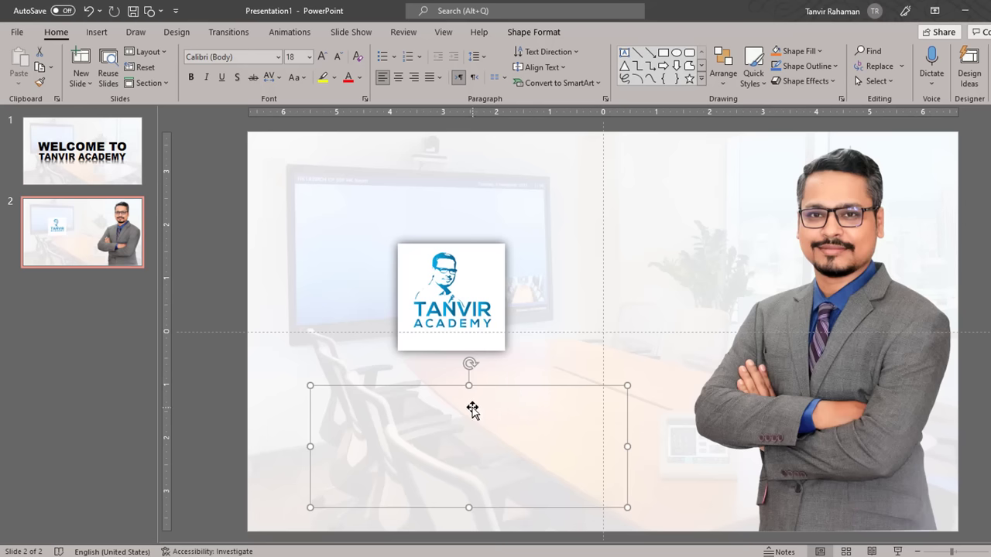
pyautogui.write('TANVIR ')
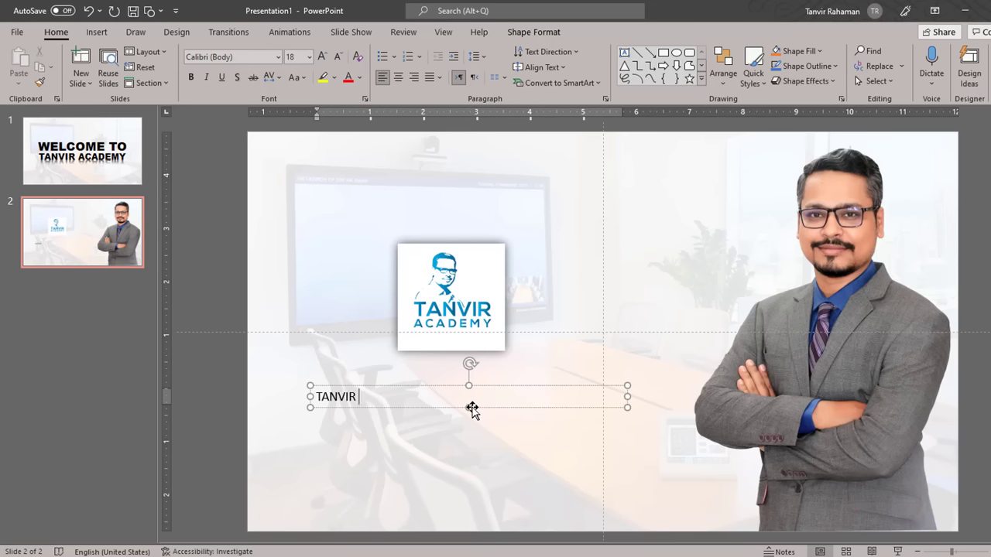
pyautogui.write('RAHAMAN')
pyautogui.press('Return')
pyautogui.write('FOUN')
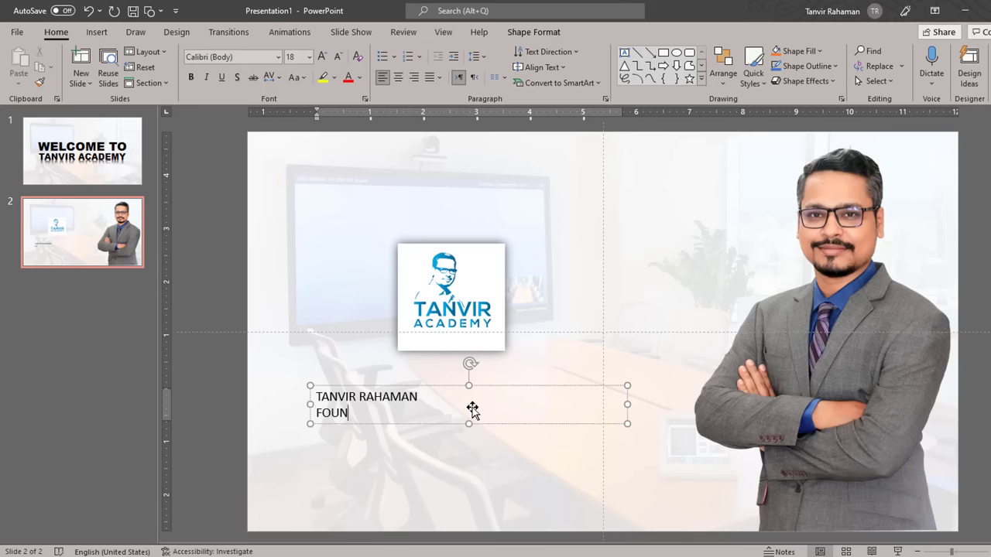
pyautogui.write('DER')
pyautogui.press('Return')
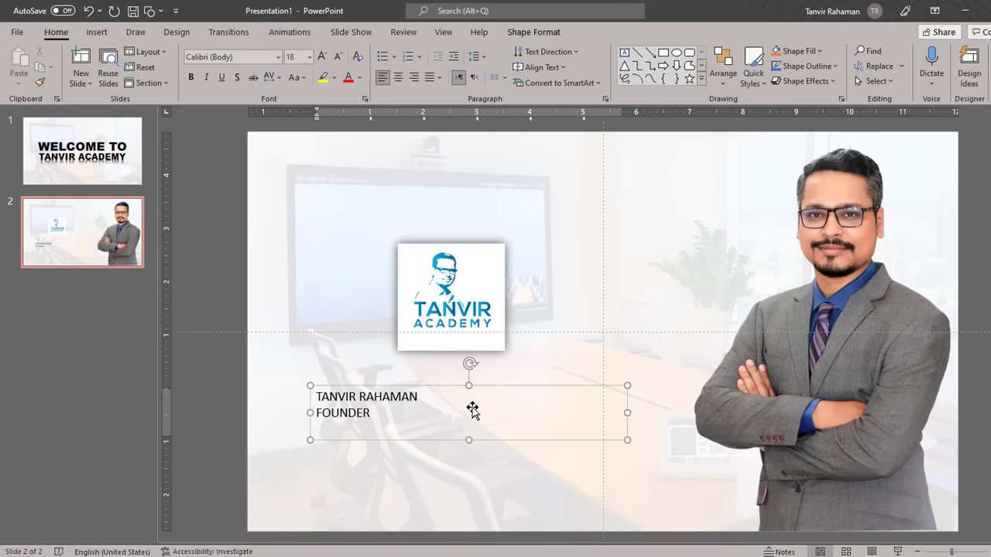
pyautogui.write('TANVIR')
pyautogui.write(' ACADEMY')
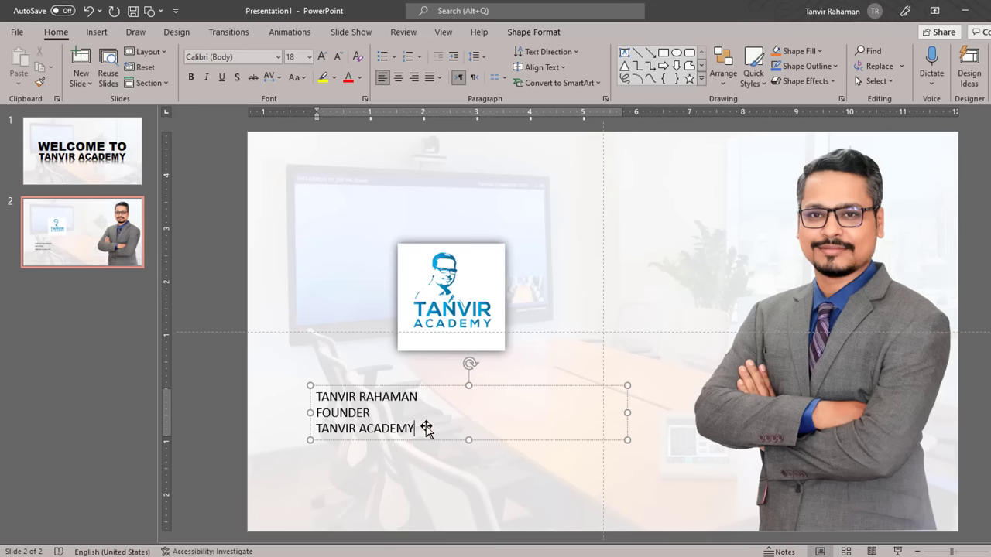
# Step: Enlarge the three lines to 44 pt, right-align them, and shift the box slightly right
pyautogui.moveTo(416, 430); pyautogui.dragTo(317, 403)
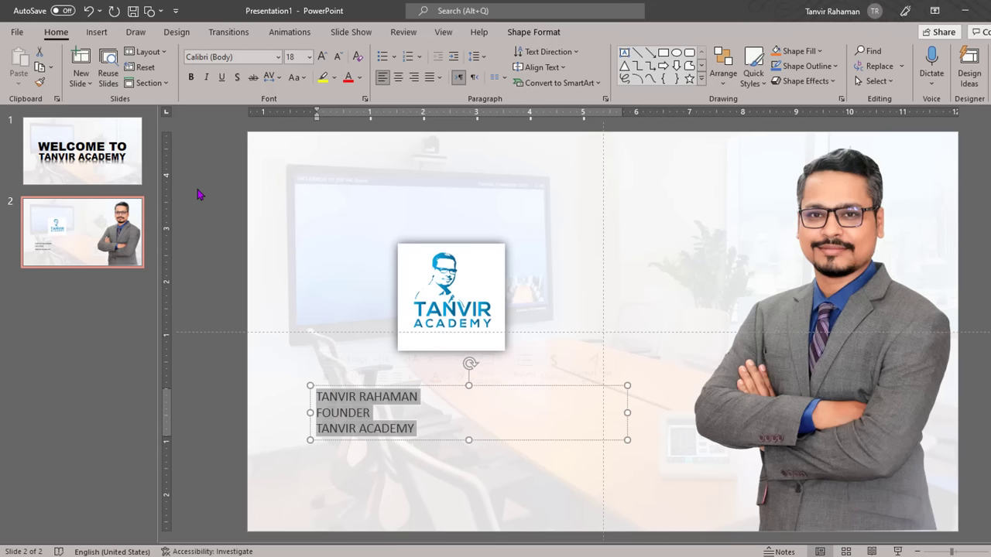
pyautogui.click(321, 62)
pyautogui.click(321, 62)
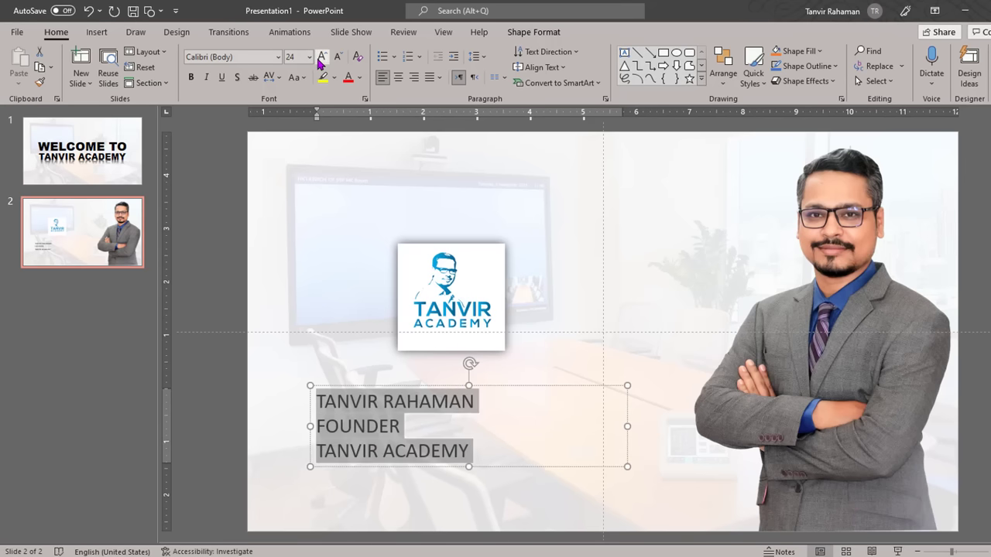
pyautogui.click(321, 62)
pyautogui.click(321, 62)
pyautogui.click(320, 62)
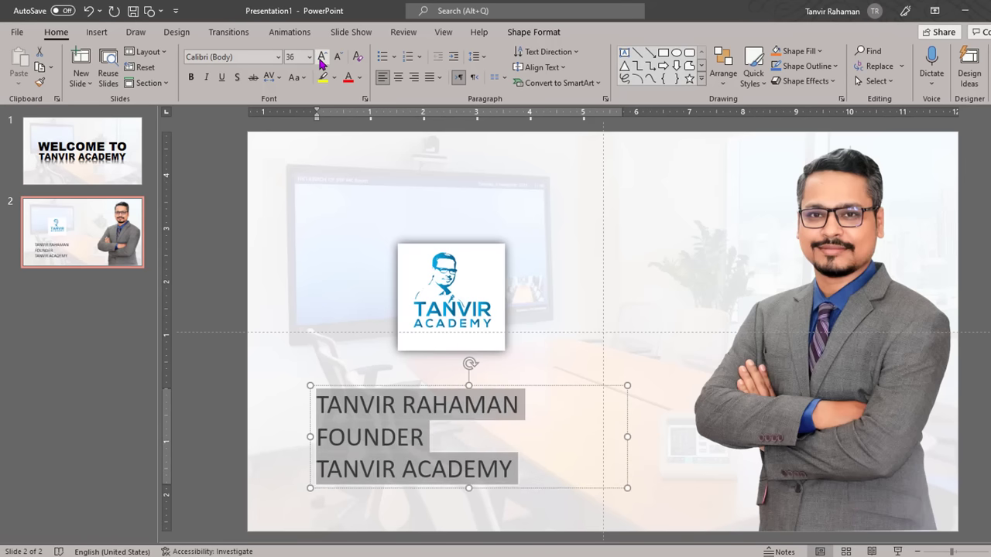
pyautogui.click(398, 77)
pyautogui.click(414, 79)
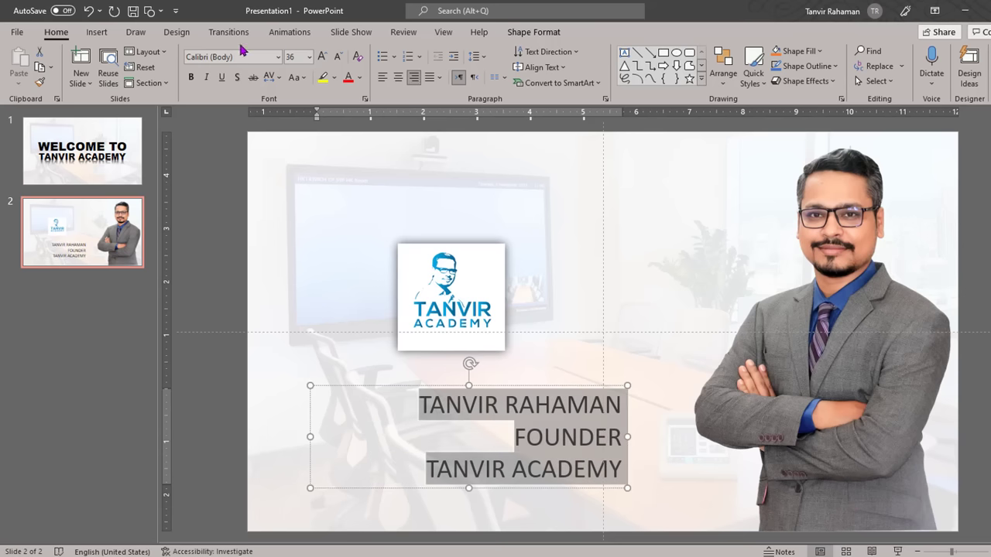
pyautogui.click(321, 56)
pyautogui.click(322, 57)
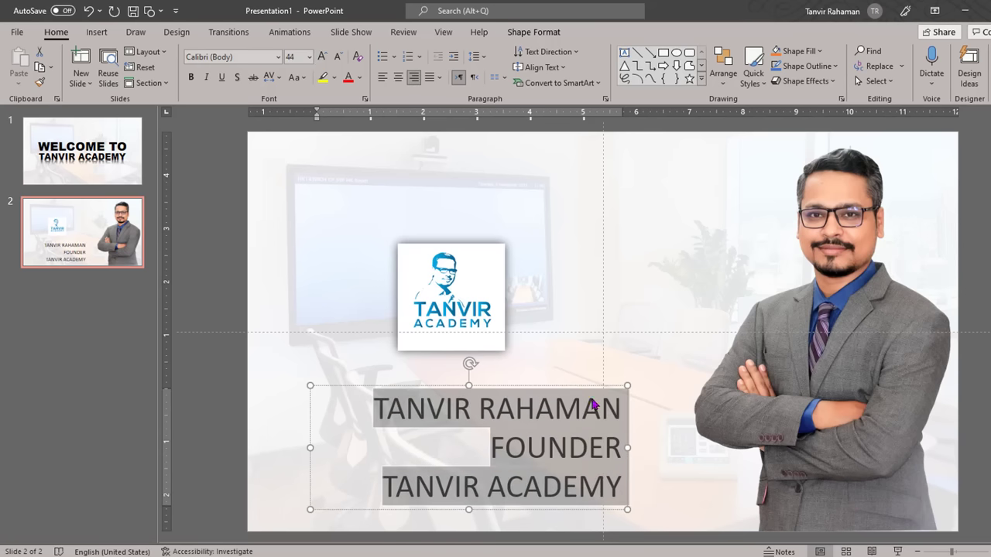
pyautogui.moveTo(619, 385); pyautogui.dragTo(649, 385)
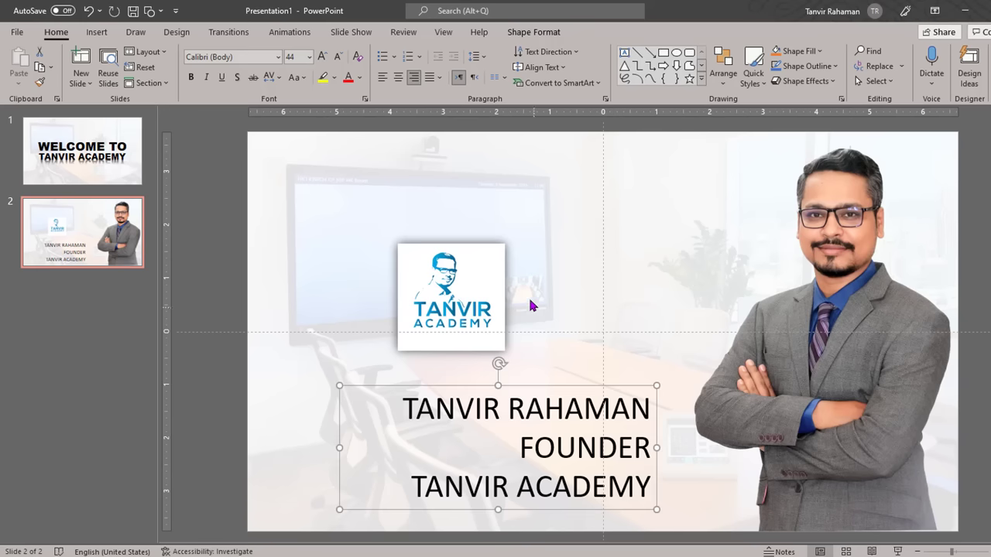
# Step: Move the logo right above the text block and bold the name and TANVIR ACADEMY lines
pyautogui.moveTo(475, 281); pyautogui.dragTo(572, 291)
pyautogui.click(581, 412)
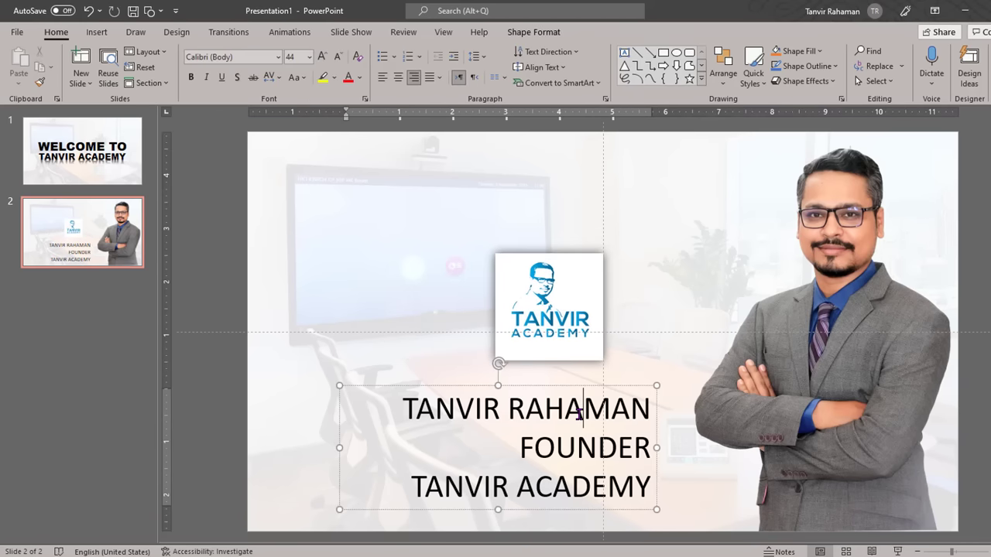
pyautogui.tripleClick(579, 412)
pyautogui.click(589, 392)
pyautogui.click(579, 487)
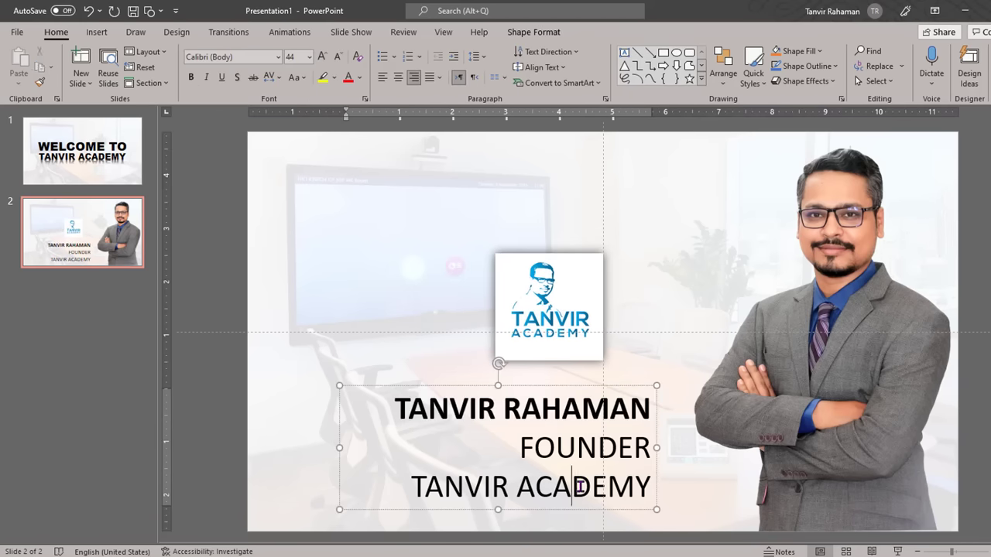
pyautogui.tripleClick(579, 486)
pyautogui.click(590, 465)
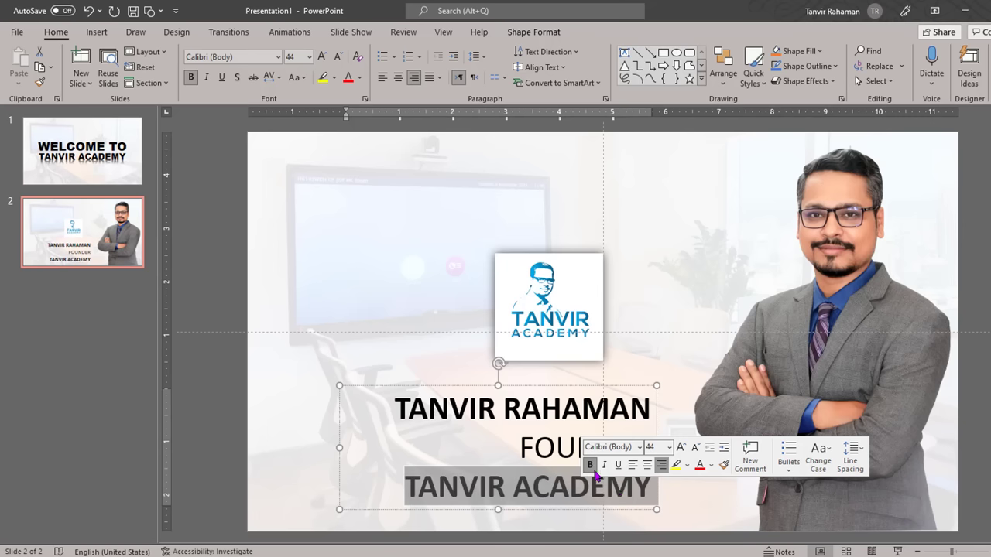
pyautogui.click(633, 494)
# Step: Apply an outer drop shadow to the three-line name text block
pyautogui.click(702, 501)
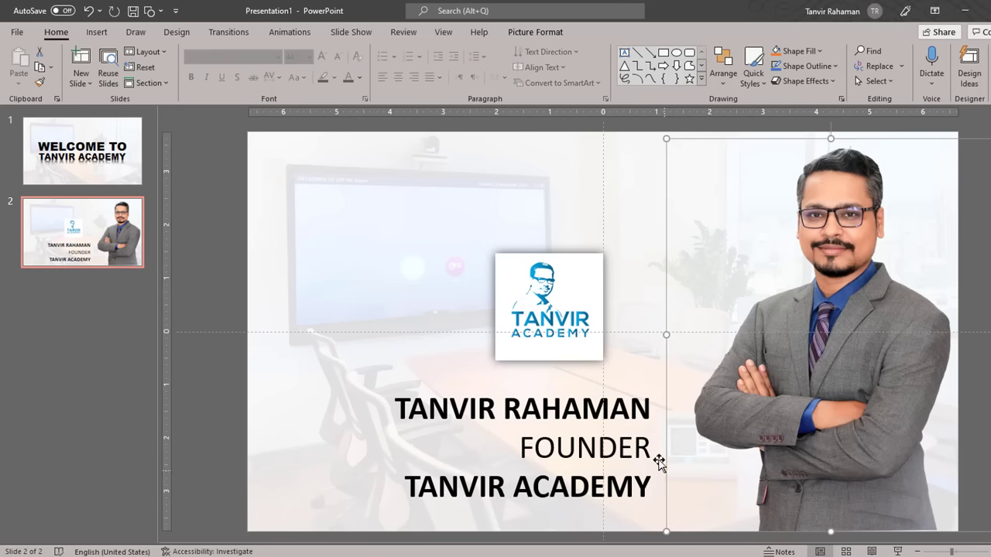
pyautogui.click(633, 420)
pyautogui.click(534, 32)
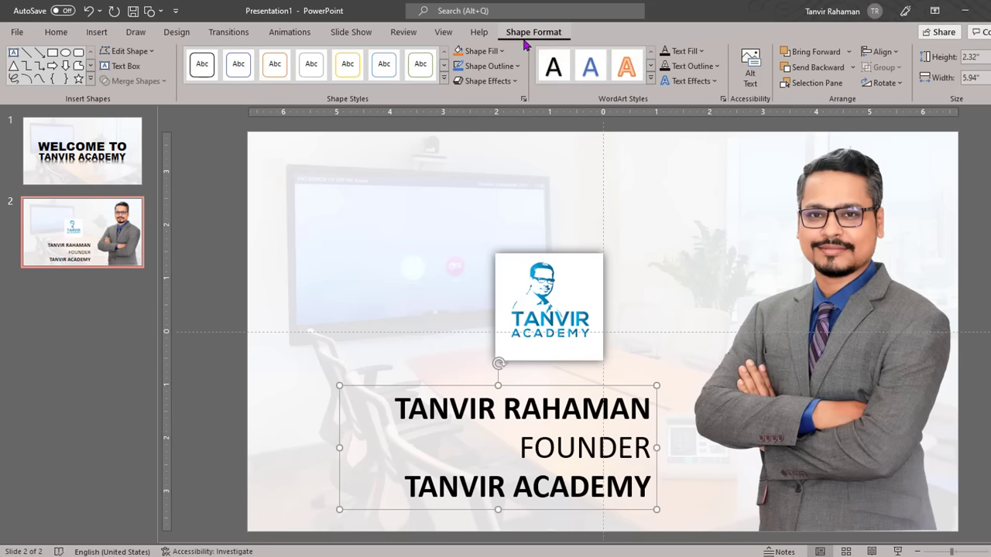
pyautogui.click(689, 81)
pyautogui.moveTo(716, 107)
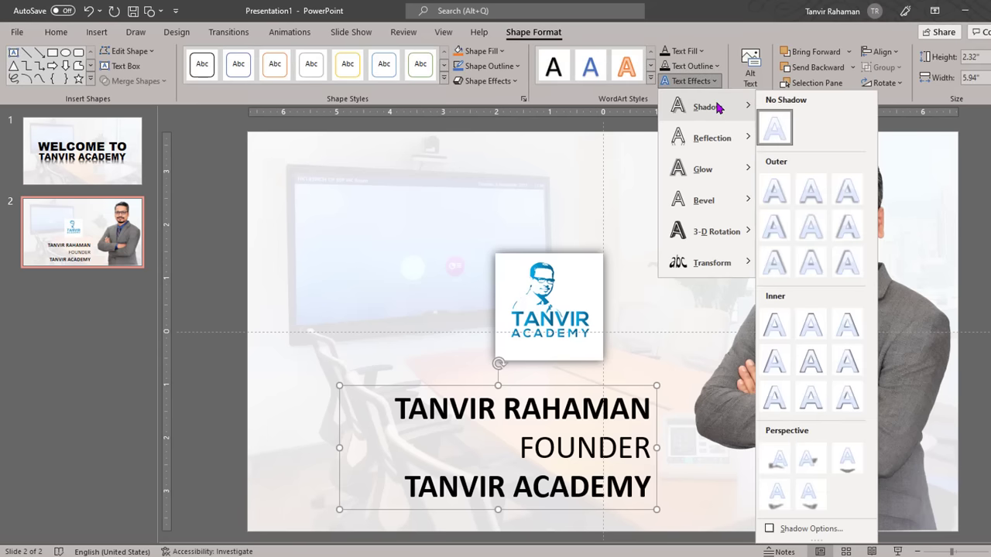
pyautogui.click(813, 240)
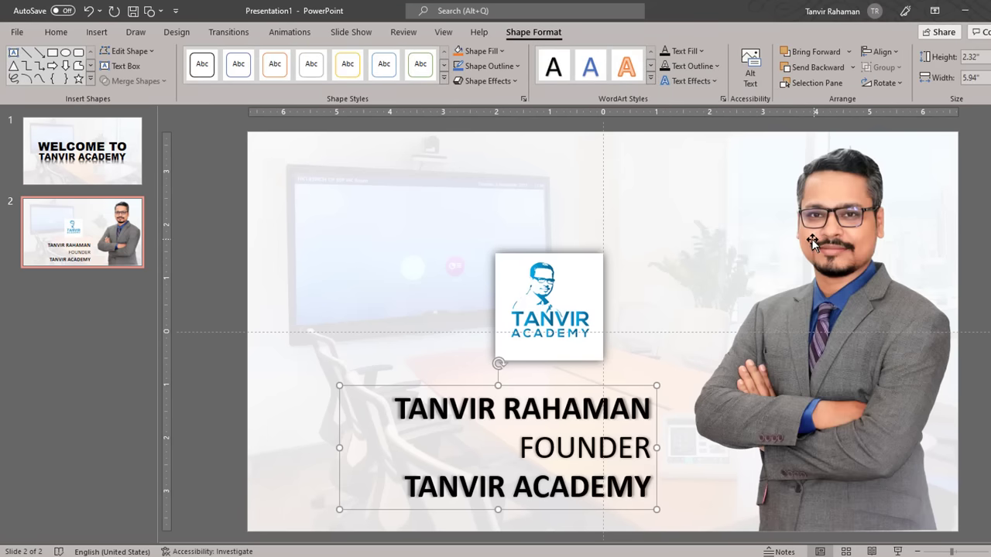
pyautogui.click(621, 318)
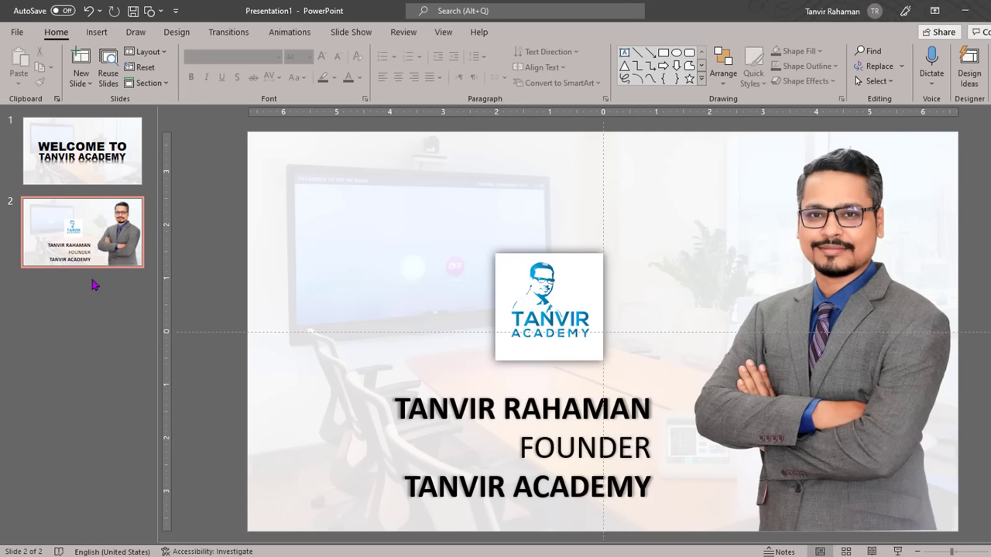
pyautogui.click(84, 65)
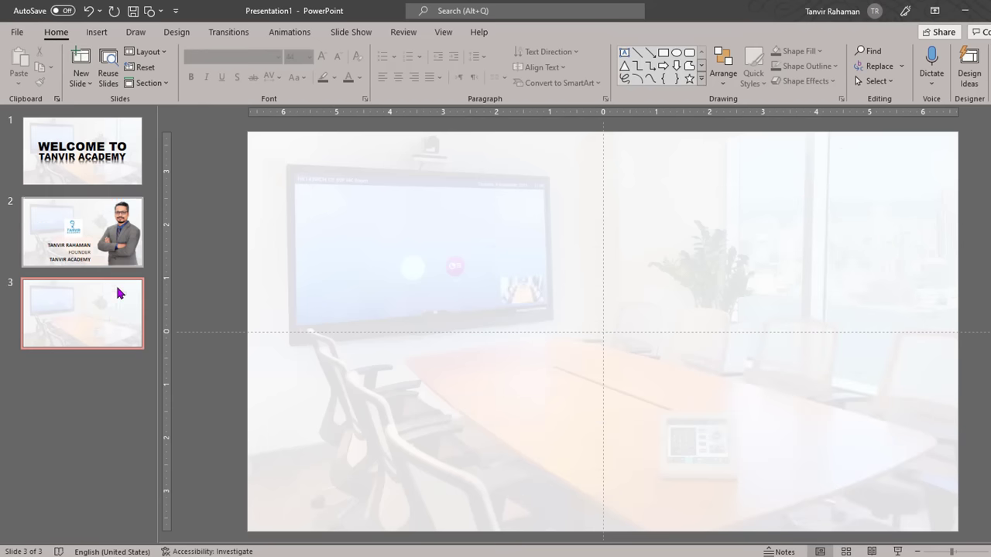
pyautogui.click(112, 324)
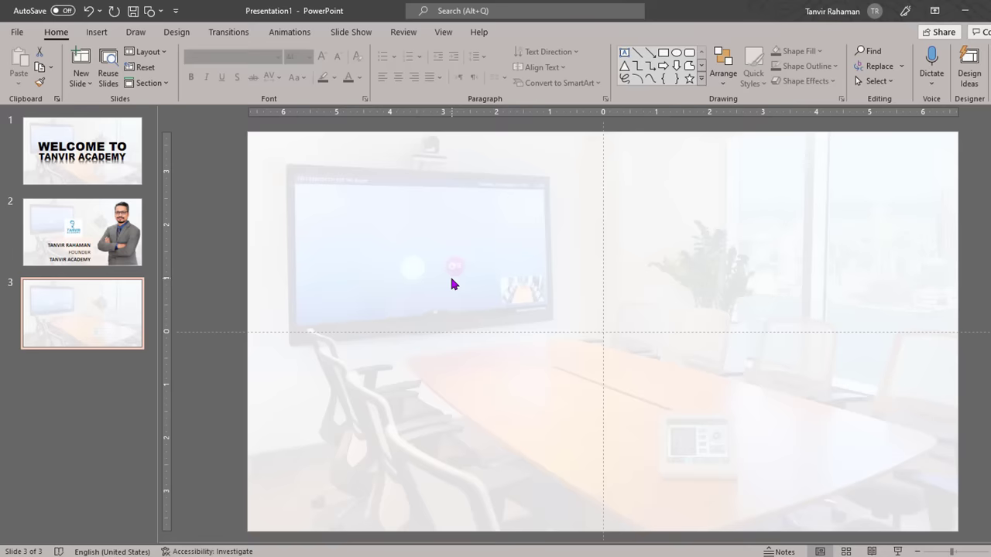
pyautogui.click(101, 33)
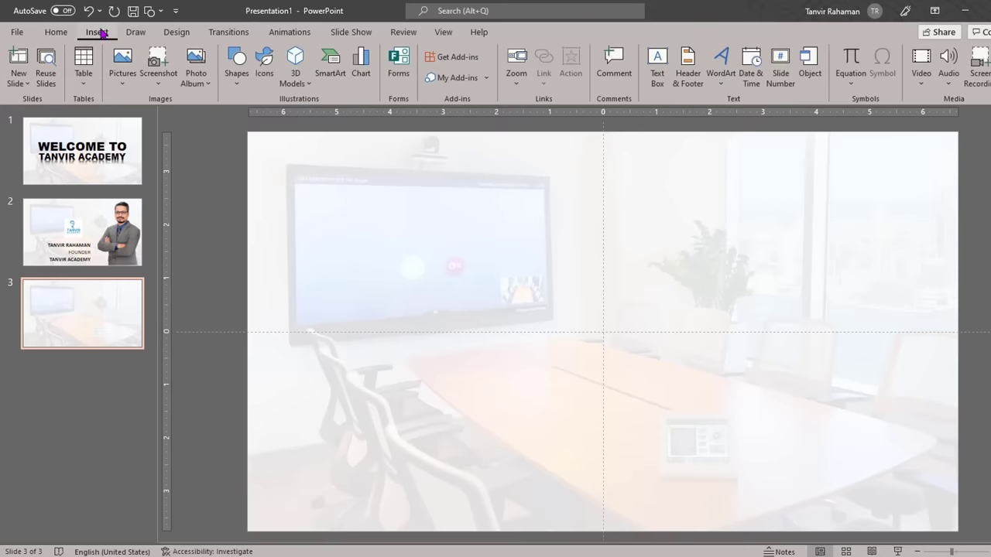
pyautogui.click(331, 63)
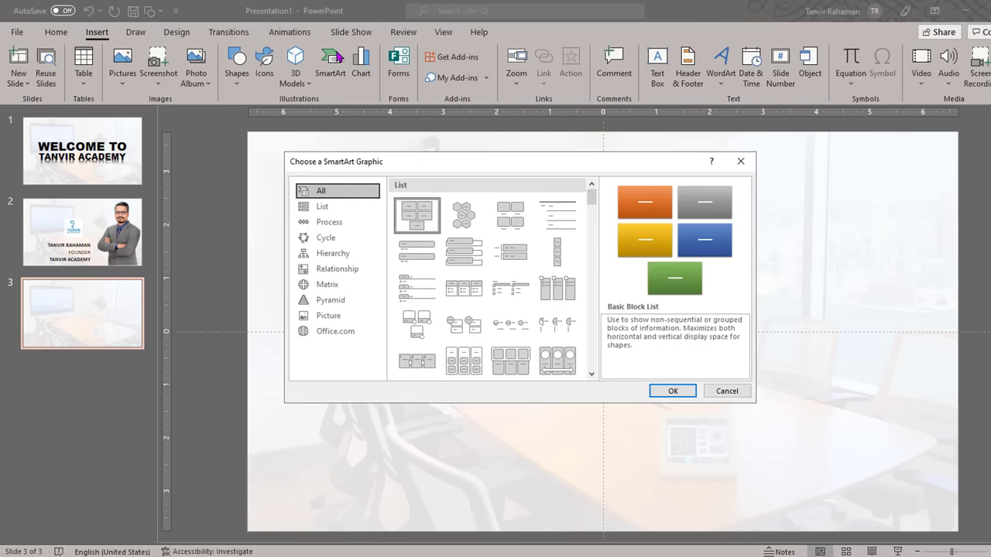
pyautogui.click(323, 207)
pyautogui.scroll(-2, 468, 277)
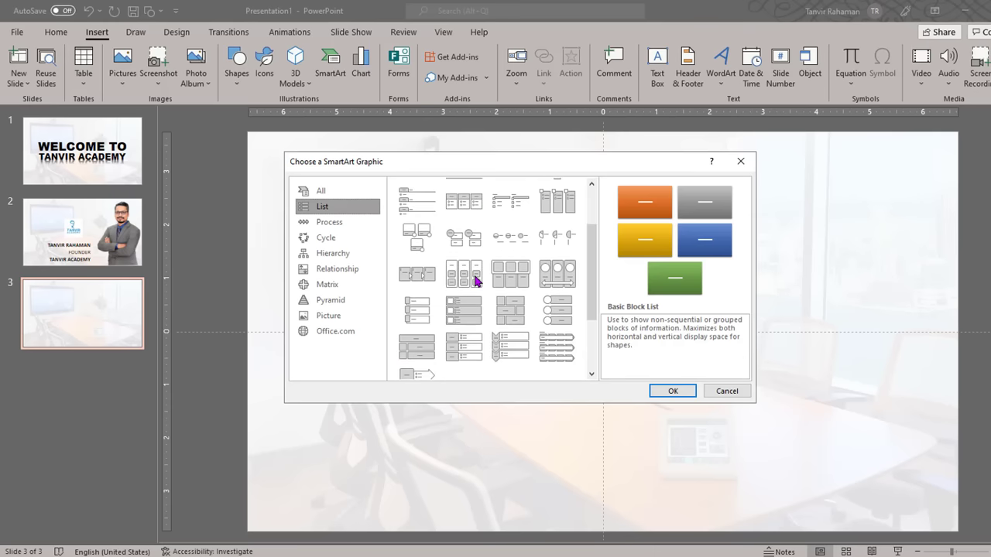
pyautogui.scroll(-1, 449, 348)
pyautogui.scroll(-2, 449, 348)
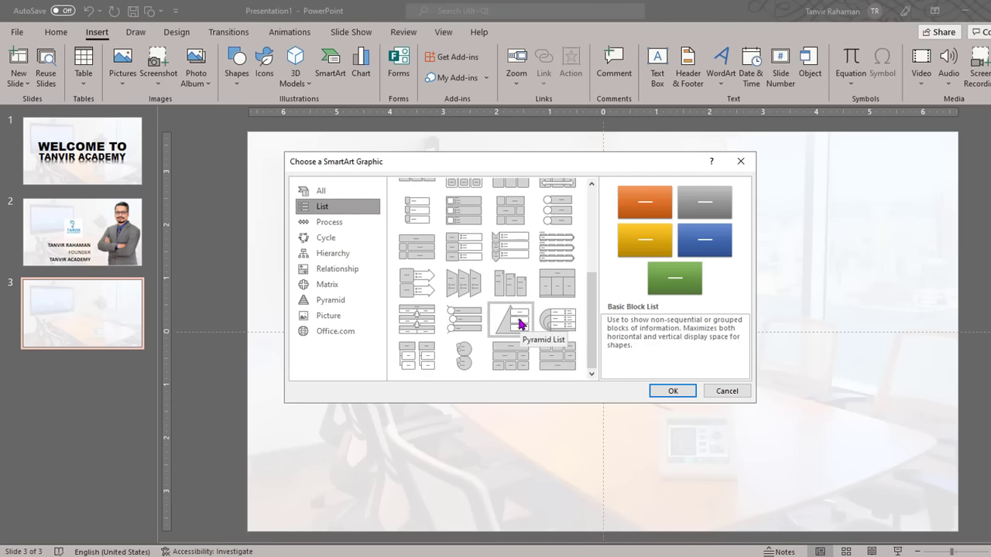
pyautogui.scroll(3, 519, 324)
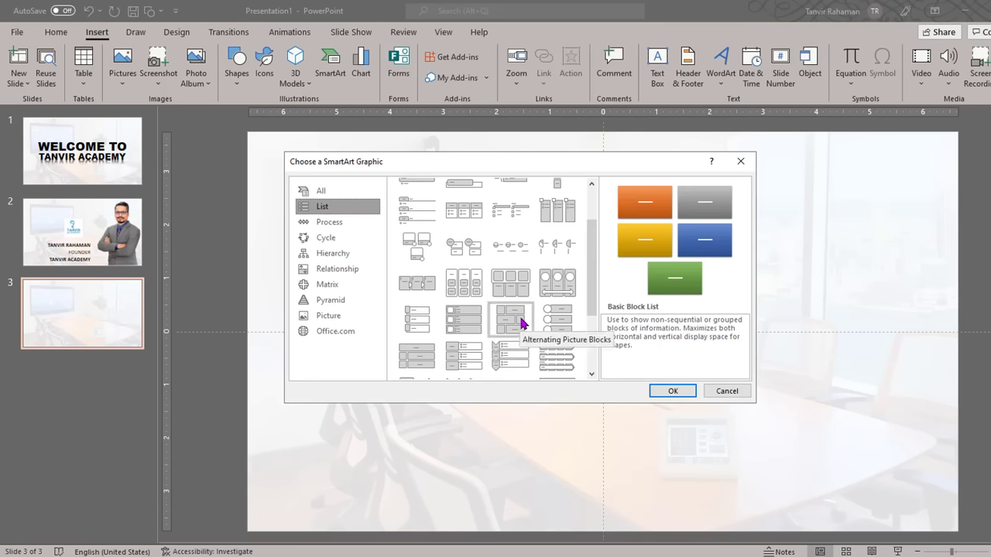
pyautogui.click(731, 392)
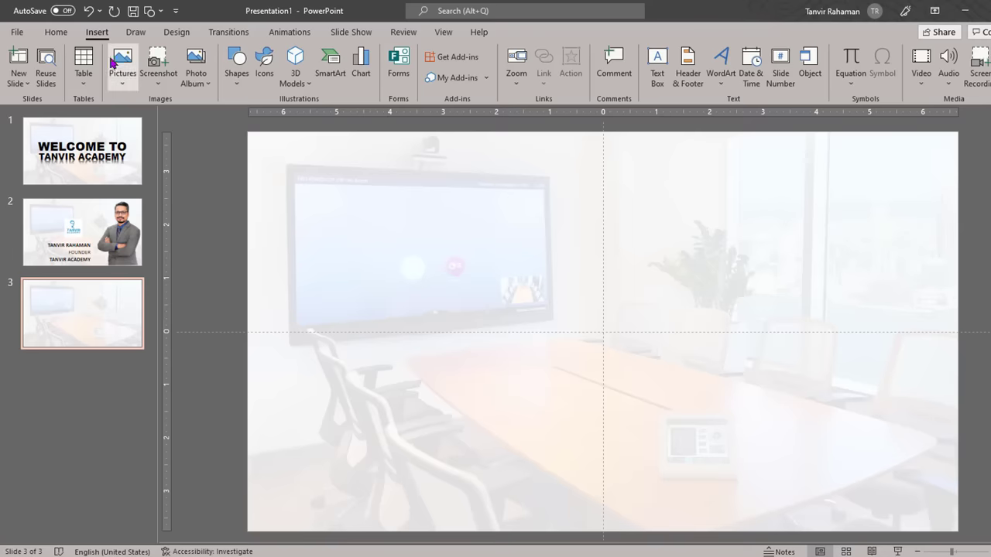
# Step: Draw a circle near the slide's upper left and give it a preset bevel
pyautogui.click(58, 32)
pyautogui.click(676, 53)
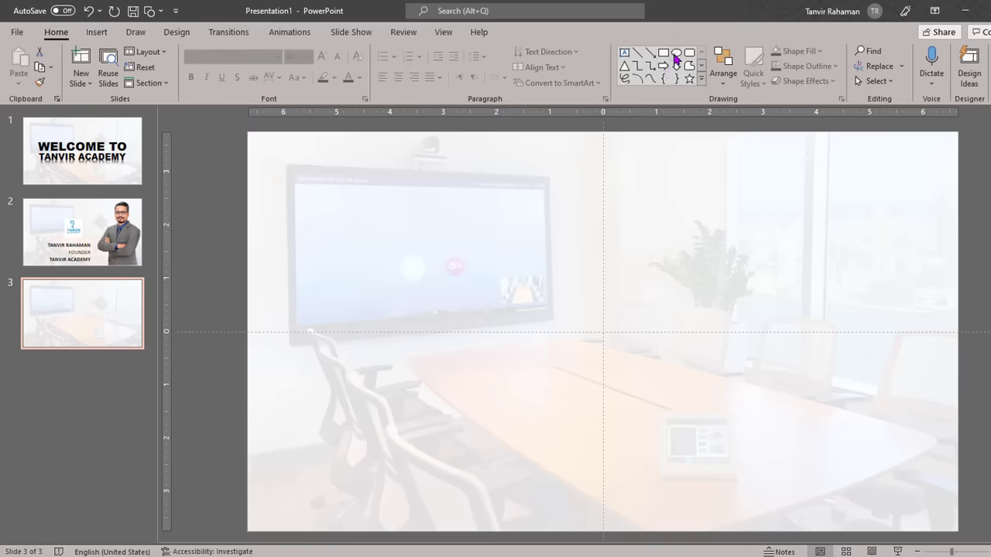
pyautogui.moveTo(357, 183)
pyautogui.mouseDown()
pyautogui.moveTo(418, 232)
pyautogui.moveTo(408, 223)
pyautogui.mouseUp()
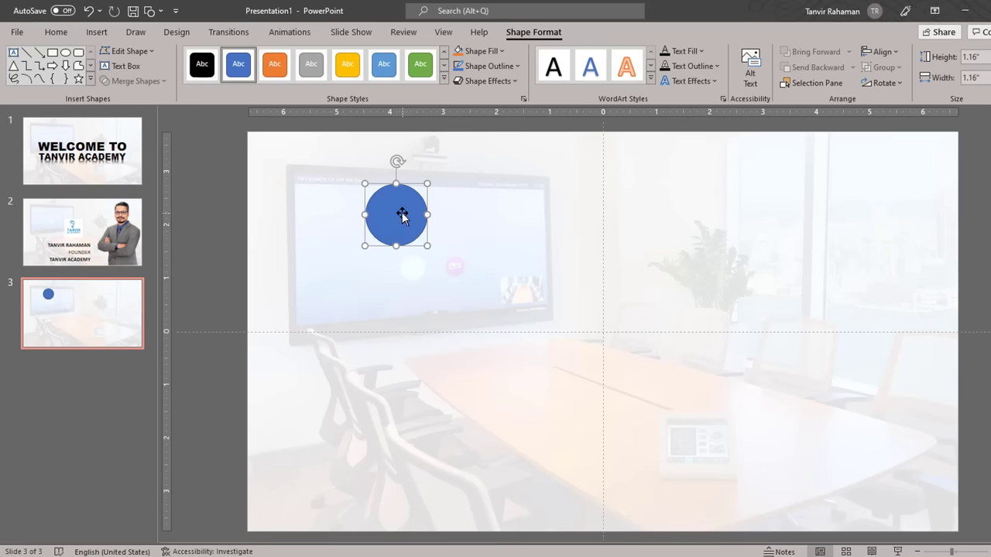
pyautogui.click(511, 82)
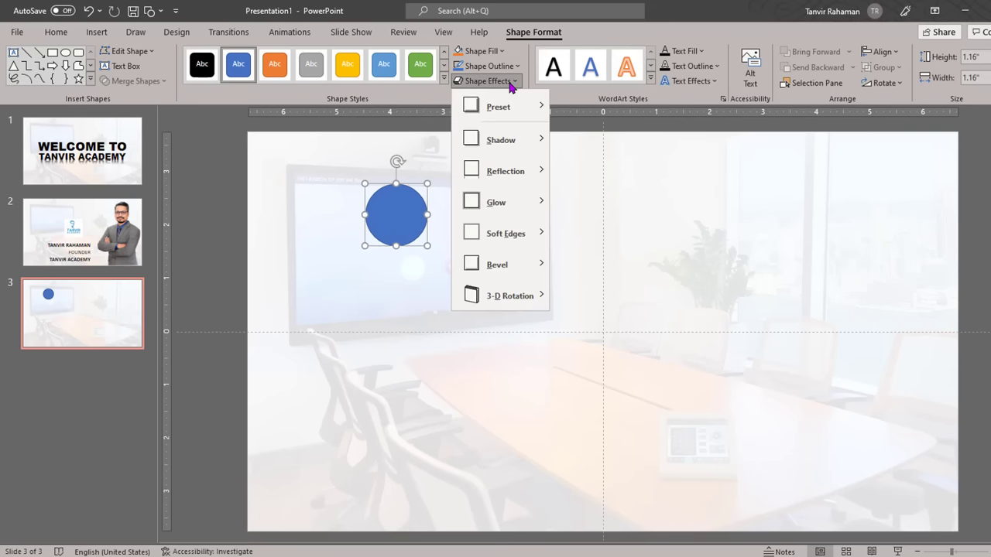
pyautogui.moveTo(530, 113)
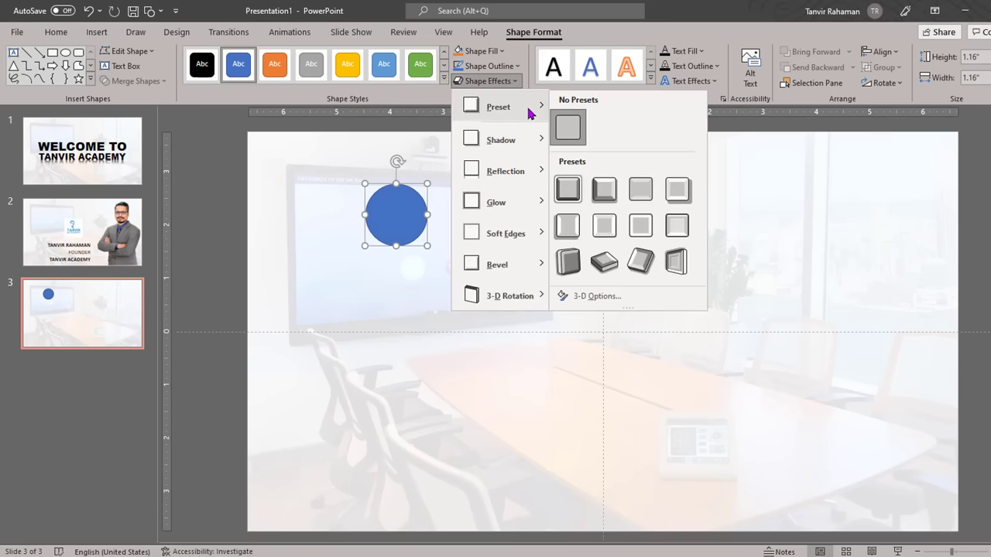
pyautogui.click(642, 198)
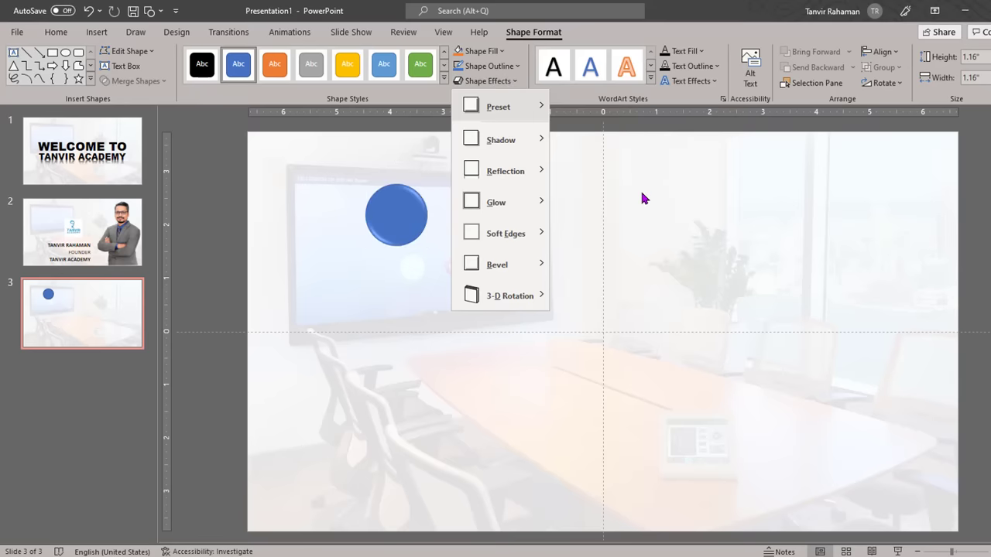
# Step: Put an enlarged number 1 inside the circle
pyautogui.click(405, 221)
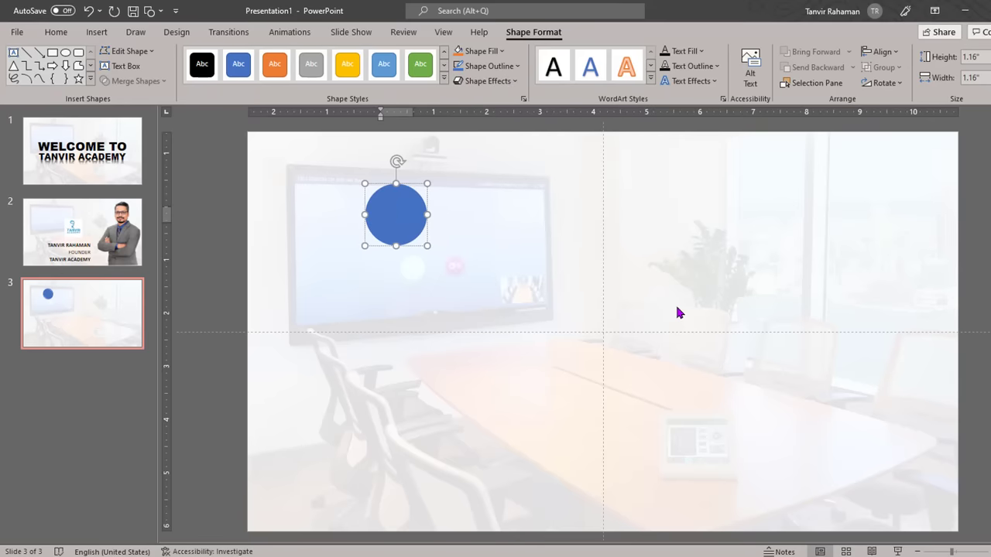
pyautogui.write('01')
pyautogui.moveTo(398, 215); pyautogui.dragTo(390, 215)
pyautogui.press('BackSpace')
pyautogui.write('1')
pyautogui.hotkey('ctrl', 'shift', '.')
pyautogui.hotkey('ctrl', 'shift', '.')
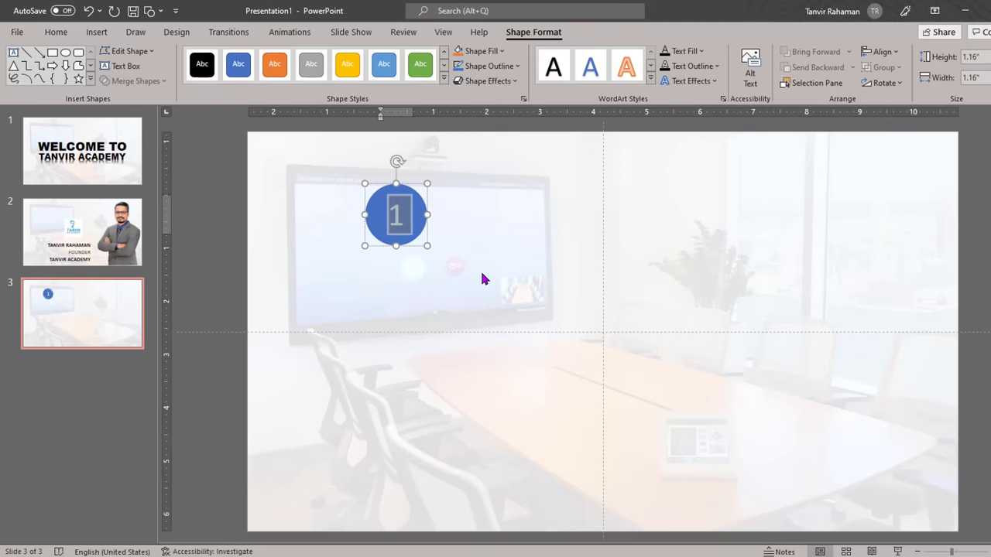
pyautogui.click(498, 243)
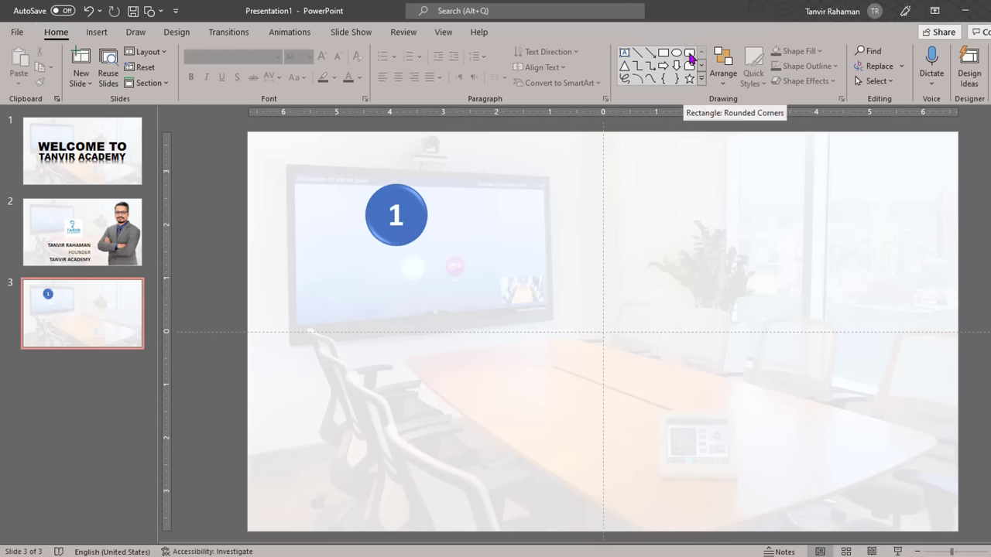
# Step: Draw a wide pill-shaped rounded rectangle beside the numbered circle
pyautogui.click(689, 54)
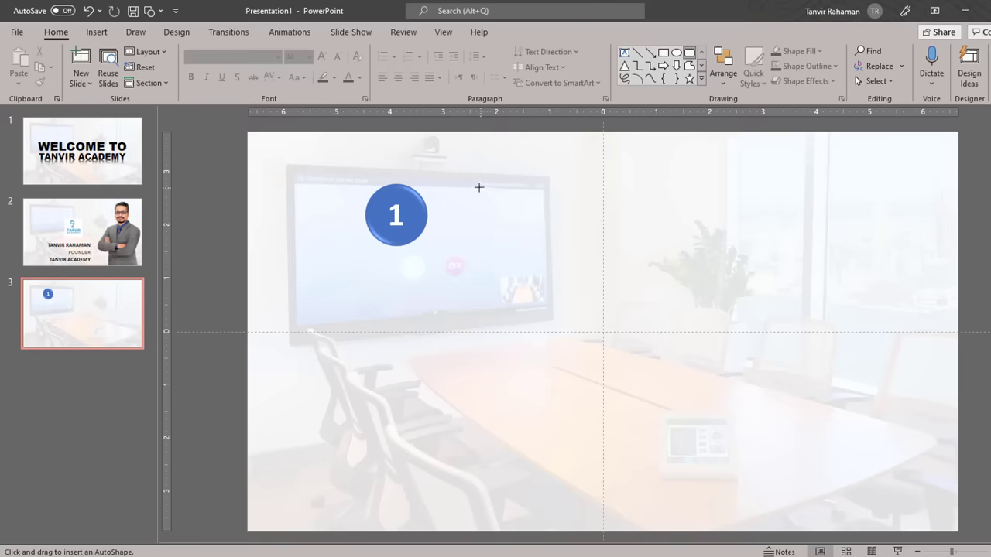
pyautogui.moveTo(467, 188); pyautogui.dragTo(779, 244)
pyautogui.moveTo(691, 214); pyautogui.dragTo(671, 214)
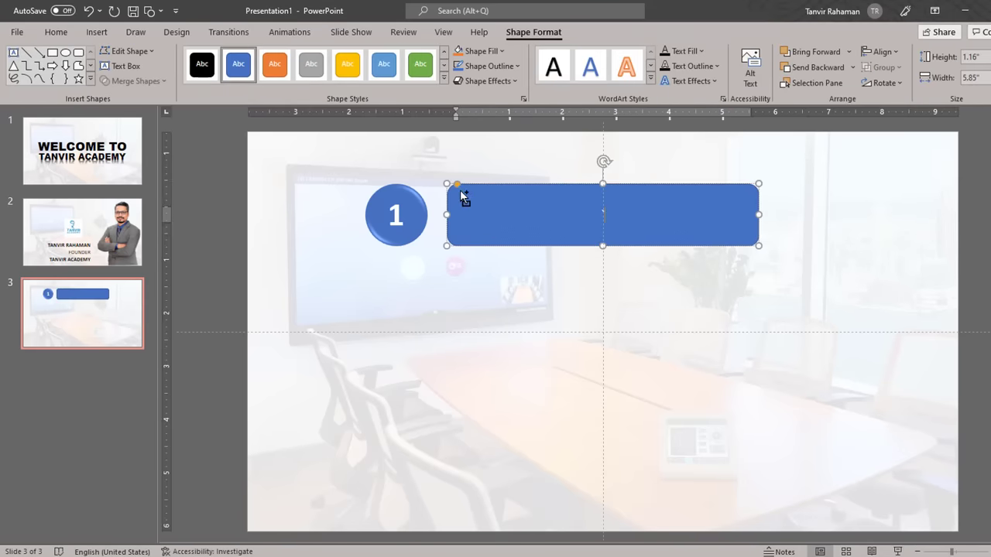
pyautogui.moveTo(459, 186); pyautogui.dragTo(472, 186)
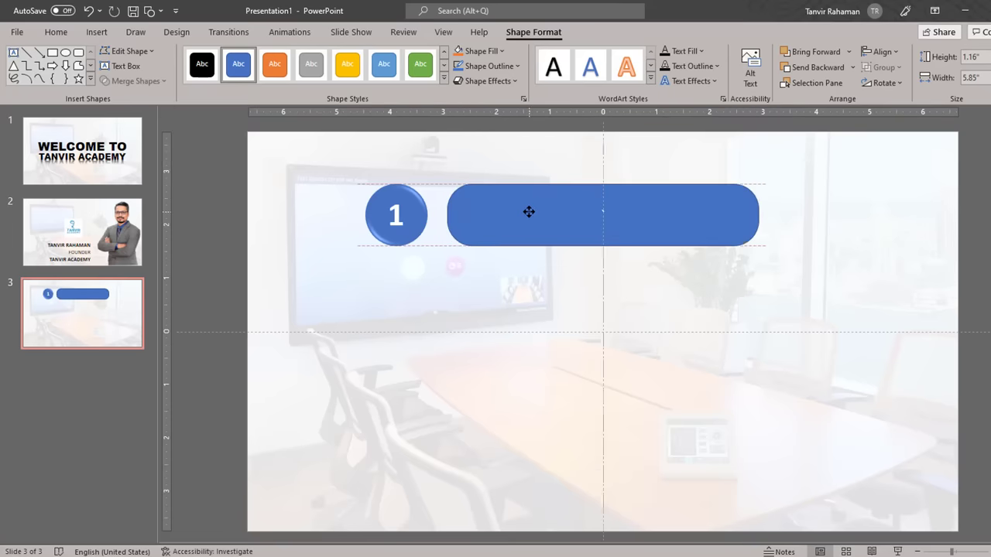
pyautogui.moveTo(534, 210); pyautogui.dragTo(527, 212)
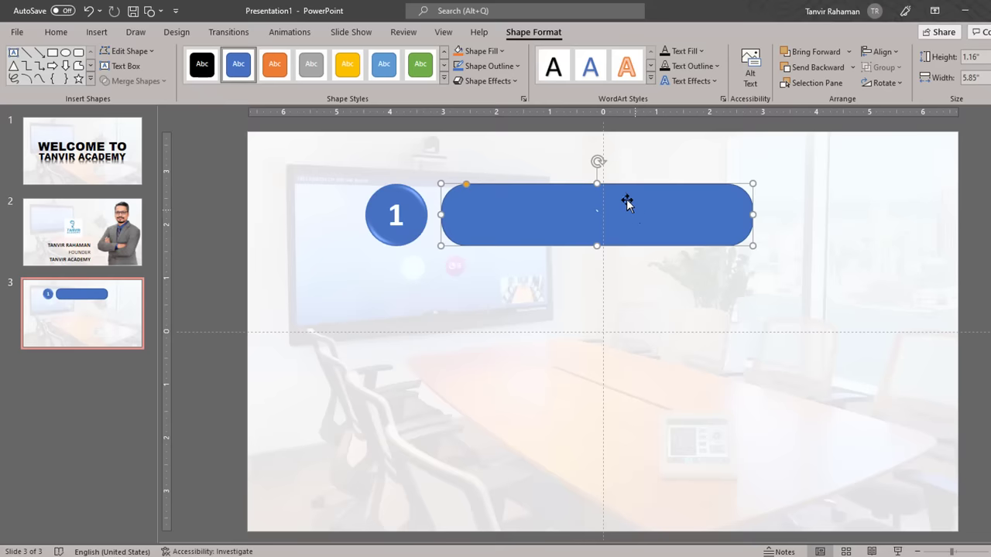
# Step: Give the pill a preset bevel and label it MS EXCEL TUTORIAL
pyautogui.click(507, 81)
pyautogui.moveTo(511, 106)
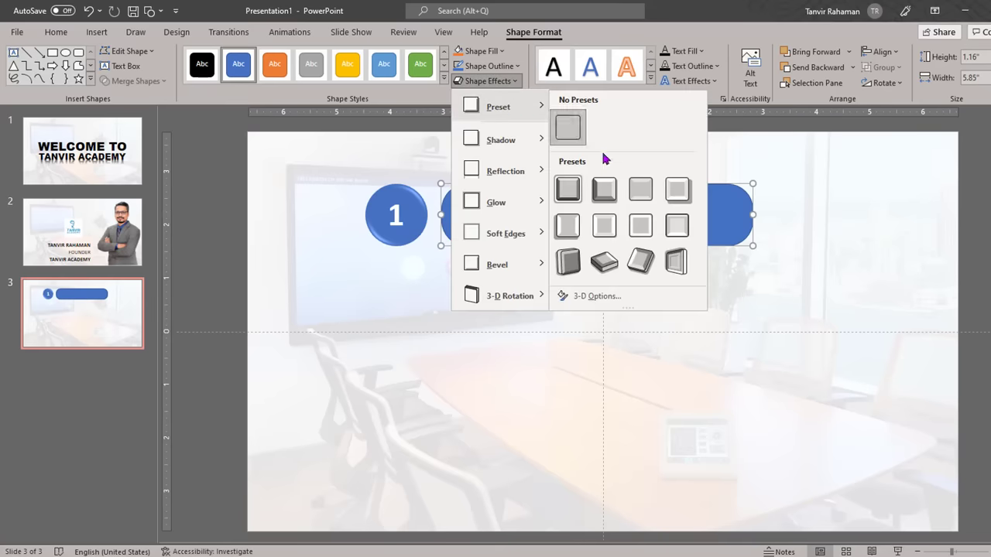
pyautogui.click(640, 192)
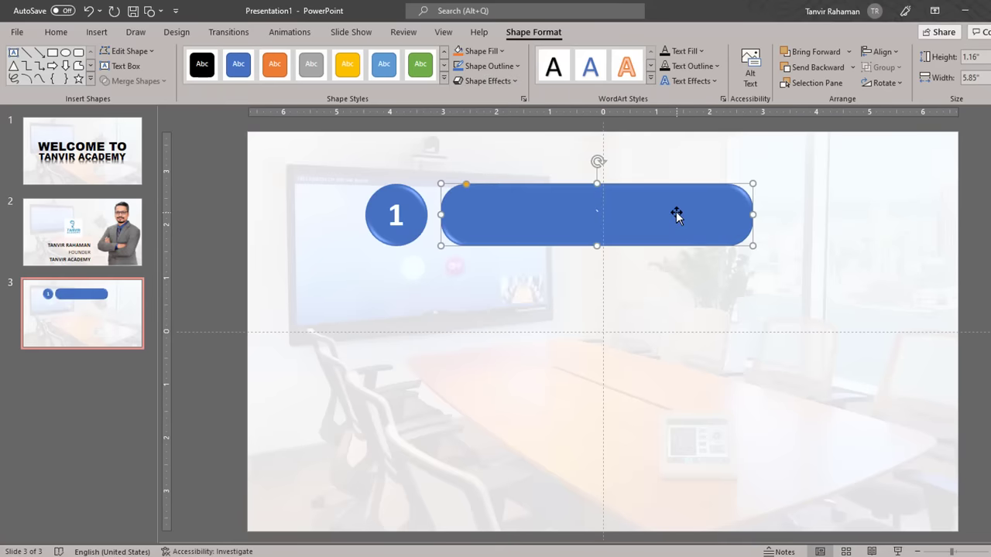
pyautogui.click(676, 220)
pyautogui.write('MS')
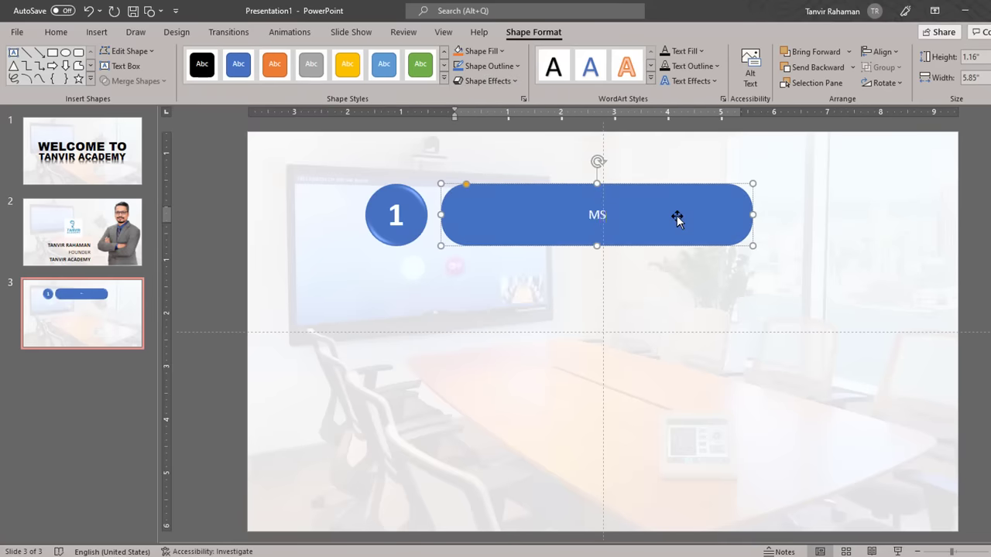
pyautogui.write(' EXCEL')
pyautogui.write(' TUTORI')
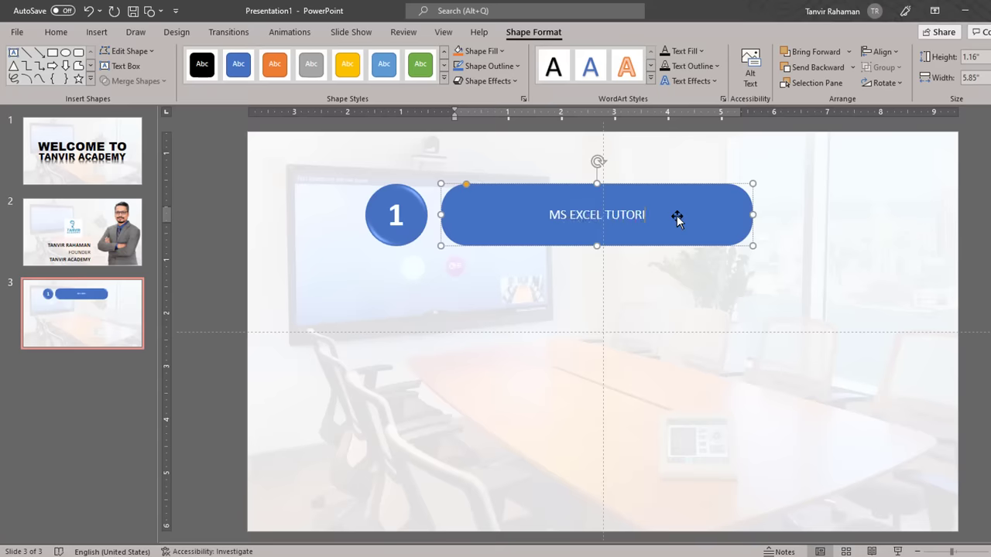
pyautogui.write('AL')
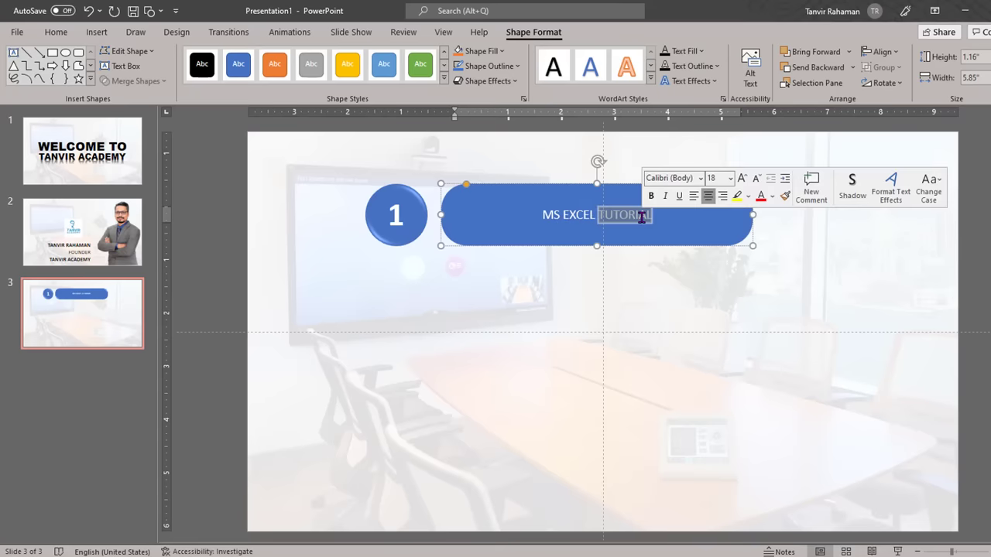
# Step: Make the banner text bold Arial Black, sized to fit on one line
pyautogui.tripleClick(646, 218)
pyautogui.click(650, 196)
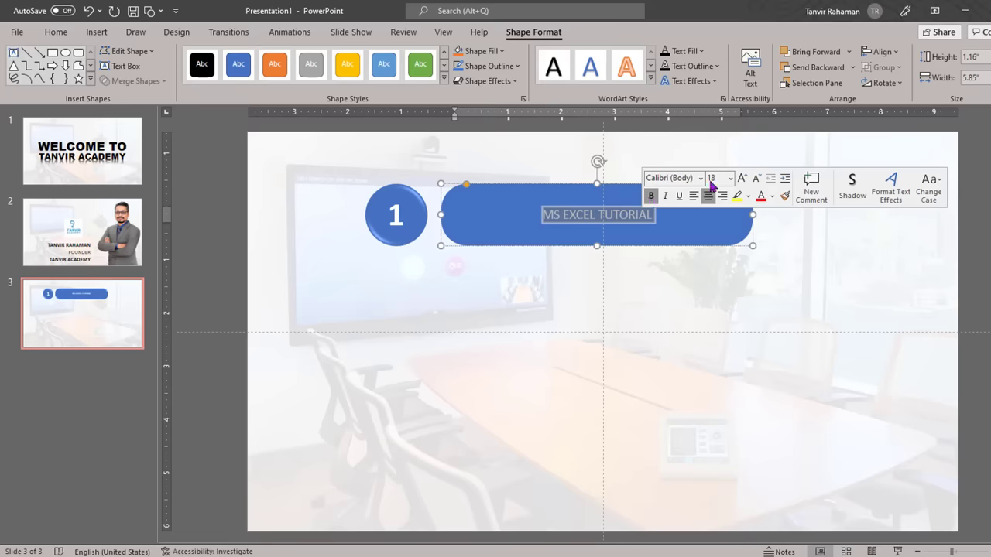
pyautogui.click(742, 178)
pyautogui.click(741, 178)
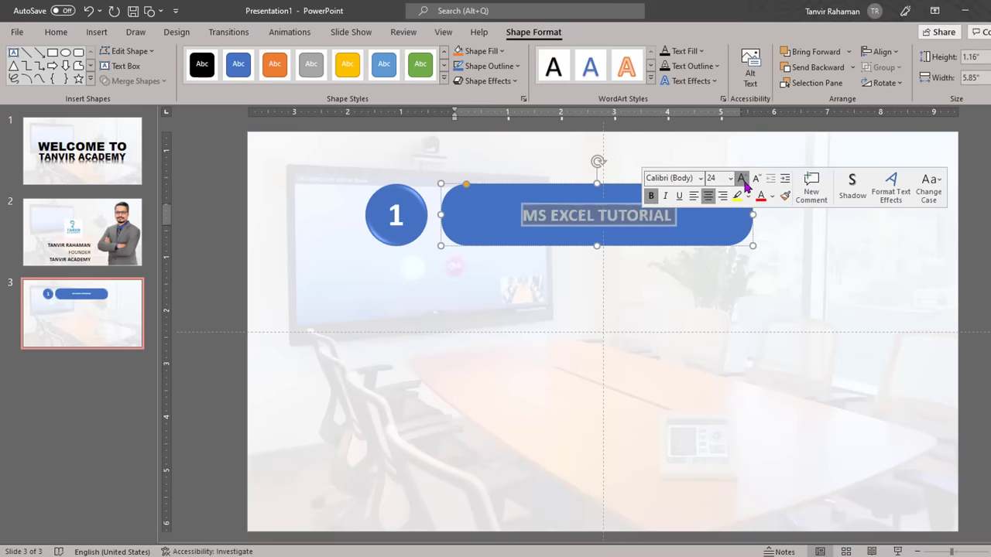
pyautogui.click(742, 179)
pyautogui.click(741, 178)
pyautogui.click(741, 178)
pyautogui.click(742, 178)
pyautogui.click(702, 179)
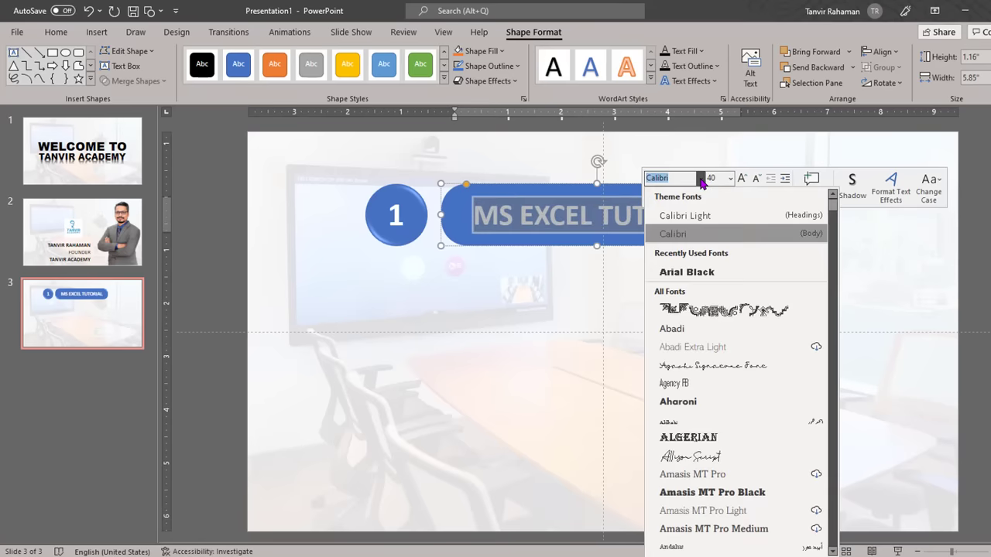
pyautogui.click(691, 274)
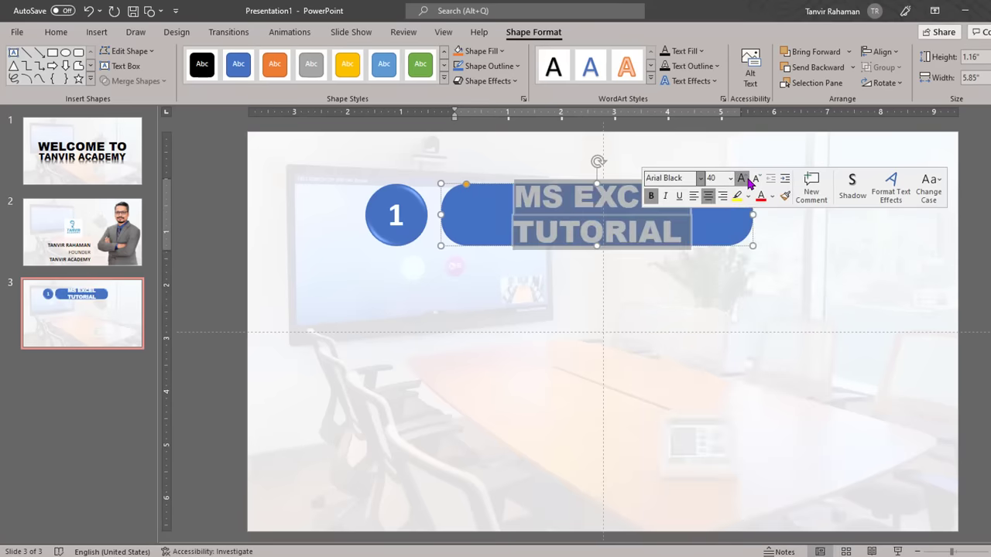
pyautogui.click(756, 180)
pyautogui.click(755, 180)
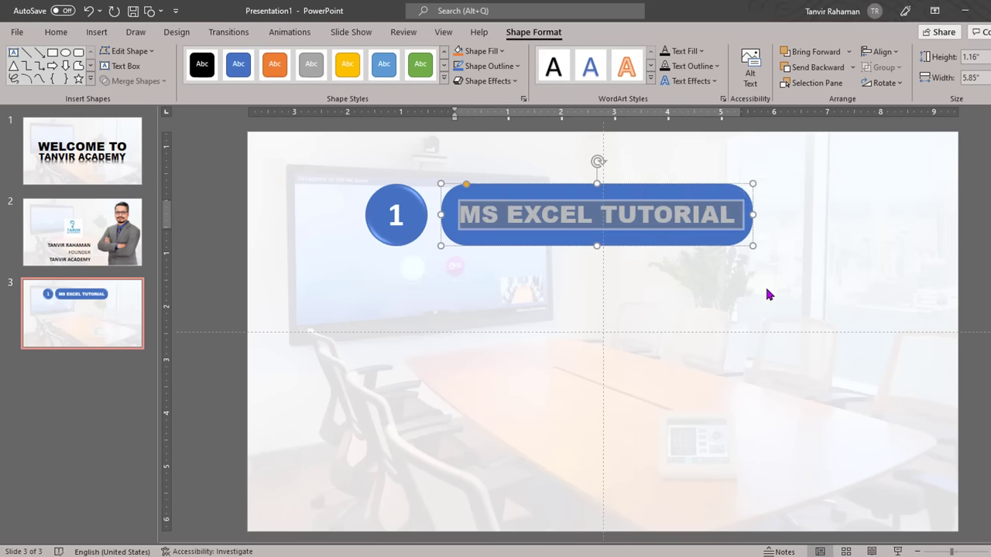
# Step: Fill the banner dark green after trying red
pyautogui.click(764, 313)
pyautogui.click(729, 201)
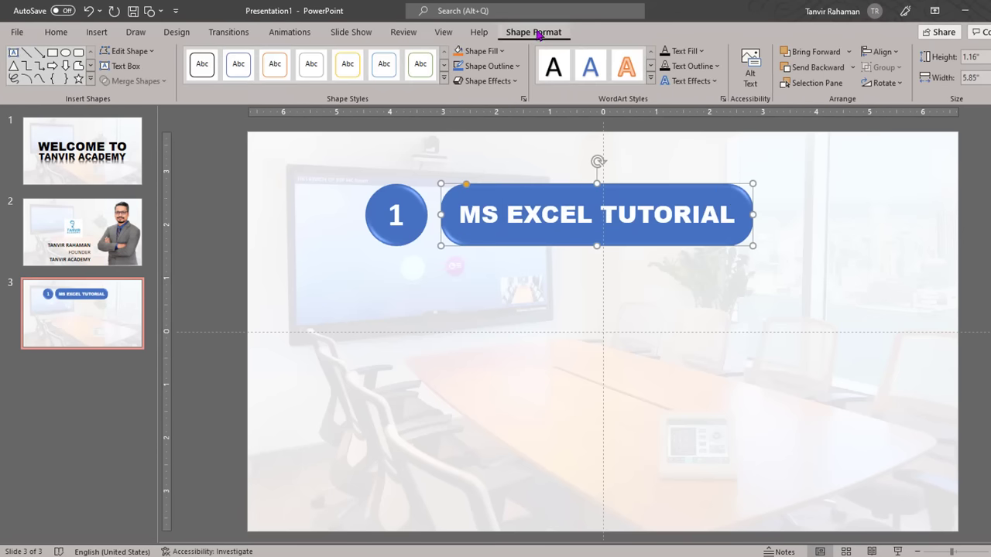
pyautogui.click(502, 50)
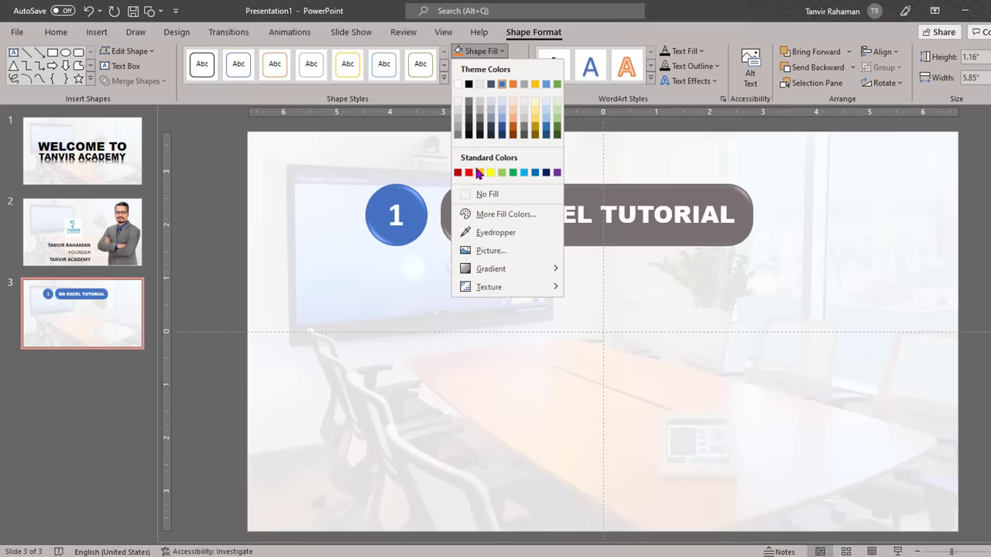
pyautogui.click(469, 173)
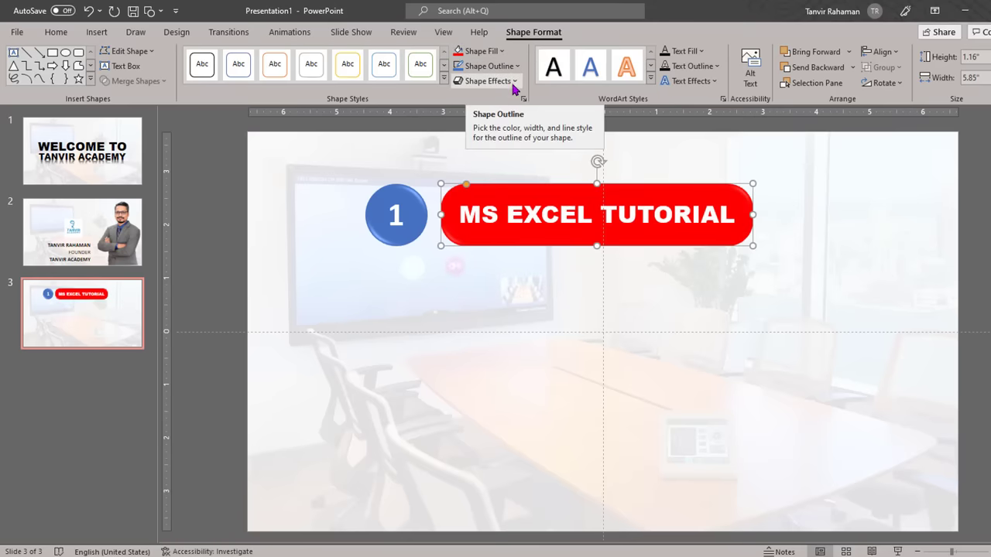
pyautogui.click(480, 51)
pyautogui.click(555, 134)
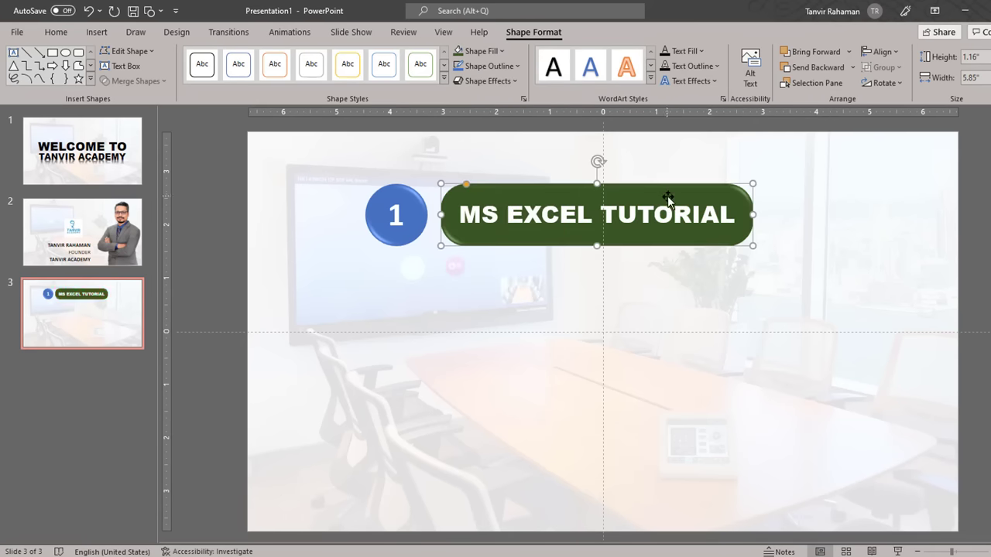
pyautogui.click(687, 321)
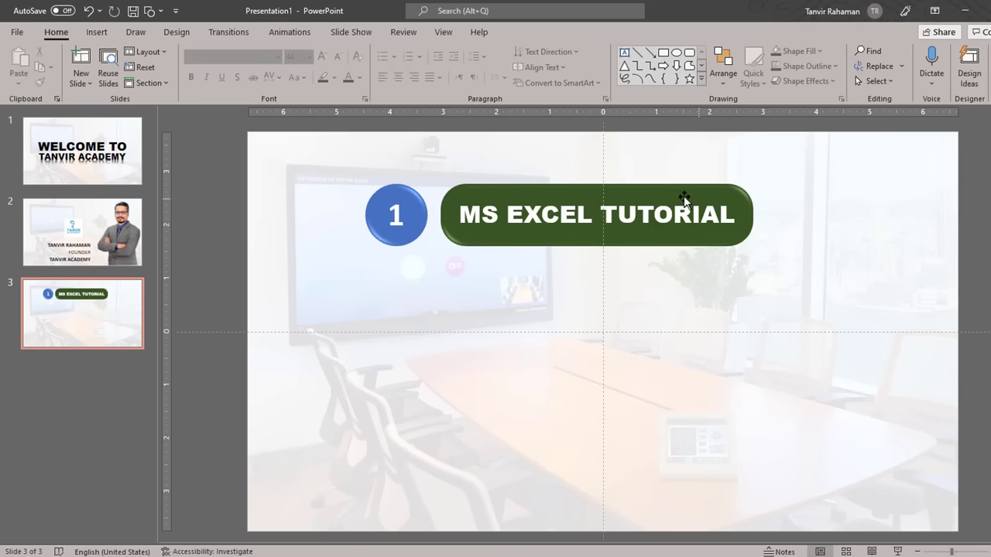
# Step: Duplicate the circle-and-banner pair into four stacked rows and shift them up slightly
pyautogui.click(414, 201)
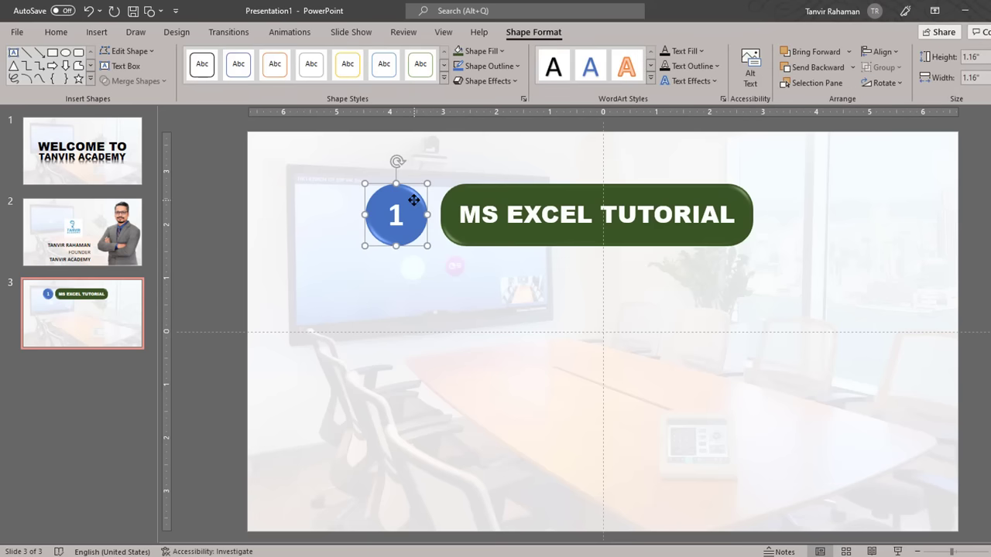
pyautogui.keyDown('shift'); pyautogui.click(722, 211); pyautogui.keyUp('shift')
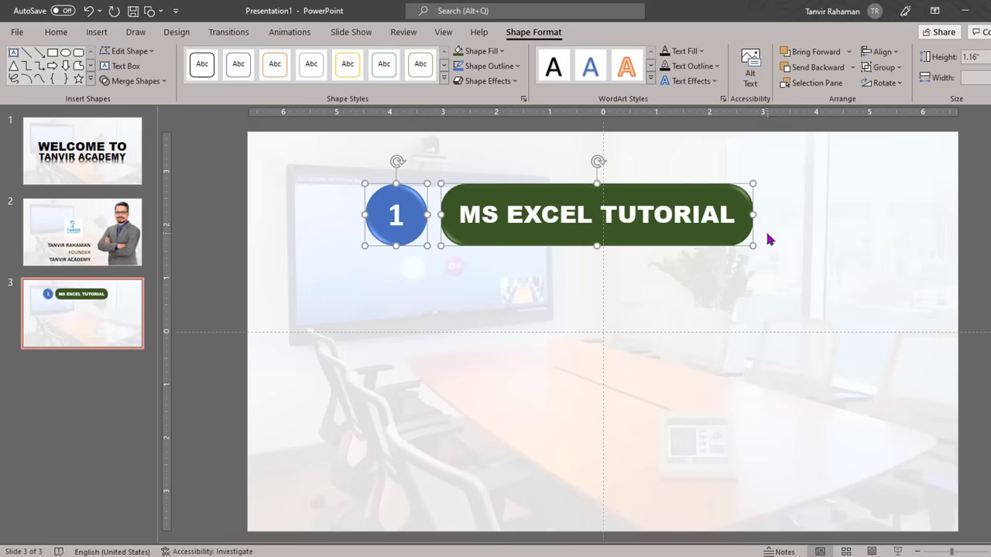
pyautogui.moveTo(702, 206); pyautogui.dragTo(697, 277)
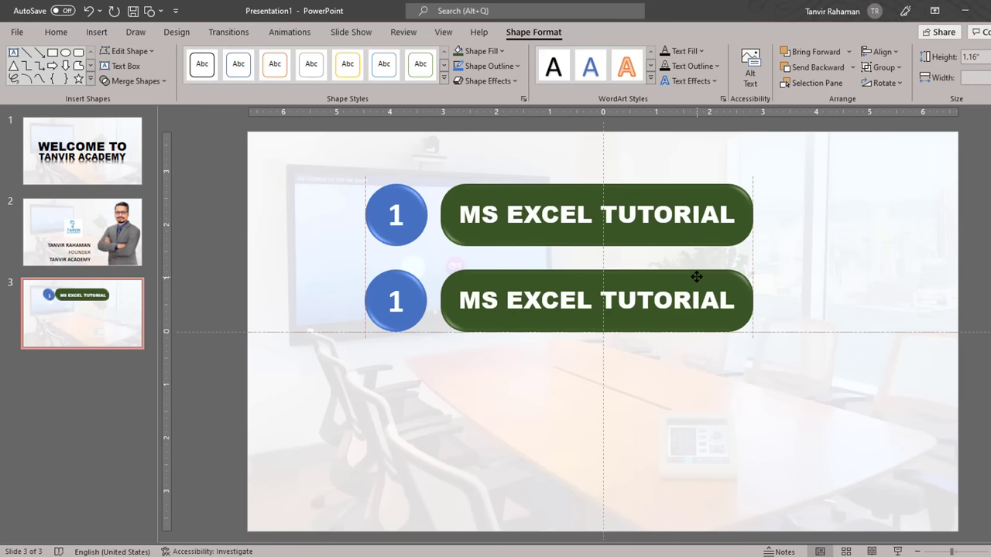
pyautogui.hotkey('ctrl', 'd')
pyautogui.hotkey('ctrl', 'd')
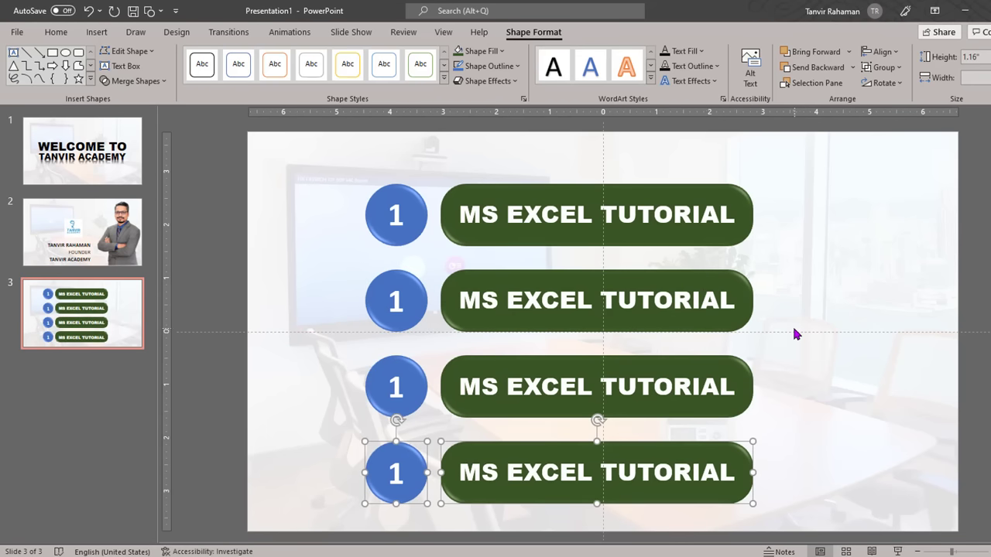
pyautogui.click(841, 323)
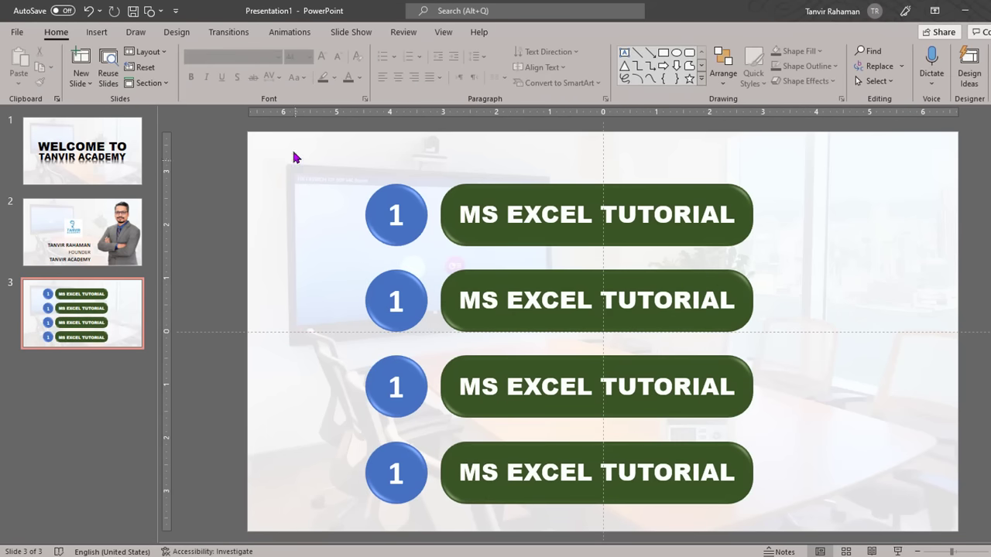
pyautogui.moveTo(289, 139); pyautogui.dragTo(884, 540)
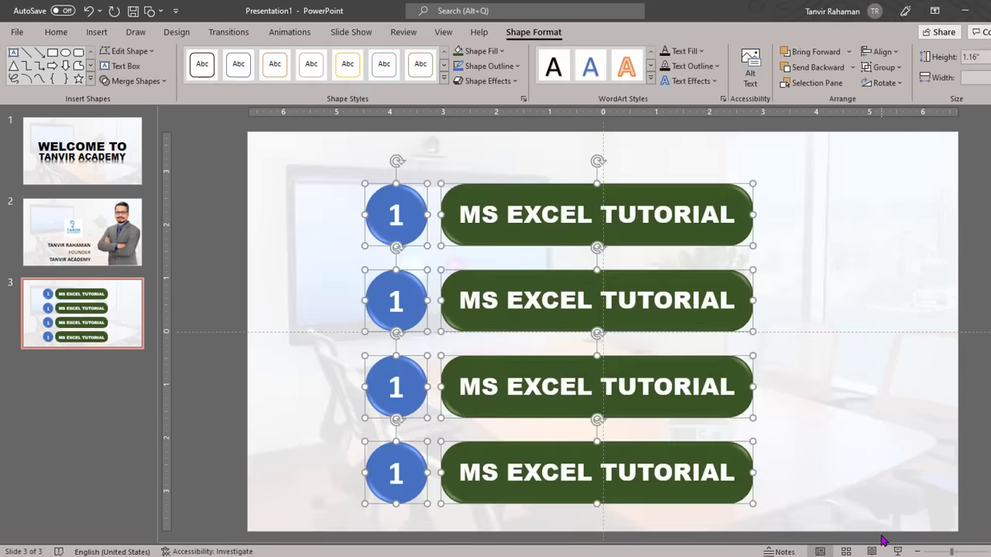
pyautogui.moveTo(726, 198); pyautogui.dragTo(724, 177)
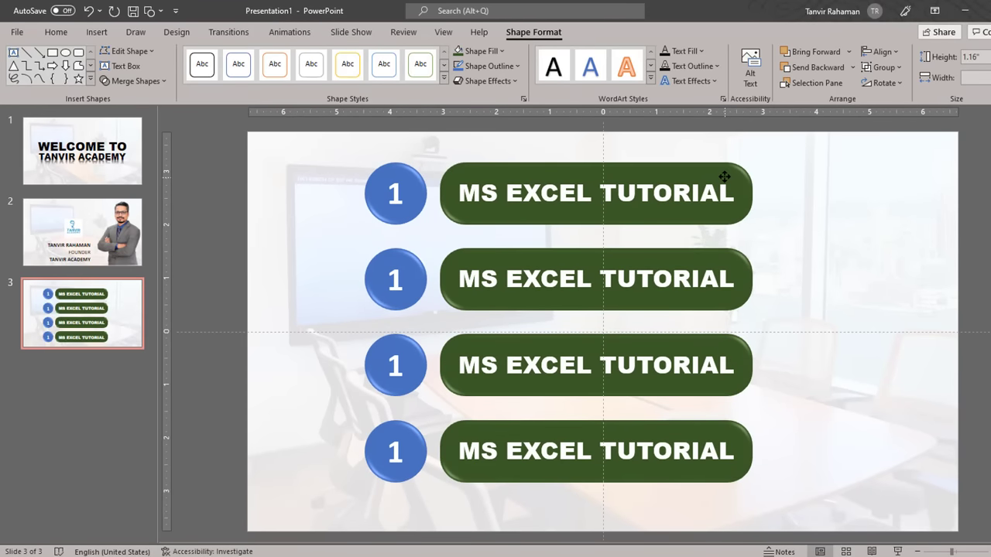
pyautogui.click(867, 188)
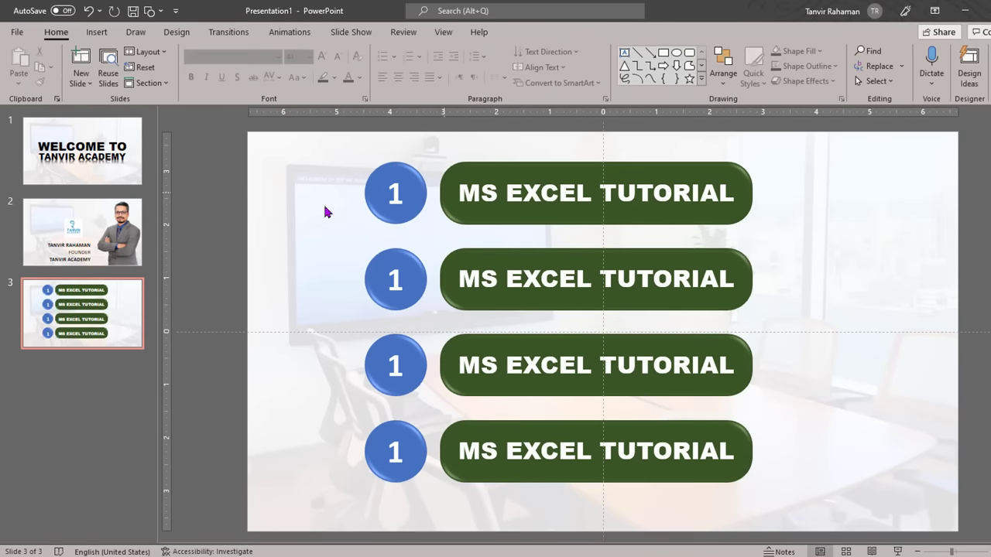
# Step: Centre-align the four circles with each other
pyautogui.click(418, 197)
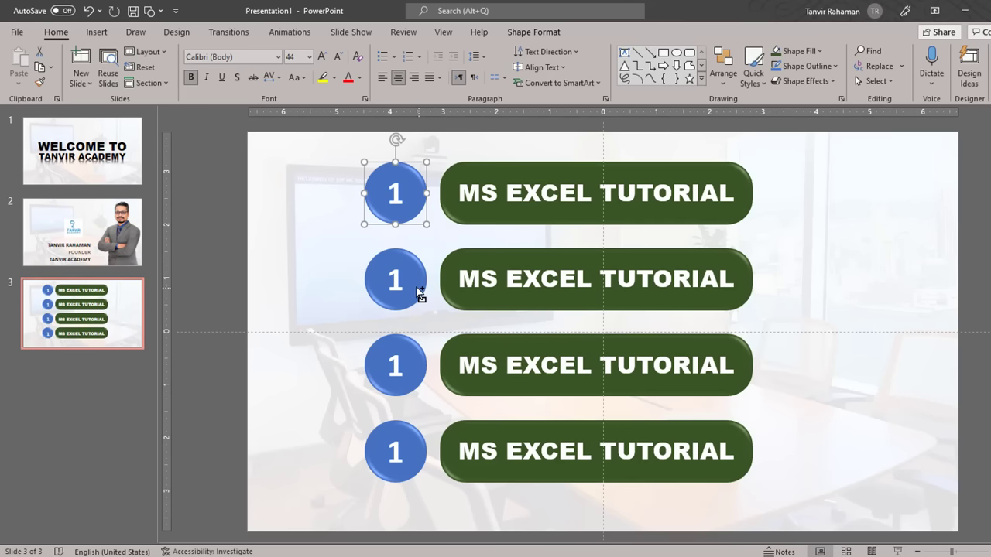
pyautogui.keyDown('shift'); pyautogui.click(420, 292); pyautogui.keyUp('shift')
pyautogui.keyDown('shift'); pyautogui.click(426, 364); pyautogui.keyUp('shift')
pyautogui.keyDown('shift'); pyautogui.click(419, 449); pyautogui.keyUp('shift')
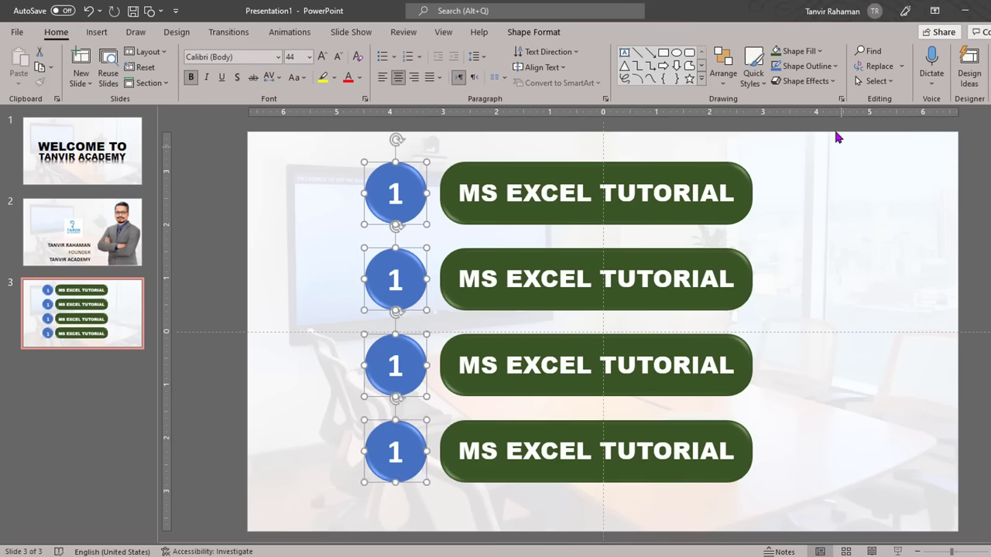
pyautogui.click(533, 32)
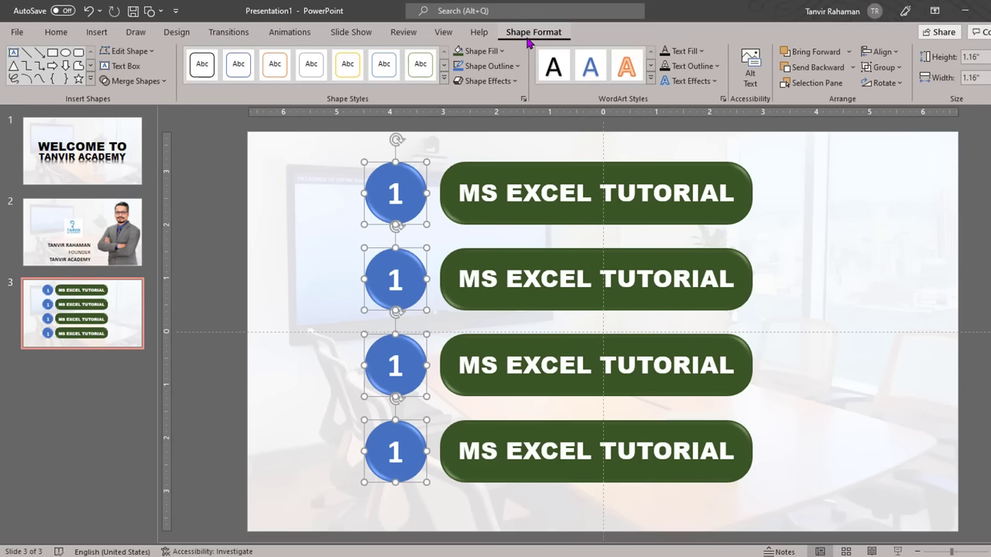
pyautogui.click(890, 53)
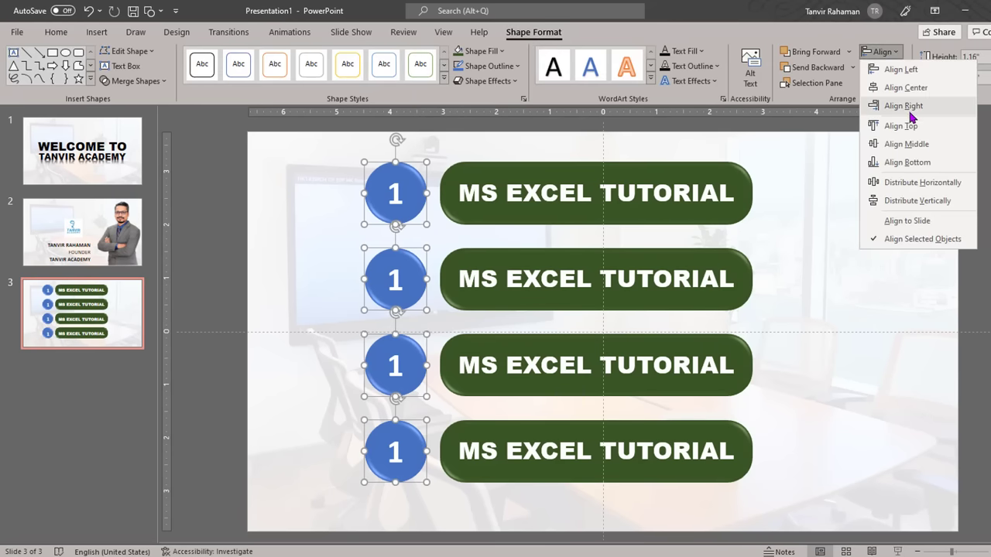
pyautogui.click(905, 88)
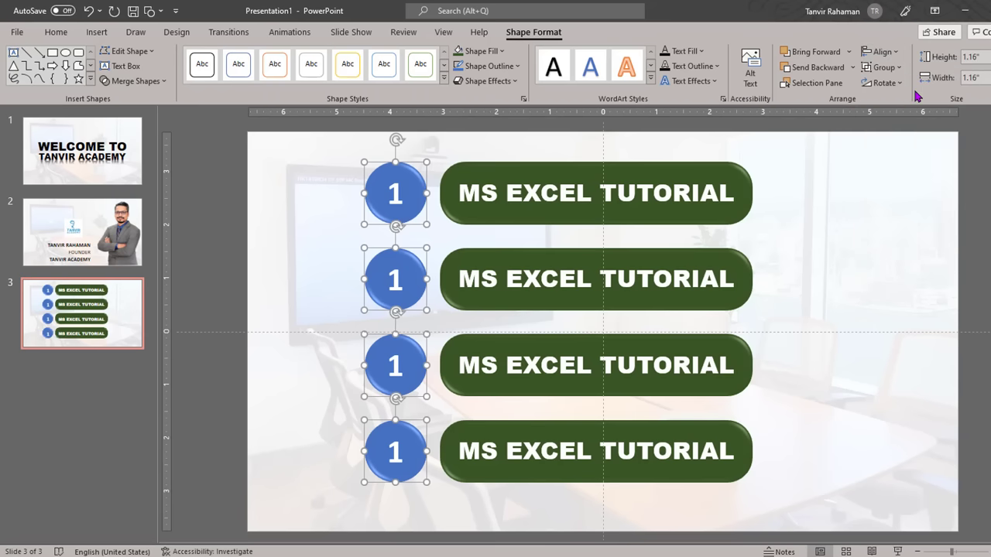
pyautogui.click(778, 185)
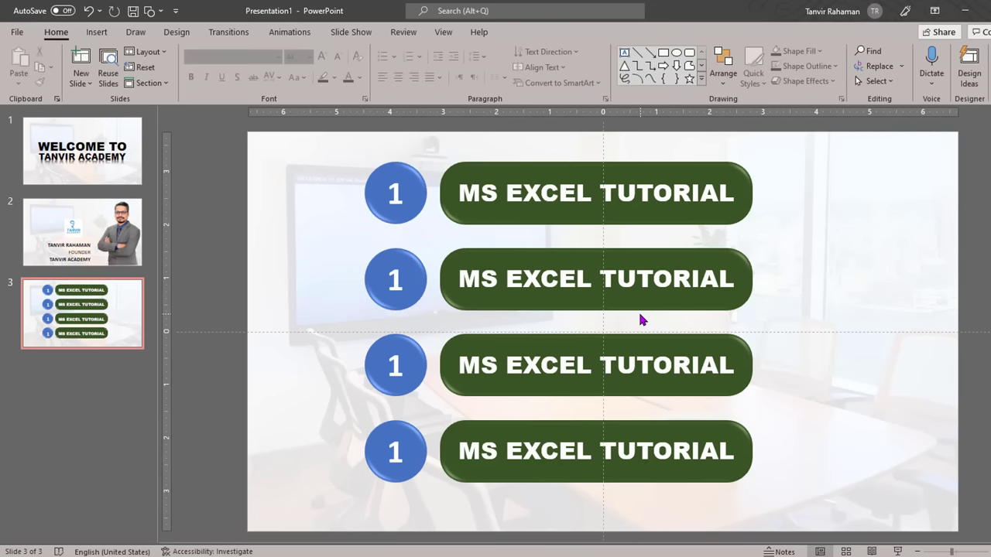
# Step: Renumber the lower three circles 2, 3 and 4
pyautogui.doubleClick(395, 283)
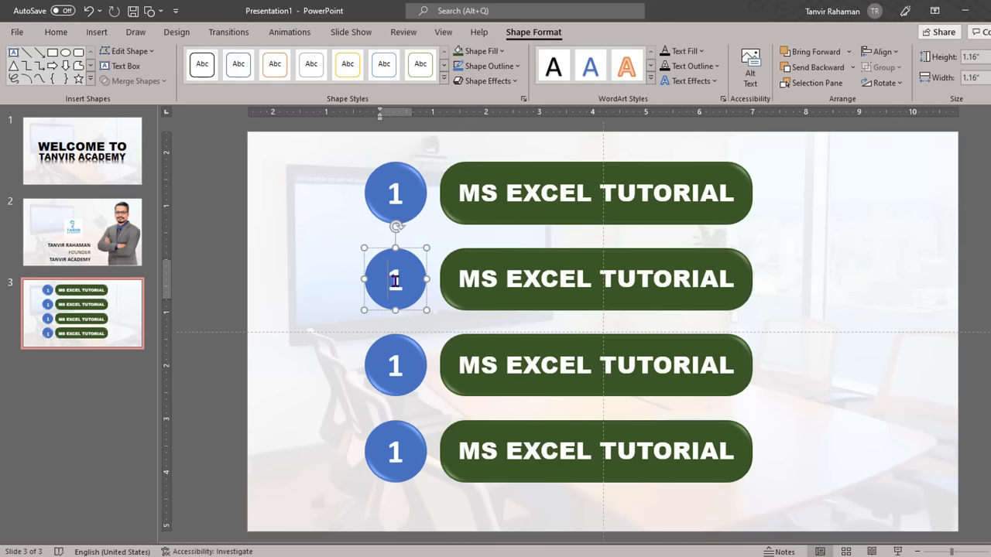
pyautogui.write('2')
pyautogui.doubleClick(395, 367)
pyautogui.write('3')
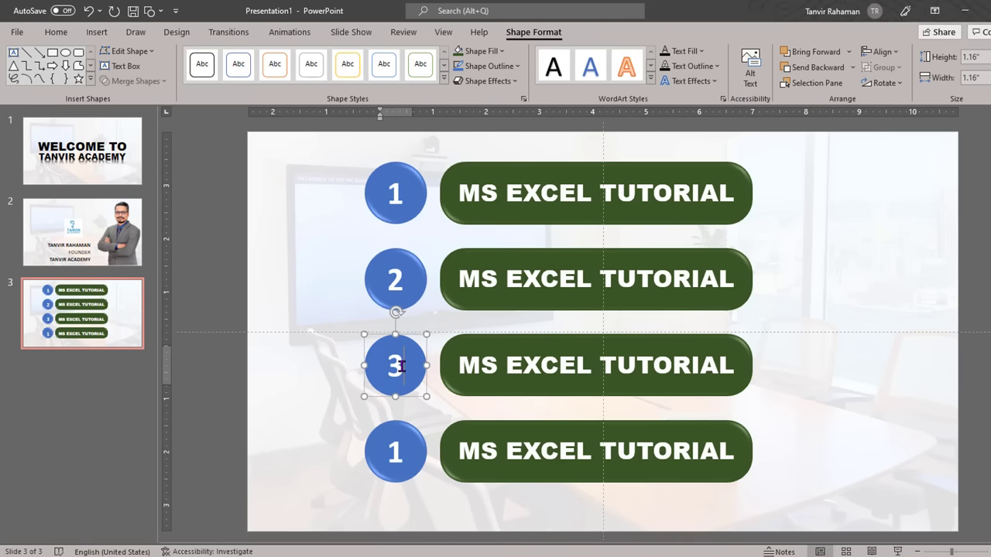
pyautogui.doubleClick(395, 456)
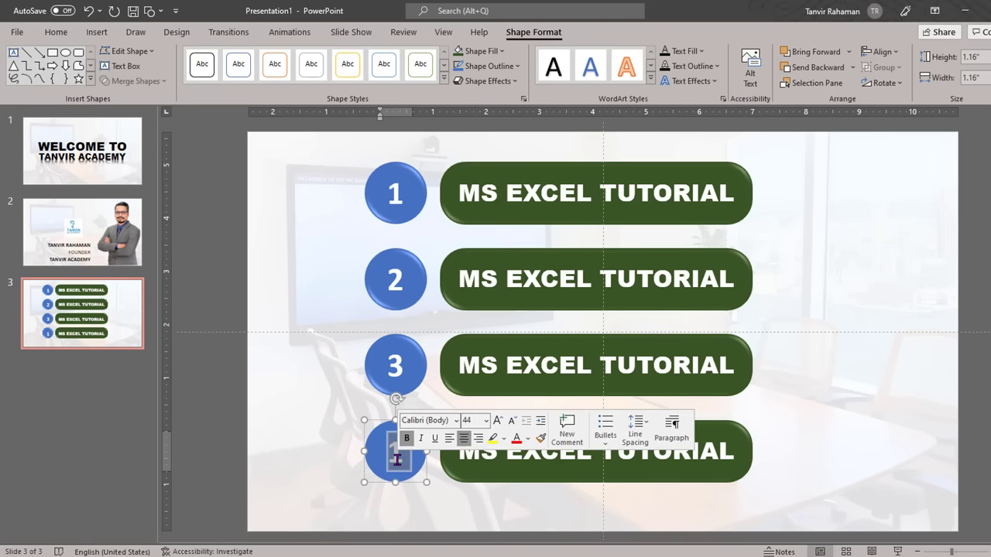
pyautogui.write('4')
# Step: Replace EXCEL with WORD, PPT and VBA in banners two to four
pyautogui.doubleClick(551, 281)
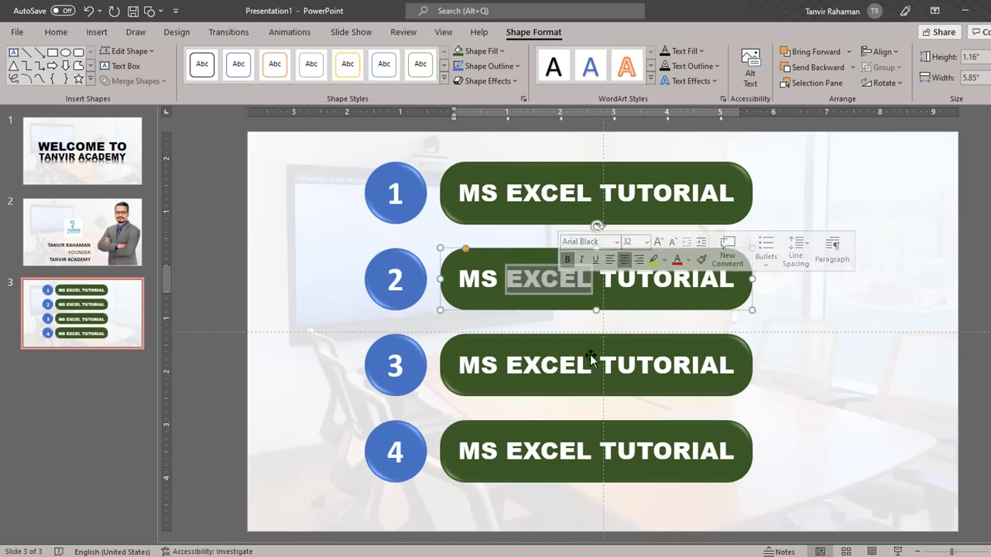
pyautogui.write('WOR')
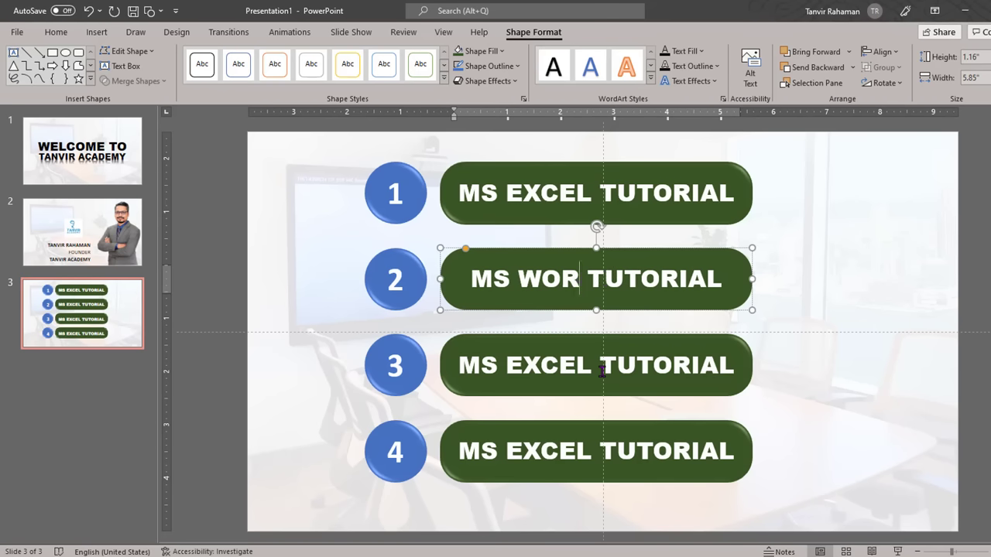
pyautogui.write('D')
pyautogui.doubleClick(553, 361)
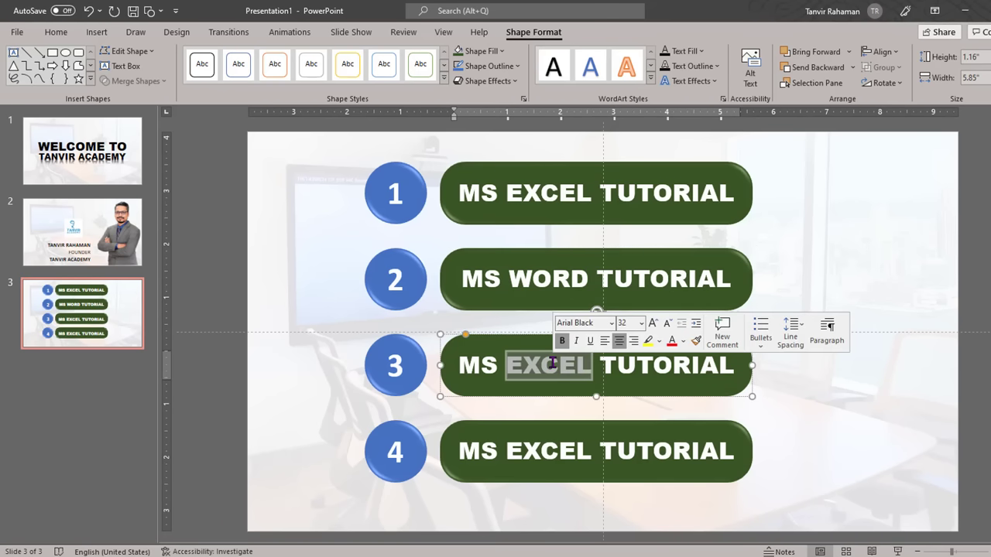
pyautogui.write('PPT')
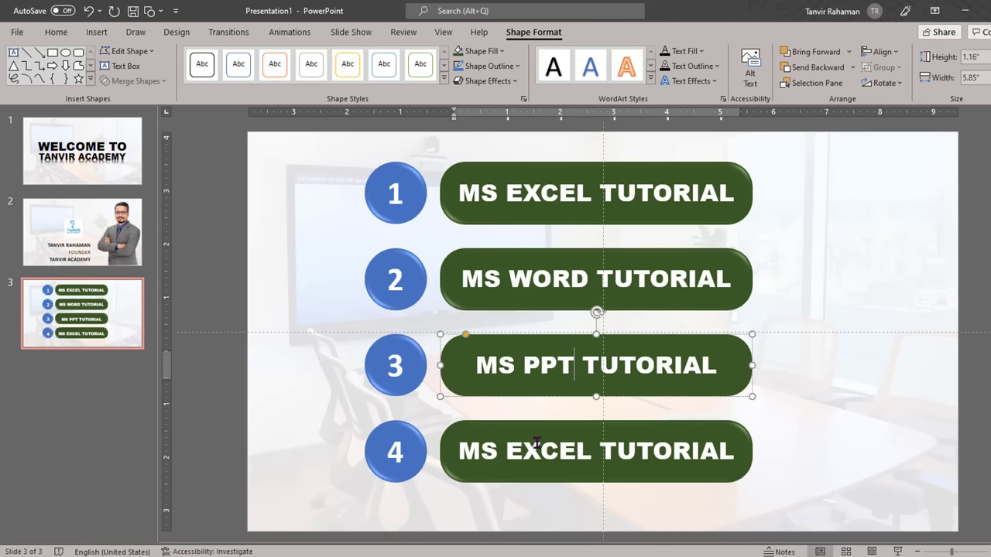
pyautogui.doubleClick(536, 443)
pyautogui.write('VB')
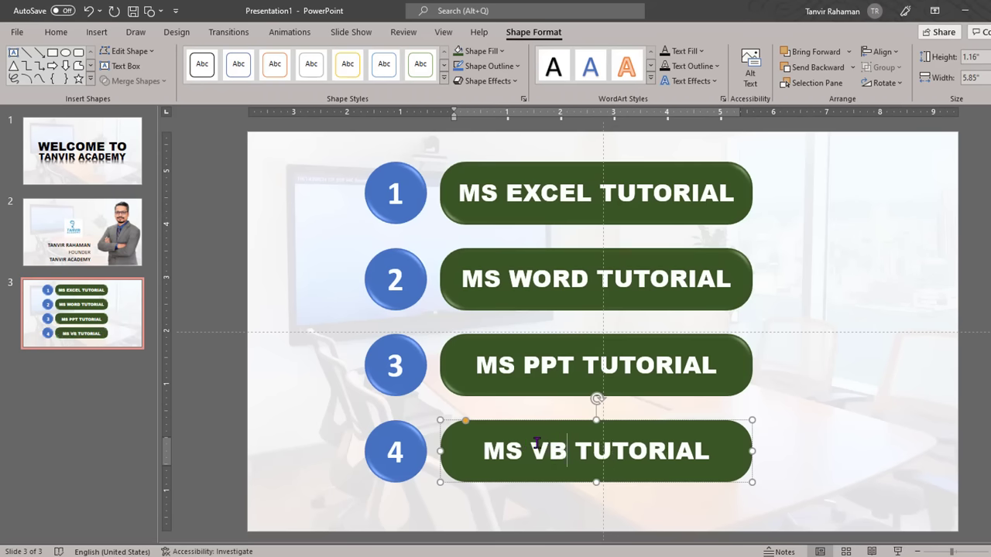
pyautogui.write('A')
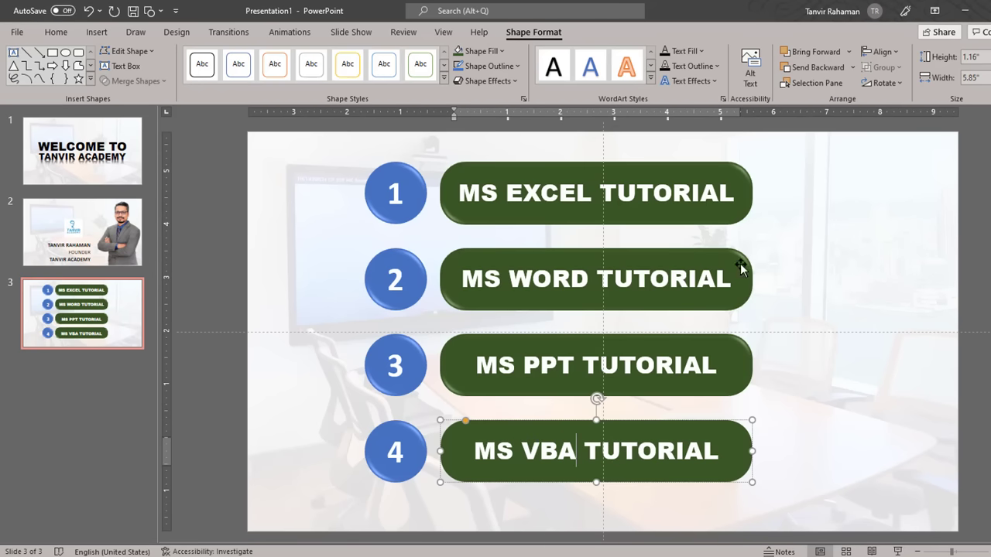
pyautogui.click(741, 265)
# Step: Fill circle 2 red and the MS WORD TUTORIAL bar dark blue
pyautogui.click(410, 275)
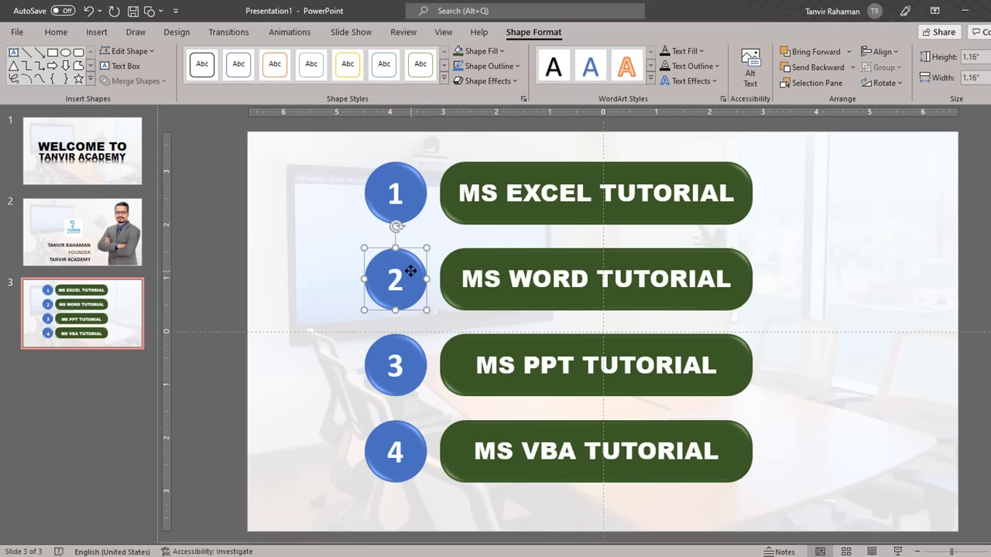
pyautogui.click(502, 51)
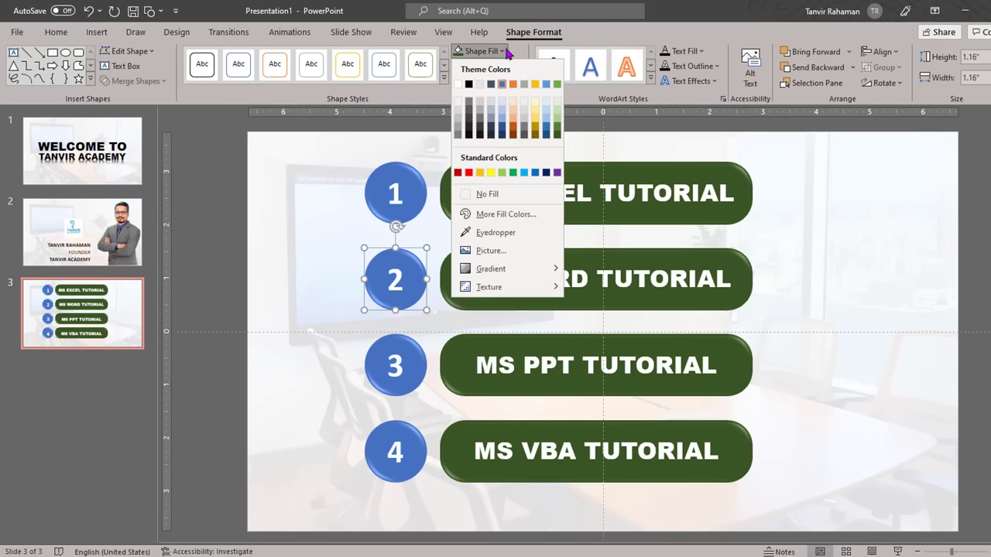
pyautogui.click(469, 172)
pyautogui.click(741, 266)
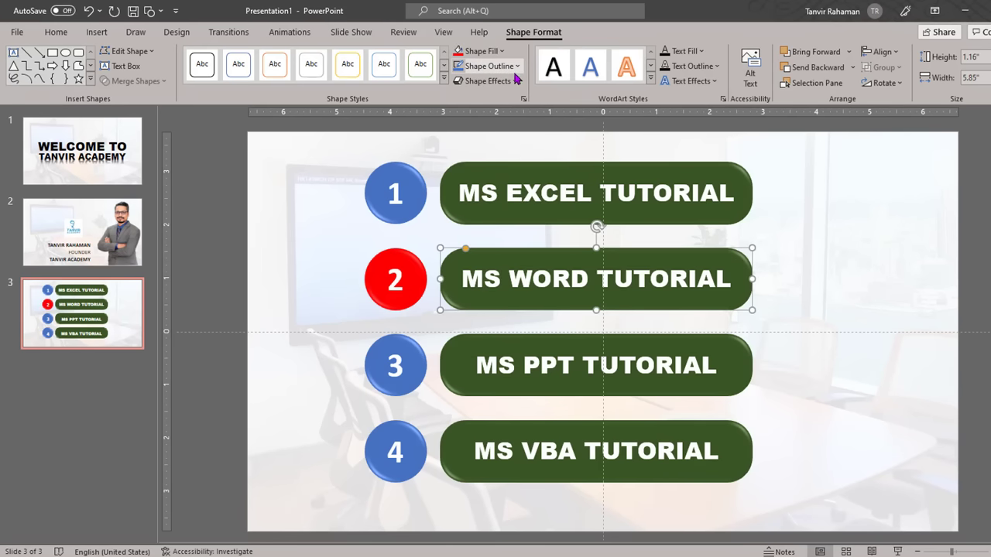
pyautogui.click(504, 51)
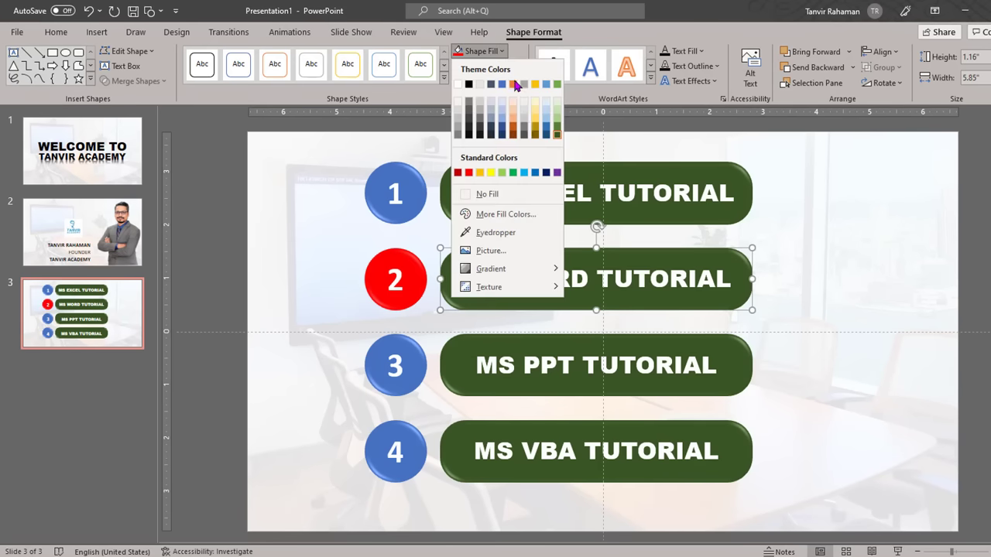
pyautogui.click(546, 173)
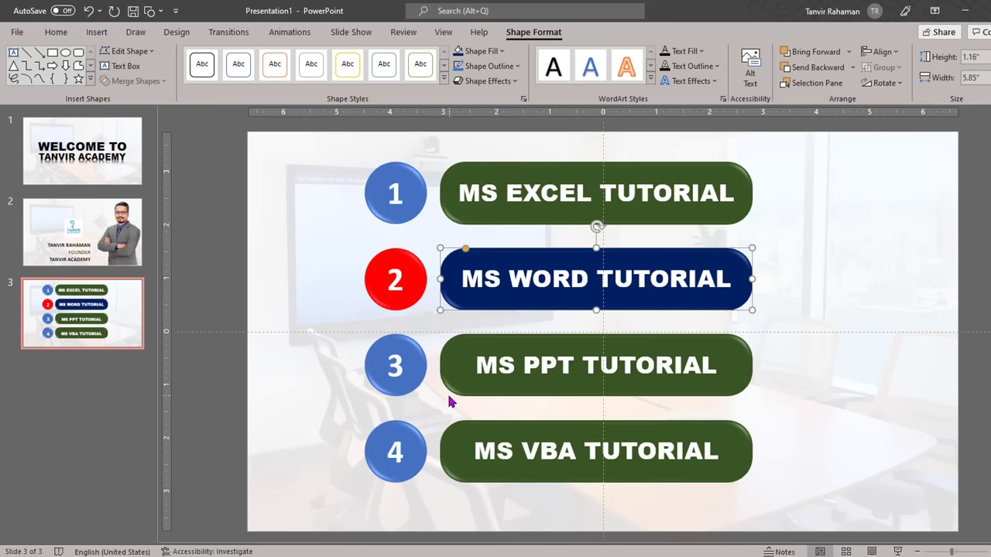
# Step: Fill circle 3 dark gold and the MS PPT TUTORIAL bar gold
pyautogui.click(421, 370)
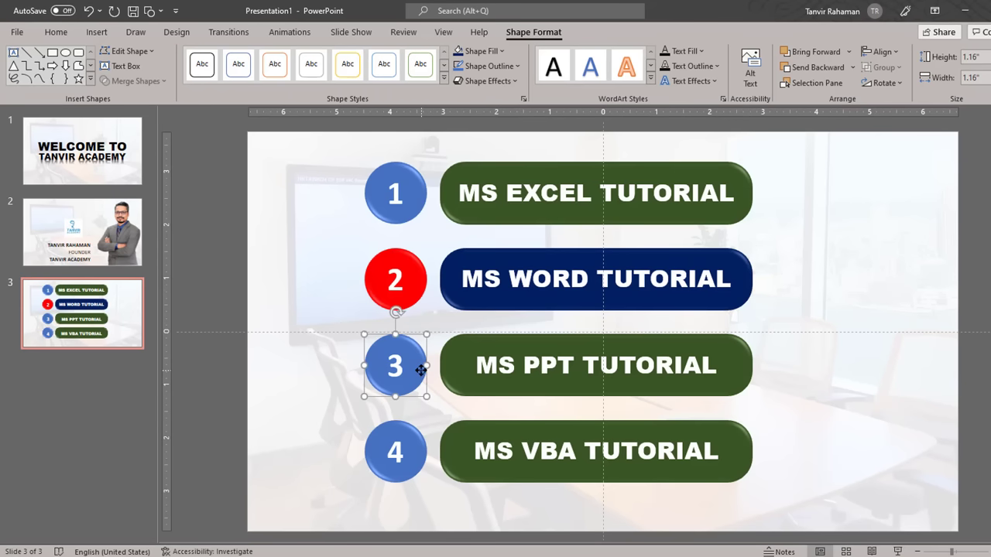
pyautogui.click(478, 51)
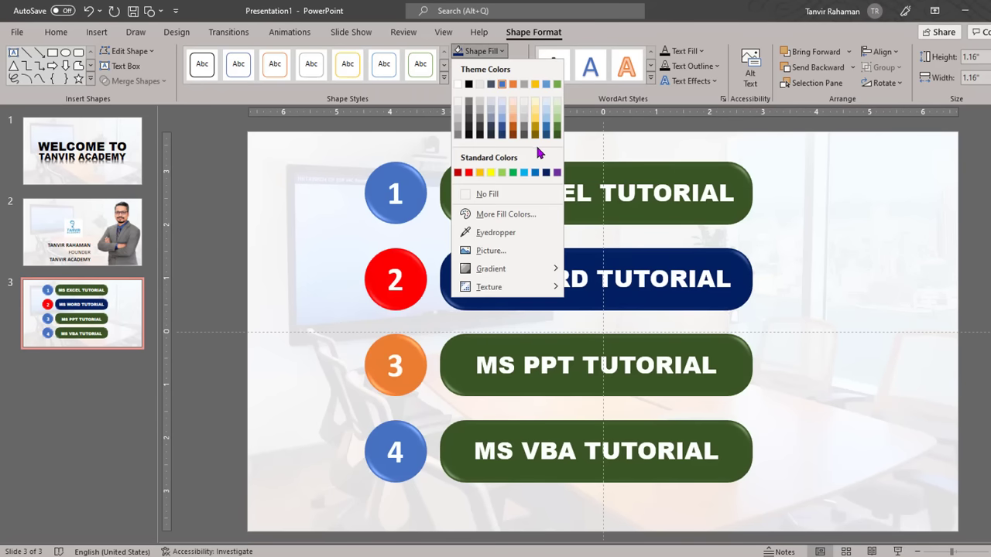
pyautogui.click(535, 135)
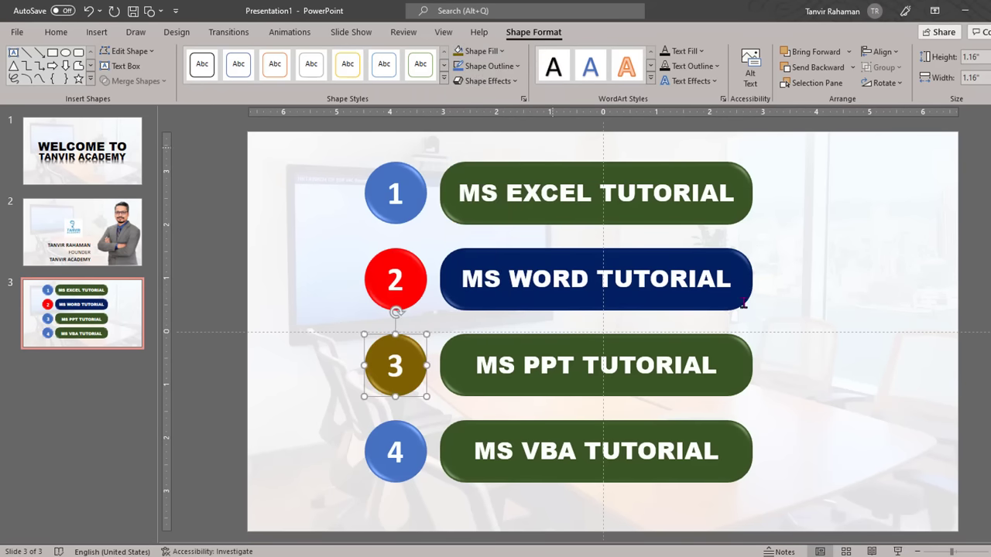
pyautogui.click(742, 359)
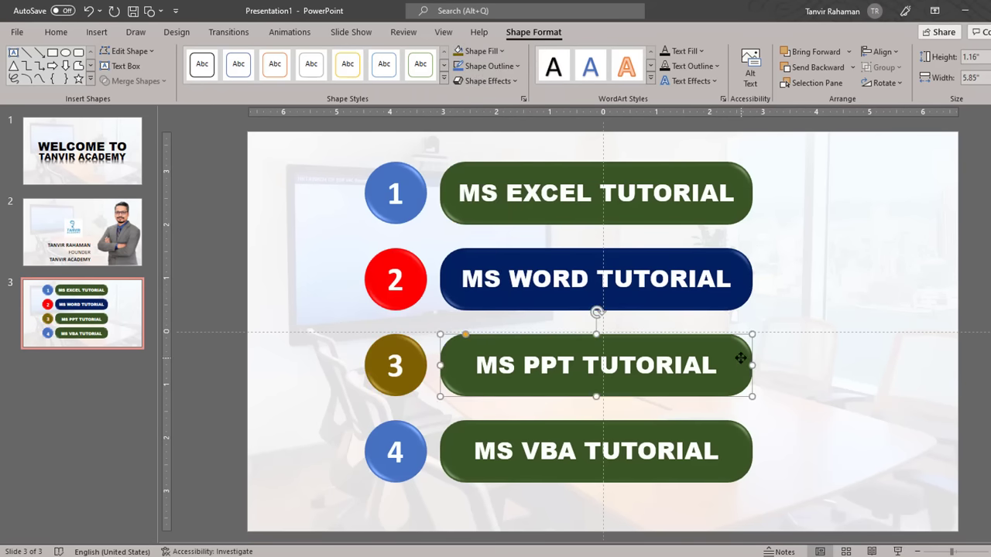
pyautogui.click(499, 51)
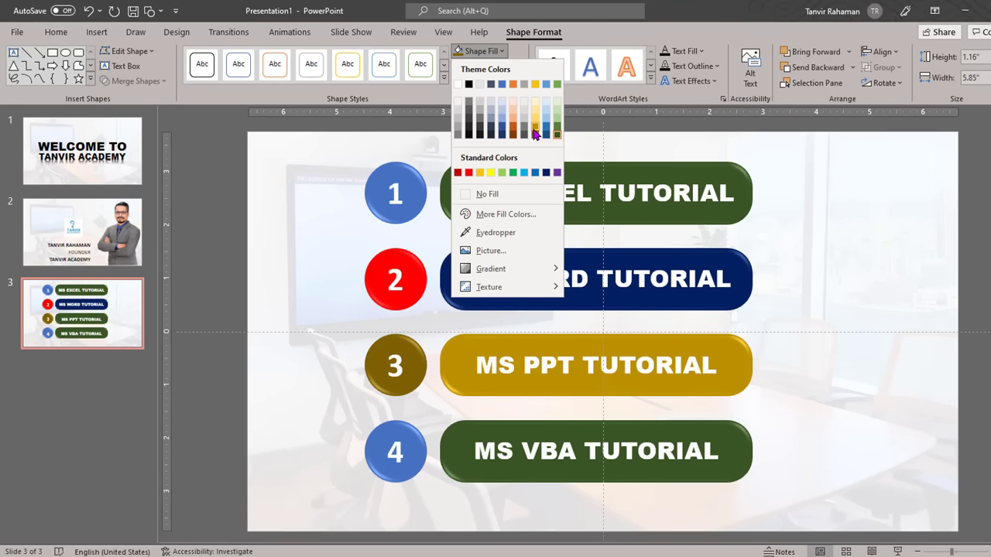
pyautogui.click(535, 134)
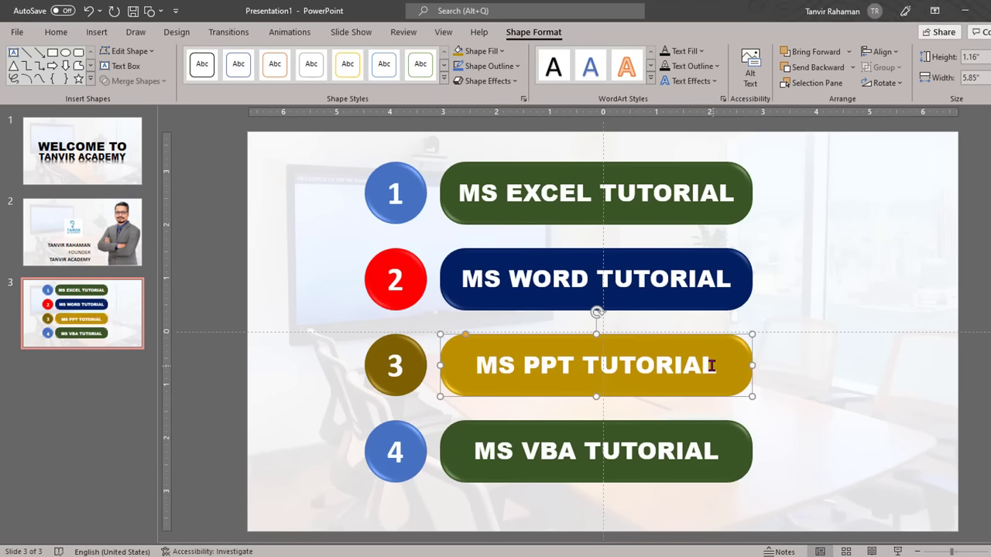
# Step: Fill circle 4 grey and the MS VBA TUTORIAL bar orange, then add a blank slide 4
pyautogui.click(415, 452)
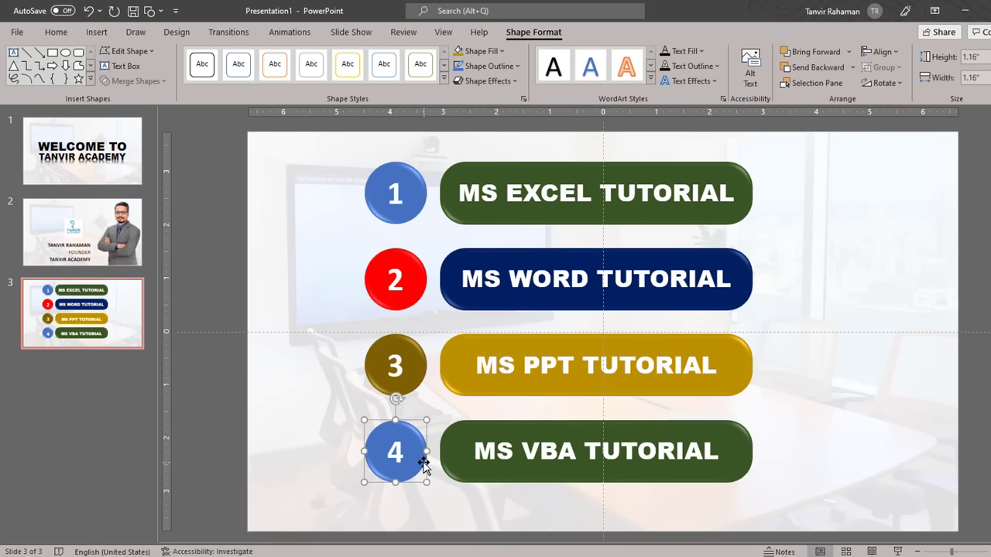
pyautogui.click(502, 51)
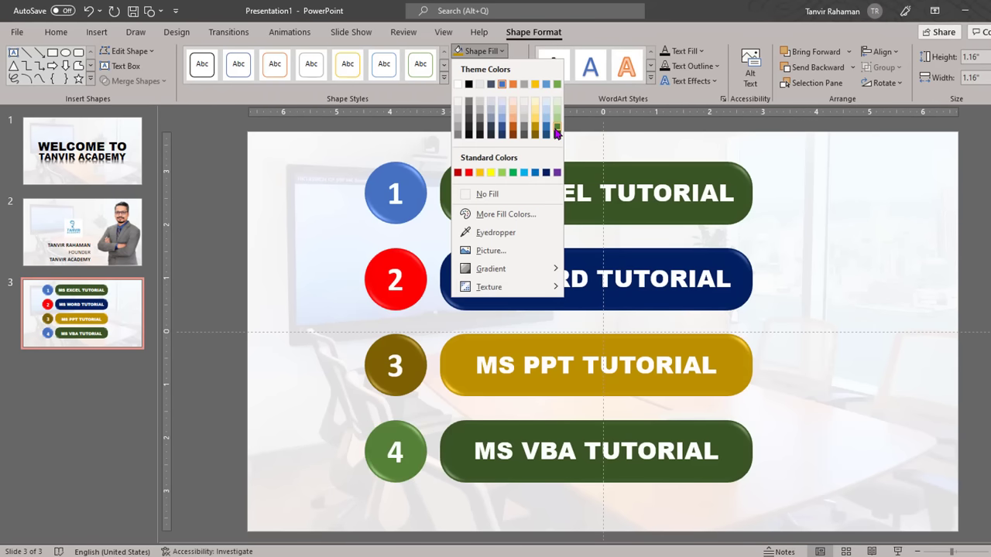
pyautogui.click(480, 124)
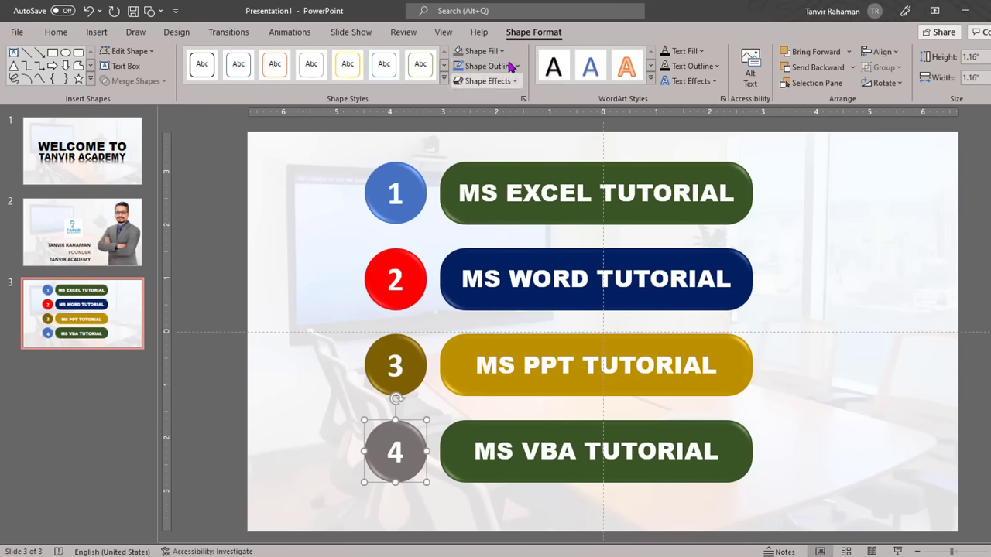
pyautogui.click(719, 430)
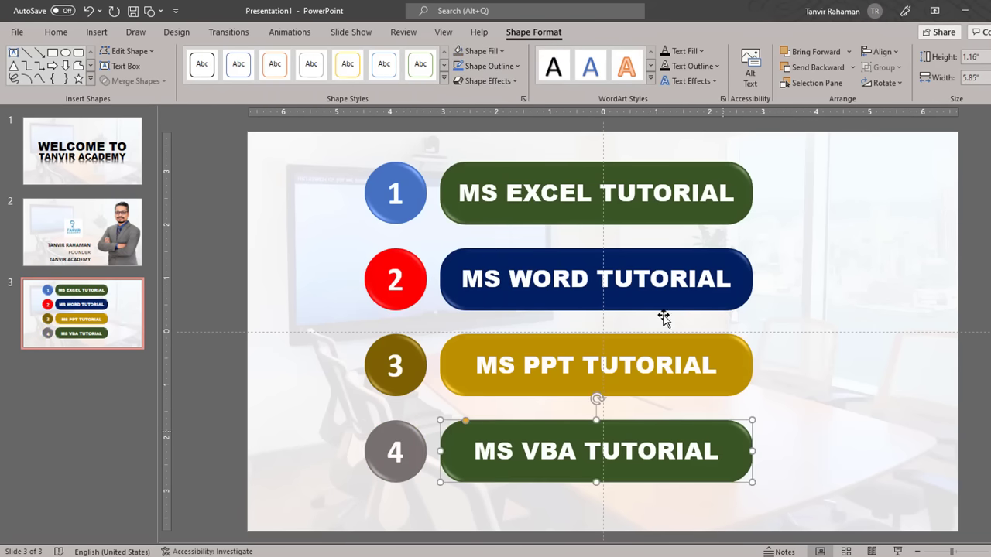
pyautogui.click(501, 51)
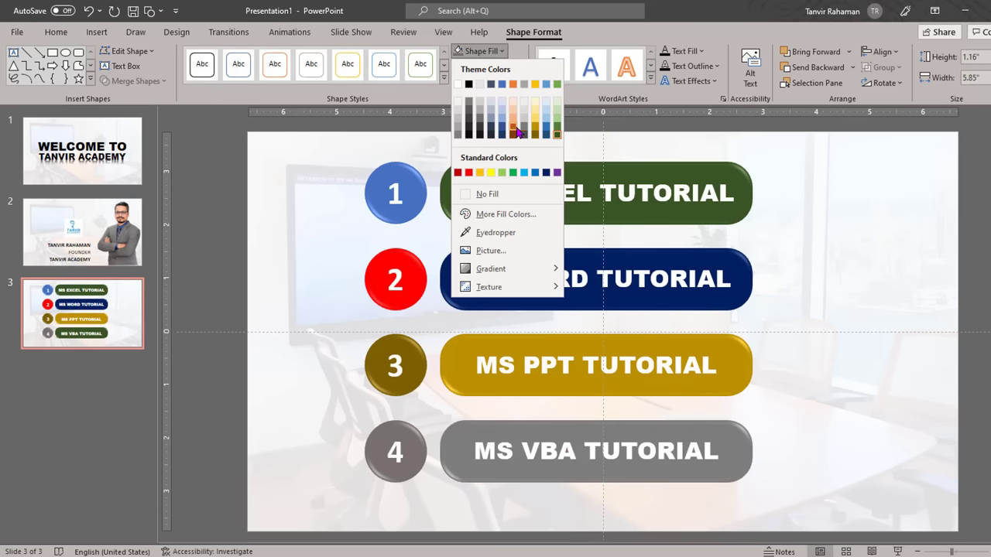
pyautogui.click(514, 133)
pyautogui.click(816, 243)
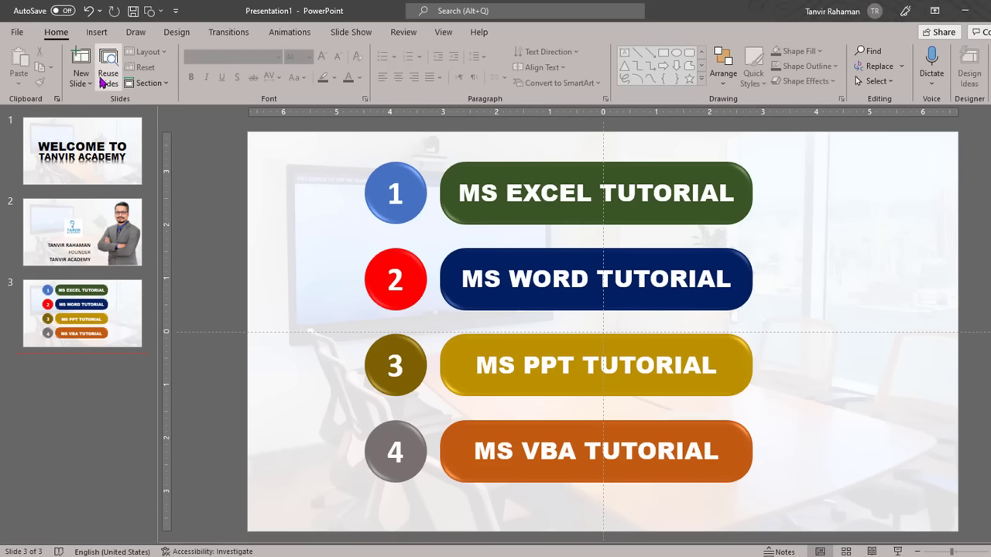
pyautogui.click(81, 59)
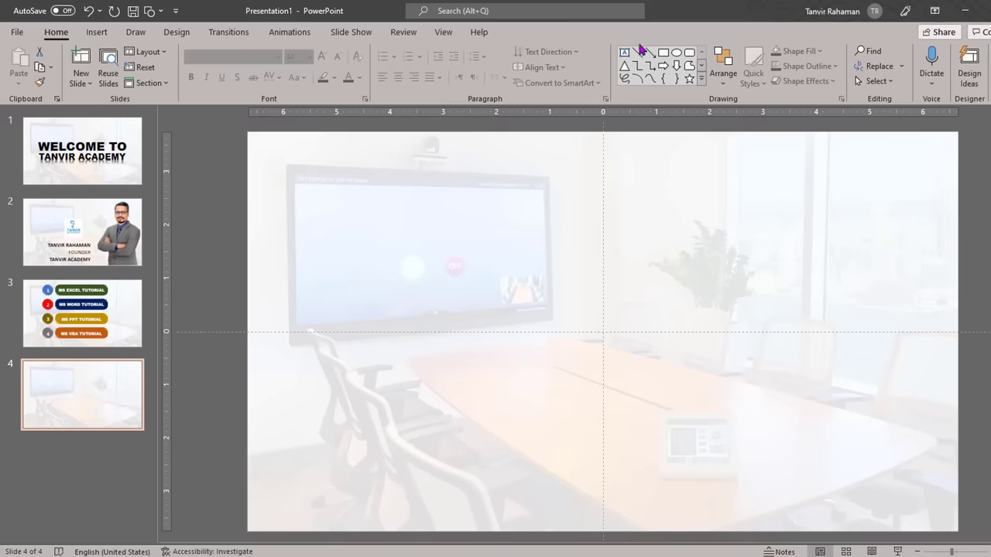
# Step: Type MS EXCEL in a top-left text box, make it bold 40 pt, and narrow the box
pyautogui.click(624, 52)
pyautogui.moveTo(305, 190); pyautogui.dragTo(483, 241)
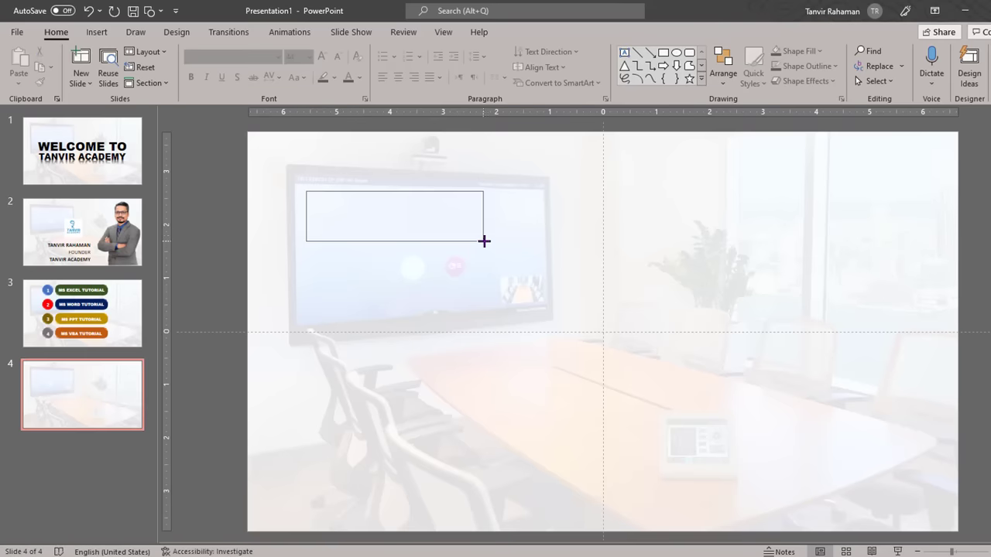
pyautogui.write('ms ')
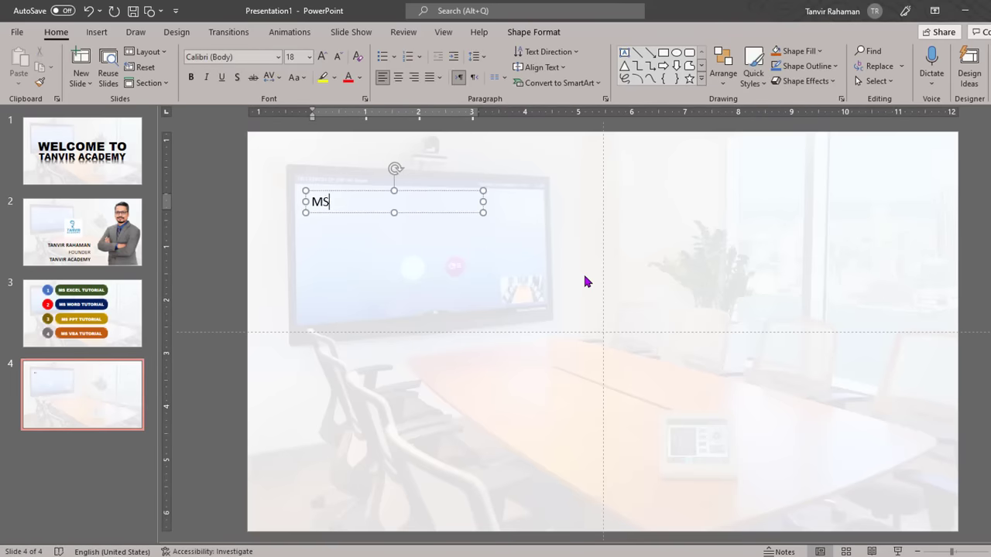
pyautogui.write('EXCEL')
pyautogui.tripleClick(345, 201)
pyautogui.click(357, 181)
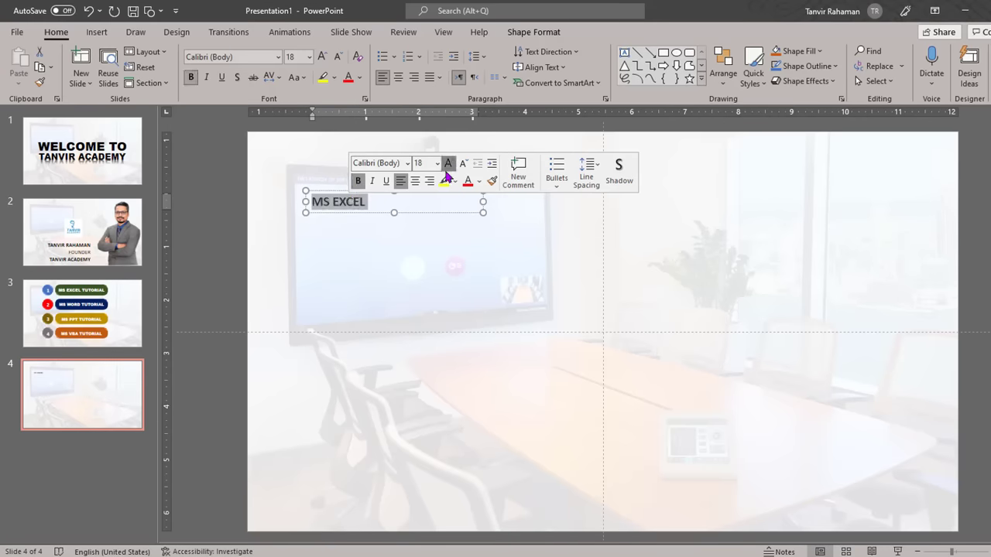
pyautogui.click(448, 163)
pyautogui.click(448, 164)
pyautogui.click(448, 163)
pyautogui.click(448, 163)
pyautogui.click(448, 163)
pyautogui.click(449, 211)
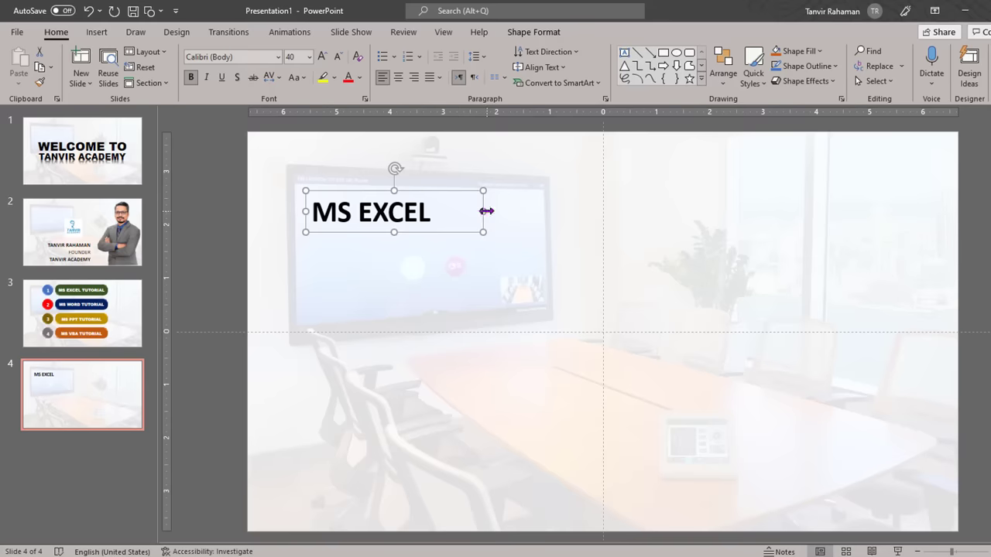
pyautogui.moveTo(483, 211)
pyautogui.mouseDown()
pyautogui.moveTo(439, 209)
pyautogui.moveTo(384, 153)
pyautogui.mouseUp()
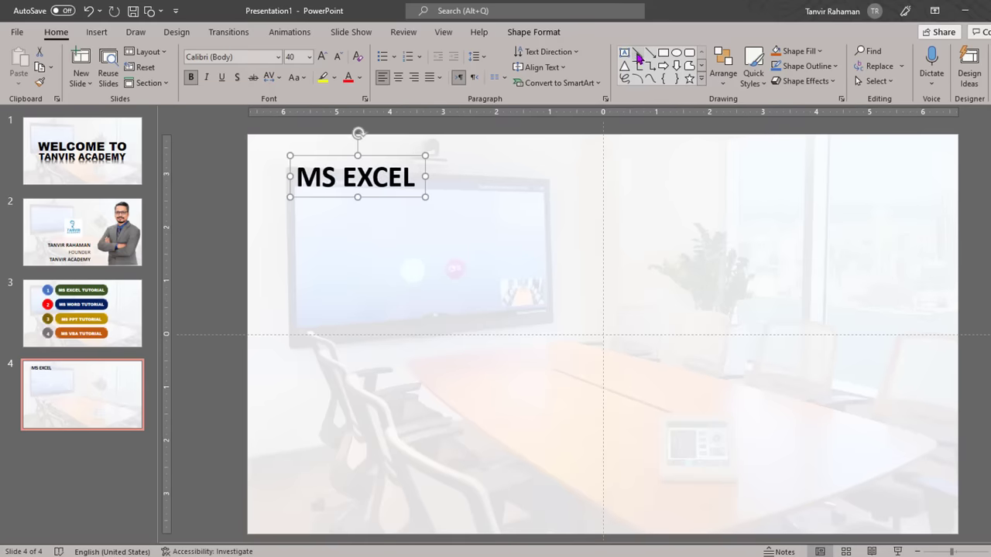
pyautogui.click(638, 56)
# Step: Draw a horizontal rule under the heading and left-align the heading to it
pyautogui.moveTo(287, 197); pyautogui.dragTo(942, 195)
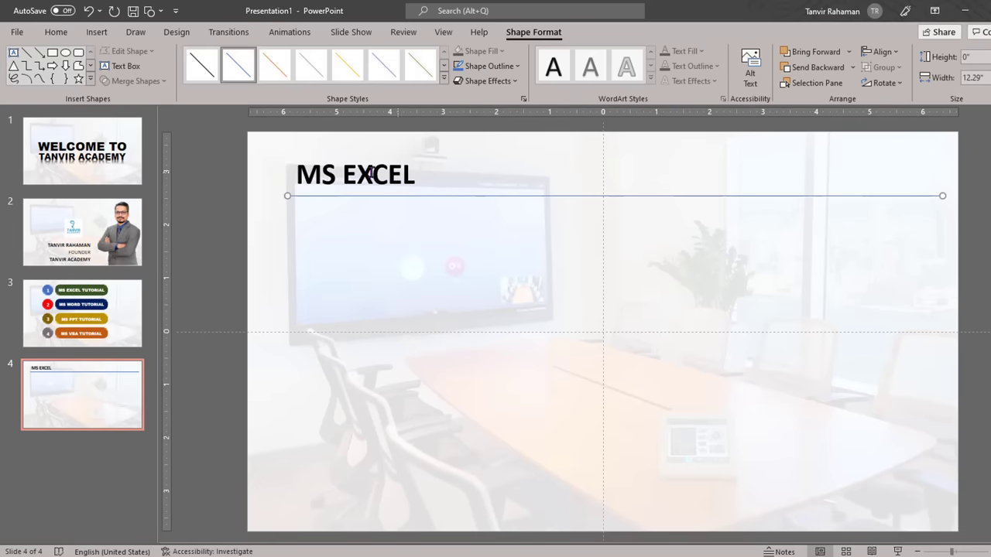
pyautogui.keyDown('shift'); pyautogui.click(345, 171); pyautogui.keyUp('shift')
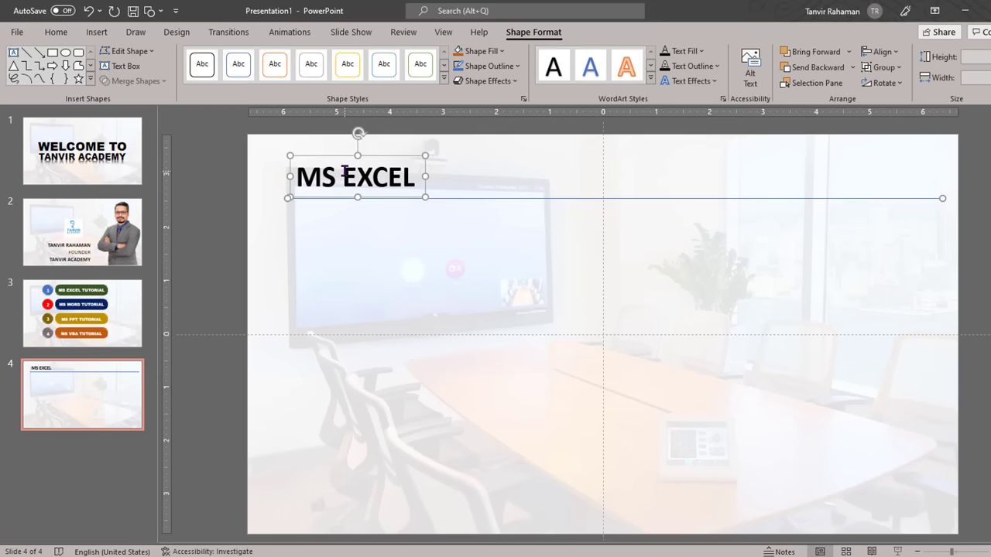
pyautogui.click(886, 51)
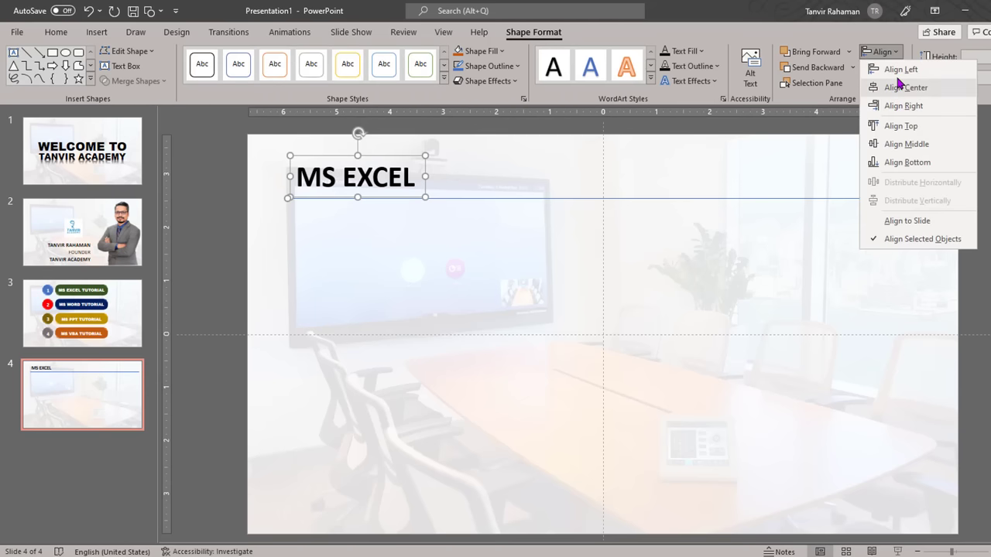
pyautogui.click(889, 69)
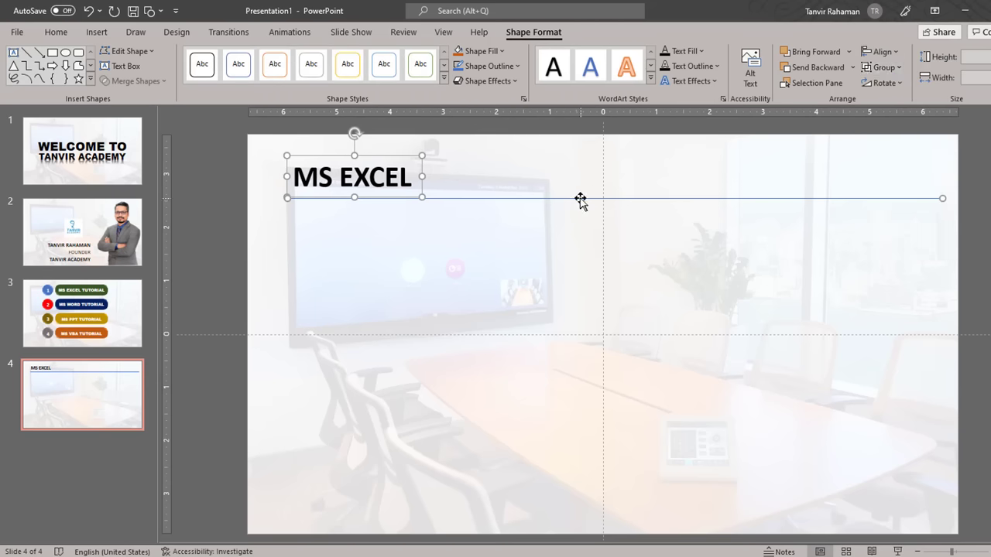
pyautogui.click(569, 237)
# Step: Make the rule thicker and colour it dark brown
pyautogui.click(566, 197)
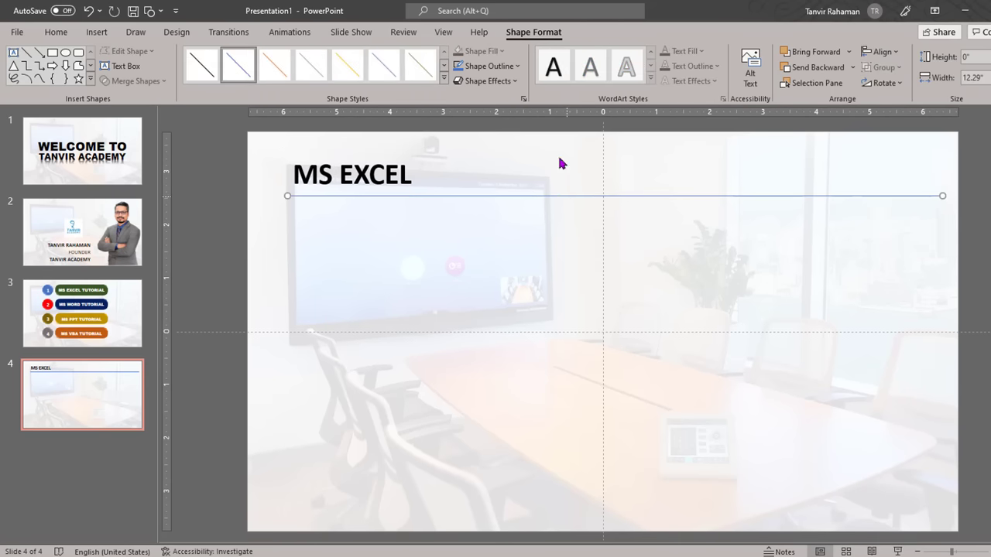
pyautogui.click(514, 67)
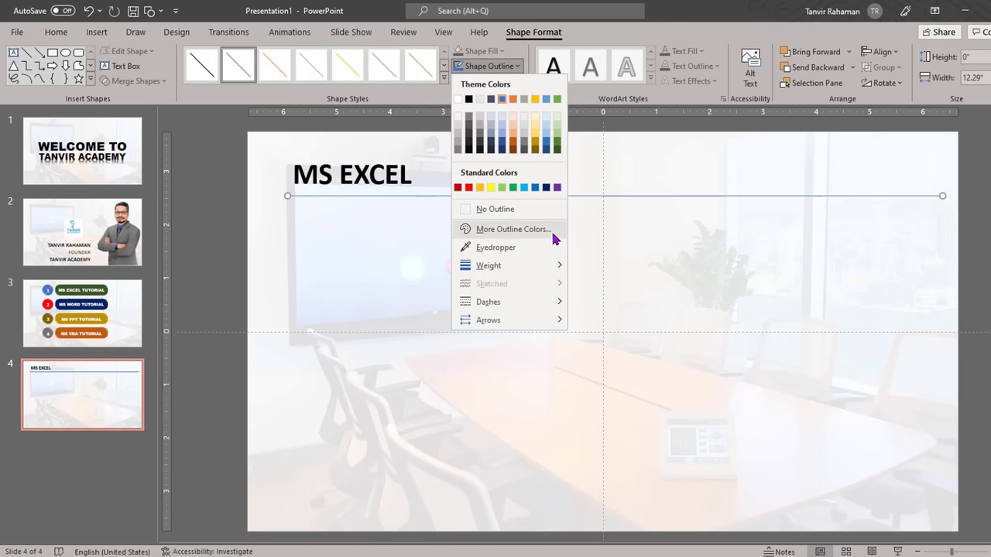
pyautogui.moveTo(549, 271)
pyautogui.click(645, 354)
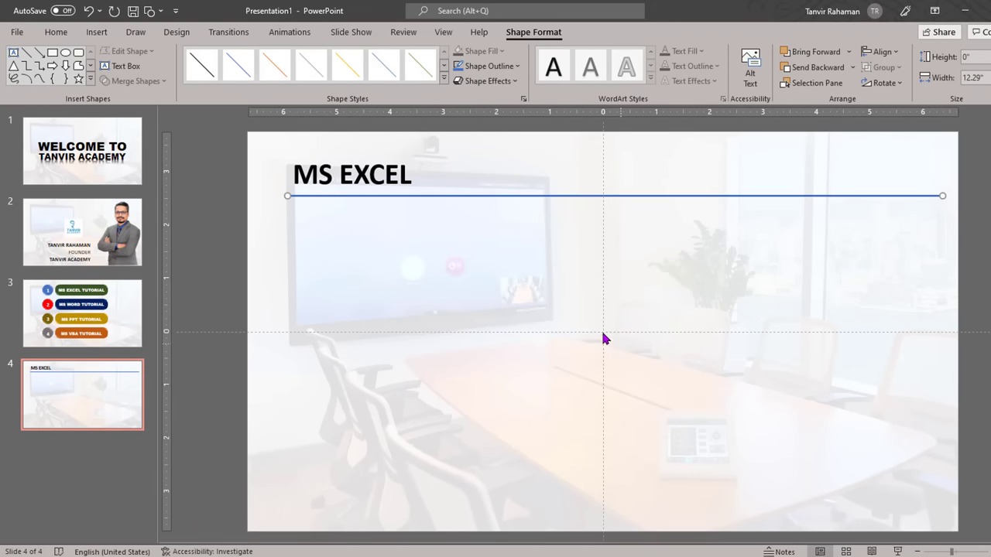
pyautogui.click(510, 69)
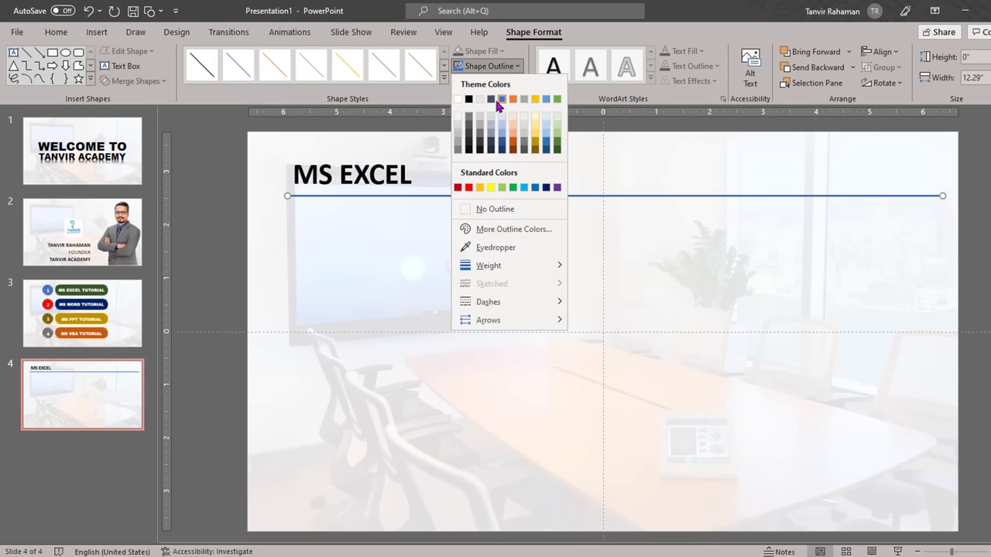
pyautogui.click(512, 150)
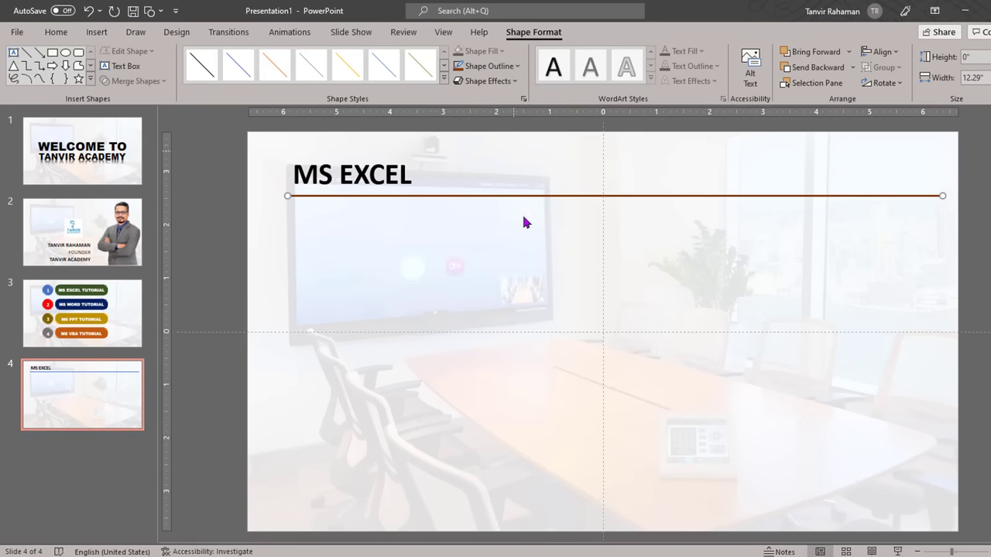
pyautogui.click(498, 283)
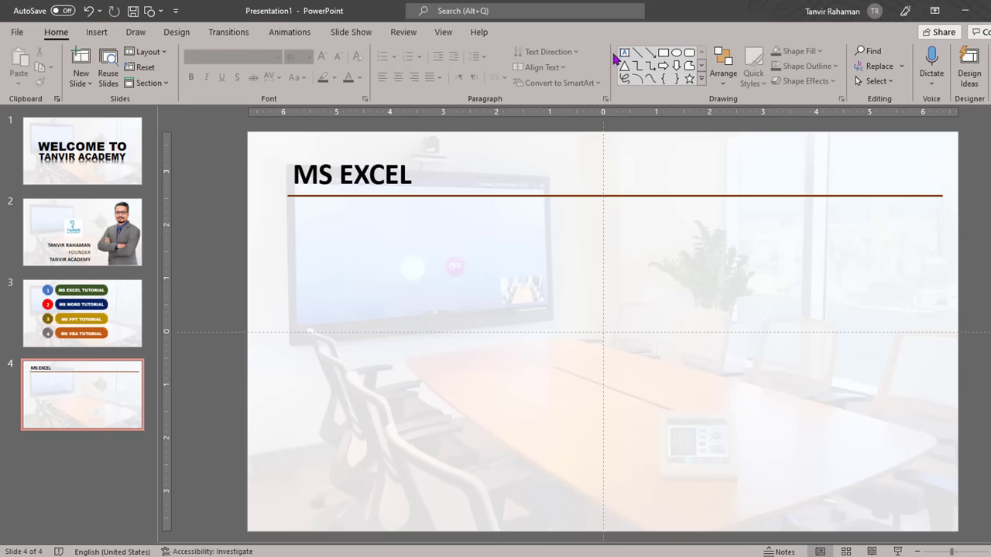
# Step: Fill a new text box with =LOREM() placeholder paragraphs, set to 24 pt and justified
pyautogui.moveTo(282, 219); pyautogui.dragTo(661, 467)
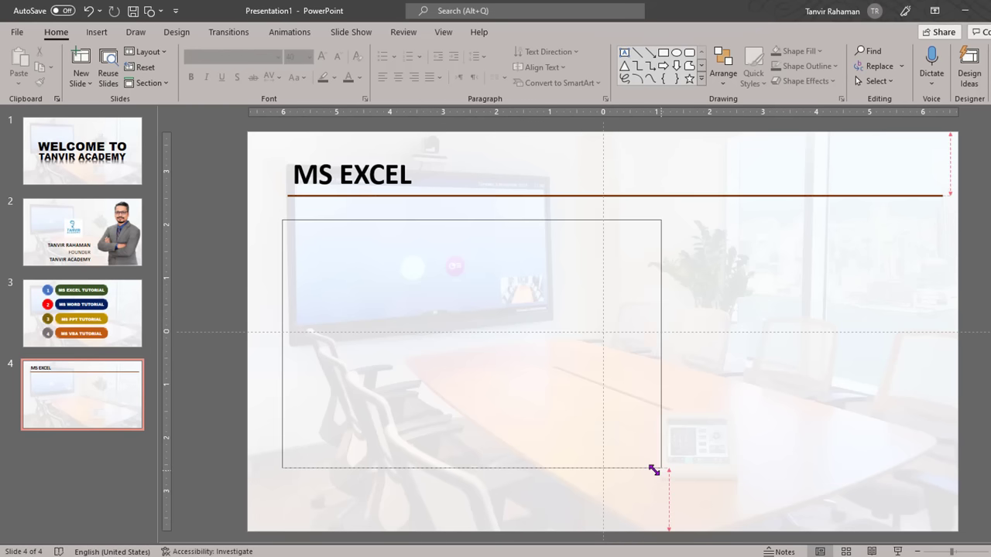
pyautogui.write('=LOREM')
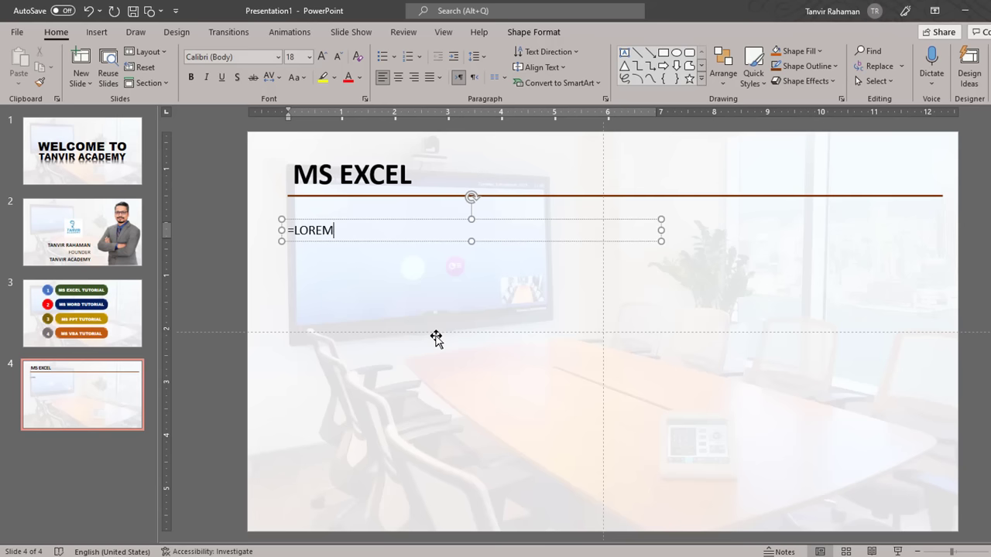
pyautogui.write('()')
pyautogui.press('Return')
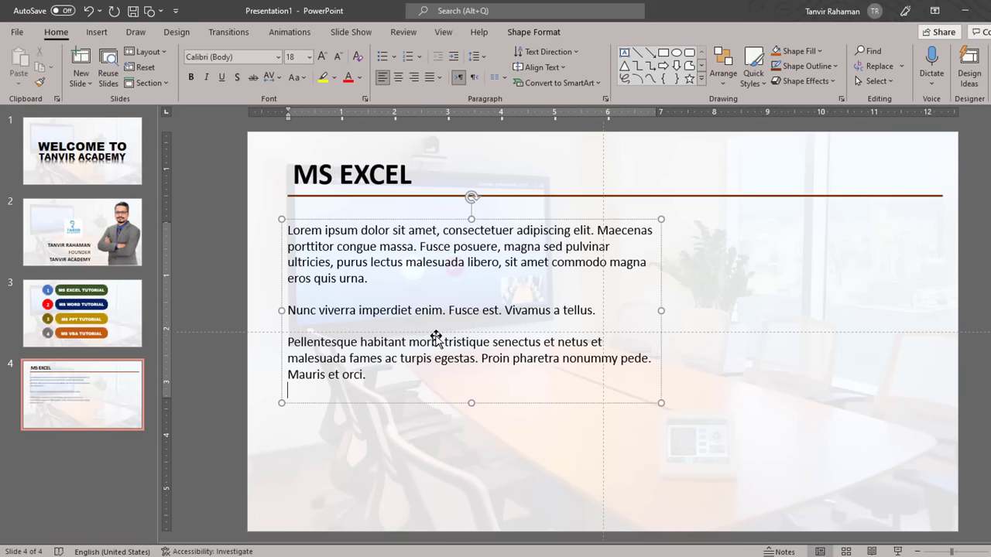
pyautogui.moveTo(392, 376); pyautogui.dragTo(368, 158)
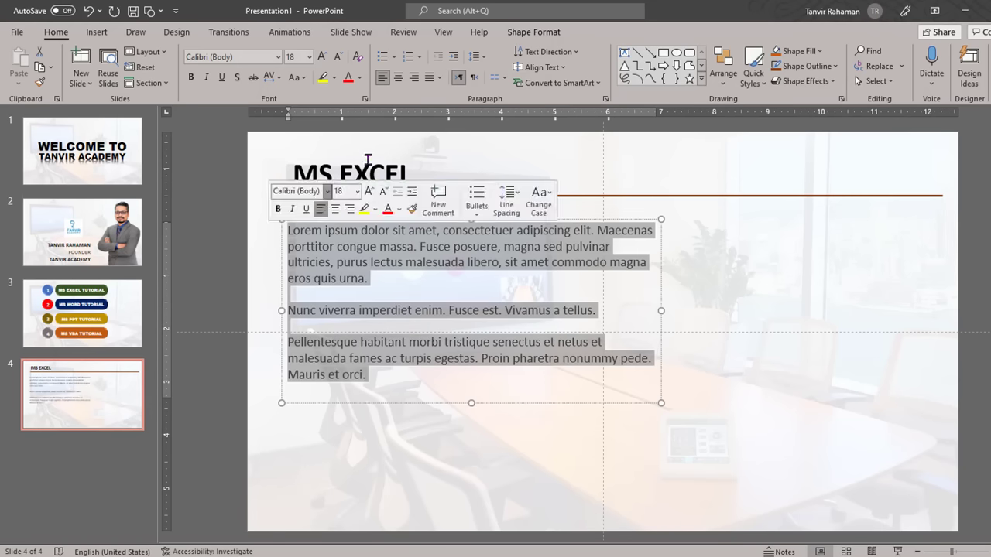
pyautogui.click(322, 57)
pyautogui.click(322, 56)
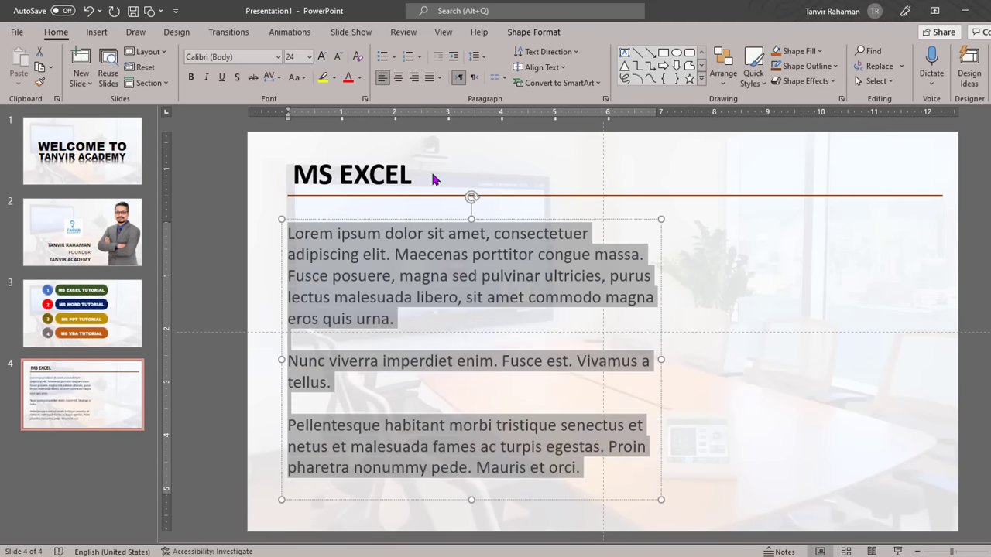
pyautogui.click(439, 80)
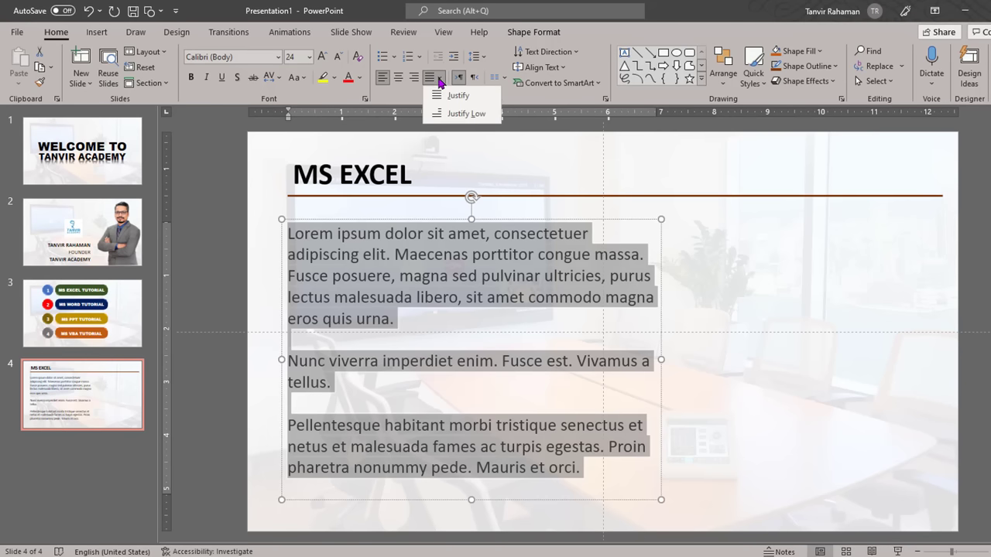
pyautogui.click(449, 92)
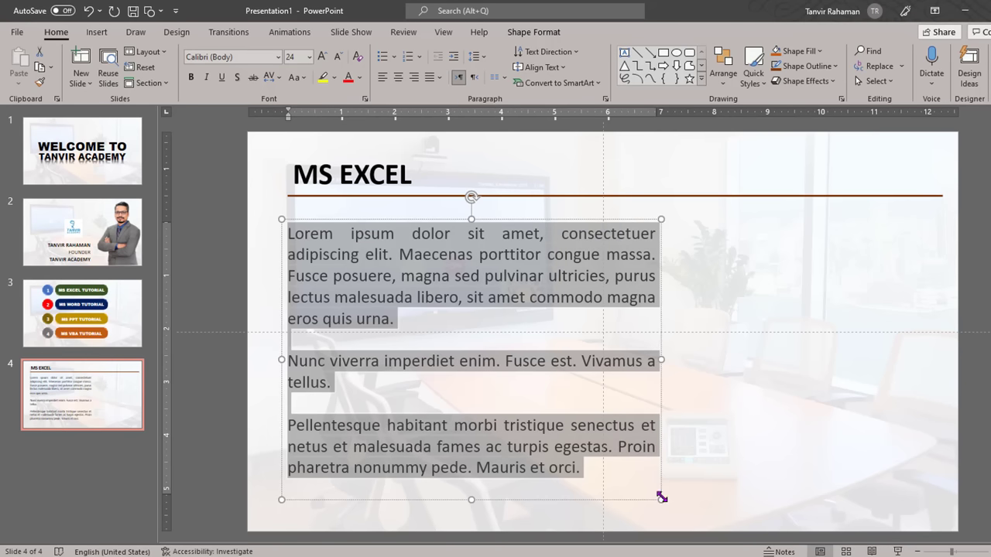
# Step: Move the body text box up just beneath the brown rule
pyautogui.click(699, 384)
pyautogui.click(533, 223)
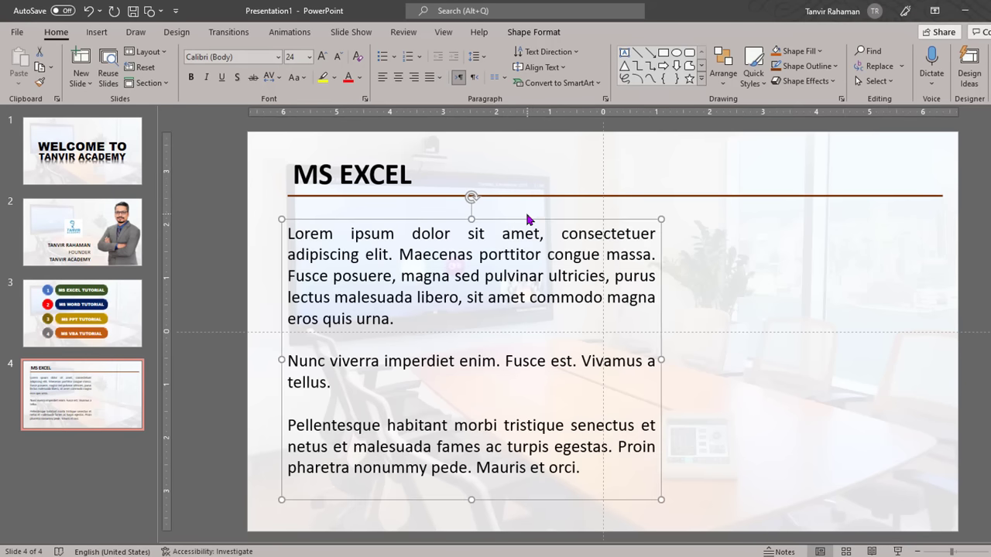
pyautogui.moveTo(520, 220); pyautogui.dragTo(529, 205)
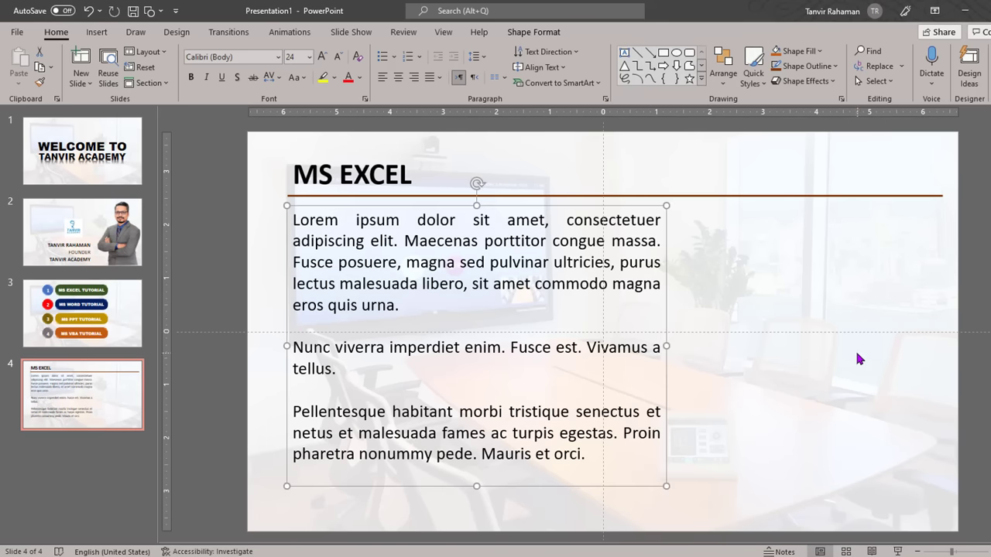
pyautogui.moveTo(710, 216); pyautogui.dragTo(881, 295)
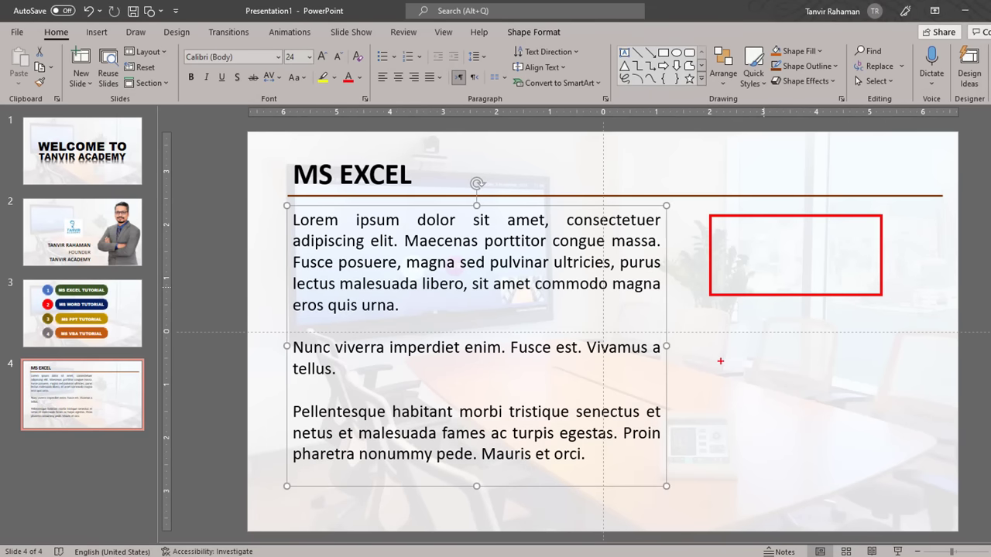
pyautogui.moveTo(720, 361); pyautogui.dragTo(907, 485)
pyautogui.press('Escape')
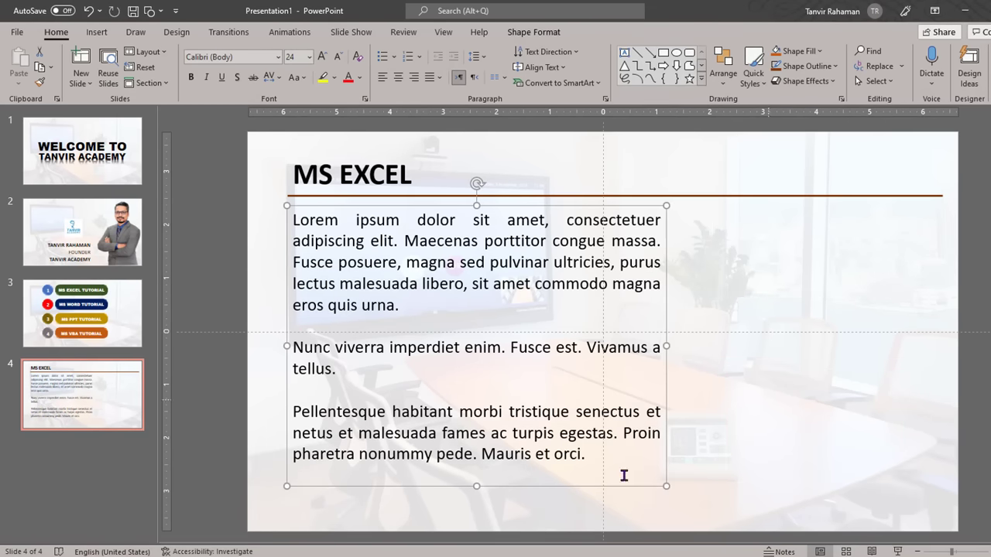
pyautogui.click(748, 377)
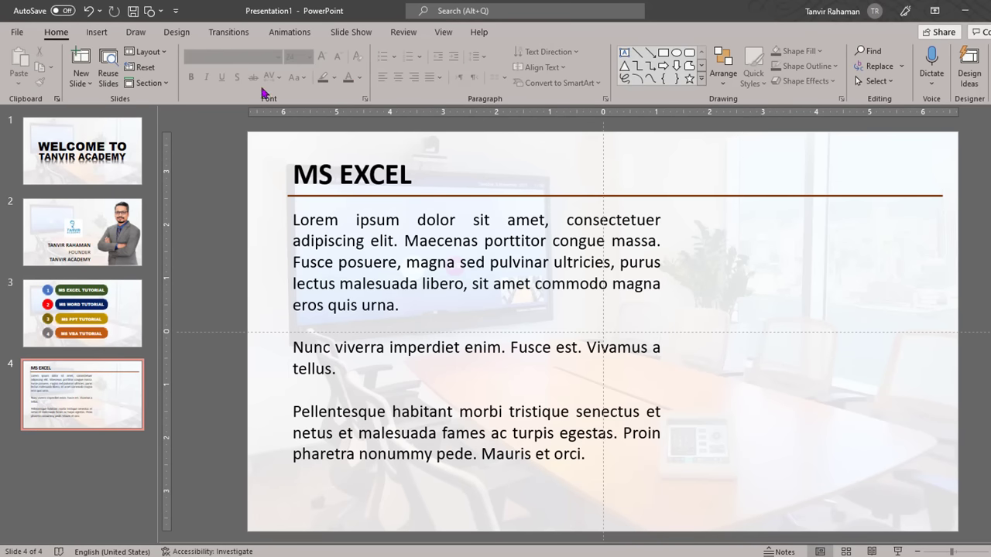
# Step: Insert the PowerBI-Logo picture from the All File (G:) drive onto slide 4
pyautogui.click(101, 34)
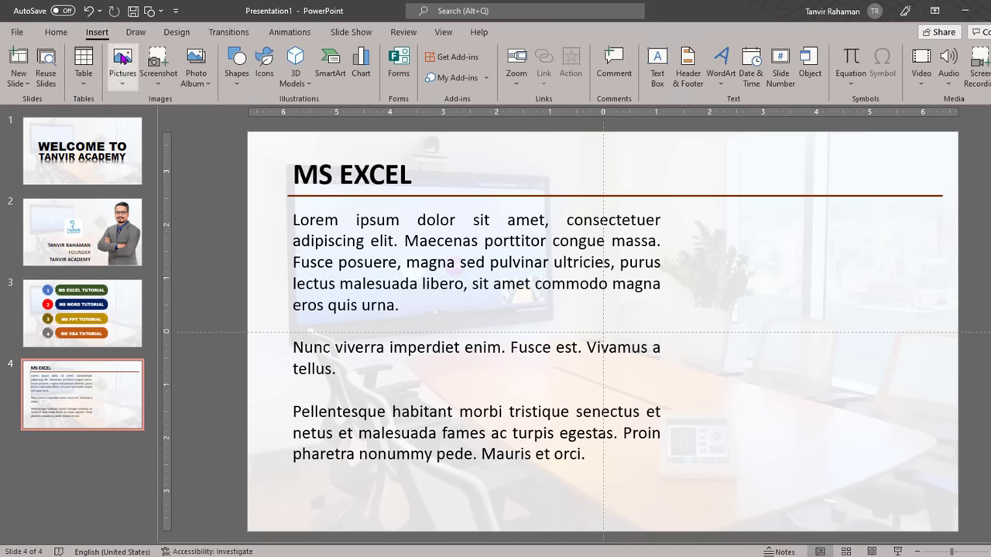
pyautogui.click(123, 66)
pyautogui.click(155, 124)
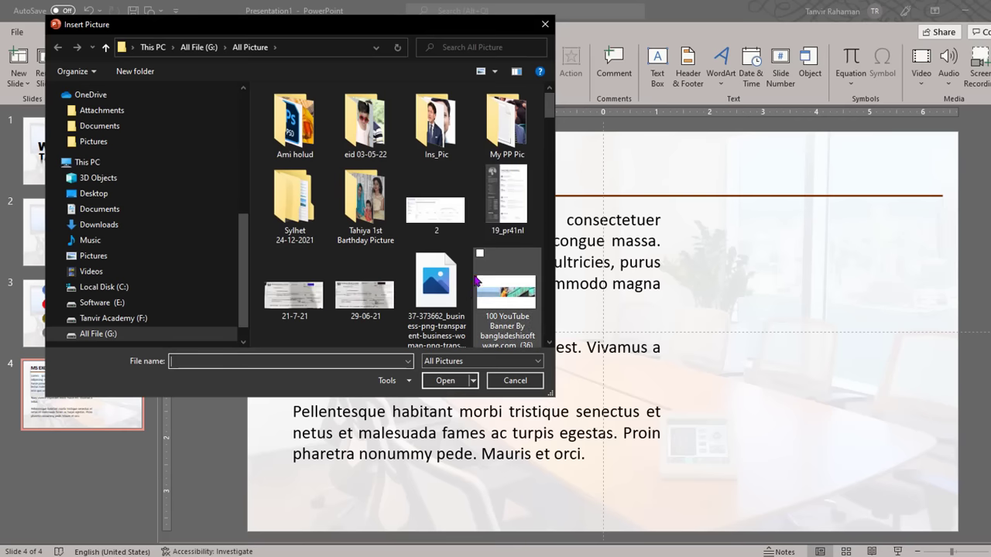
pyautogui.scroll(-2, 468, 286)
pyautogui.scroll(-2, 468, 287)
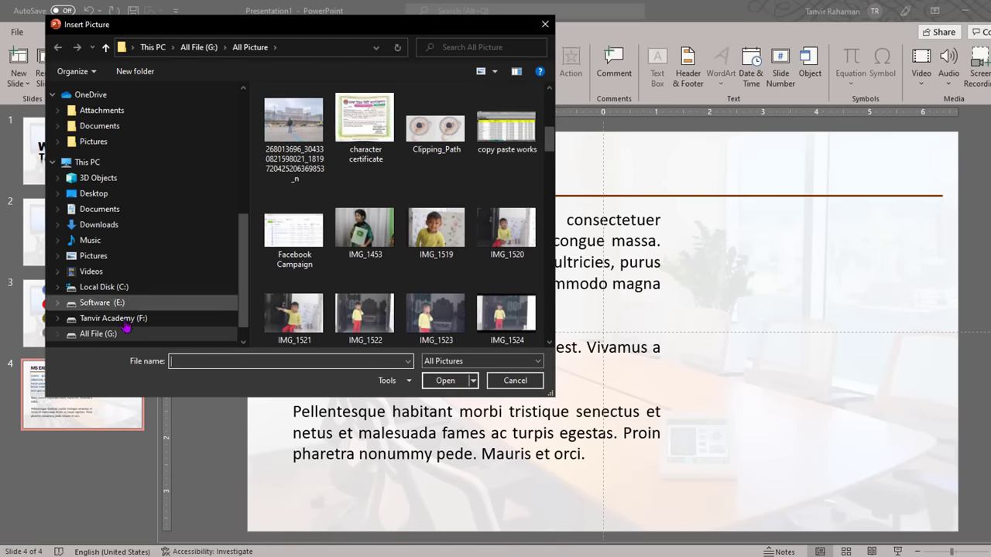
pyautogui.click(90, 334)
pyautogui.scroll(-5, 399, 251)
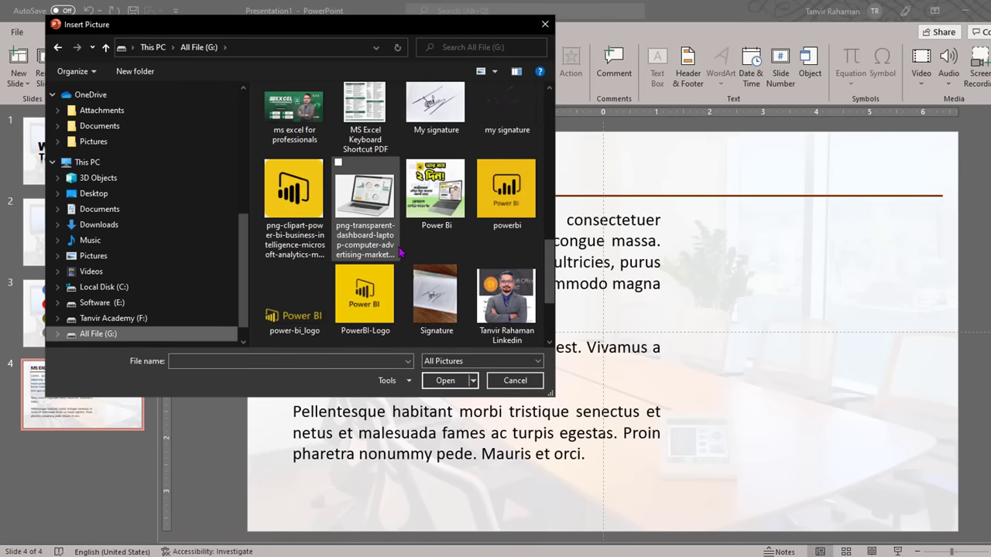
pyautogui.scroll(-3, 401, 252)
pyautogui.scroll(2, 322, 162)
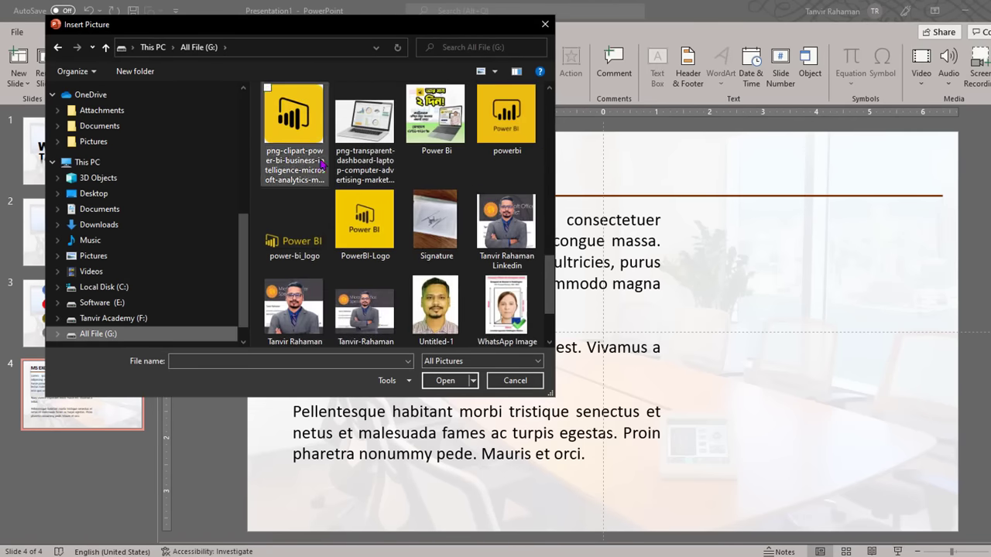
pyautogui.doubleClick(364, 219)
# Step: Shrink the Power BI logo to 2.5 inches and place it right, just below the brown rule
pyautogui.moveTo(709, 307); pyautogui.dragTo(840, 304)
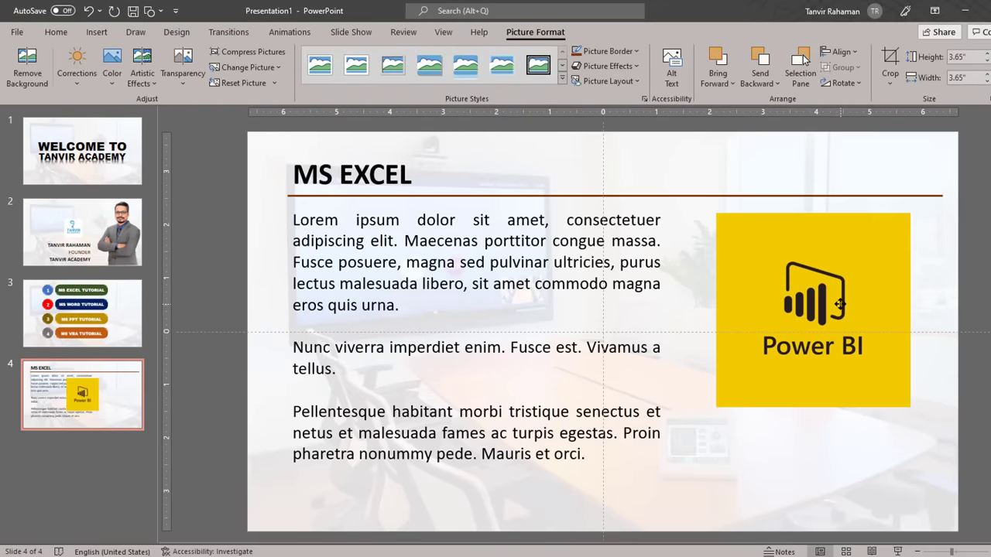
pyautogui.moveTo(716, 407); pyautogui.dragTo(768, 356)
pyautogui.moveTo(817, 289)
pyautogui.mouseDown()
pyautogui.moveTo(757, 288)
pyautogui.moveTo(801, 281)
pyautogui.mouseUp()
pyautogui.moveTo(751, 348)
pyautogui.mouseDown()
pyautogui.moveTo(741, 368)
pyautogui.moveTo(760, 341)
pyautogui.mouseUp()
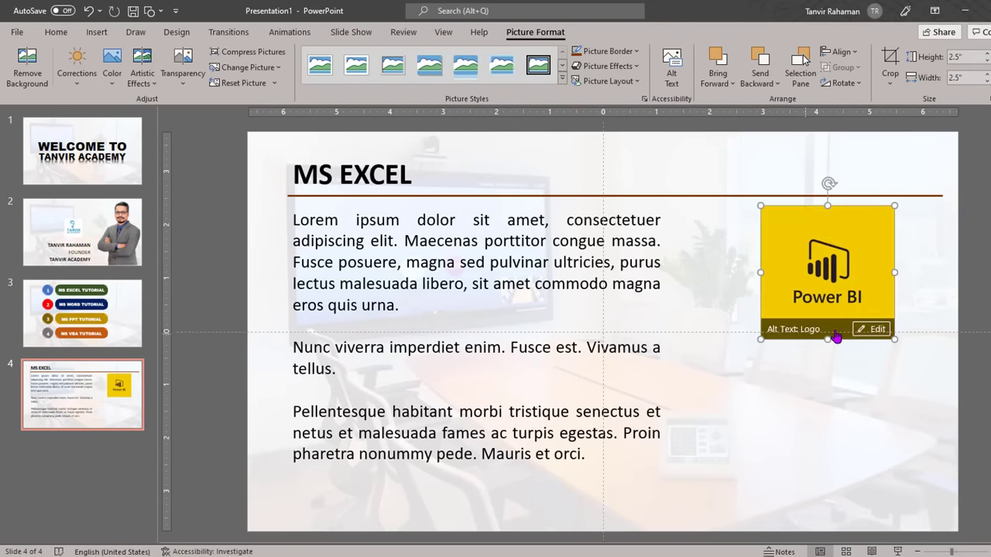
pyautogui.click(760, 376)
pyautogui.click(832, 258)
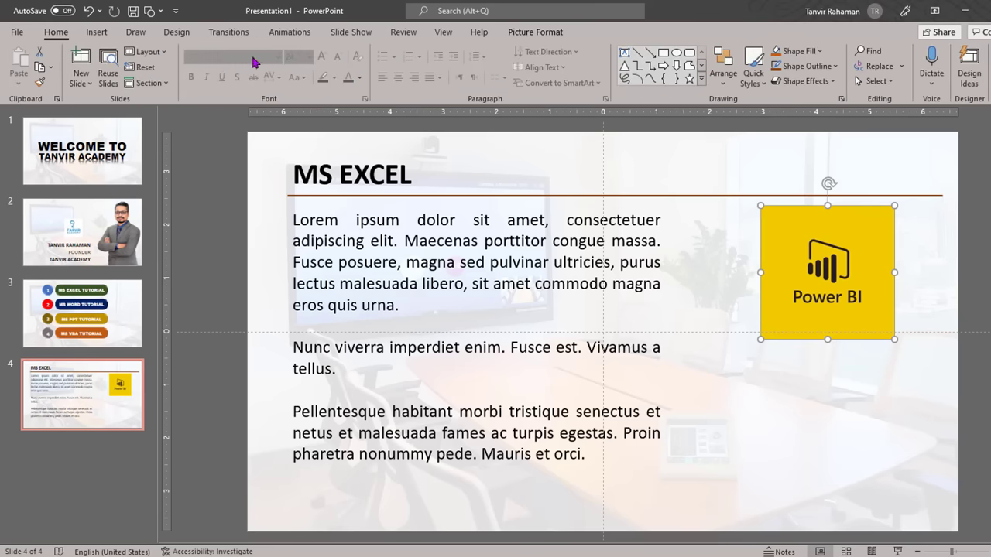
# Step: Insert the passport-style photo from the computer onto slide 4
pyautogui.click(97, 32)
pyautogui.click(122, 63)
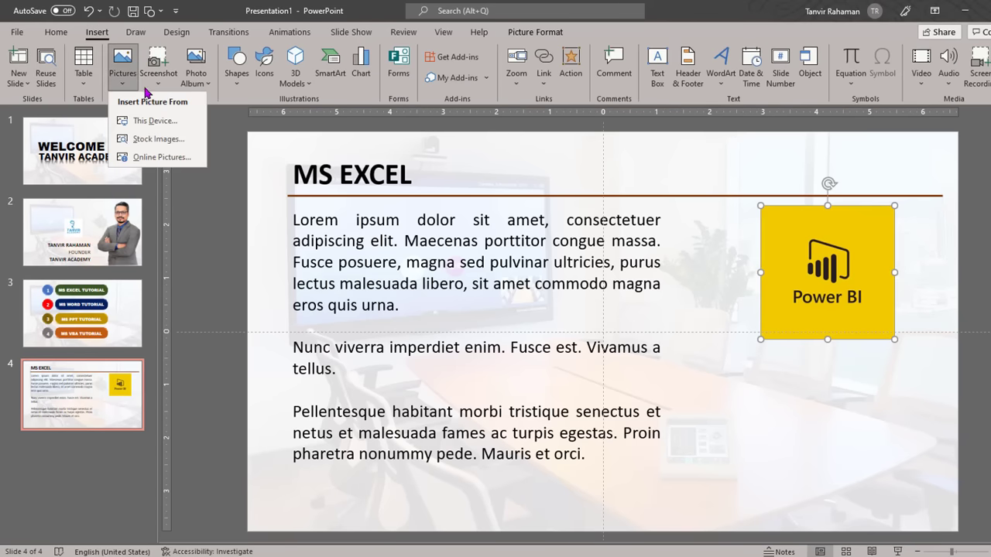
pyautogui.click(146, 123)
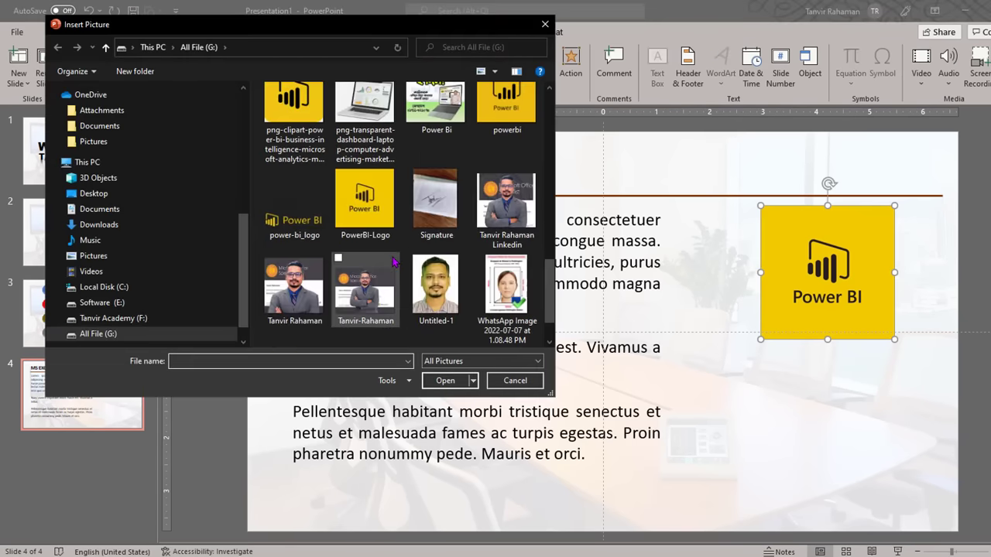
pyautogui.scroll(-2, 396, 270)
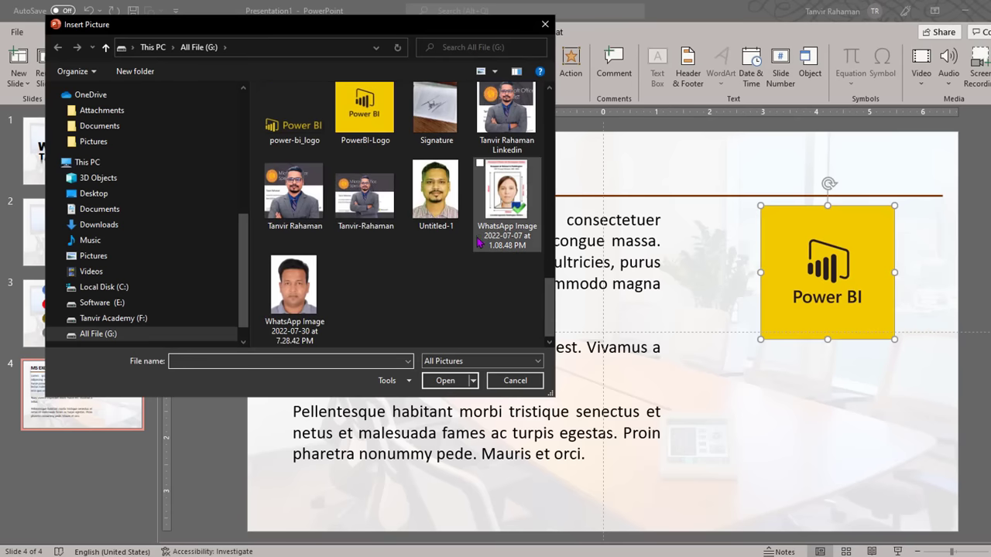
pyautogui.doubleClick(522, 207)
# Step: Shrink the photo to 2.77 by 1.97 inches and position it beneath the Power BI logo
pyautogui.moveTo(728, 402); pyautogui.dragTo(778, 403)
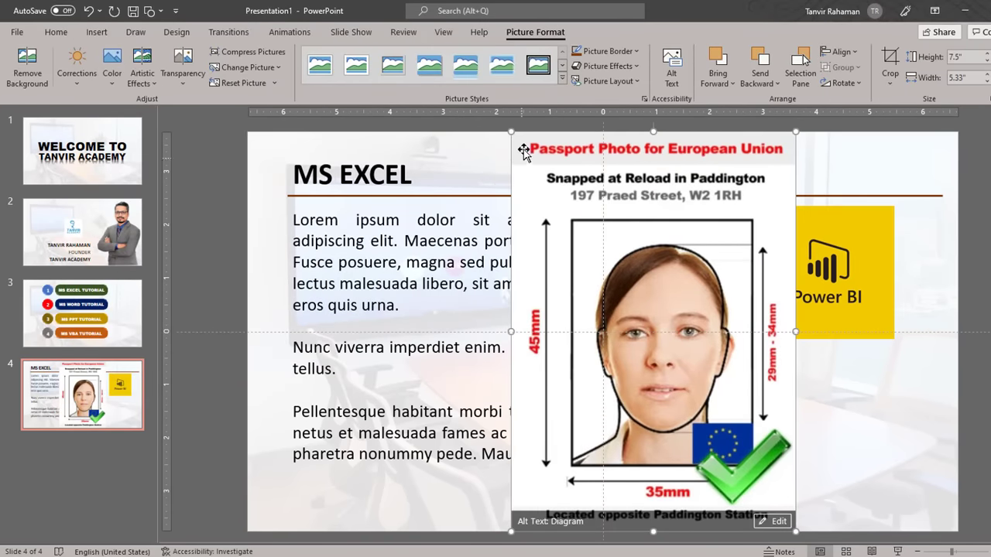
pyautogui.moveTo(512, 133); pyautogui.dragTo(693, 383)
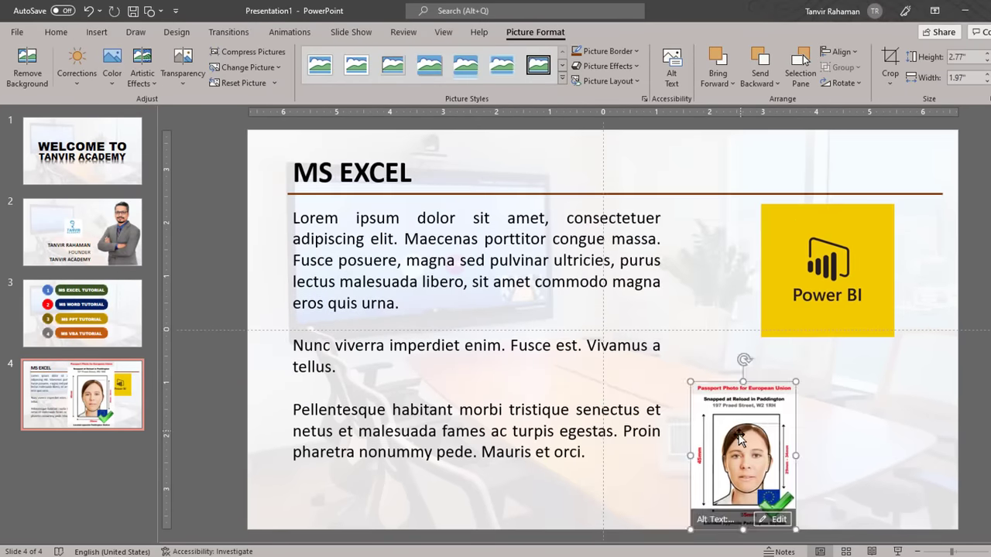
pyautogui.moveTo(749, 434); pyautogui.dragTo(838, 409)
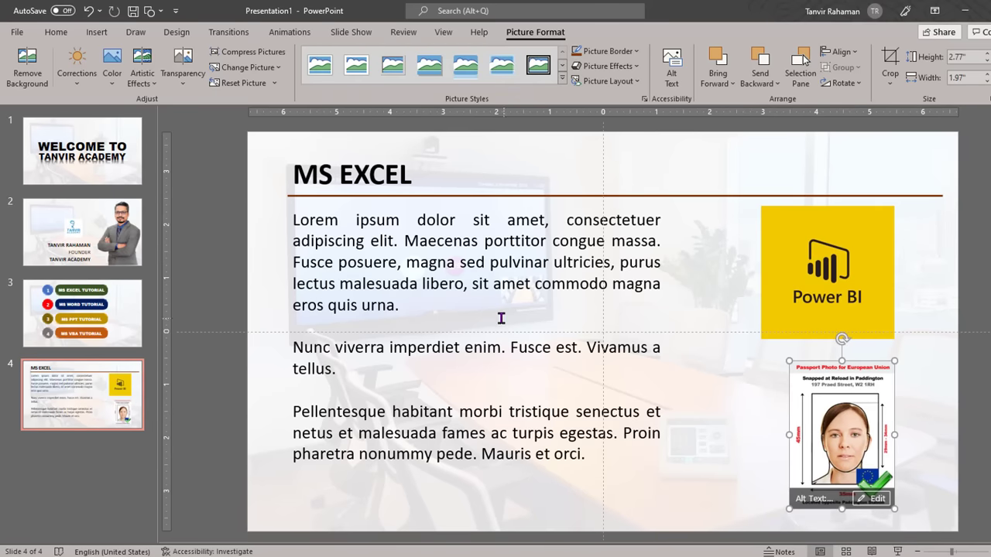
pyautogui.click(431, 281)
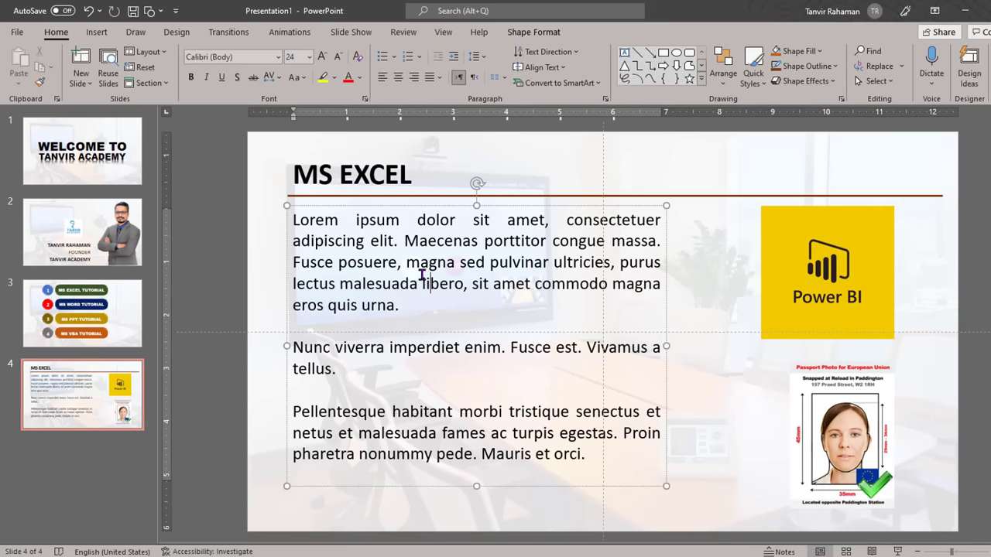
pyautogui.click(728, 164)
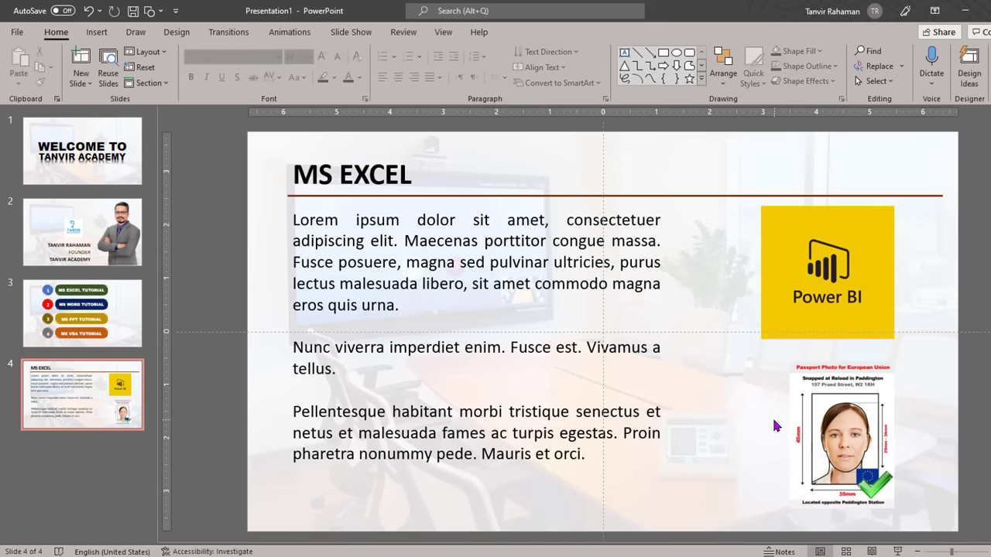
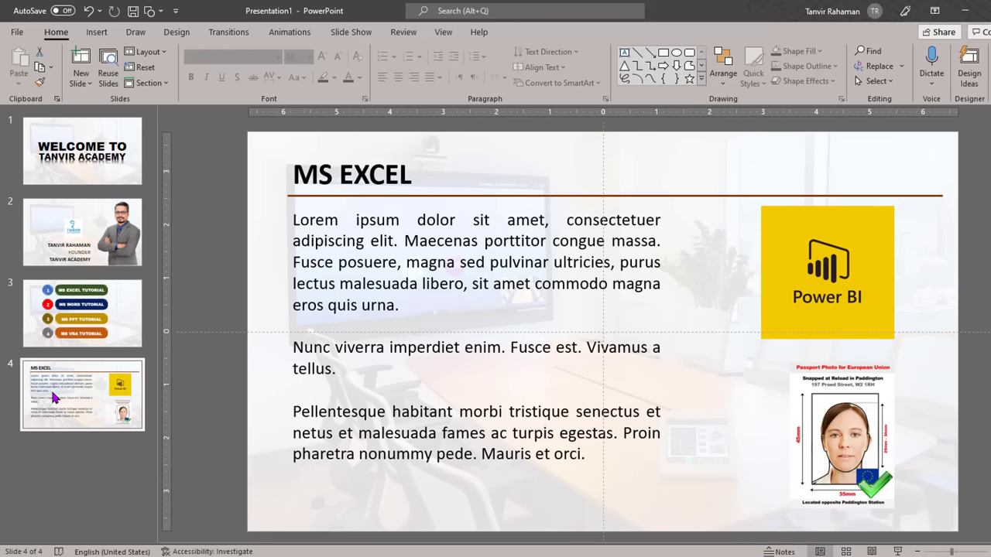
# Step: Make three copies of the MS EXCEL slide with Ctrl+D and open the first copy
pyautogui.hotkey('ctrl', 'd')
pyautogui.hotkey('ctrl', 'd')
pyautogui.hotkey('ctrl', 'd')
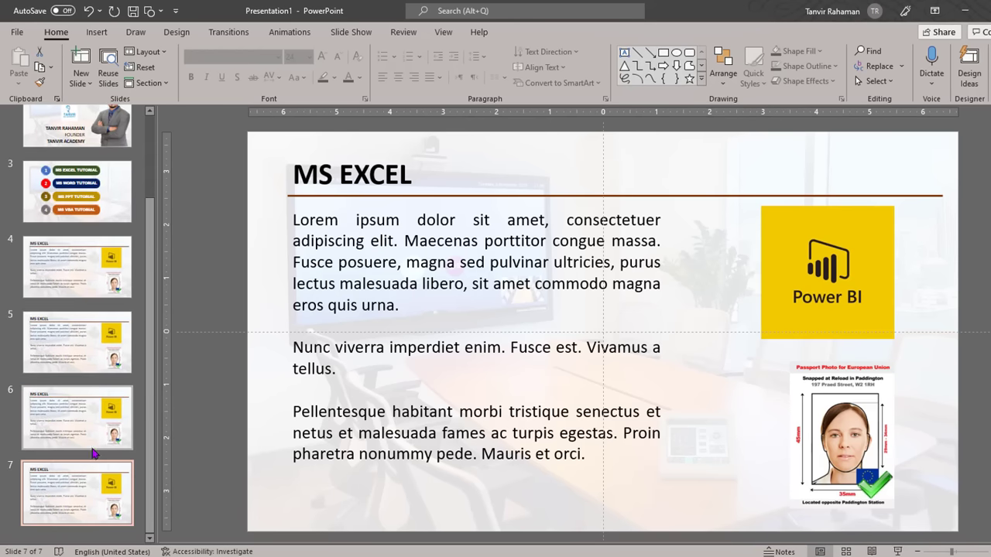
pyautogui.click(105, 197)
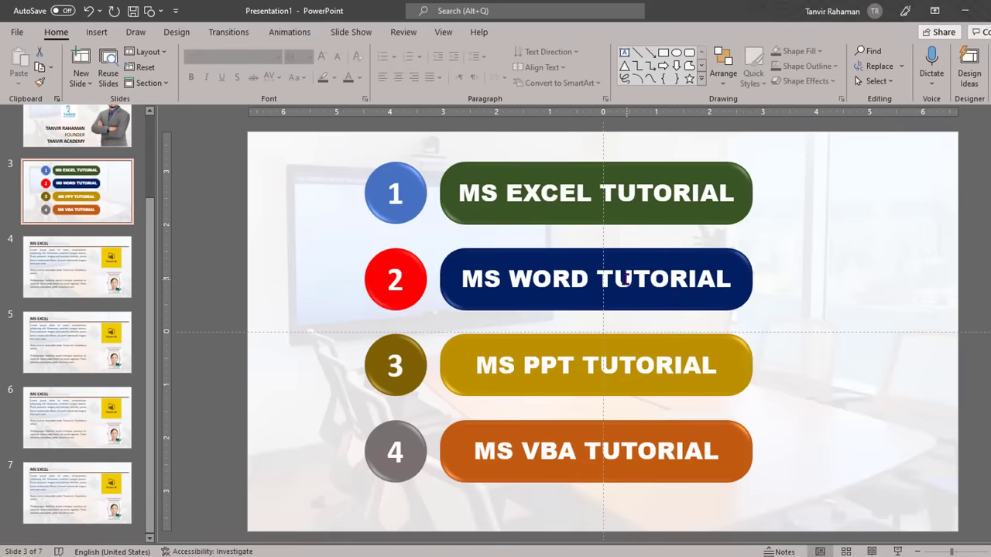
pyautogui.click(62, 341)
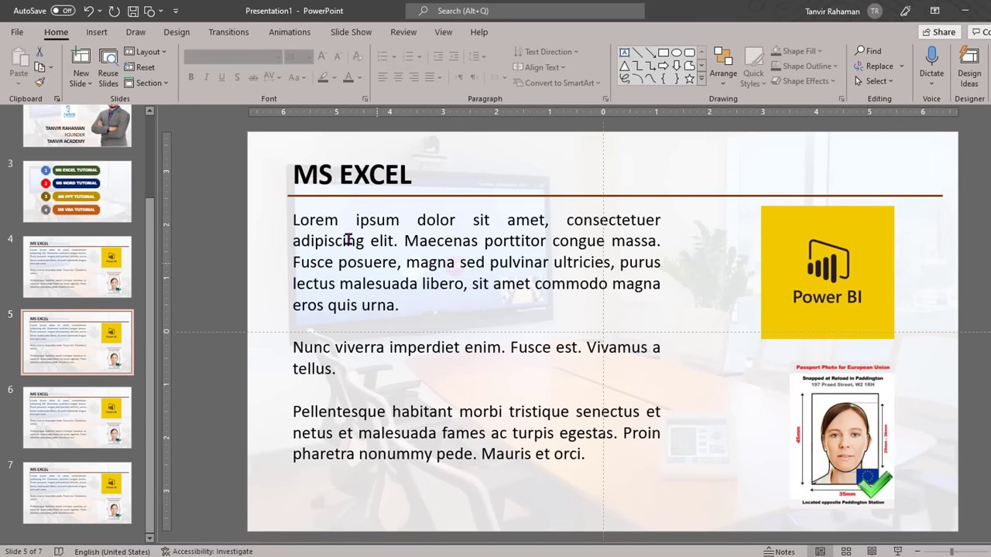
# Step: Retitle the first copy MS WORD and widen its title box to one line
pyautogui.doubleClick(349, 178)
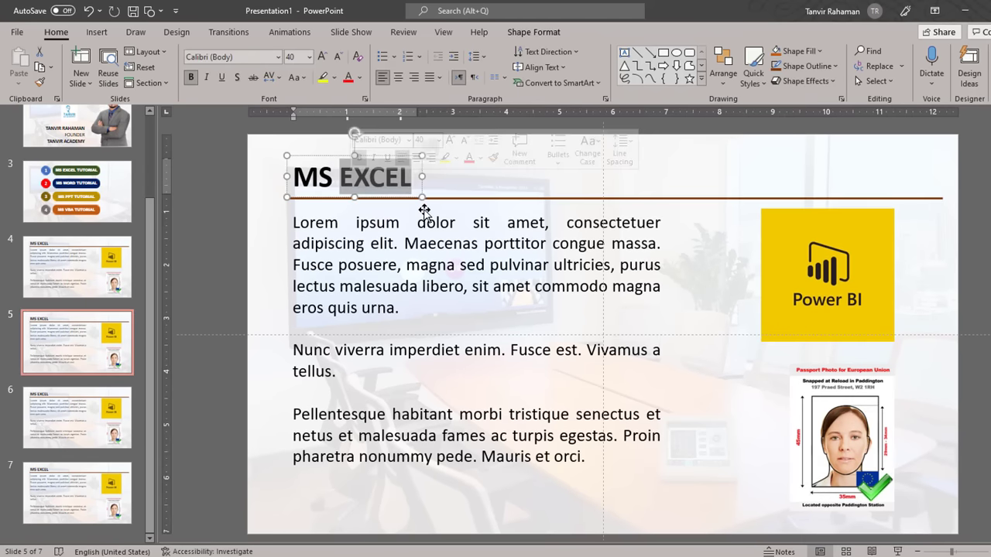
pyautogui.write('wOR')
pyautogui.press('BackSpace')
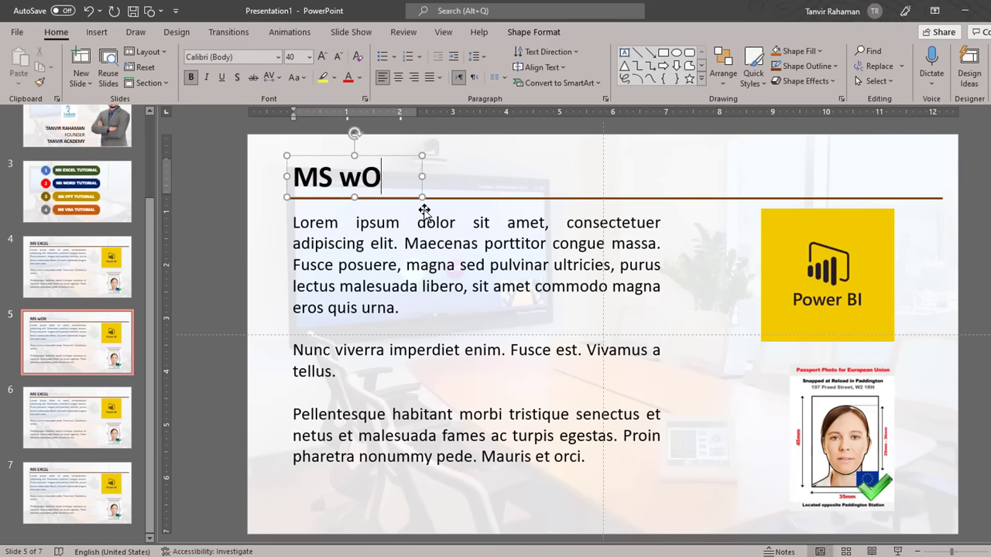
pyautogui.press('BackSpace')
pyautogui.press('BackSpace')
pyautogui.write('WORD')
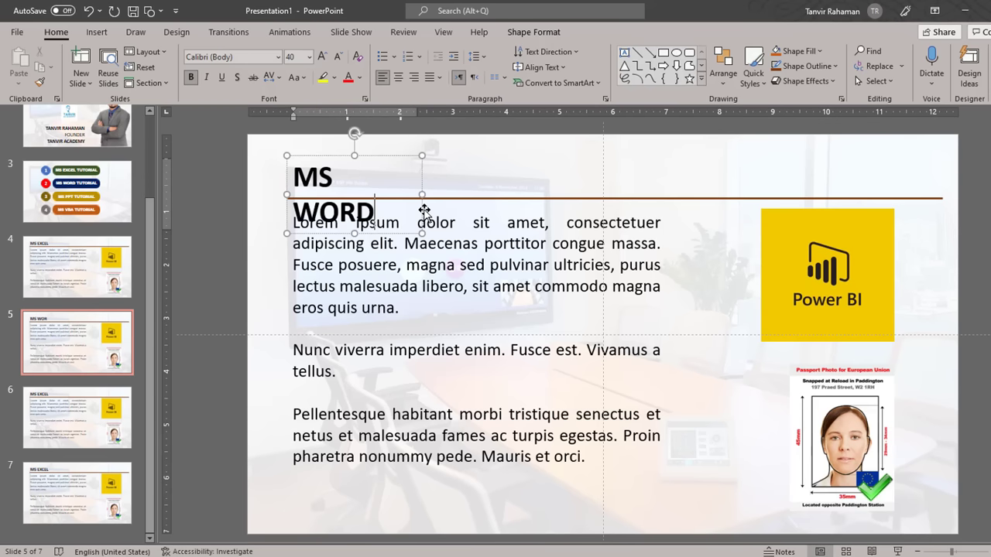
pyautogui.moveTo(425, 193); pyautogui.dragTo(453, 186)
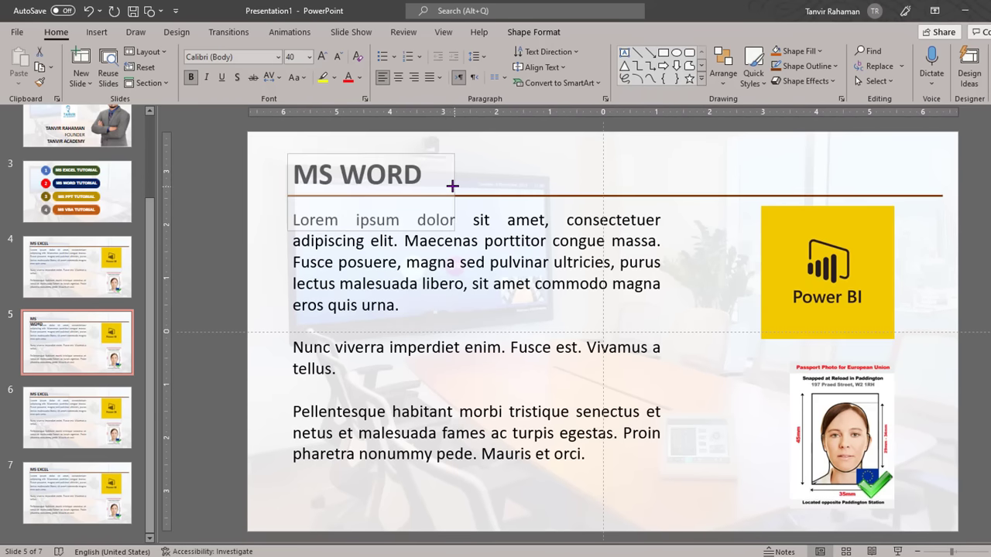
pyautogui.click(767, 263)
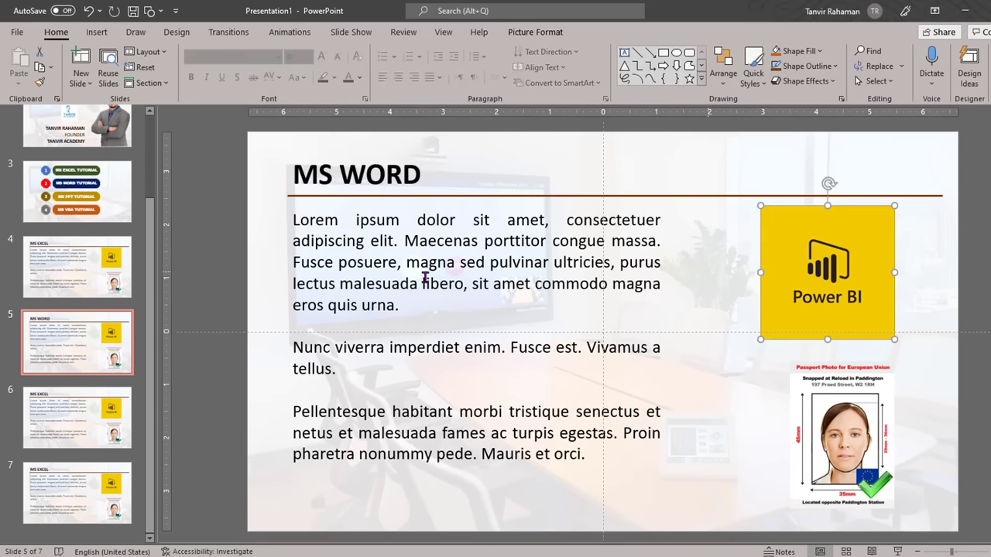
pyautogui.click(323, 263)
# Step: Retitle the second copy MS PPT
pyautogui.click(63, 426)
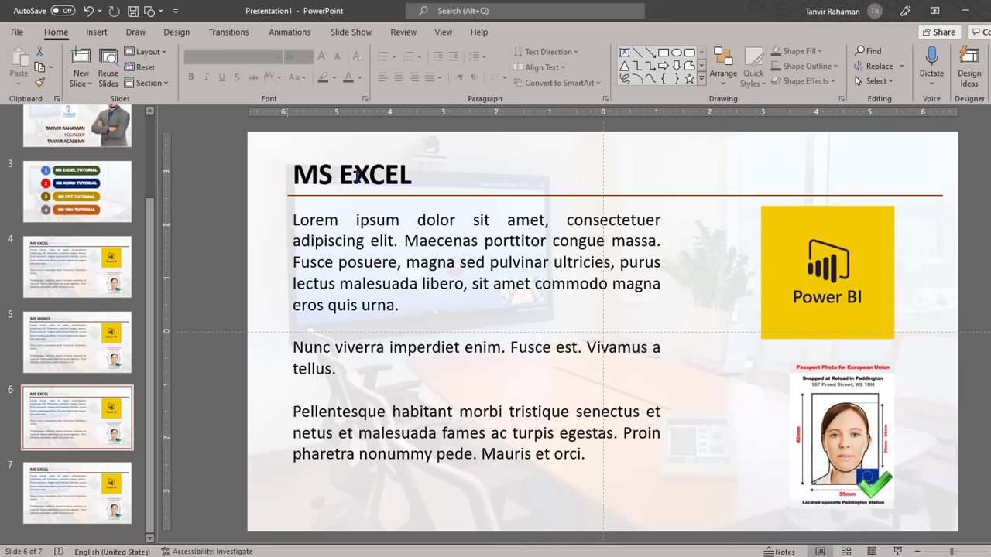
pyautogui.doubleClick(377, 170)
pyautogui.write('PP')
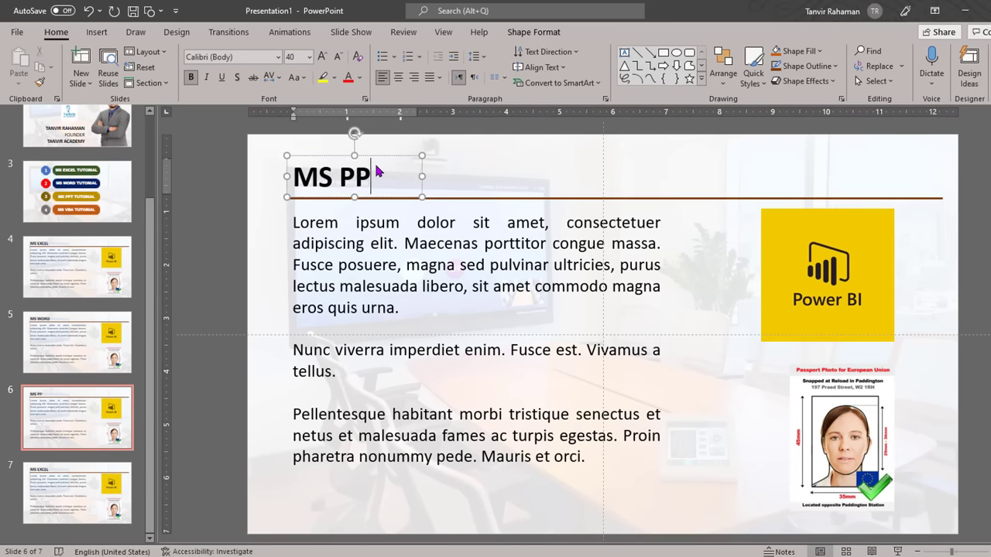
pyautogui.write('T')
pyautogui.scroll(-1, 356, 174)
# Step: Retitle the last copy MS EXCEL VBA, widen its title, and add a blank eighth slide
pyautogui.doubleClick(362, 172)
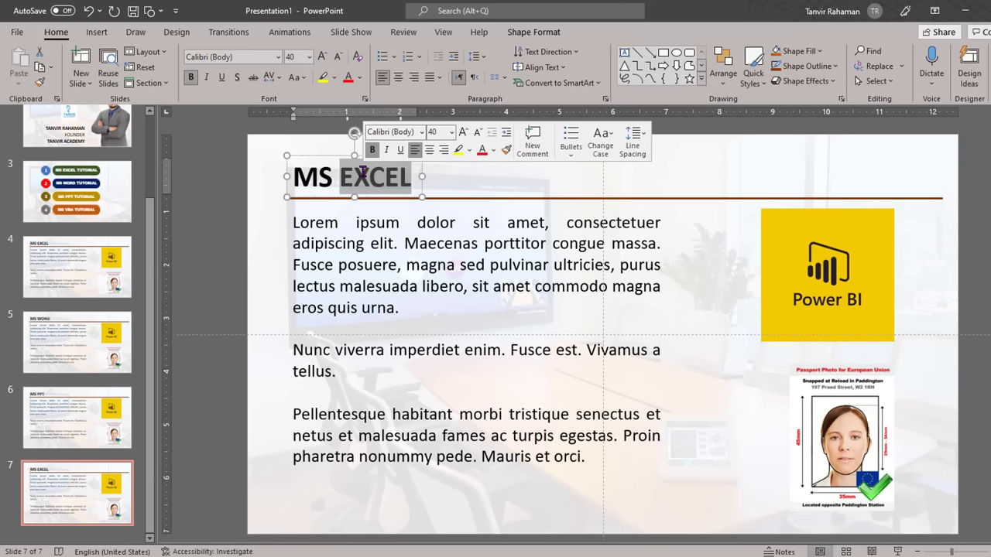
pyautogui.click(405, 181)
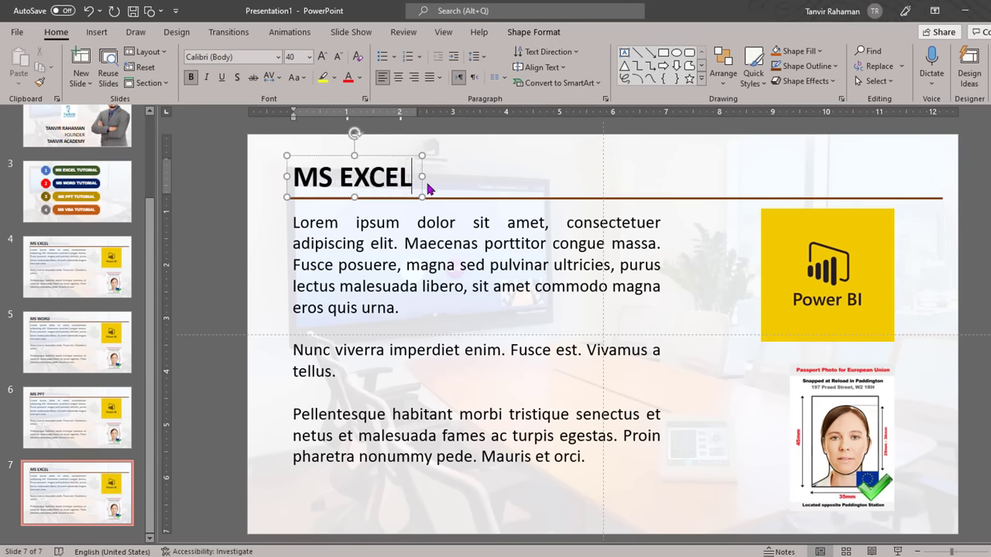
pyautogui.press('Return')
pyautogui.write('VBA')
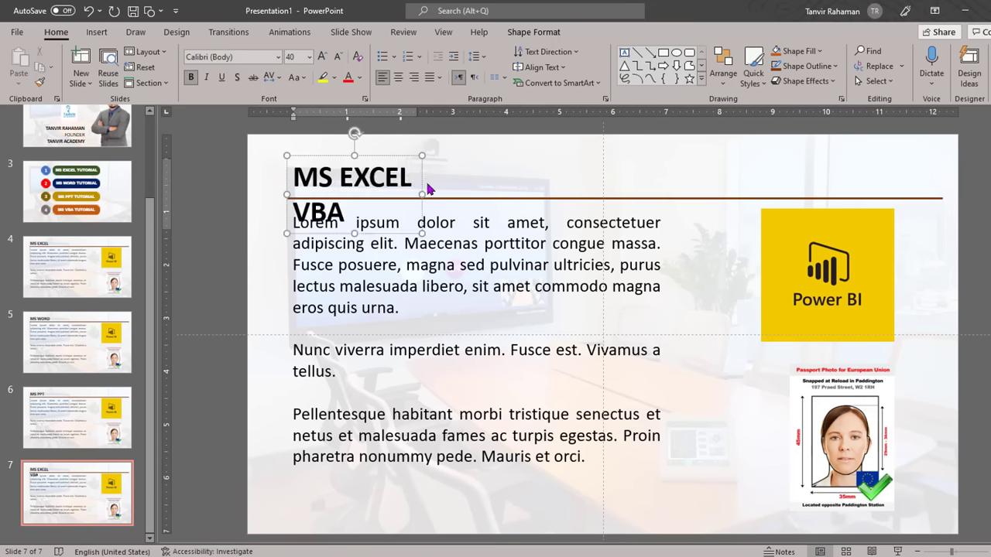
pyautogui.moveTo(422, 193); pyautogui.dragTo(486, 180)
pyautogui.click(106, 385)
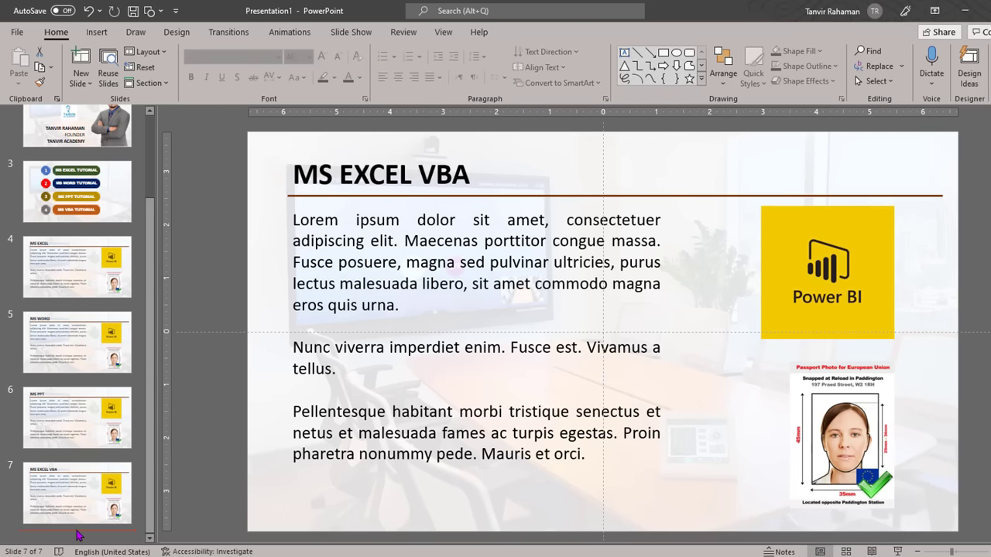
pyautogui.click(71, 57)
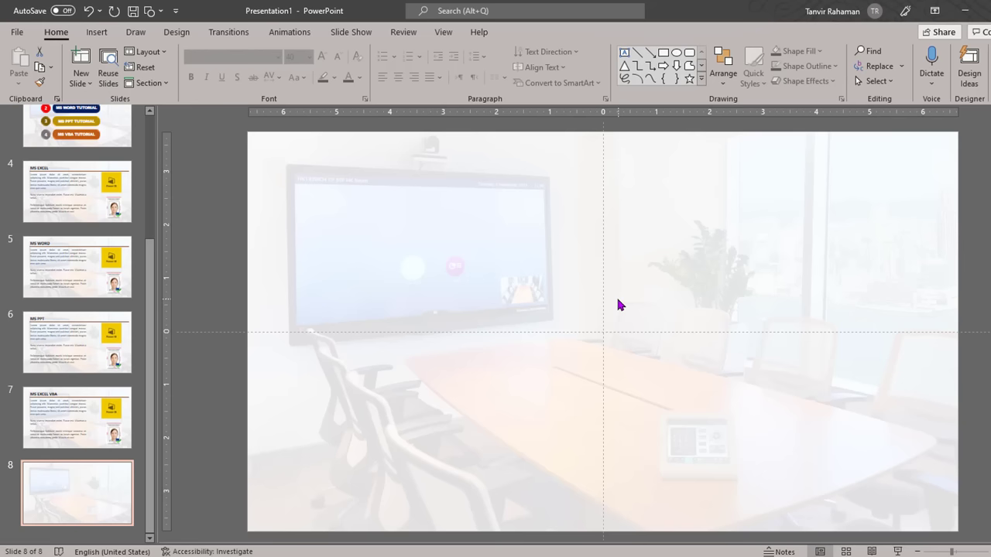
# Step: Draw a centred text box reading THANK YOU, enlarged to 138 pt on one line
pyautogui.click(624, 52)
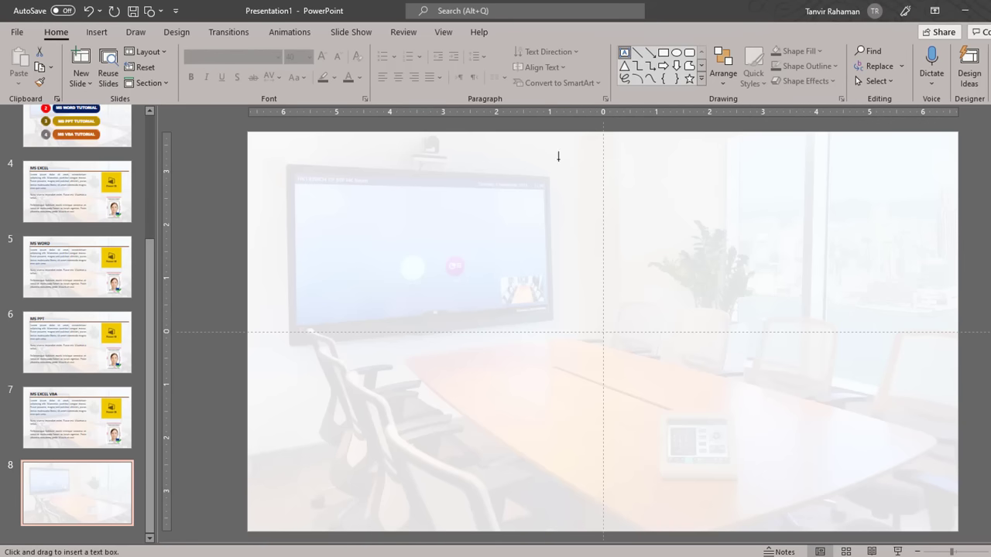
pyautogui.moveTo(388, 219); pyautogui.dragTo(860, 444)
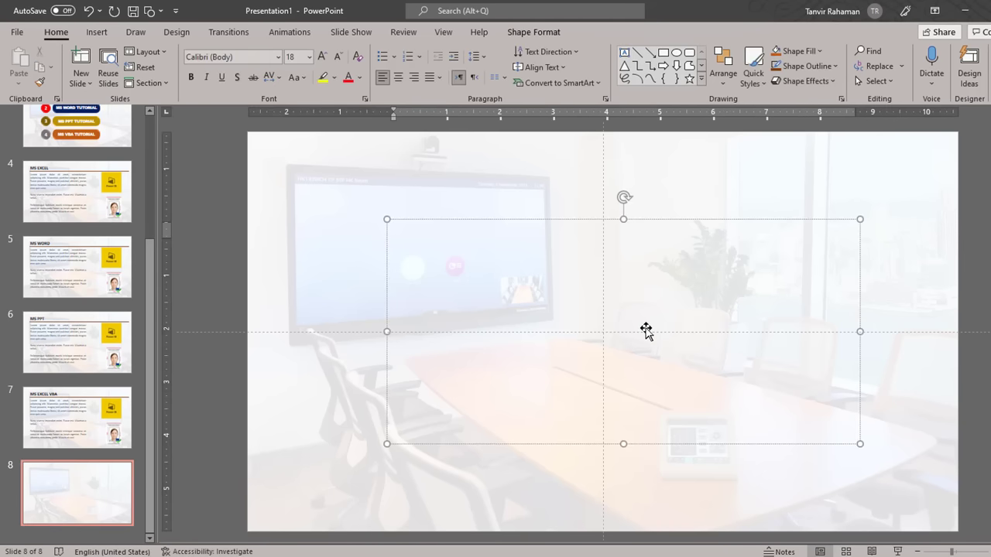
pyautogui.write('THANK YOU')
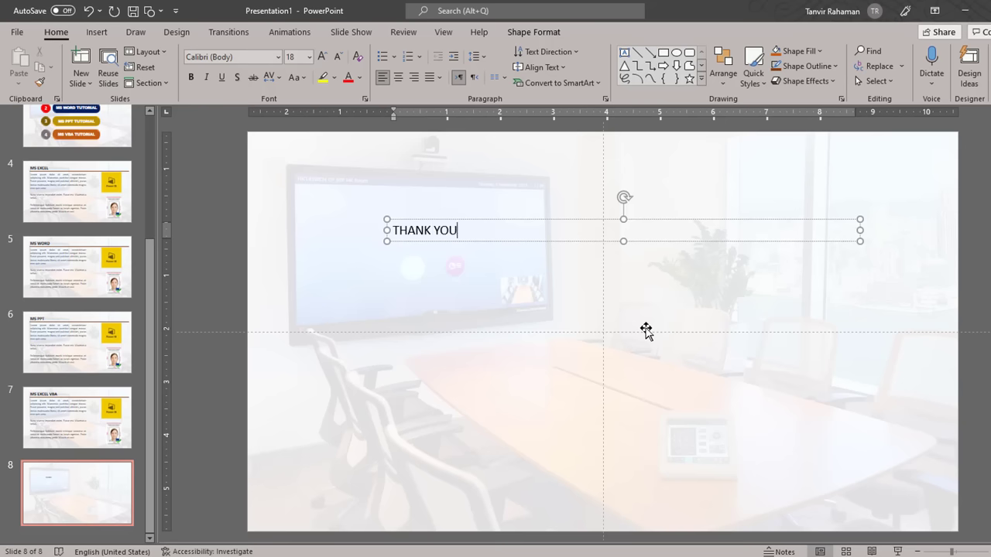
pyautogui.hotkey('ctrl', 'a')
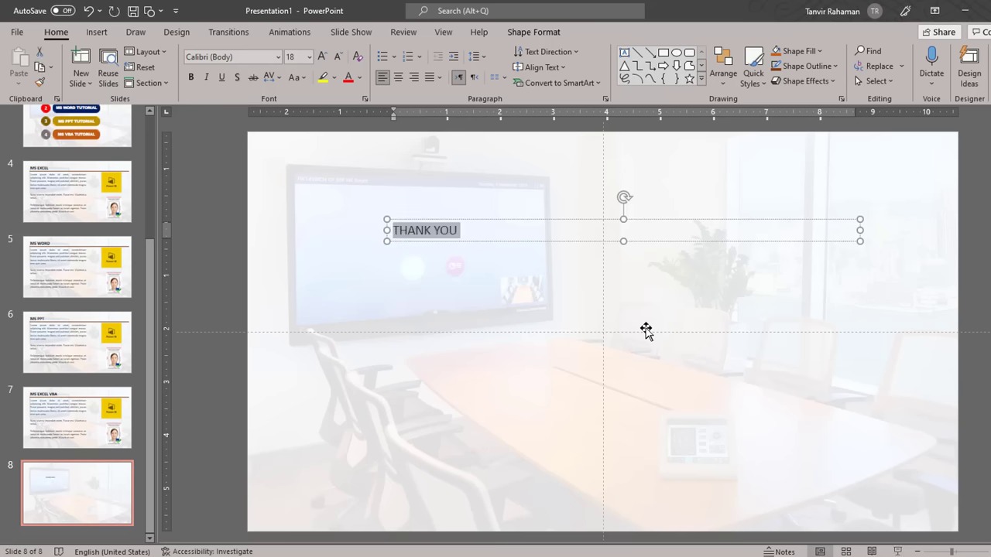
pyautogui.hotkey('ctrl', 'shift', '.')
pyautogui.hotkey('ctrl', 'shift', '.')
pyautogui.hotkey('ctrl', 'shift', '.')
pyautogui.hotkey('ctrl', 'shift', '.')
pyautogui.hotkey('ctrl', 'shift', '.')
pyautogui.hotkey('ctrl', 'shift', '.')
pyautogui.hotkey('ctrl', 'shift', '.')
pyautogui.hotkey('ctrl', 'shift', '.')
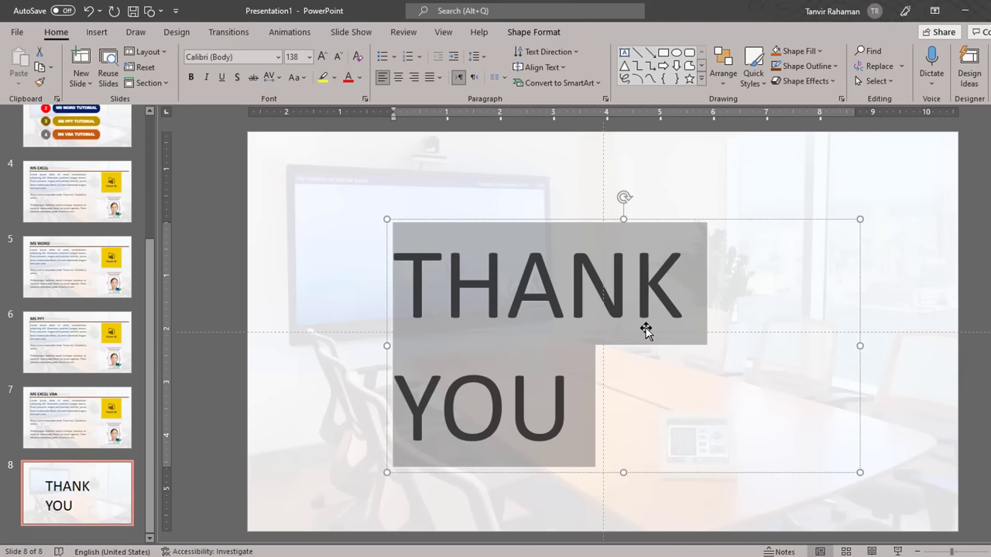
pyautogui.moveTo(860, 346); pyautogui.dragTo(904, 338)
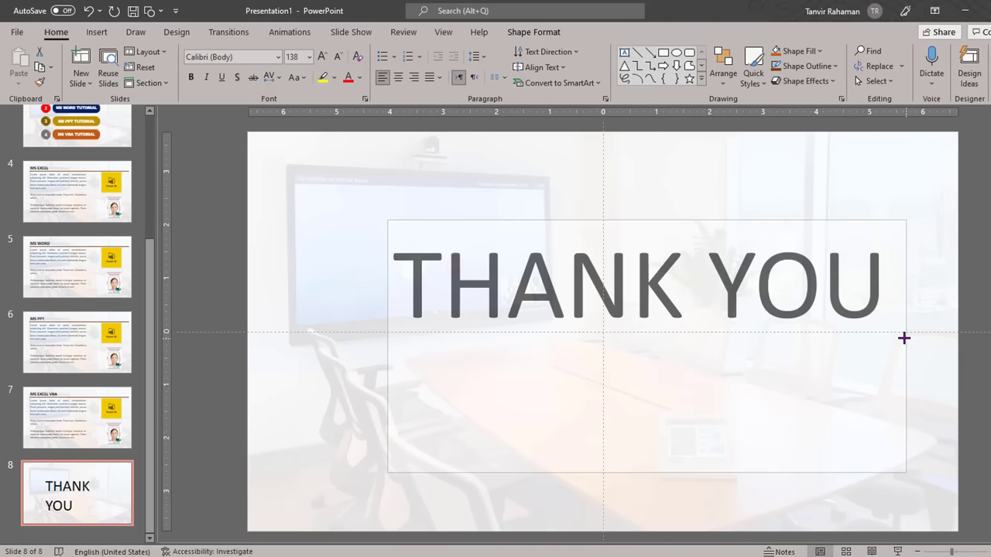
pyautogui.moveTo(754, 232); pyautogui.dragTo(735, 270)
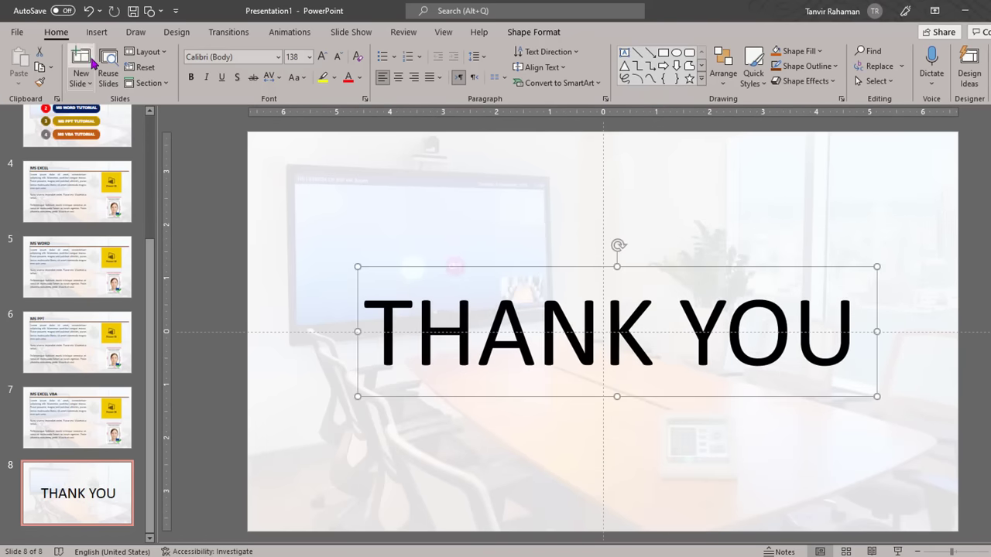
# Step: Set THANK YOU in Arial Black at 115 pt, then fit and centre the box
pyautogui.click(248, 59)
pyautogui.click(280, 61)
pyautogui.click(276, 151)
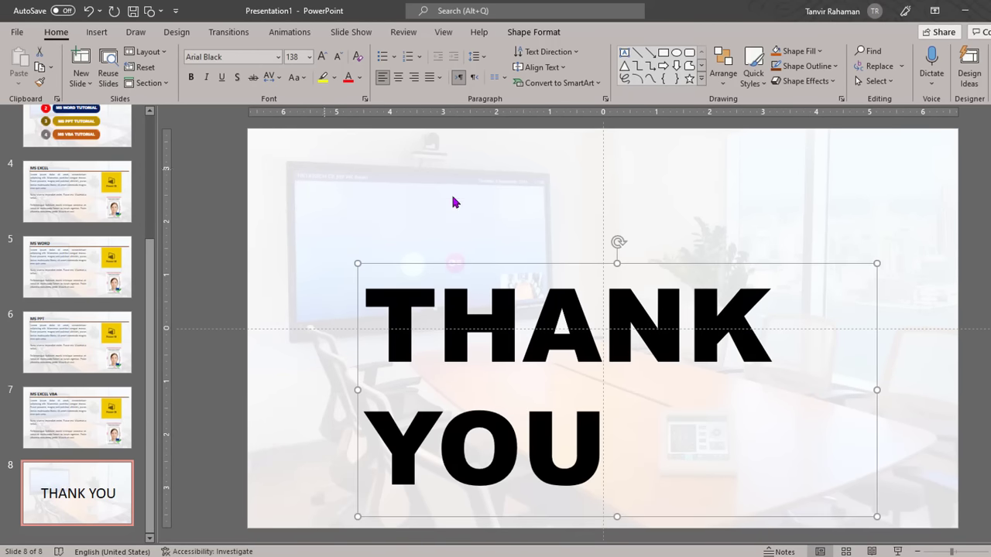
pyautogui.moveTo(878, 387); pyautogui.dragTo(948, 389)
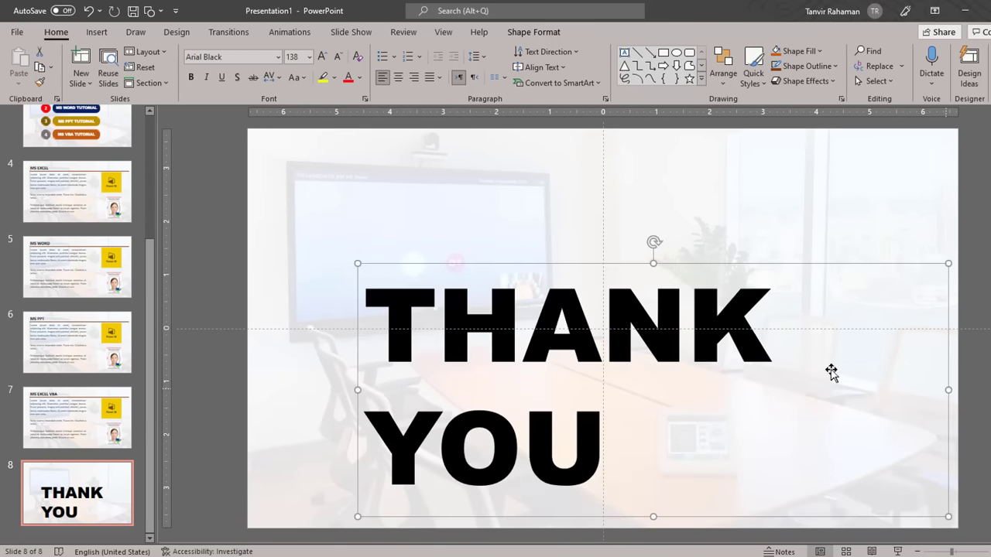
pyautogui.moveTo(348, 390); pyautogui.dragTo(258, 389)
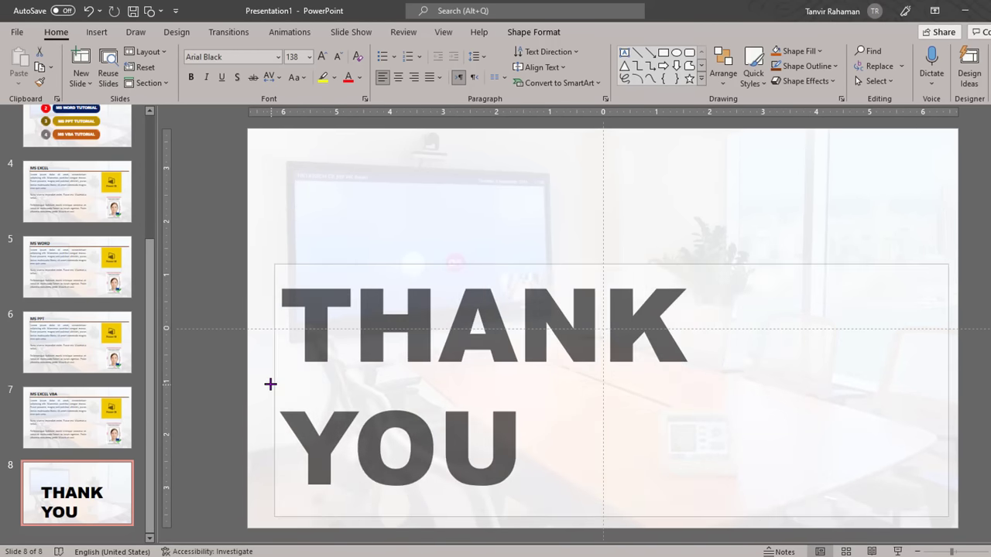
pyautogui.click(338, 56)
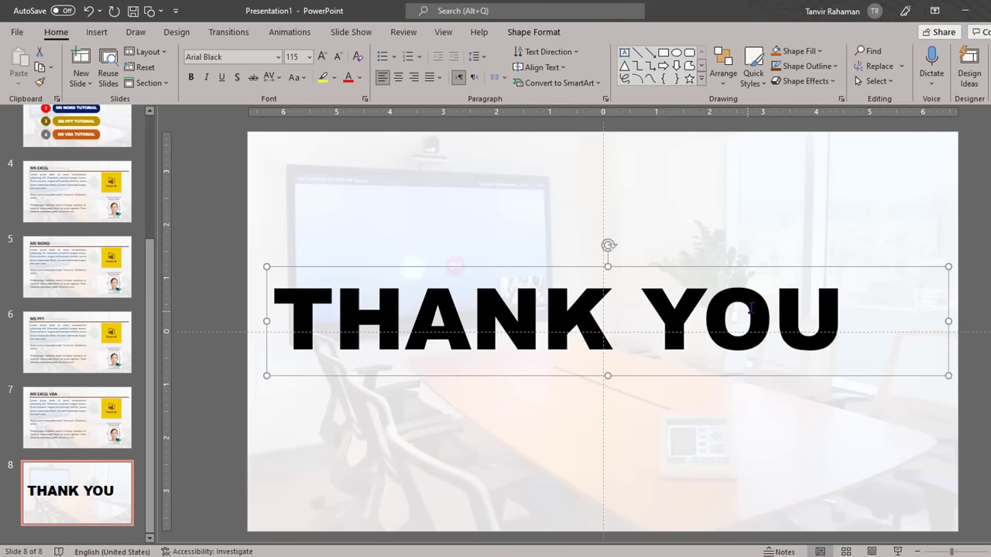
pyautogui.moveTo(948, 322); pyautogui.dragTo(849, 318)
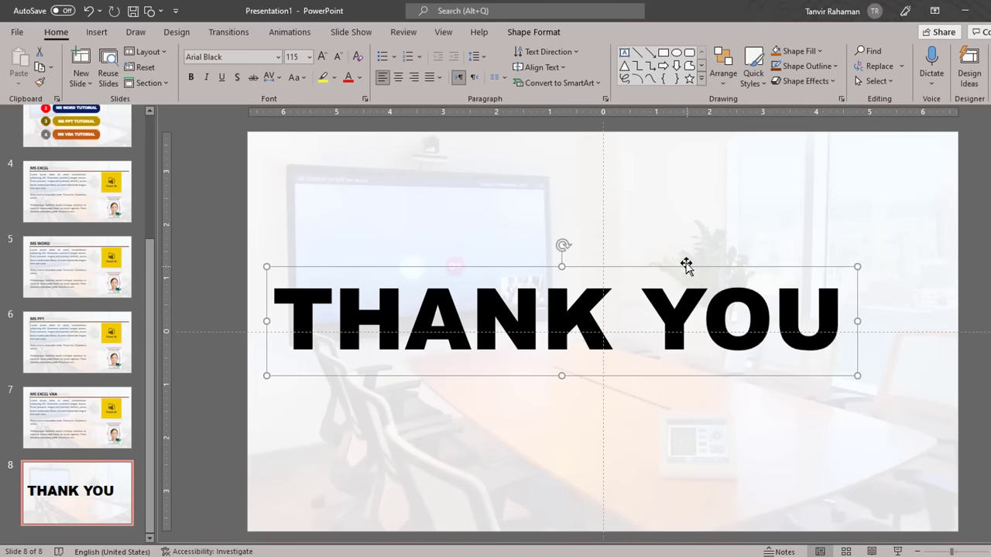
pyautogui.moveTo(686, 261); pyautogui.dragTo(731, 276)
# Step: Add a touching reflection text effect under THANK YOU
pyautogui.click(718, 288)
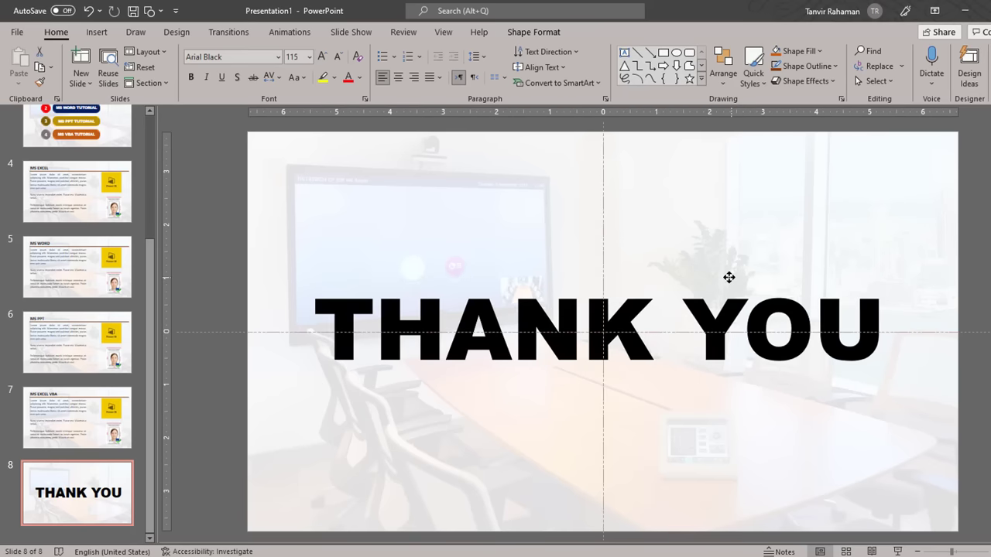
pyautogui.click(533, 34)
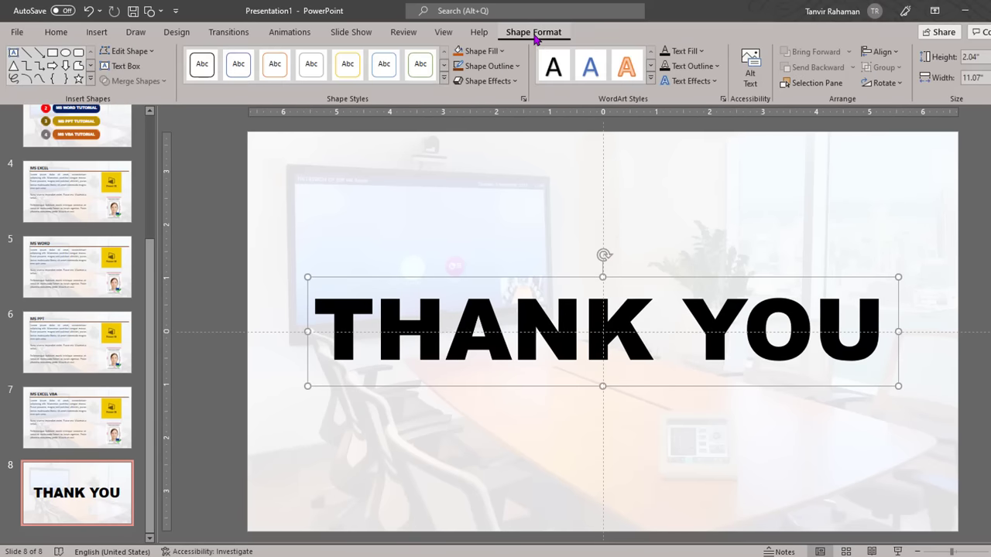
pyautogui.click(690, 80)
pyautogui.moveTo(717, 112)
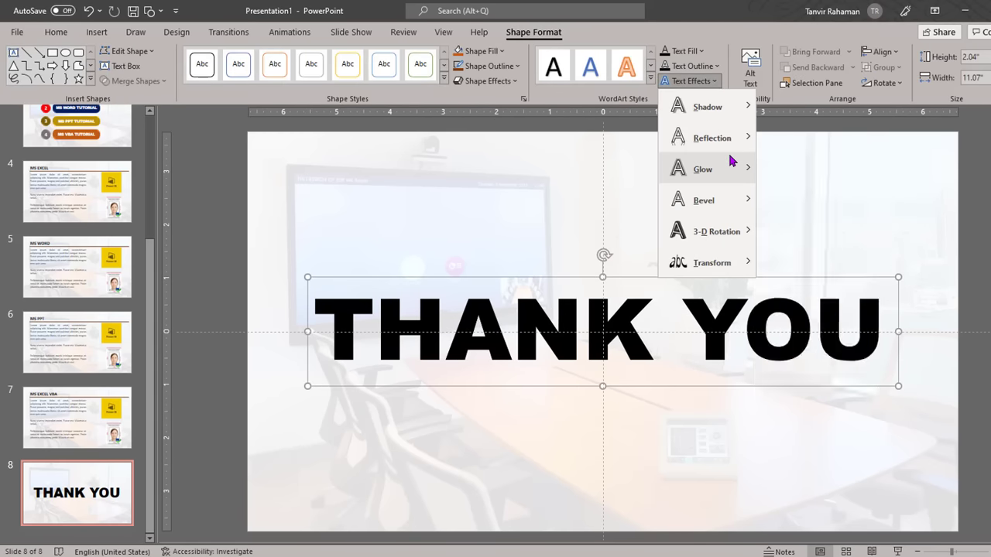
pyautogui.moveTo(728, 166)
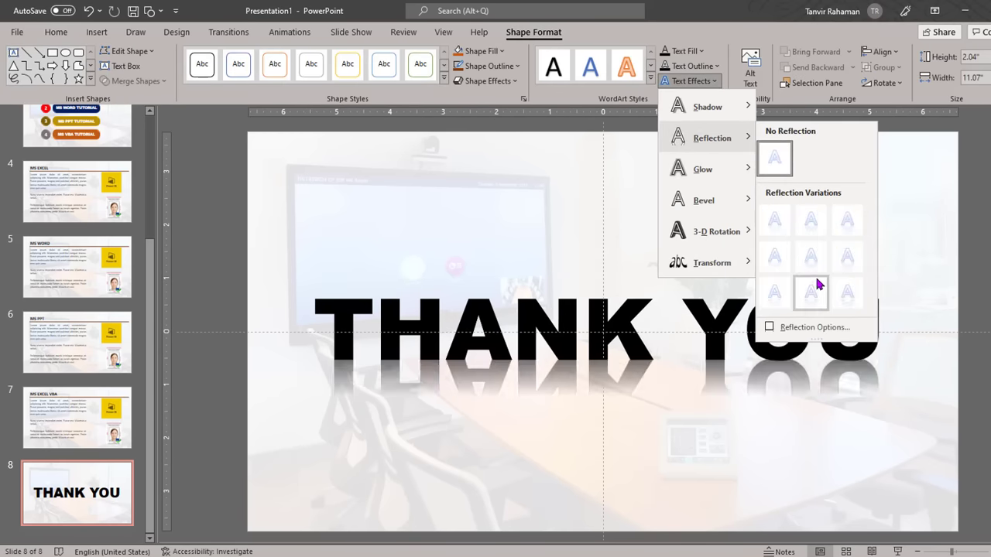
pyautogui.click(810, 222)
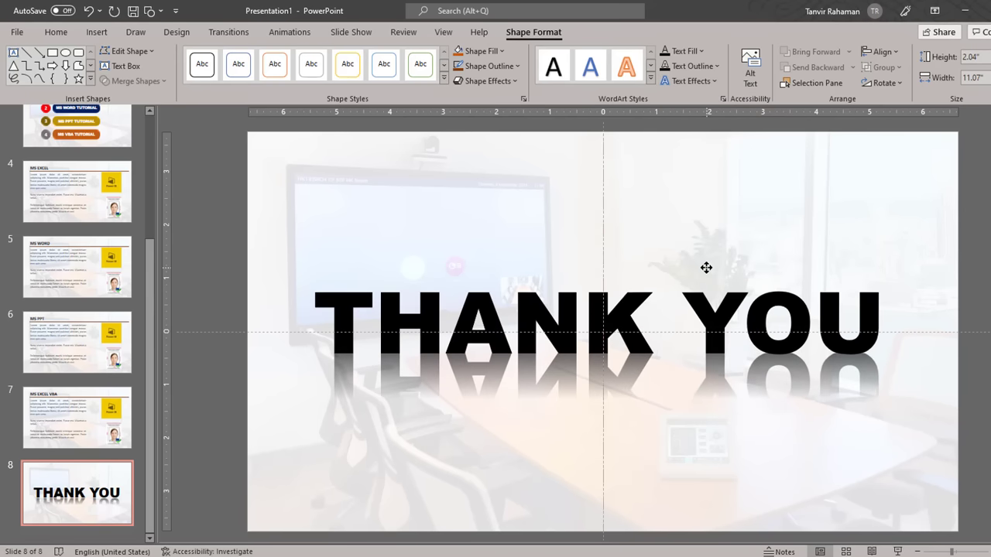
# Step: Colour the THANK YOU text dark gold and deselect it
pyautogui.click(703, 268)
pyautogui.click(702, 51)
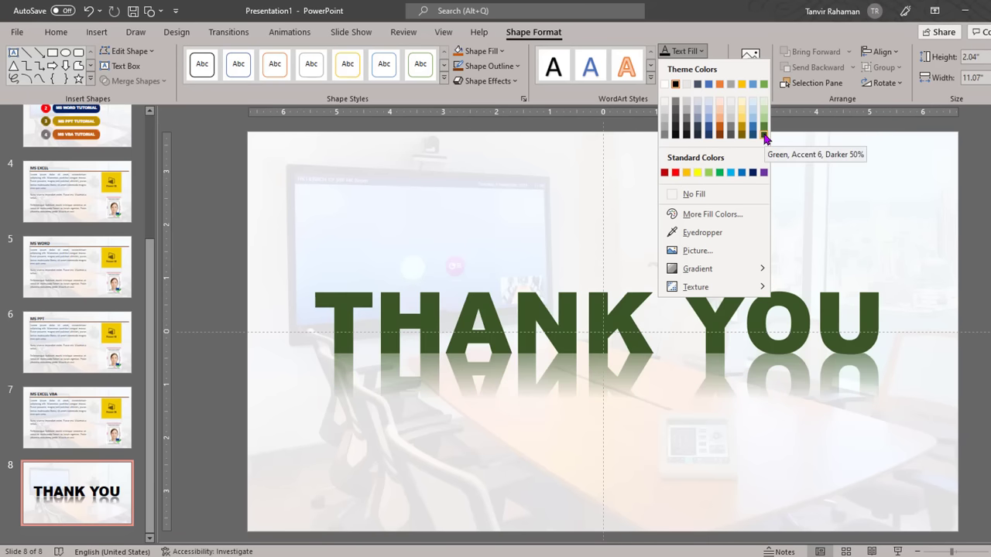
pyautogui.click(742, 129)
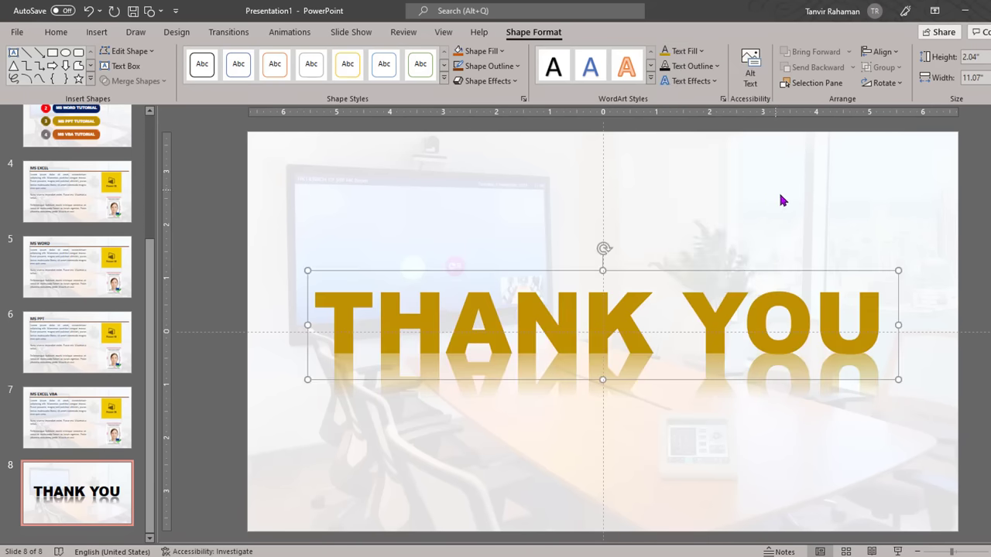
pyautogui.click(778, 190)
pyautogui.scroll(3, 181, 256)
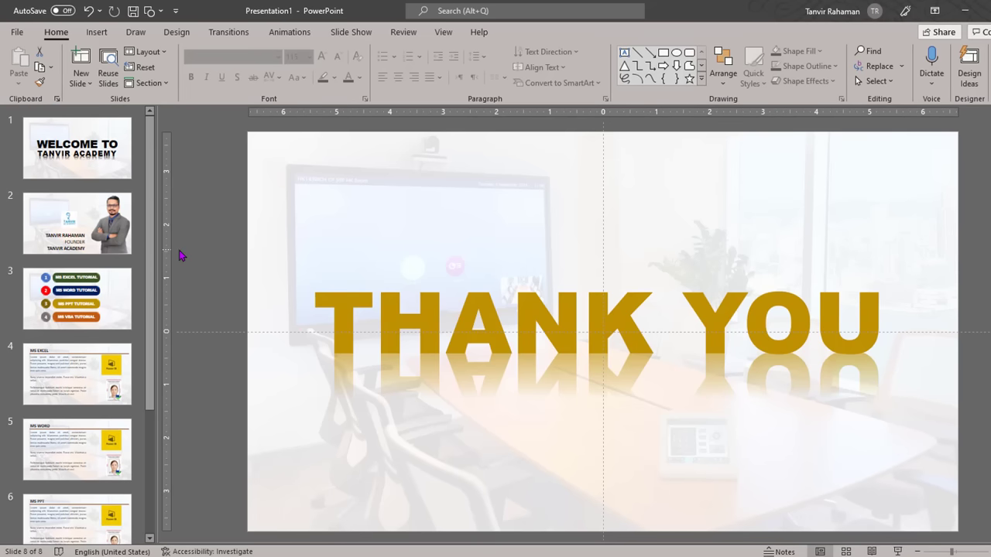
pyautogui.scroll(-3, 69, 376)
pyautogui.scroll(-2, 71, 376)
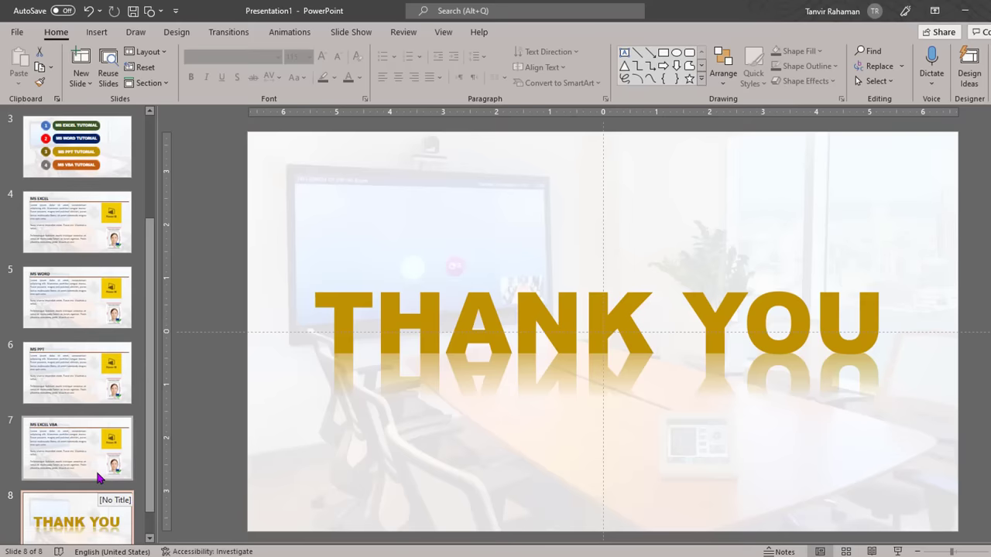
pyautogui.scroll(3, 98, 477)
pyautogui.scroll(2, 99, 478)
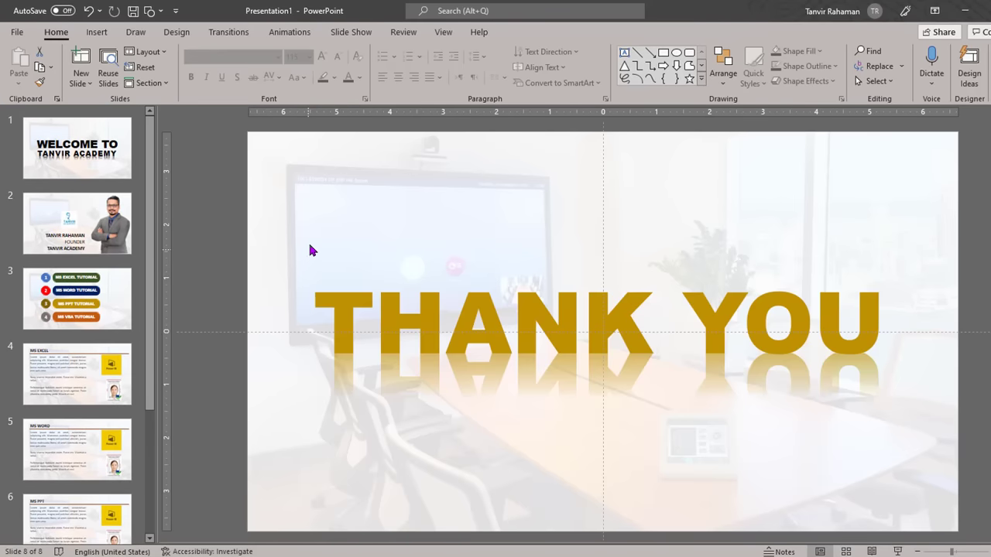
pyautogui.click(897, 551)
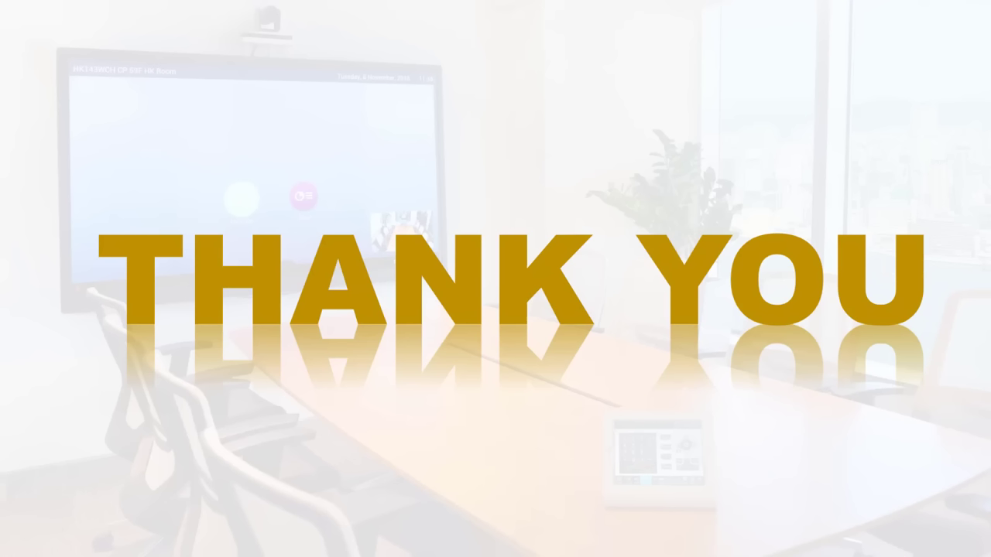
pyautogui.press('Escape')
pyautogui.scroll(3, 107, 225)
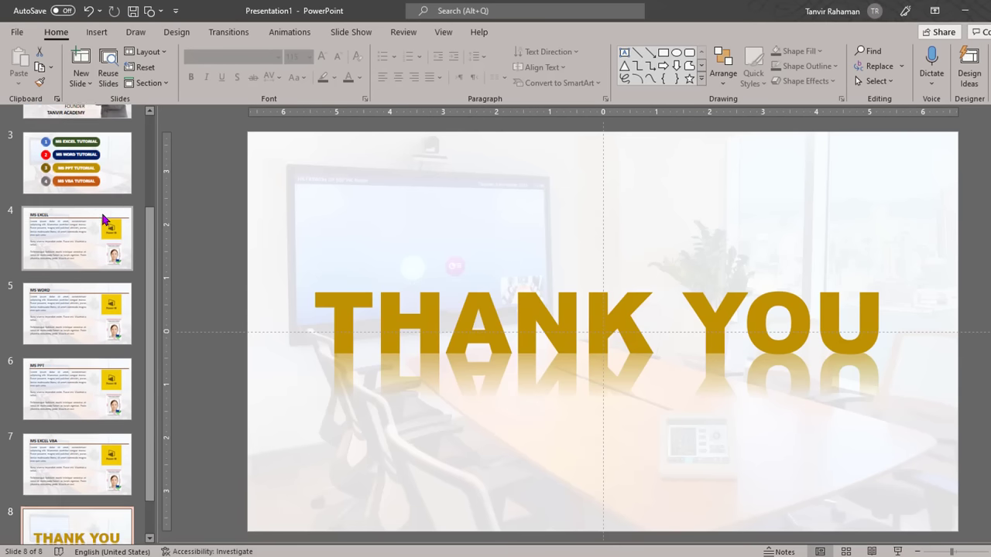
pyautogui.scroll(2, 107, 225)
pyautogui.scroll(1, 107, 224)
pyautogui.click(77, 131)
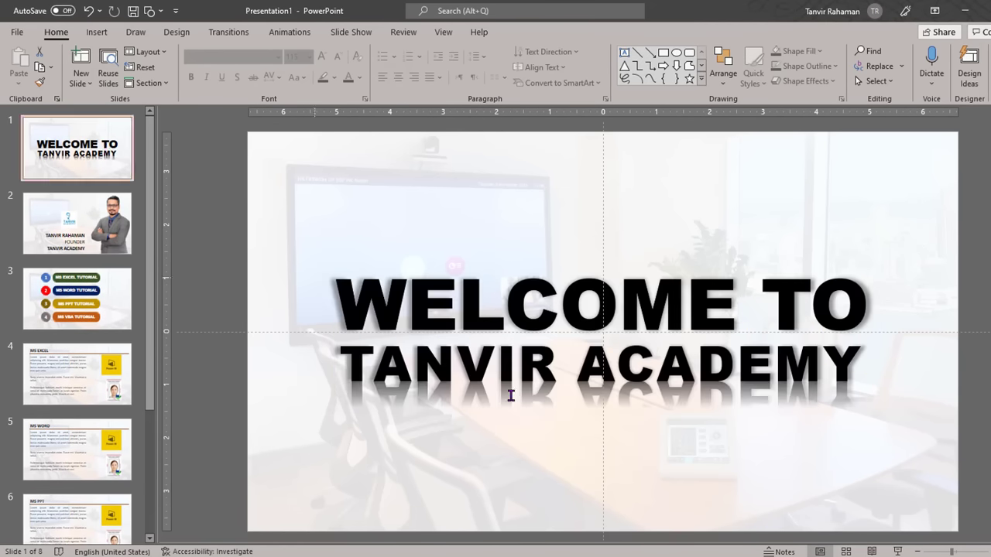
pyautogui.click(897, 551)
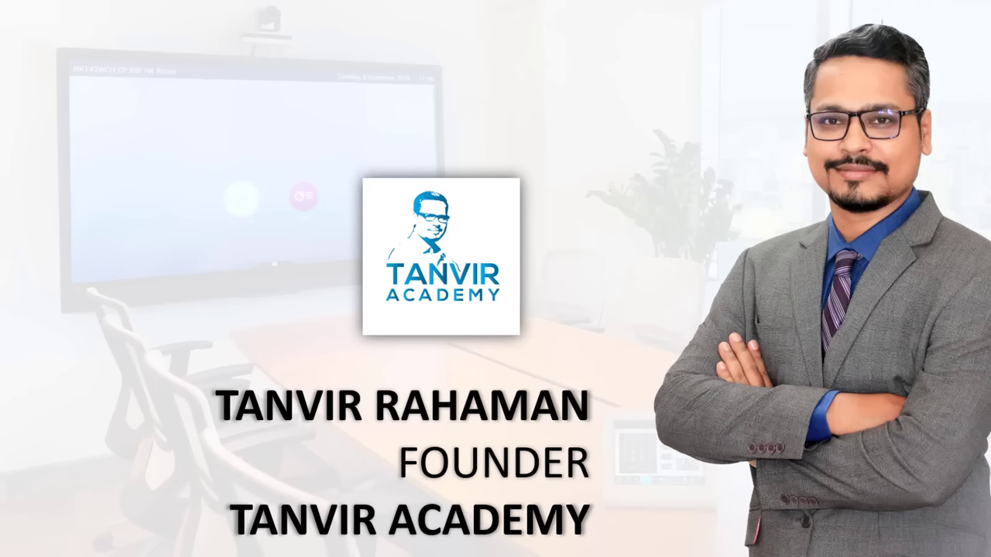
pyautogui.press('Right')
pyautogui.press('Right')
pyautogui.press('Right')
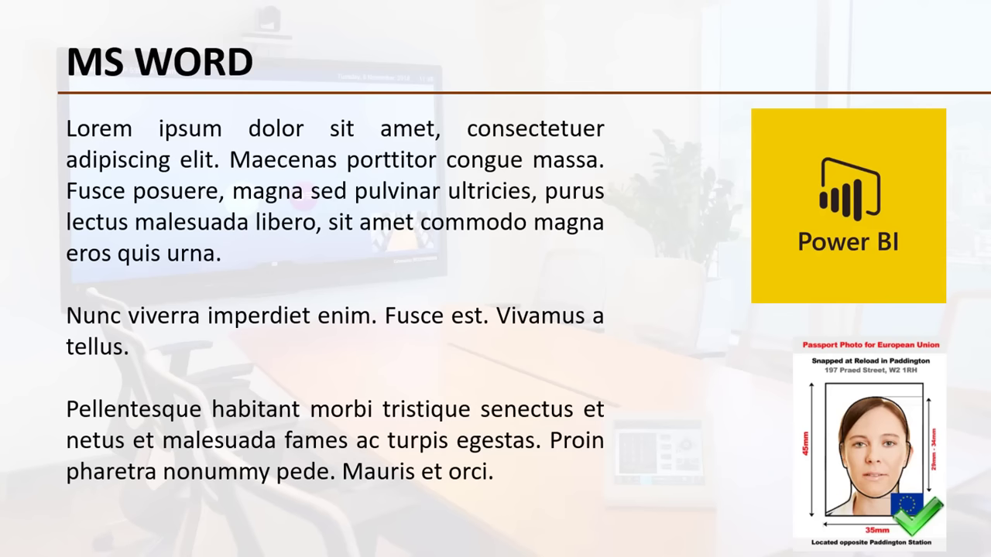
pyautogui.press('Right')
pyautogui.press('Right')
pyautogui.press('Right')
pyautogui.press('Escape')
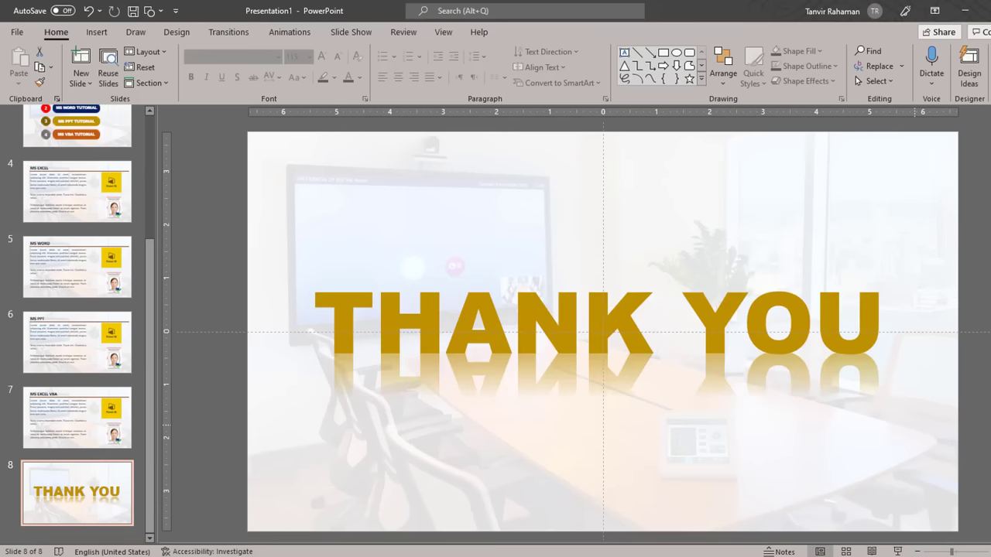
pyautogui.scroll(1, 85, 355)
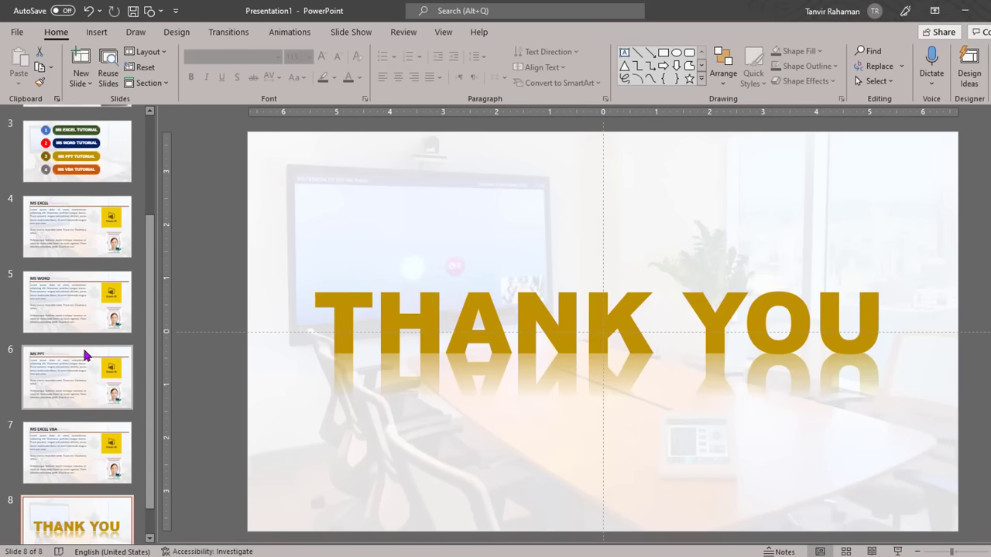
# Step: Link the MS EXCEL TUTORIAL button on the menu slide to slide 4
pyautogui.click(121, 171)
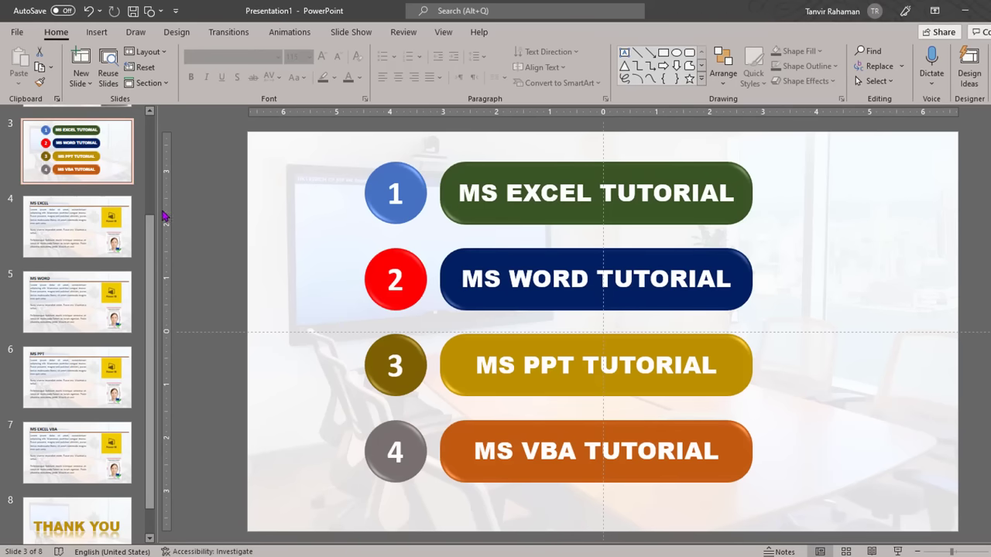
pyautogui.click(98, 229)
pyautogui.click(85, 176)
pyautogui.click(732, 171)
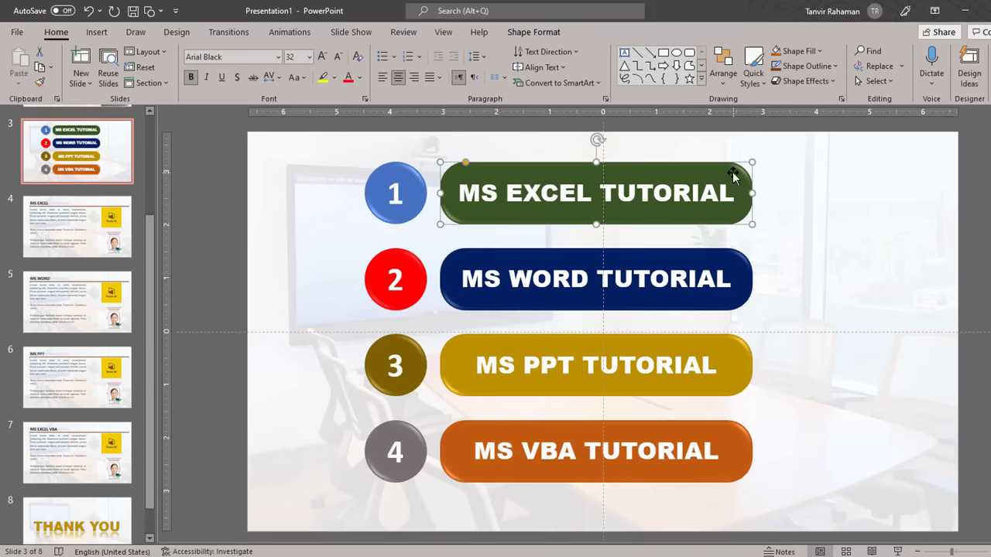
pyautogui.rightClick(732, 173)
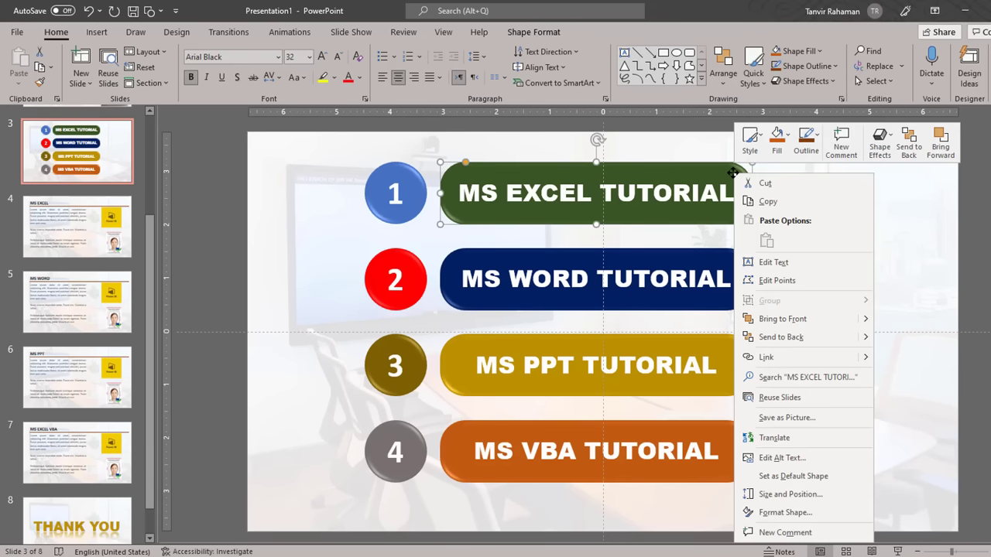
pyautogui.click(792, 360)
pyautogui.click(341, 267)
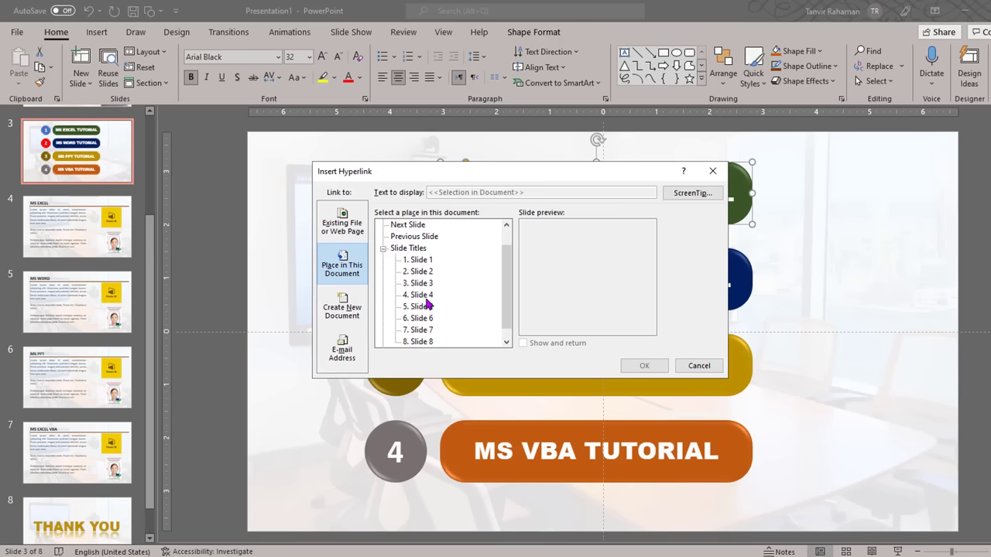
pyautogui.click(422, 295)
pyautogui.click(649, 367)
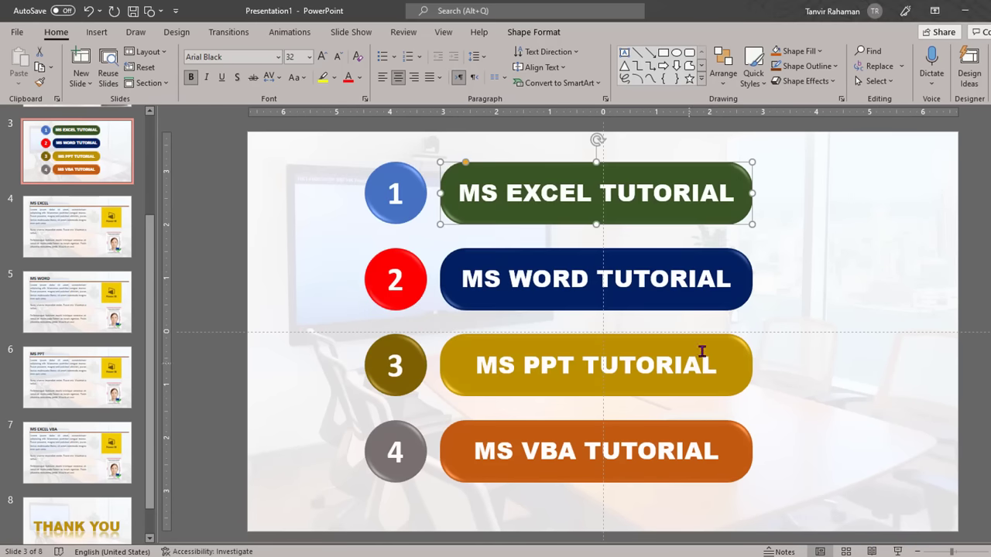
# Step: Link the MS WORD TUTORIAL button to slide 5
pyautogui.click(746, 279)
pyautogui.rightClick(745, 279)
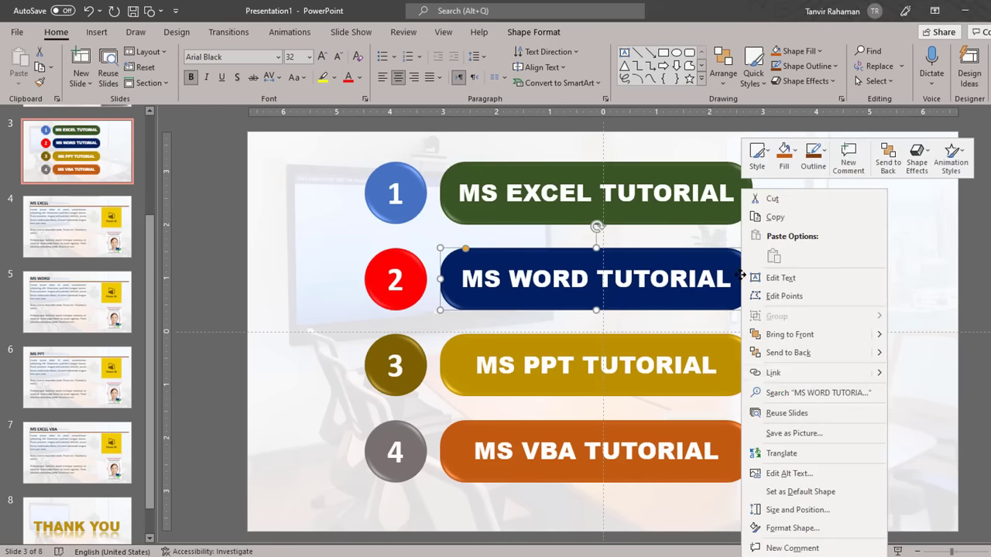
pyautogui.click(770, 374)
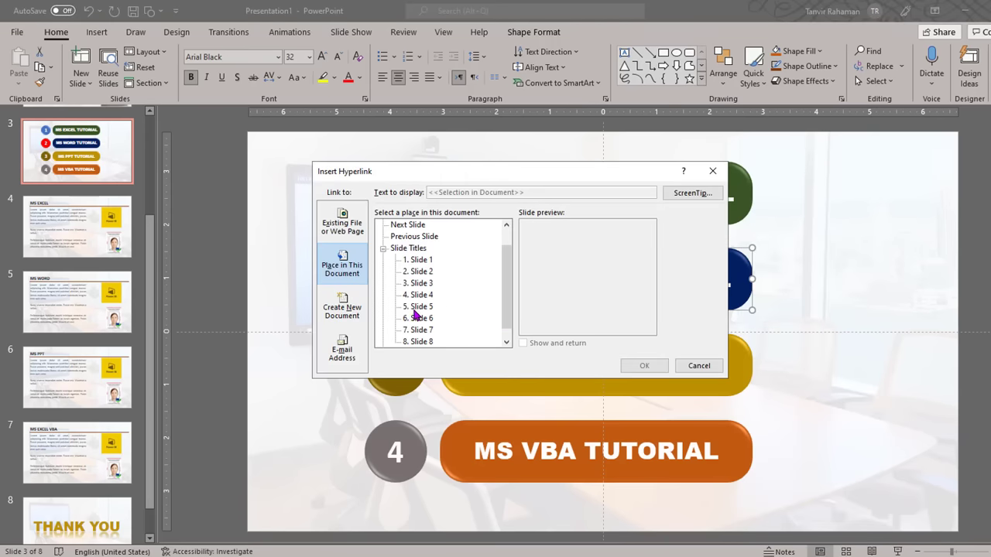
pyautogui.click(414, 311)
pyautogui.click(645, 366)
# Step: Link the MS PPT TUTORIAL button to slide 6
pyautogui.click(738, 369)
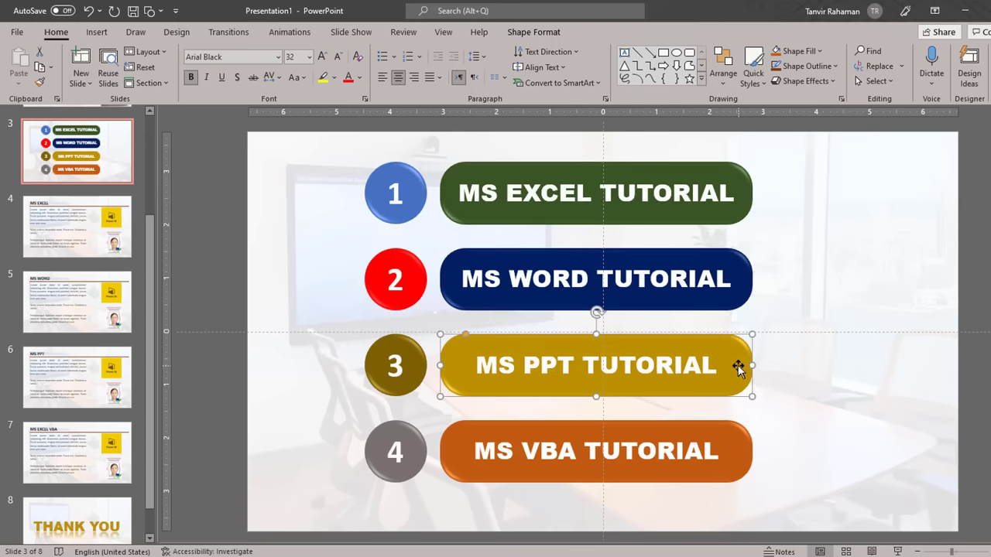
pyautogui.rightClick(738, 369)
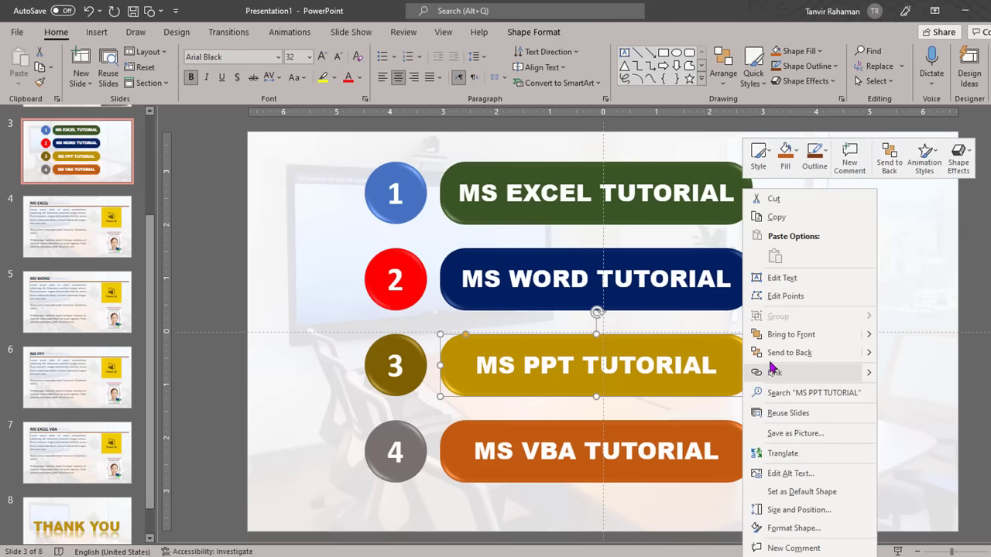
pyautogui.click(776, 373)
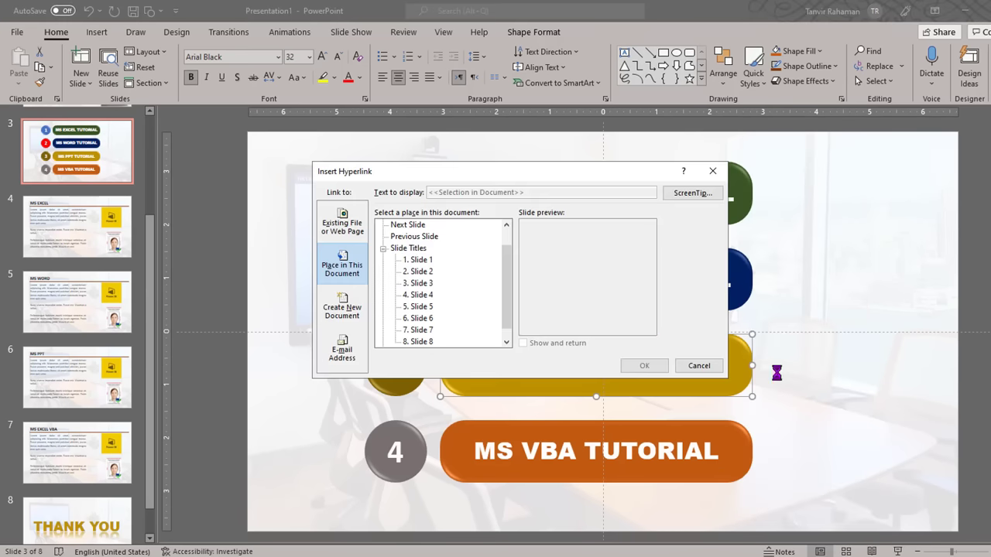
pyautogui.click(422, 320)
pyautogui.click(646, 370)
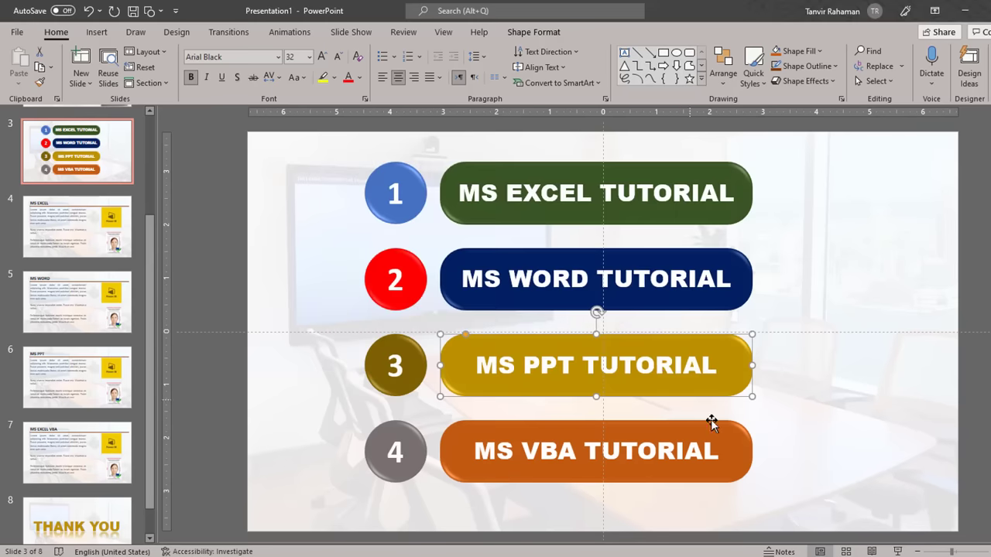
# Step: Link the MS VBA TUTORIAL button to slide 7, then return to the menu slide
pyautogui.rightClick(739, 445)
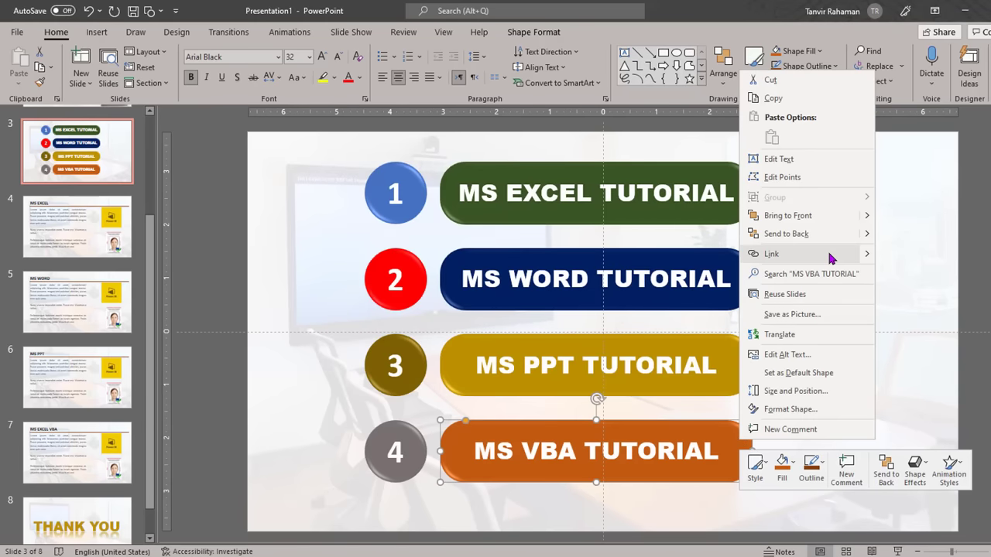
pyautogui.click(798, 258)
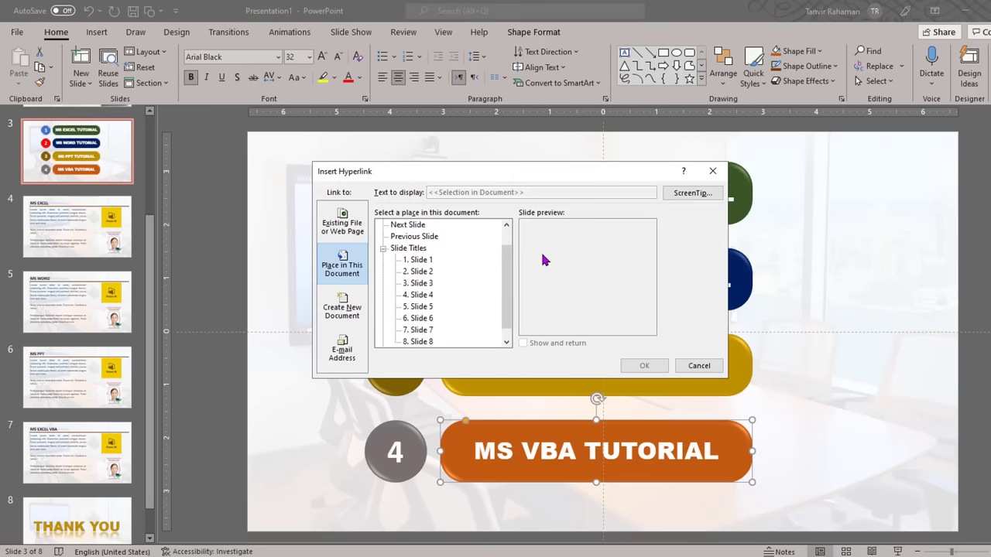
pyautogui.click(416, 342)
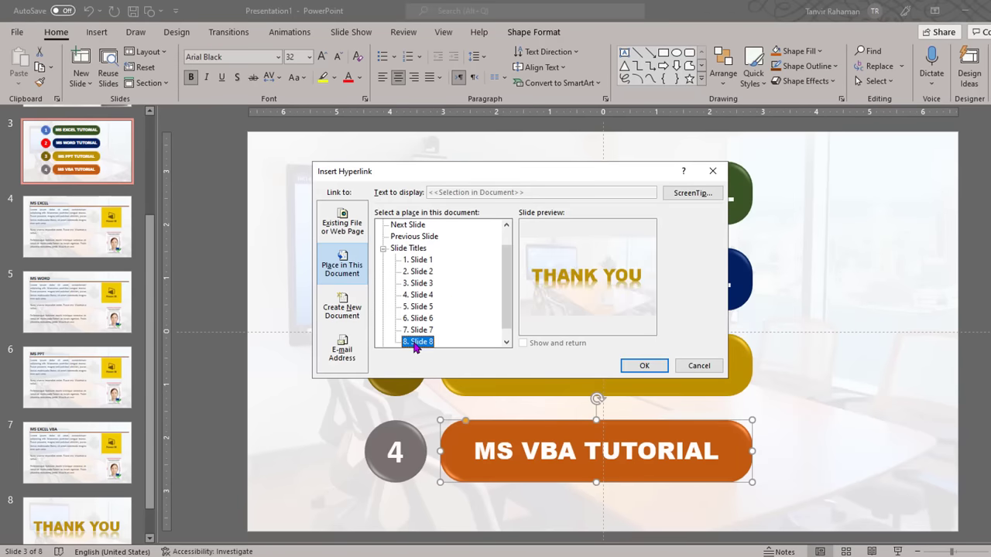
pyautogui.click(654, 366)
pyautogui.click(69, 216)
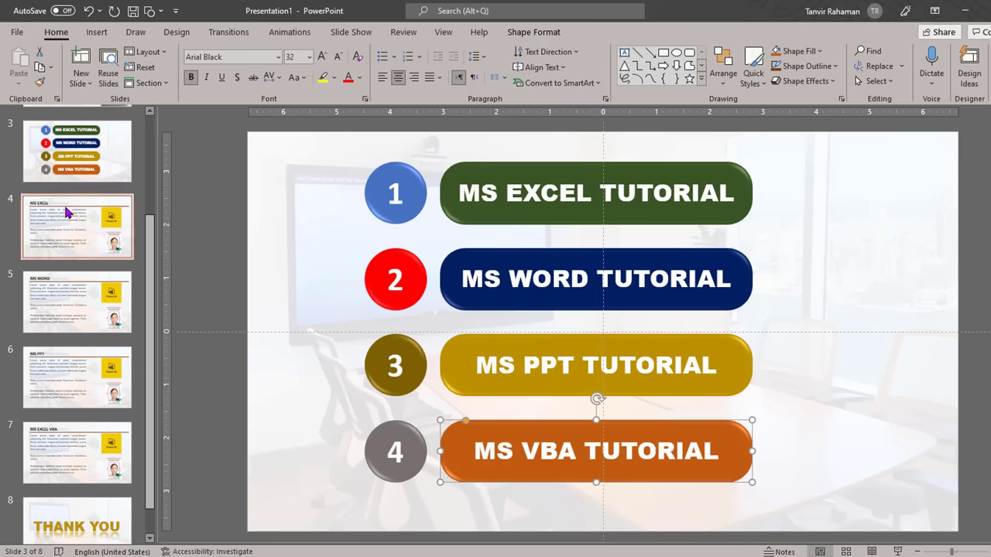
pyautogui.press('Up')
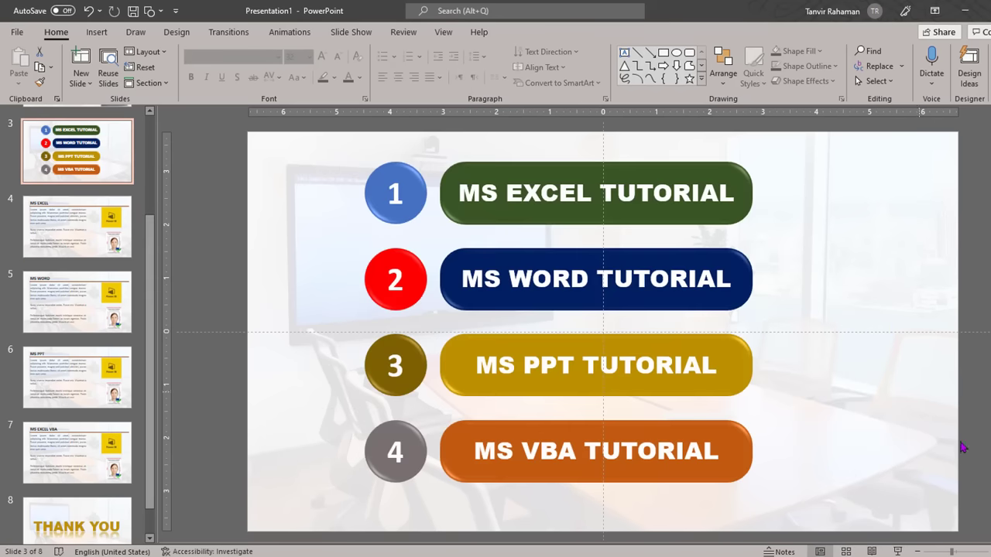
# Step: Run the slide show from the menu slide, test the MS EXCEL TUTORIAL link, and exit
pyautogui.click(897, 551)
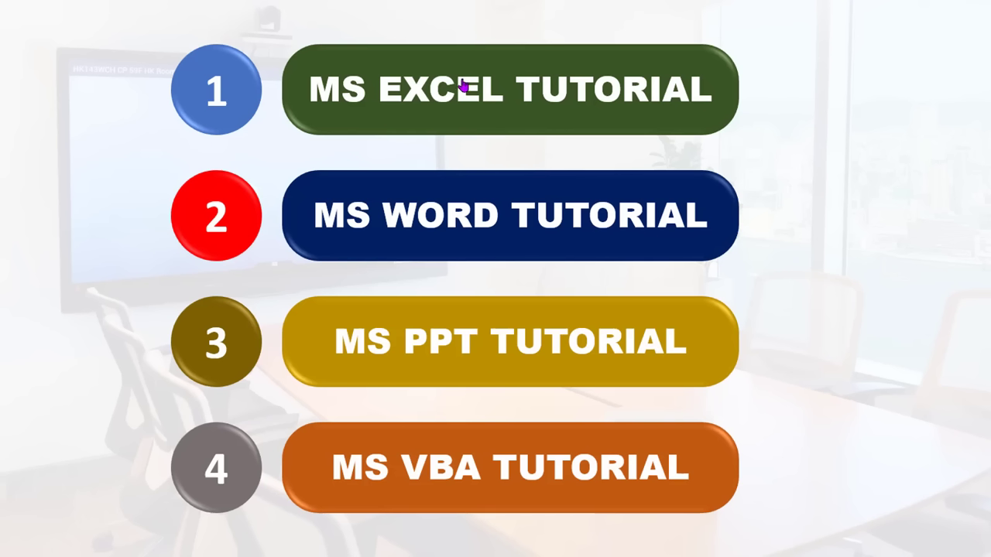
pyautogui.click(516, 90)
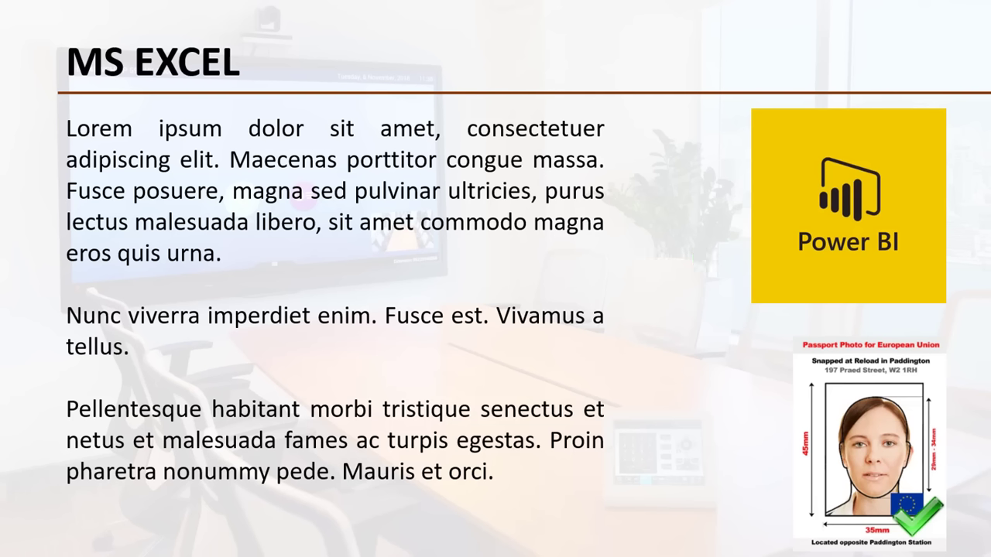
pyautogui.press('Escape')
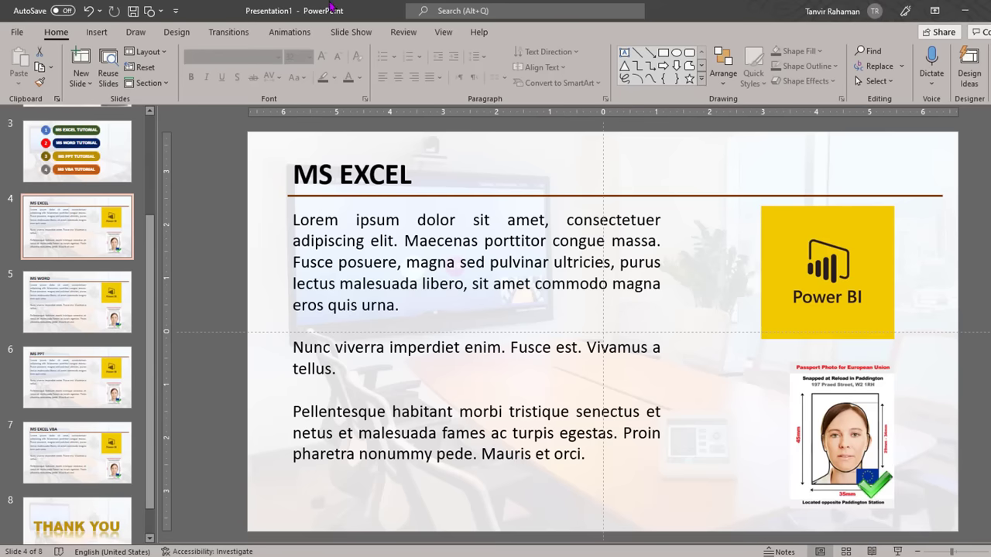
# Step: Draw a rectangle labelled BACK at the MS EXCEL slide's top right
pyautogui.click(663, 56)
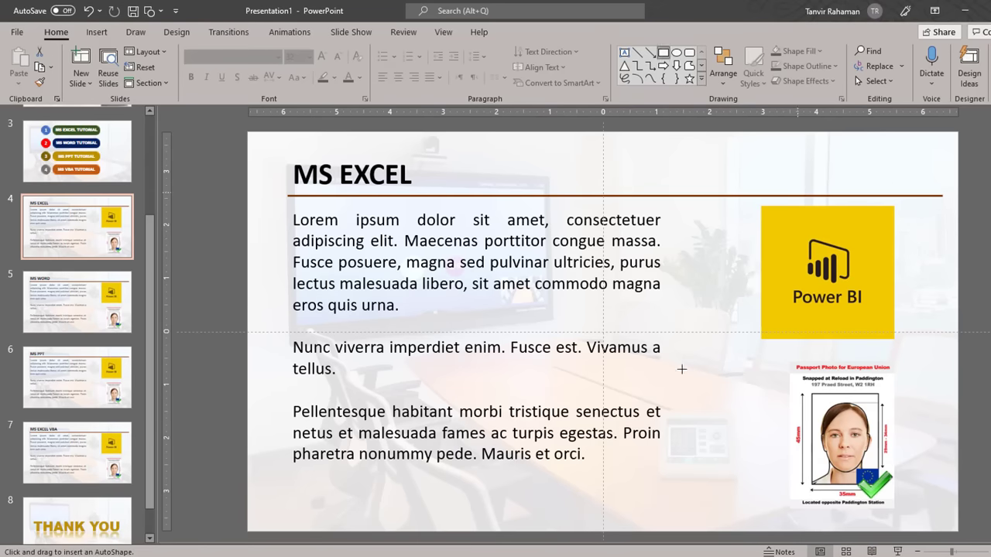
pyautogui.moveTo(879, 140); pyautogui.dragTo(944, 164)
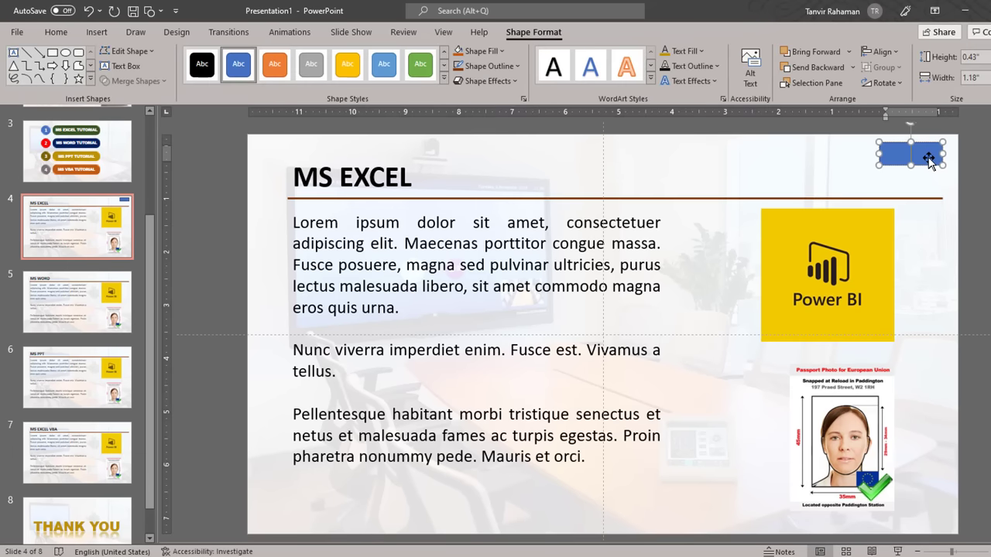
pyautogui.write('bA')
pyautogui.write('K')
pyautogui.doubleClick(916, 151)
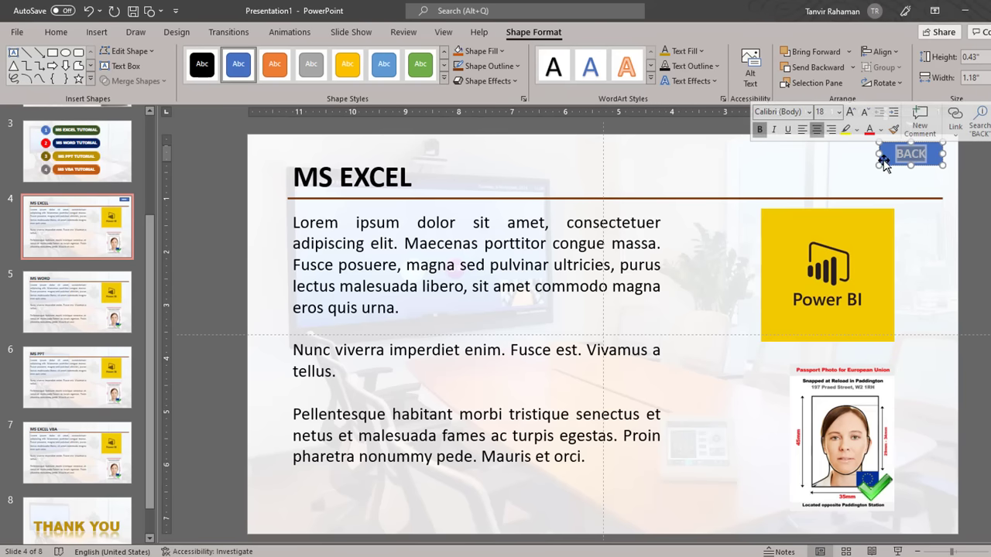
pyautogui.click(883, 162)
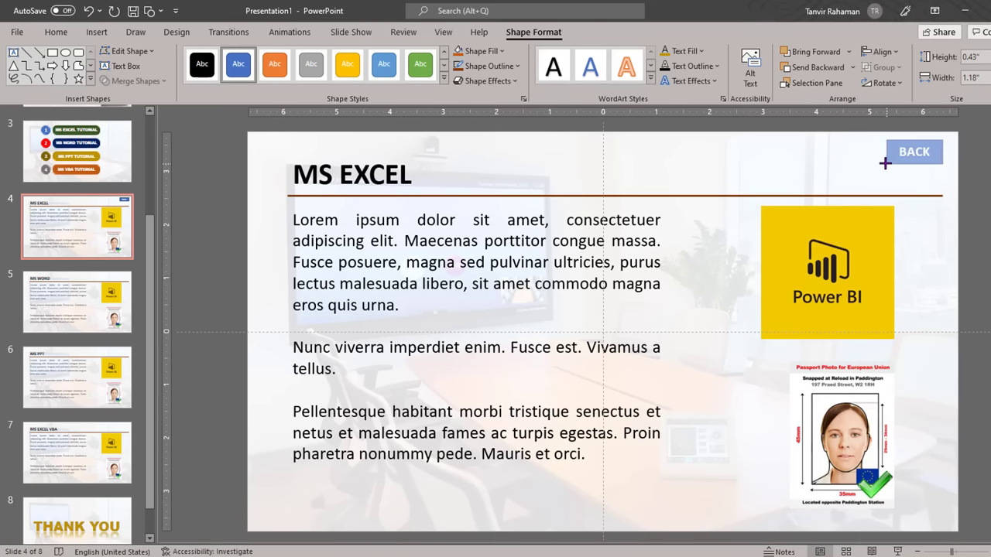
pyautogui.moveTo(886, 164); pyautogui.dragTo(938, 147)
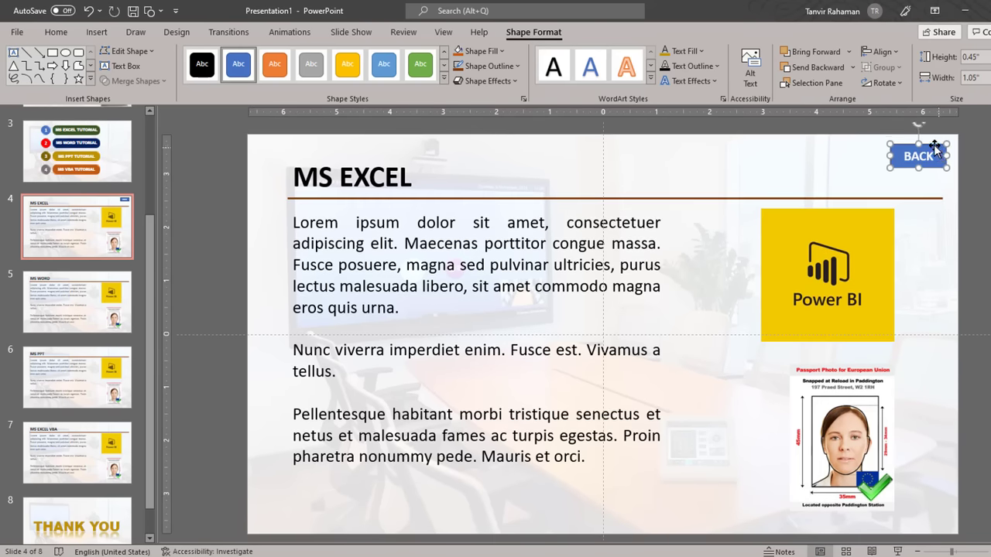
# Step: Give the BACK button an outer shadow and no outline
pyautogui.click(510, 82)
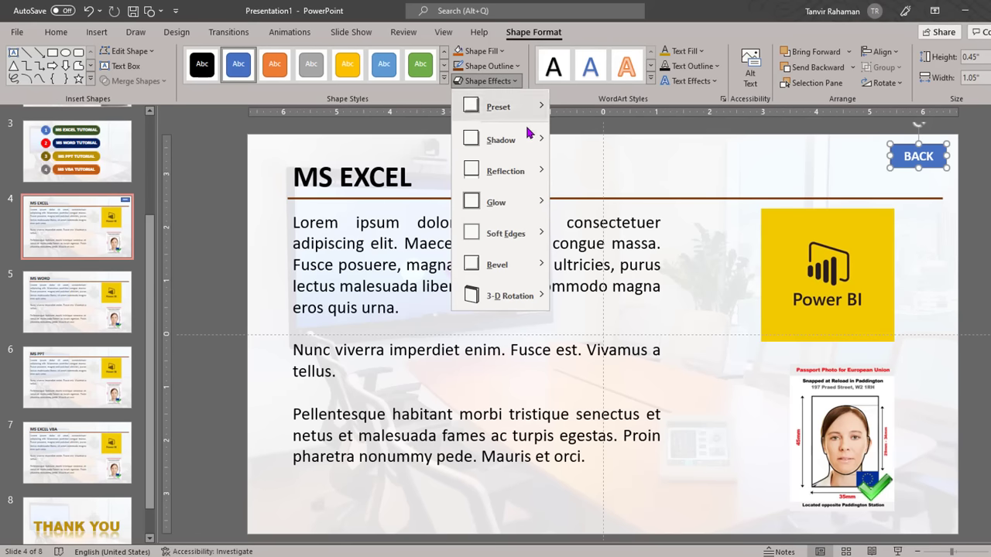
pyautogui.moveTo(502, 140)
pyautogui.click(602, 200)
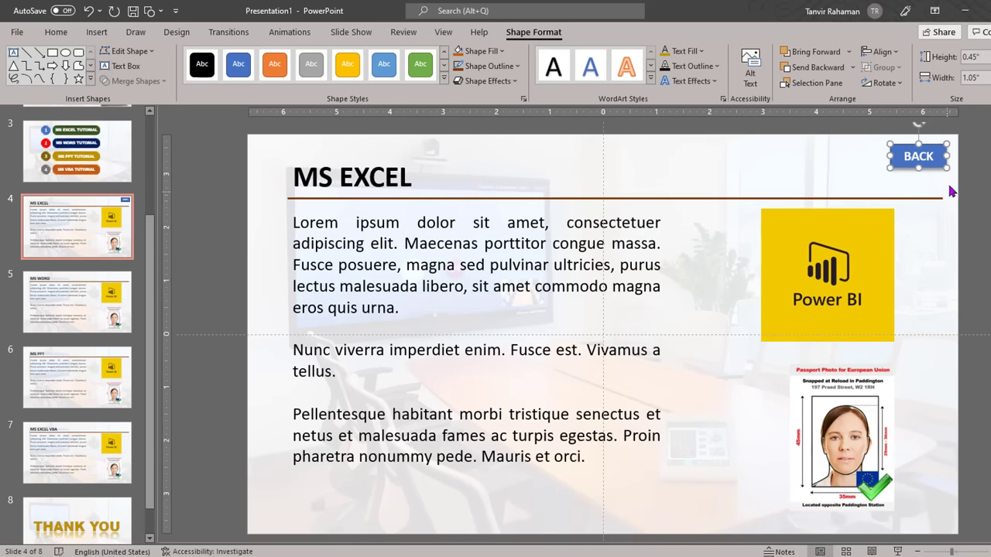
pyautogui.click(516, 67)
pyautogui.click(517, 211)
# Step: Hyperlink the BACK button to slide 3
pyautogui.rightClick(939, 155)
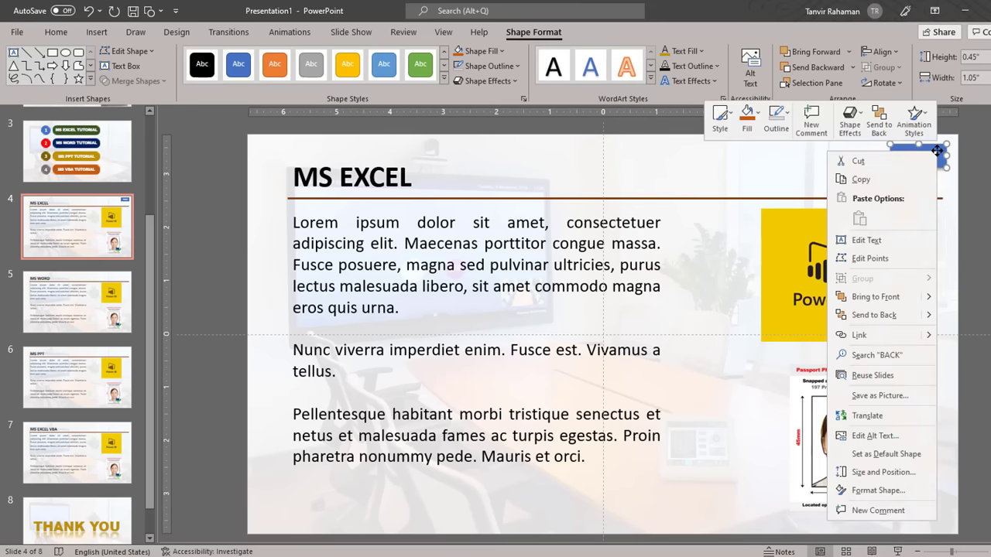
pyautogui.click(892, 329)
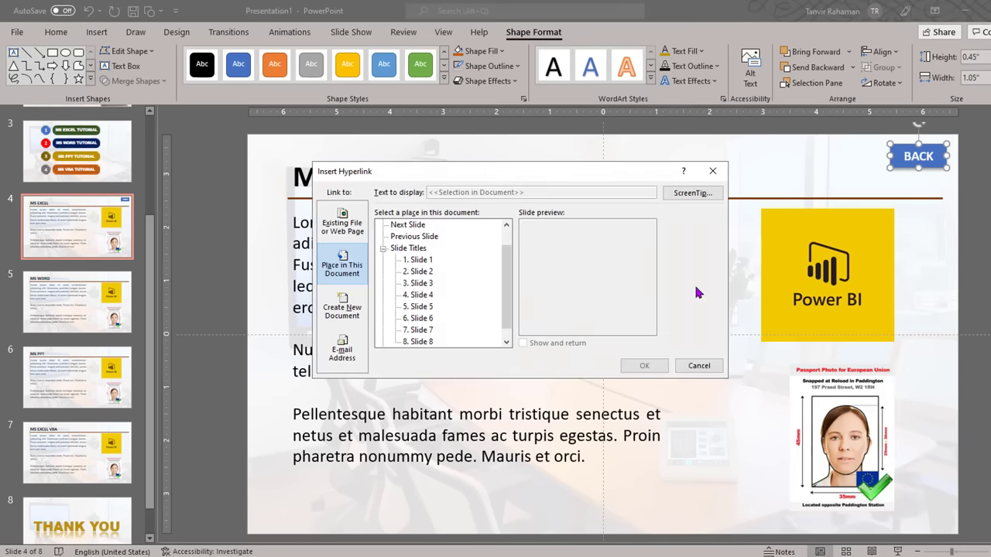
pyautogui.click(418, 283)
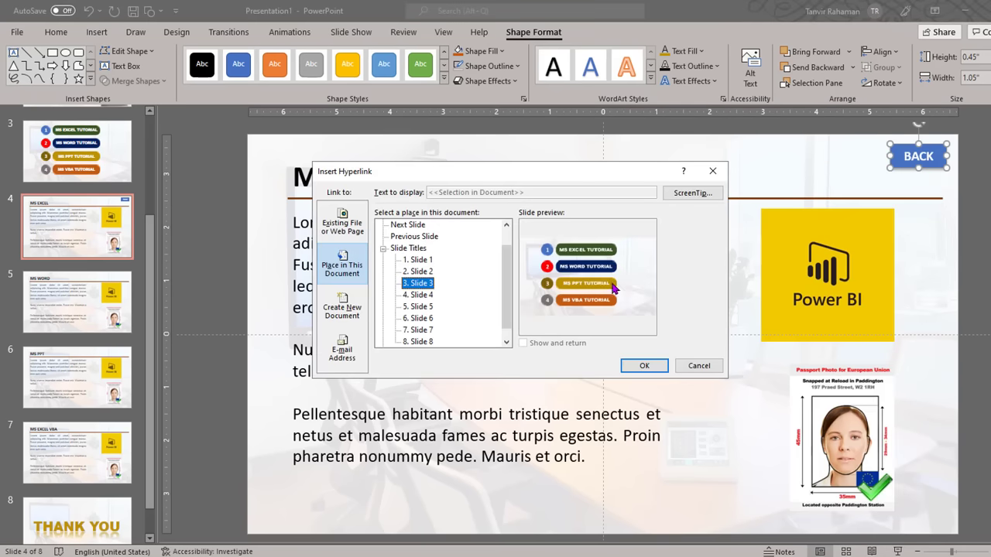
pyautogui.click(644, 365)
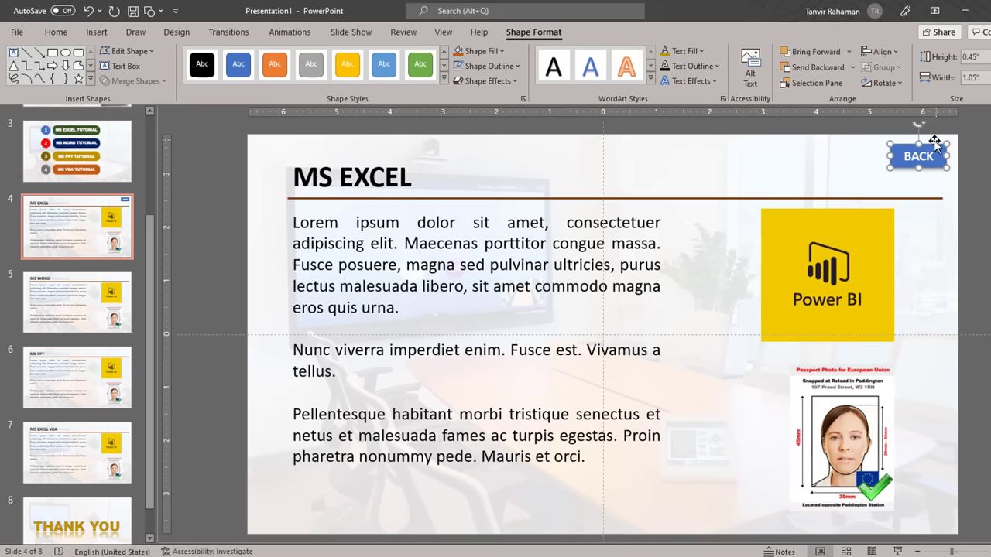
# Step: Place the BACK button on the MS WORD, MS PPT and MS EXCEL VBA slides, then return to the menu
pyautogui.click(107, 315)
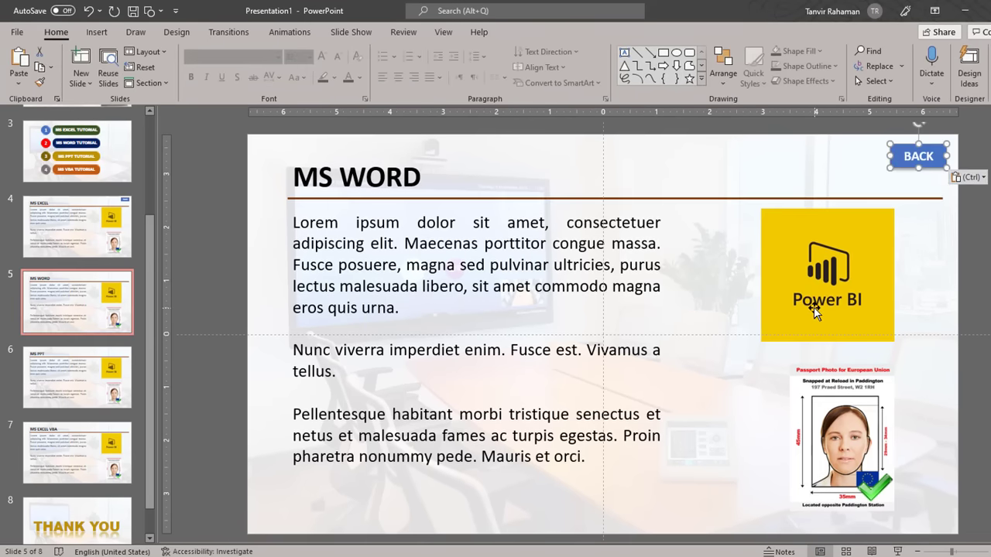
pyautogui.click(83, 401)
pyautogui.click(376, 383)
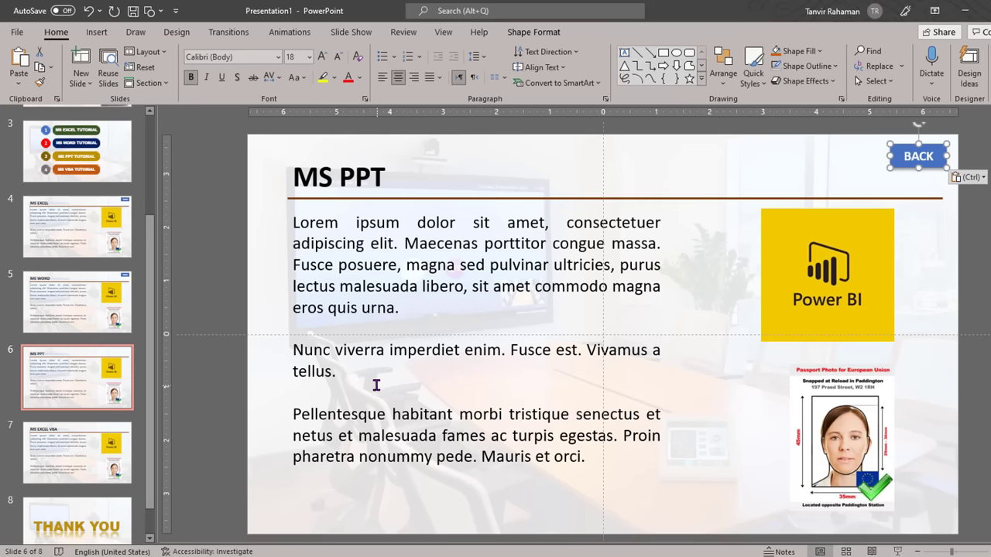
pyautogui.click(82, 460)
pyautogui.click(279, 456)
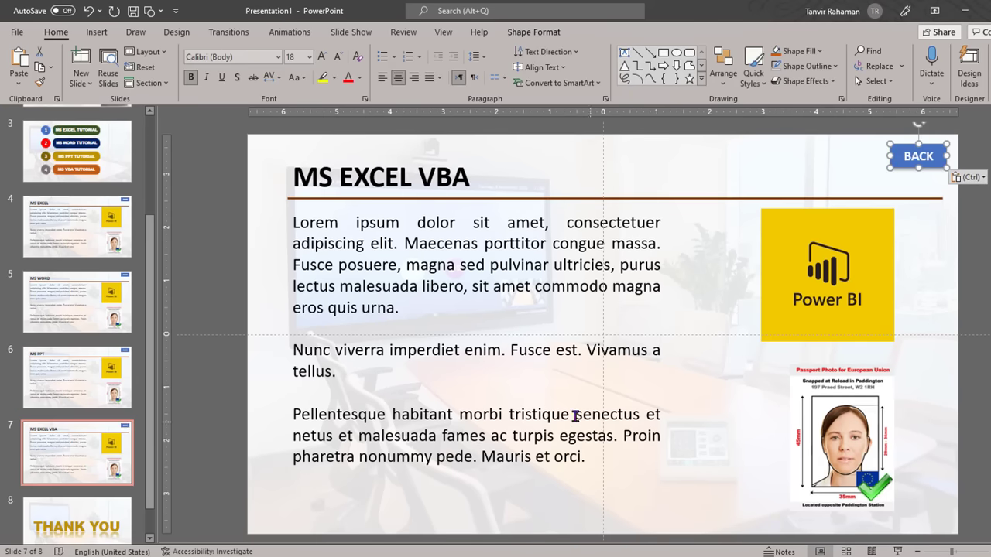
pyautogui.click(86, 178)
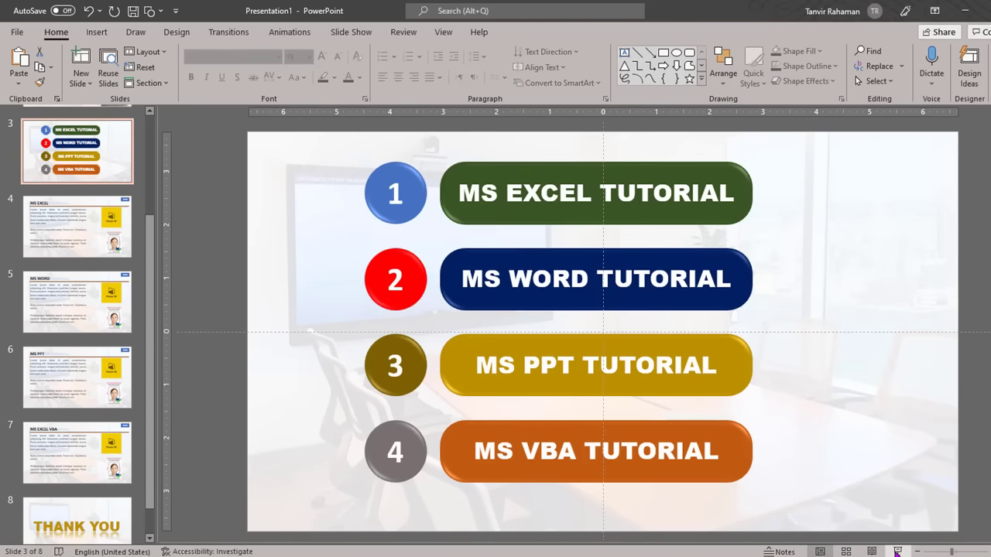
pyautogui.click(897, 551)
pyautogui.click(517, 86)
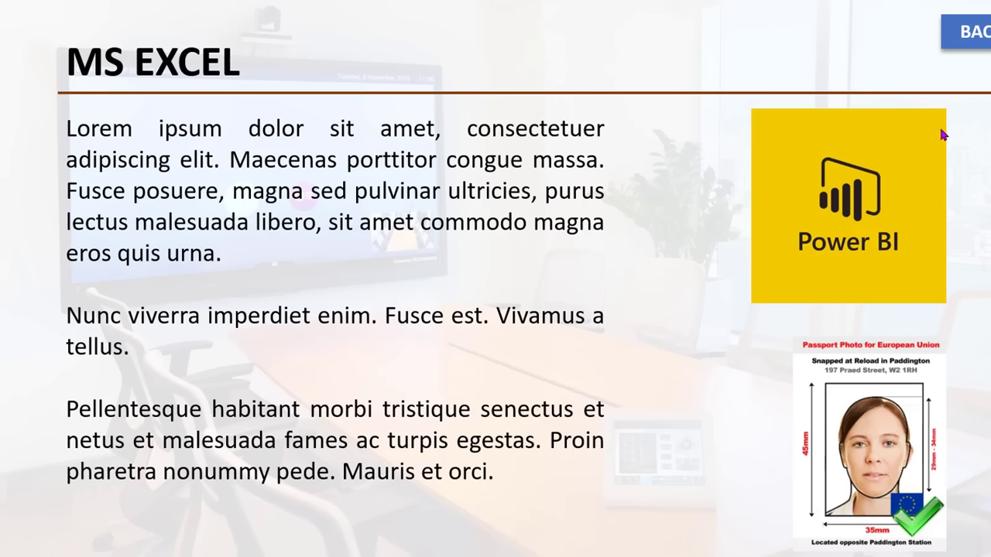
pyautogui.click(976, 40)
pyautogui.click(527, 232)
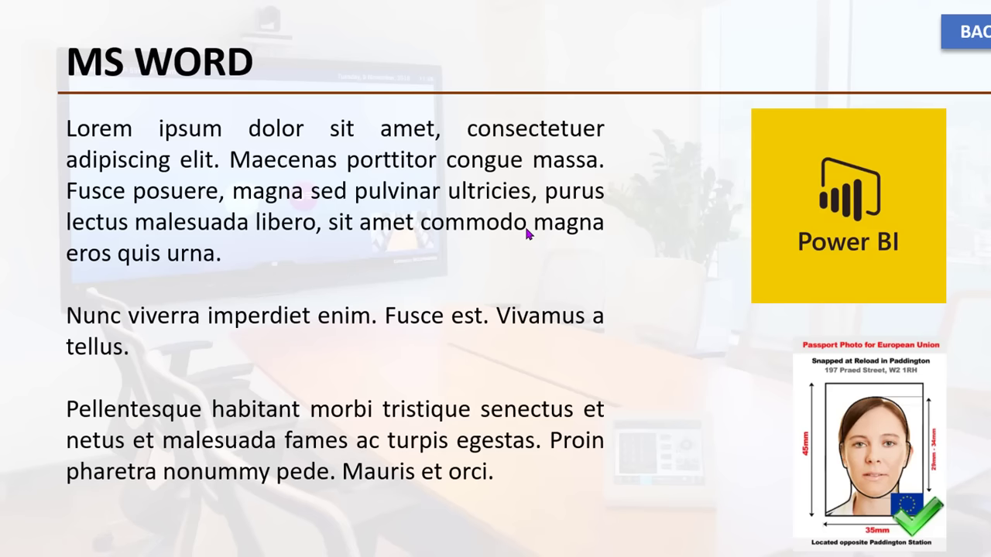
pyautogui.click(965, 31)
pyautogui.click(597, 335)
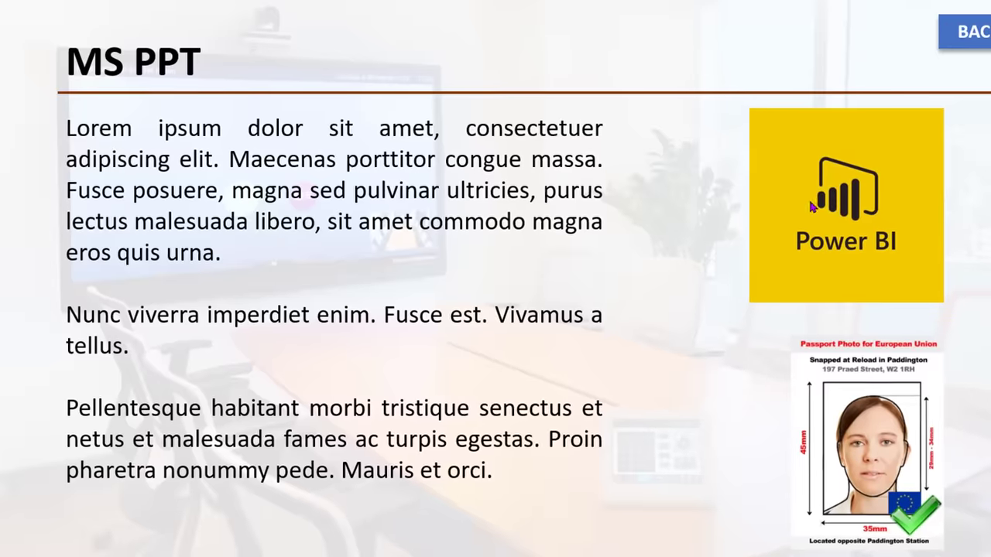
pyautogui.click(943, 30)
pyautogui.click(513, 433)
pyautogui.click(967, 42)
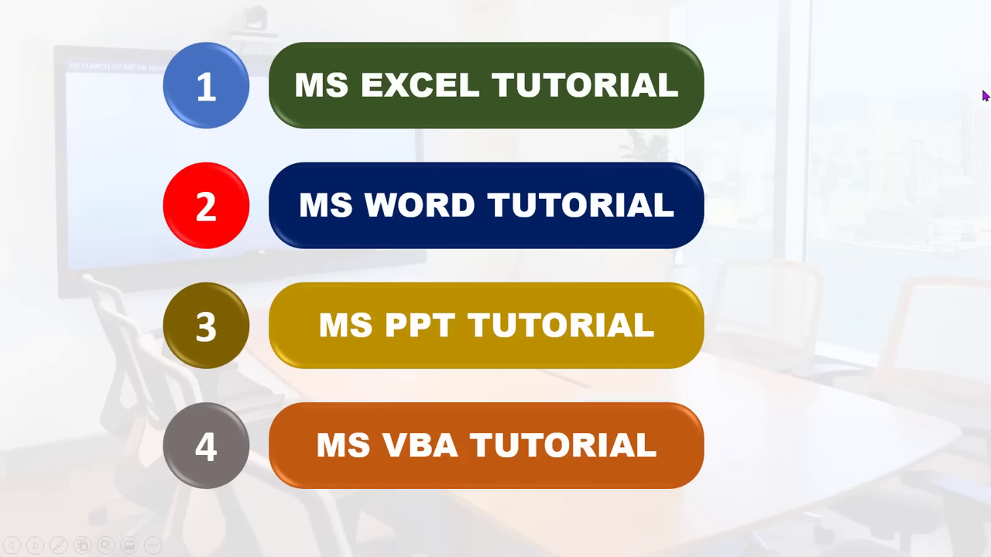
pyautogui.press('Escape')
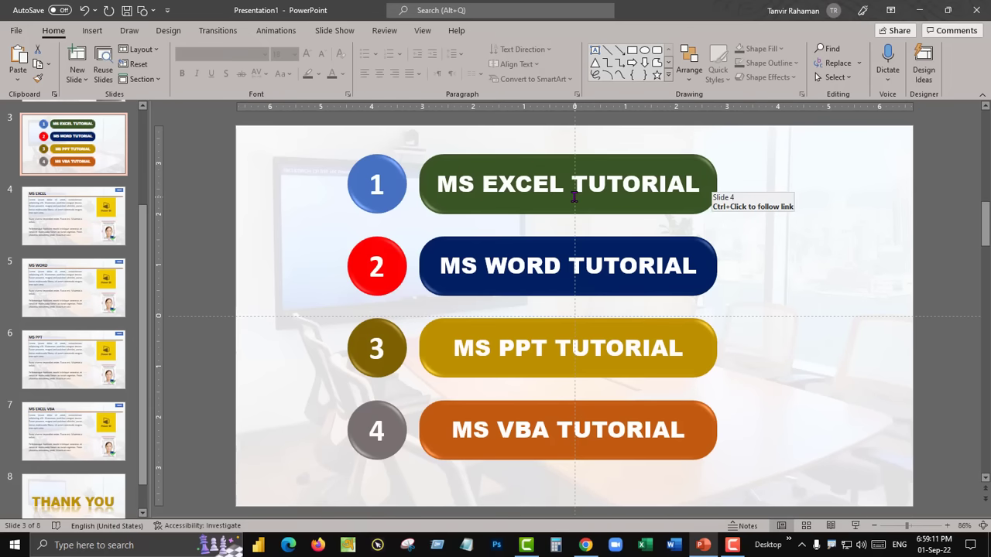
pyautogui.press('Home')
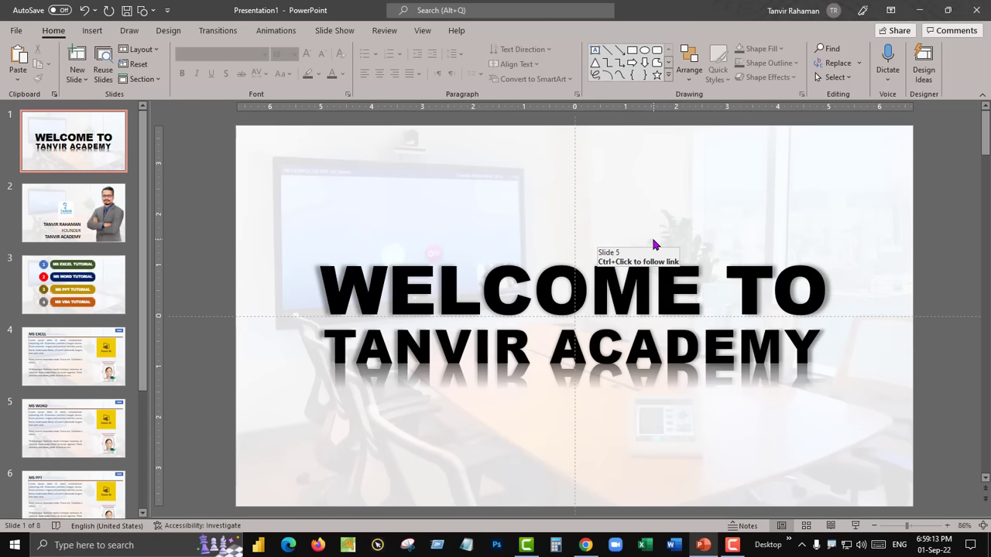
pyautogui.scroll(-2, 652, 244)
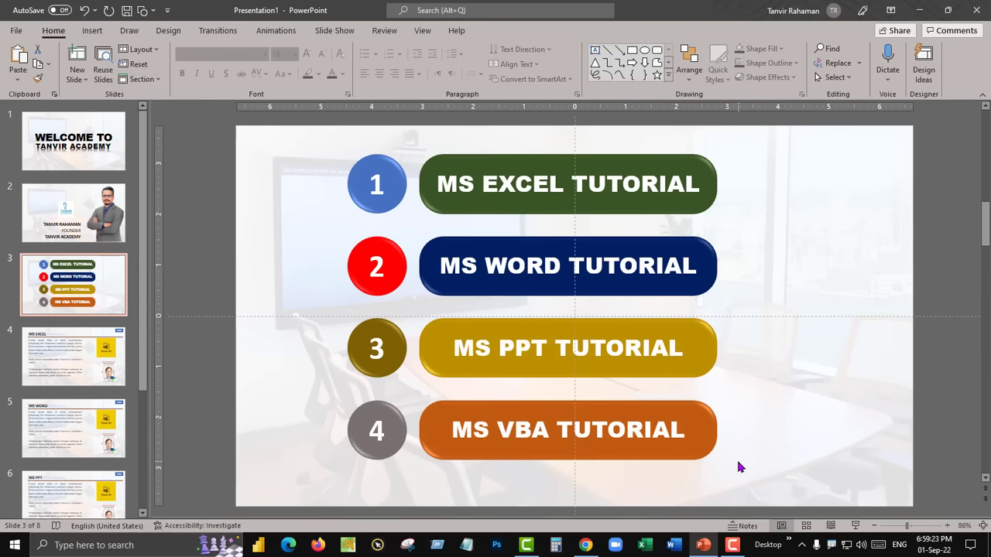
pyautogui.moveTo(985, 224); pyautogui.dragTo(936, 345)
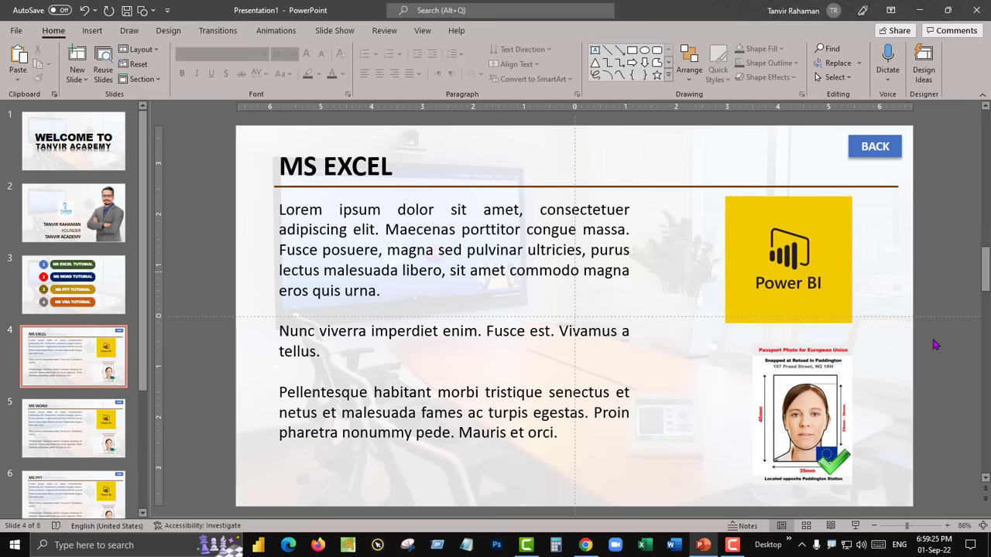
pyautogui.click(95, 292)
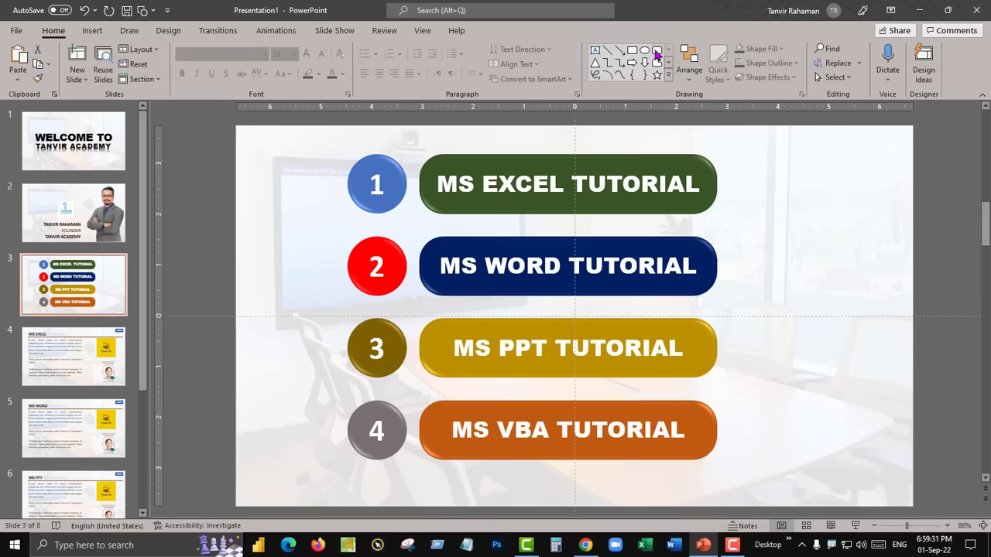
# Step: Add a small bottom-right rectangle on the menu slide linked to slide 8, then show slide 1
pyautogui.click(656, 52)
pyautogui.moveTo(863, 484); pyautogui.dragTo(898, 500)
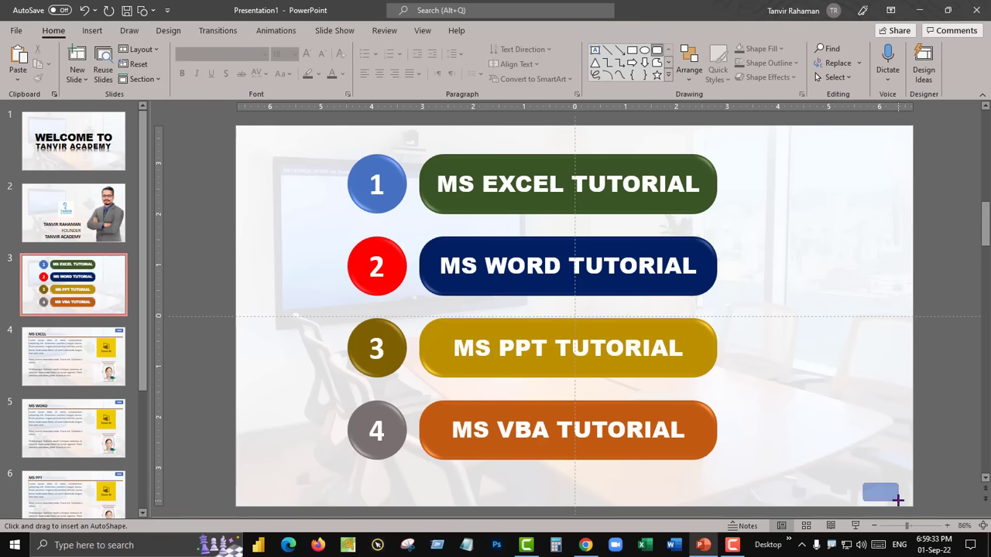
pyautogui.rightClick(884, 494)
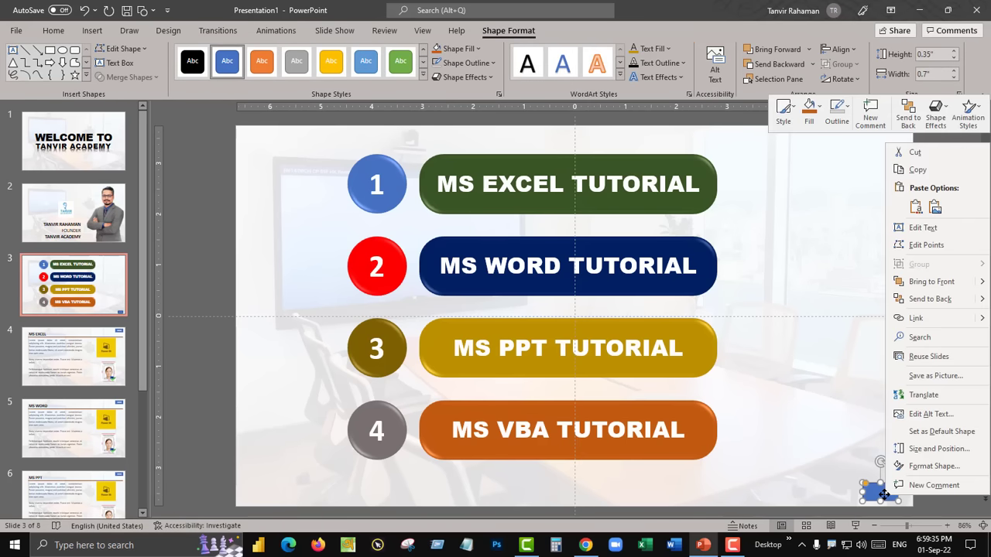
pyautogui.click(918, 319)
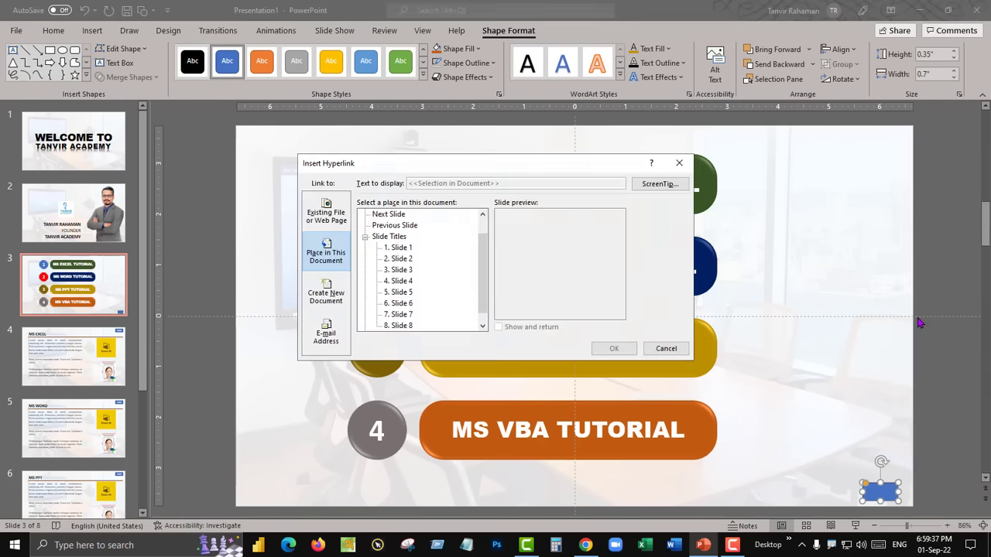
pyautogui.click(398, 325)
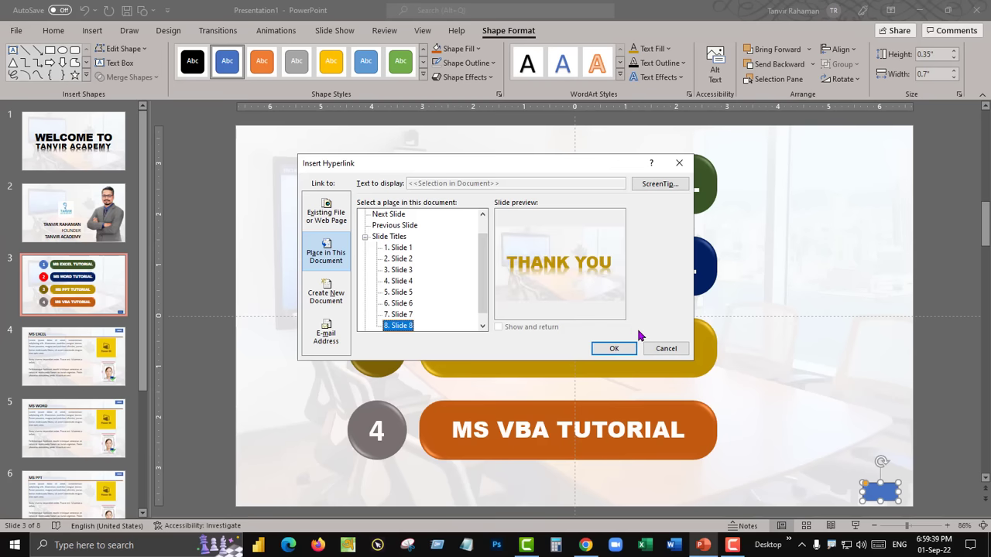
pyautogui.click(608, 347)
pyautogui.click(857, 473)
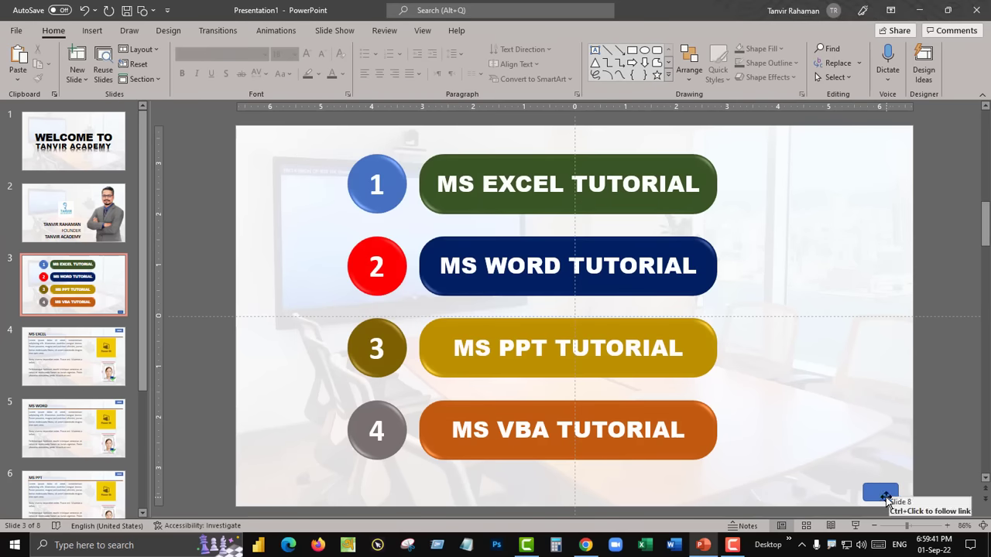
pyautogui.click(881, 493)
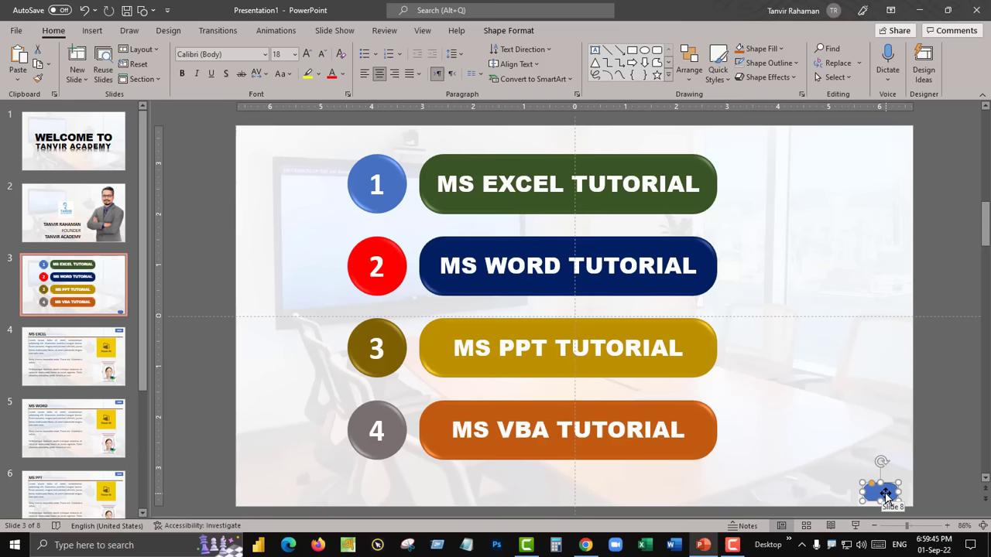
pyautogui.click(101, 144)
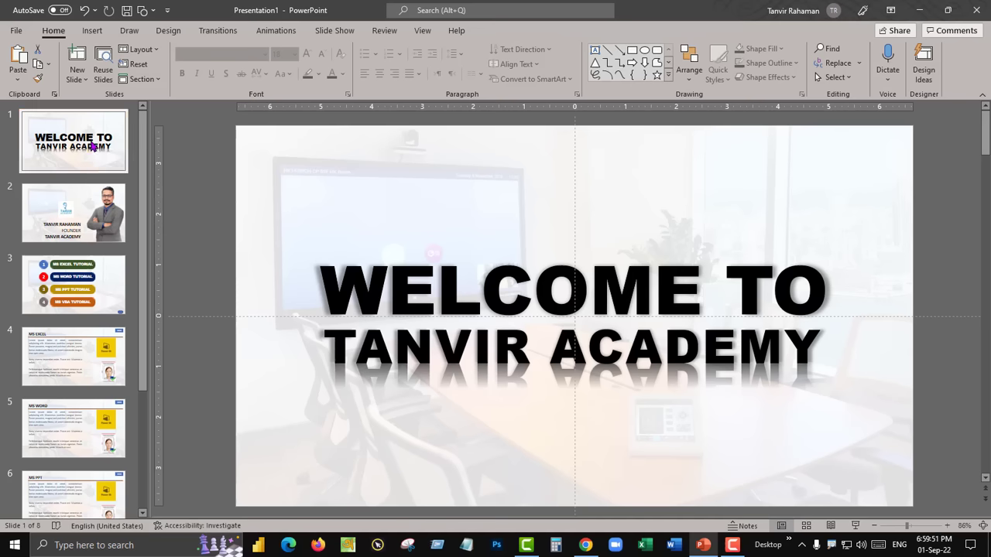
# Step: Apply a Wipe transition from the left to all slides
pyautogui.click(218, 31)
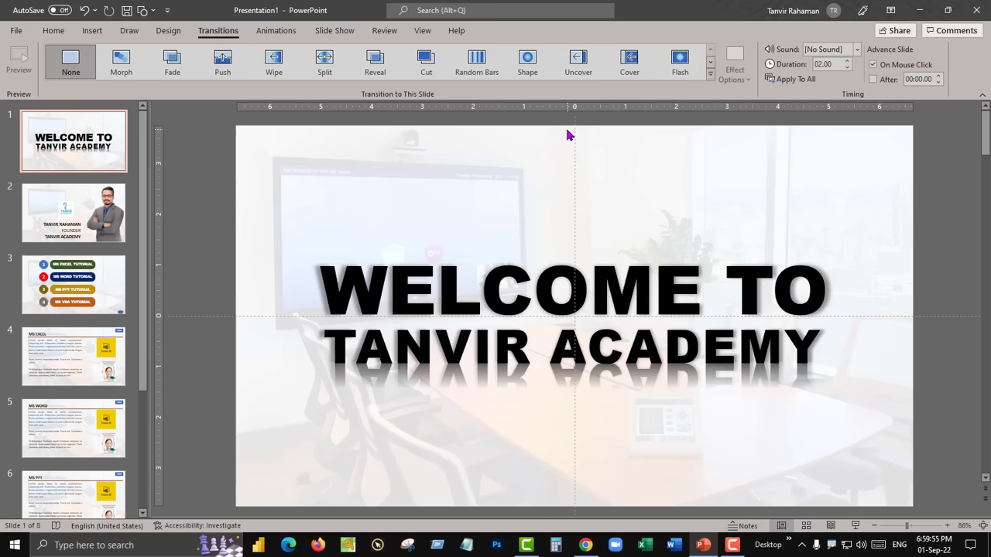
pyautogui.click(710, 75)
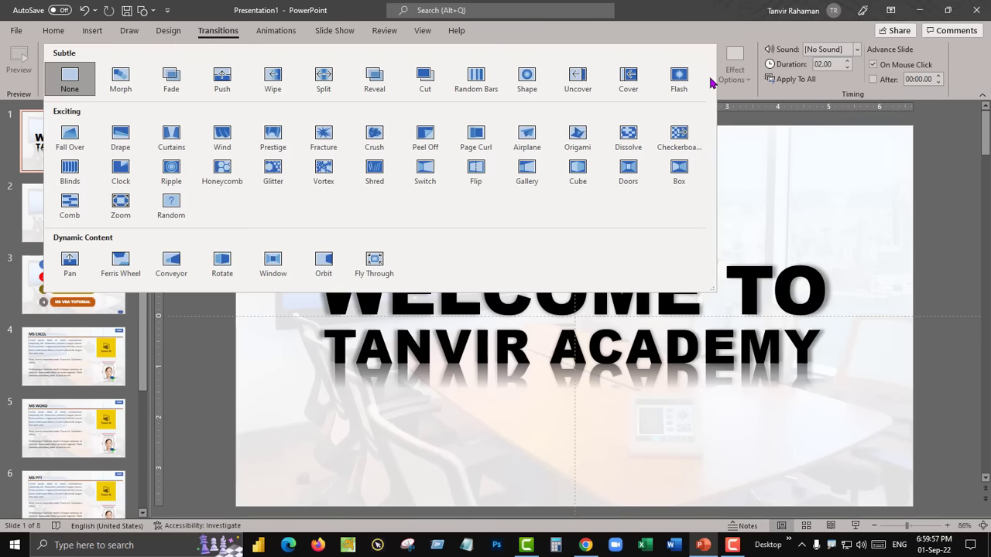
pyautogui.click(265, 91)
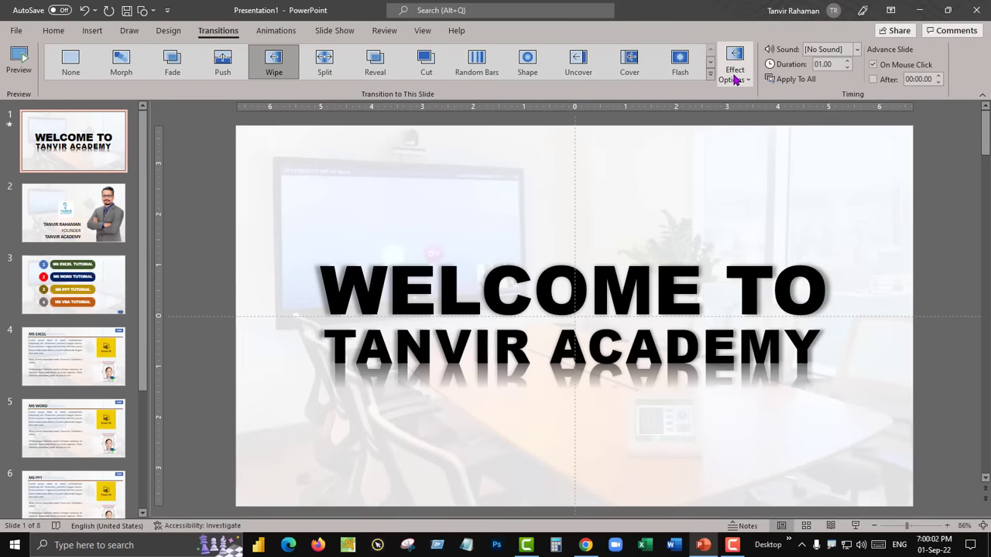
pyautogui.click(735, 81)
pyautogui.click(775, 169)
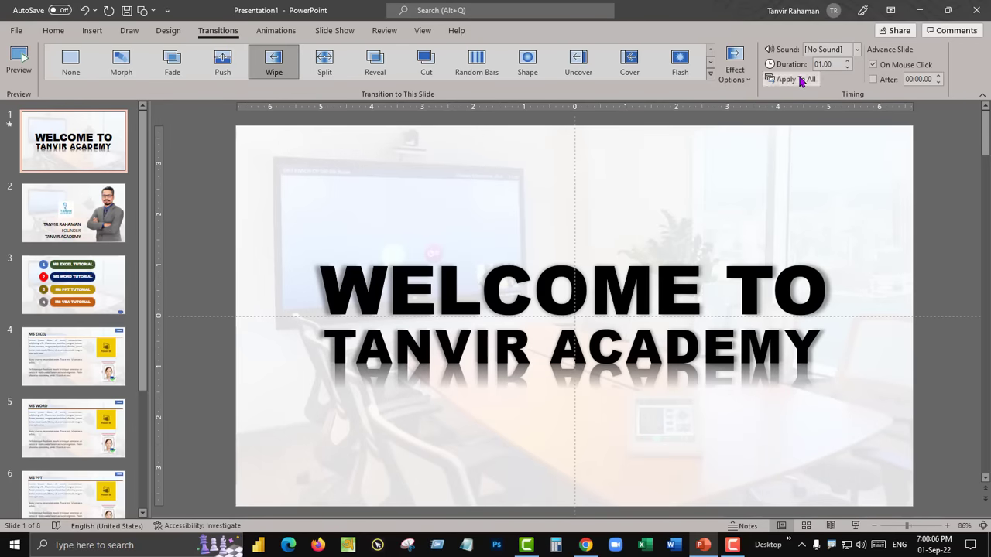
pyautogui.click(791, 79)
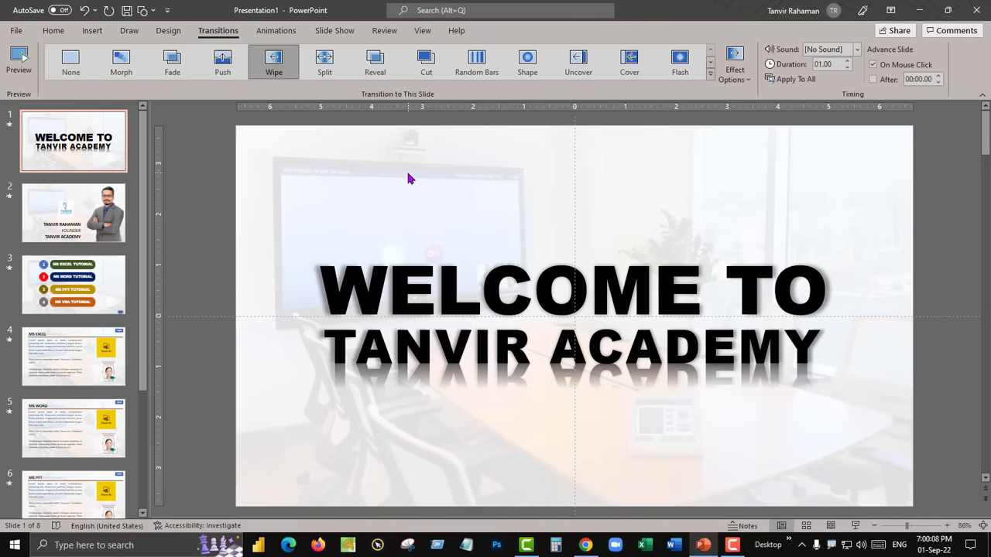
# Step: Preview the transitions in a slide show, then return to the welcome slide
pyautogui.click(855, 526)
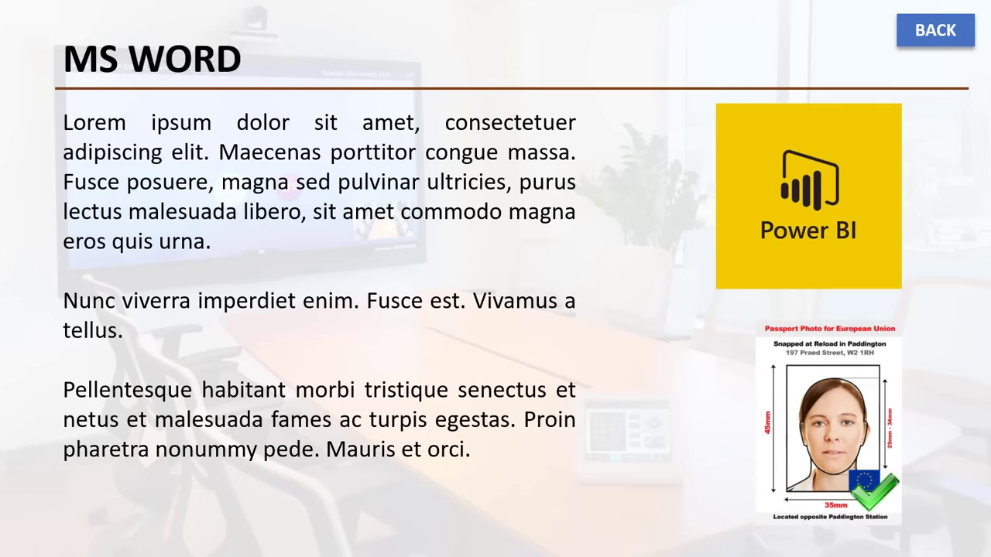
pyautogui.press('Escape')
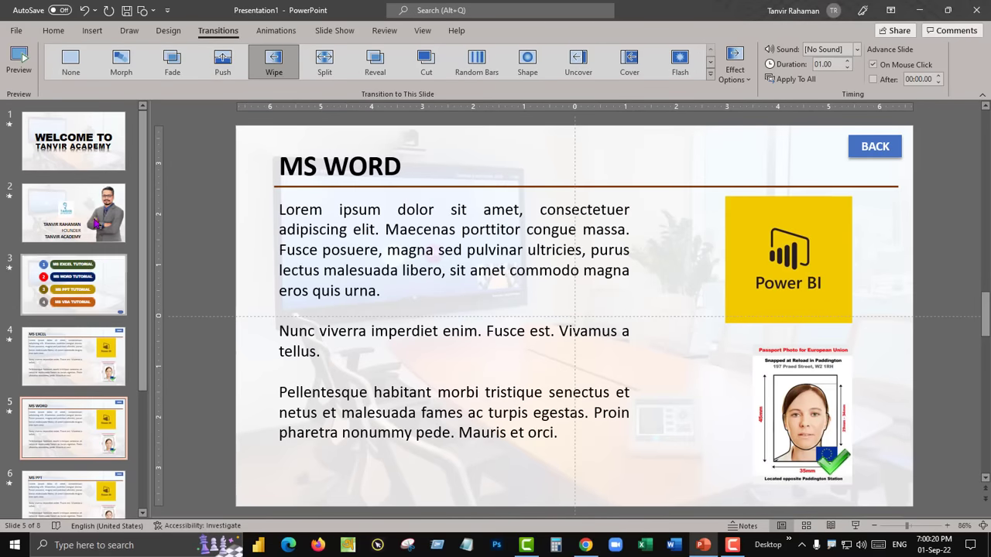
pyautogui.click(98, 164)
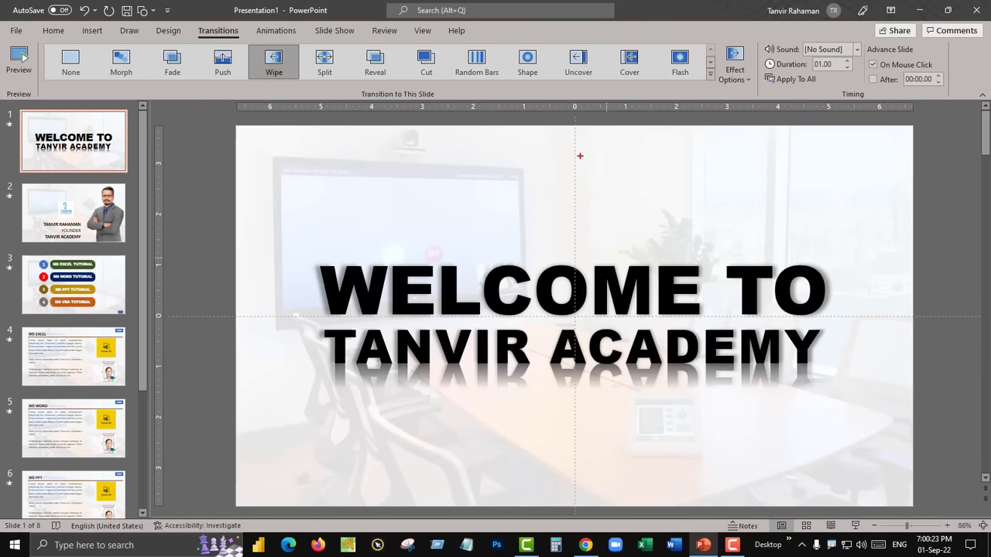
# Step: Animate the WELCOME TO title with Fly In from the top
pyautogui.moveTo(581, 146); pyautogui.dragTo(582, 209)
pyautogui.moveTo(576, 467); pyautogui.dragTo(576, 377)
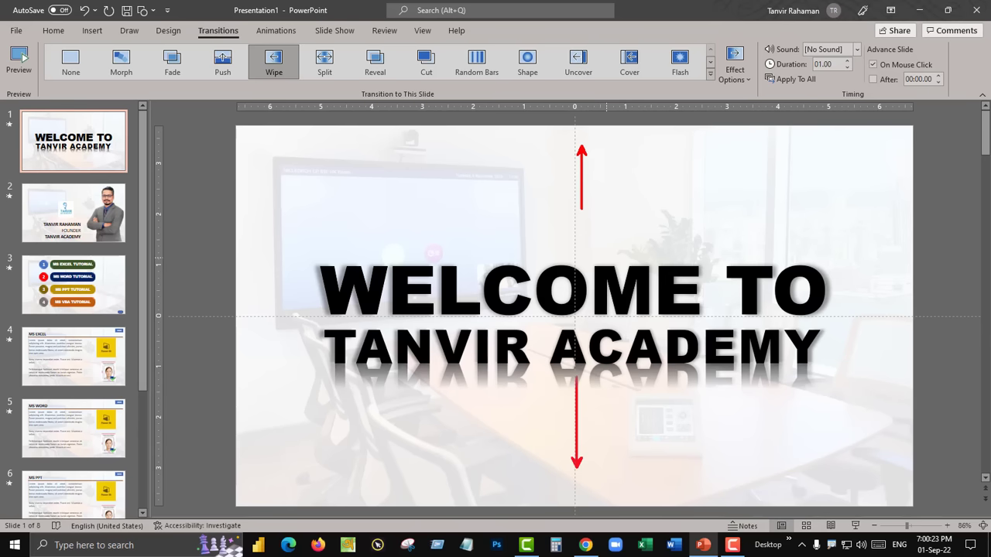
pyautogui.press('Escape')
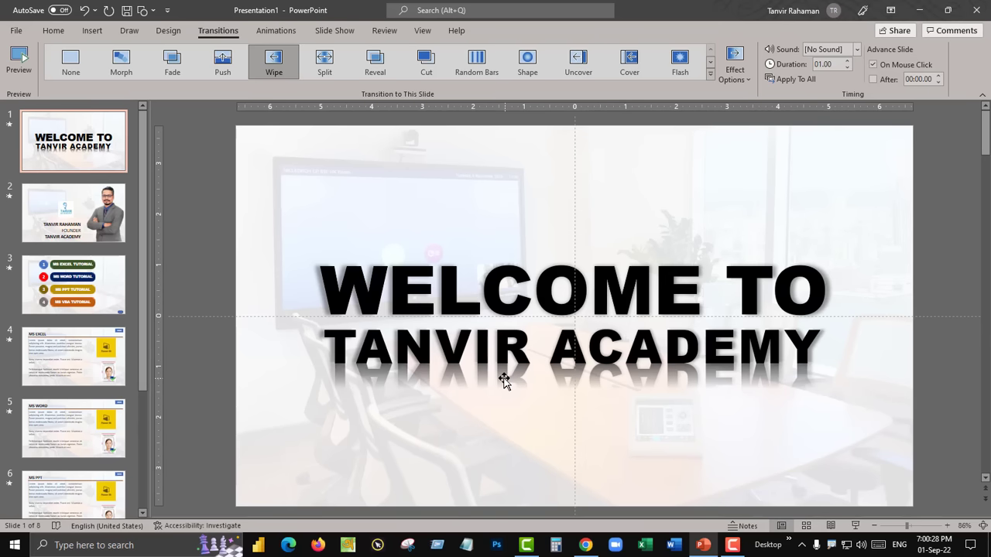
pyautogui.click(644, 288)
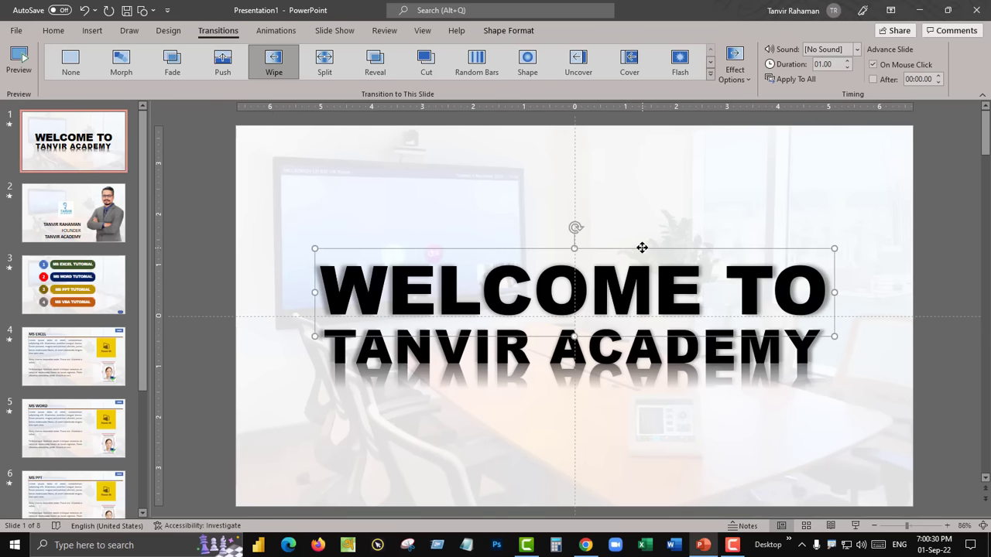
pyautogui.click(288, 32)
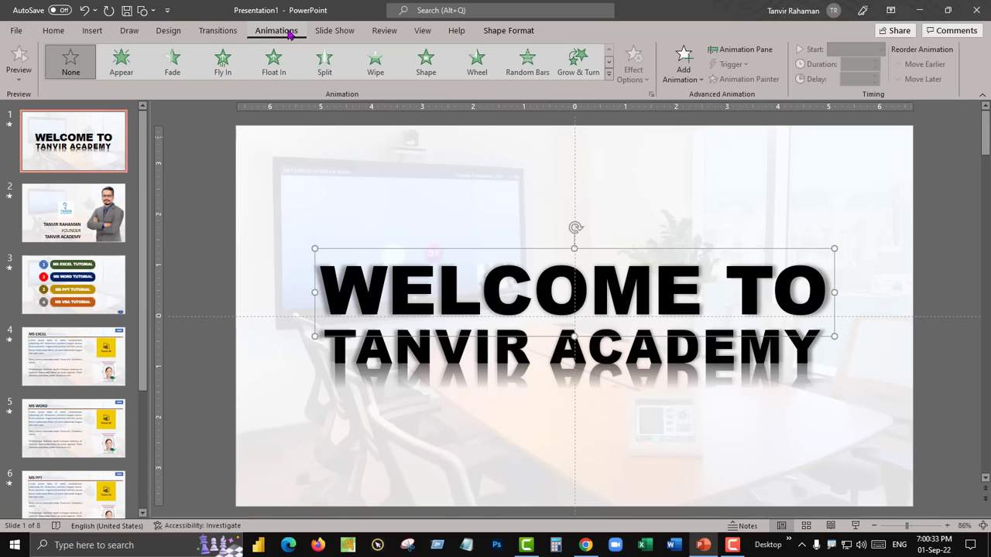
pyautogui.click(222, 62)
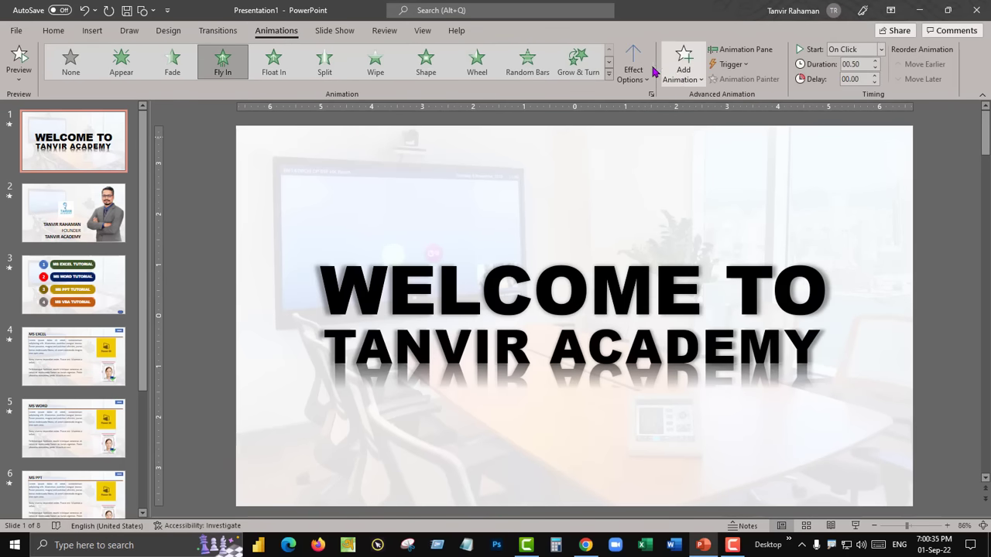
pyautogui.click(649, 72)
pyautogui.click(677, 232)
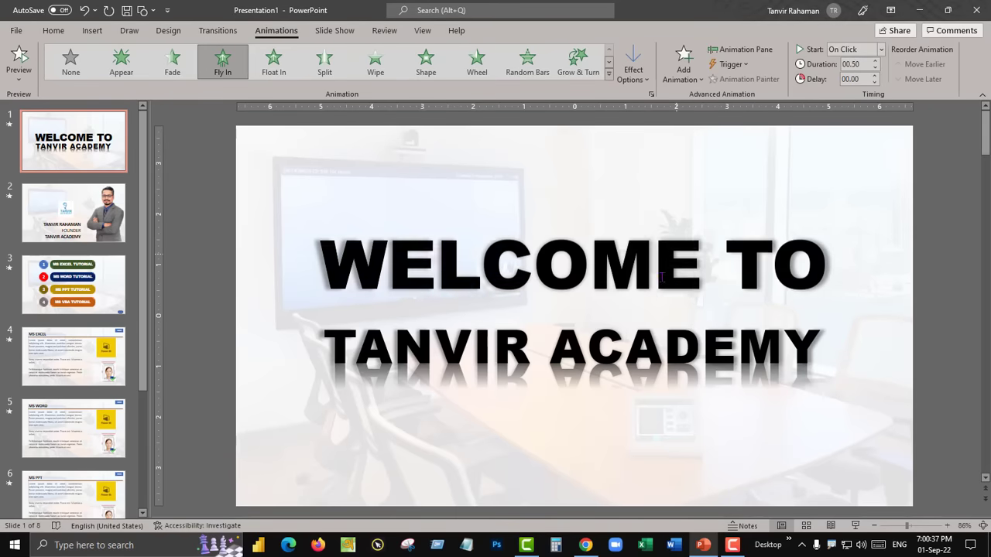
# Step: Add Fly In to TANVIR ACADEMY, test it in a slide show, then select slide 2's photo
pyautogui.click(620, 352)
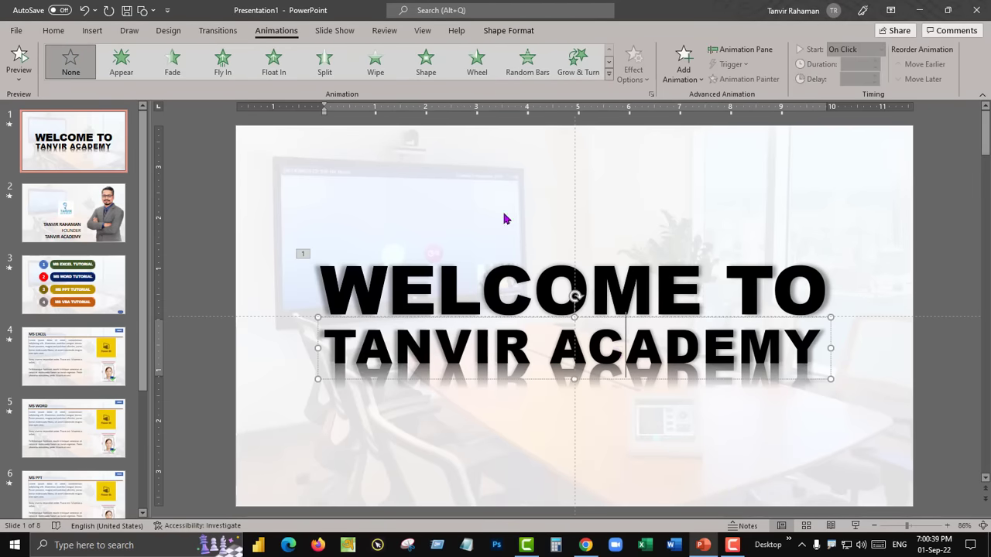
pyautogui.click(223, 62)
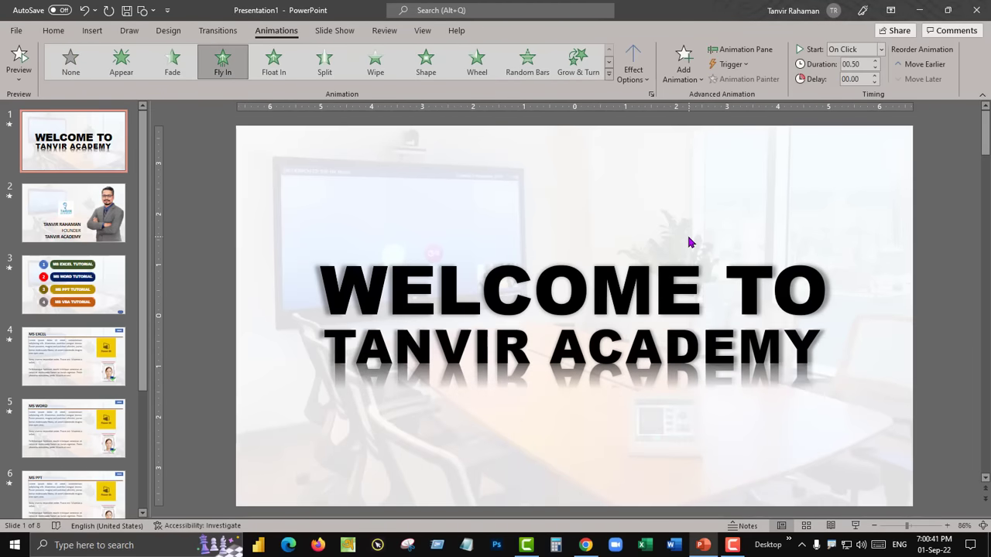
pyautogui.click(856, 525)
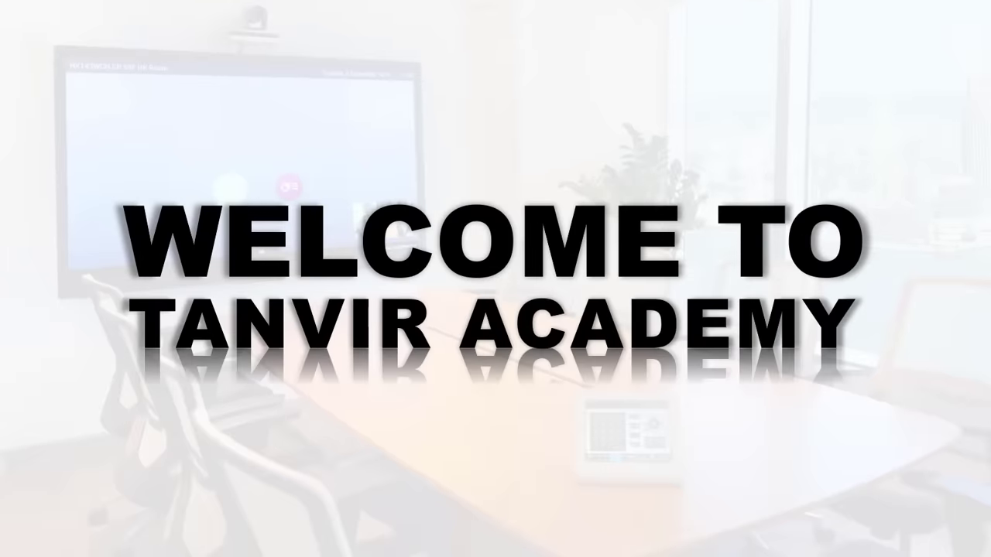
pyautogui.press('Escape')
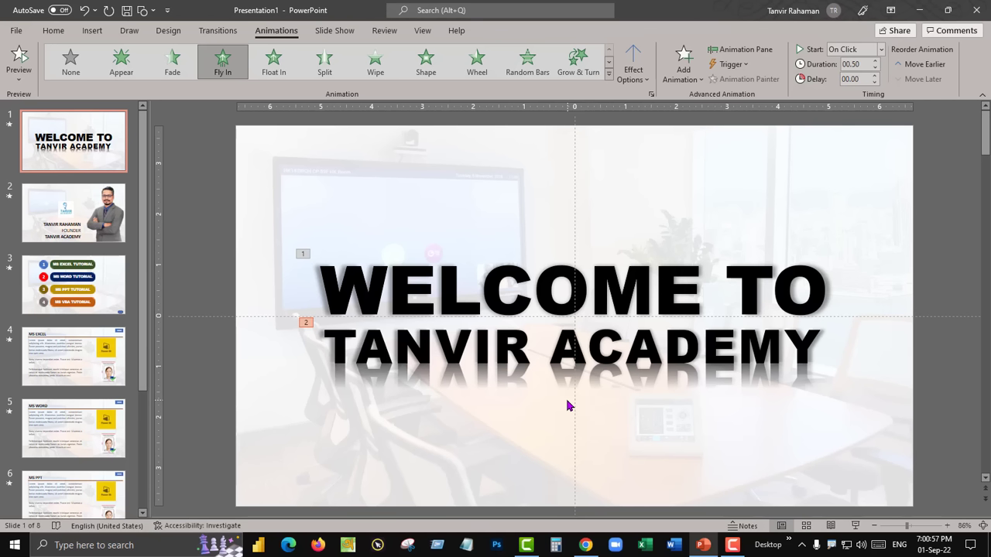
pyautogui.click(62, 197)
pyautogui.click(719, 315)
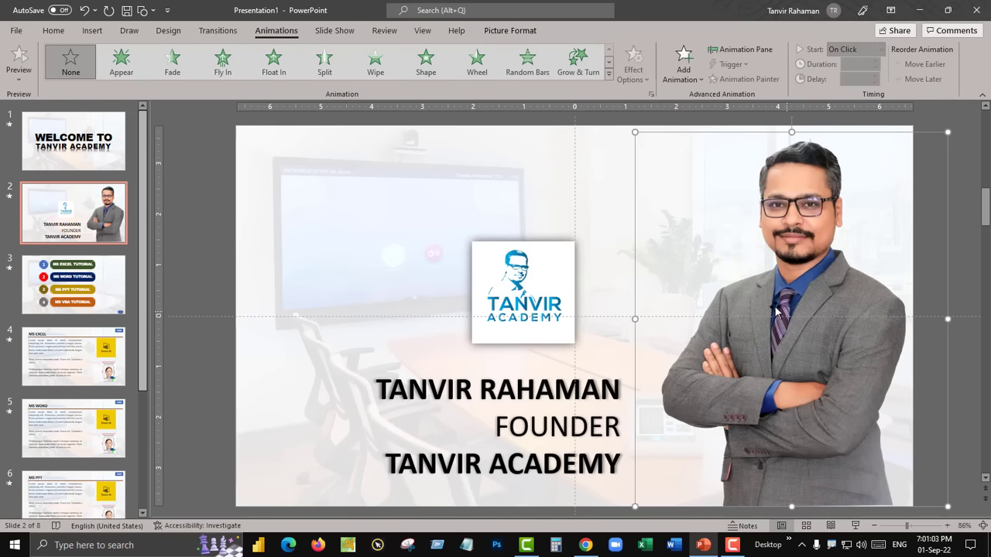
# Step: Make the presenter photo fly in from the right and give the academy logo a Fade entrance
pyautogui.click(222, 61)
pyautogui.click(632, 70)
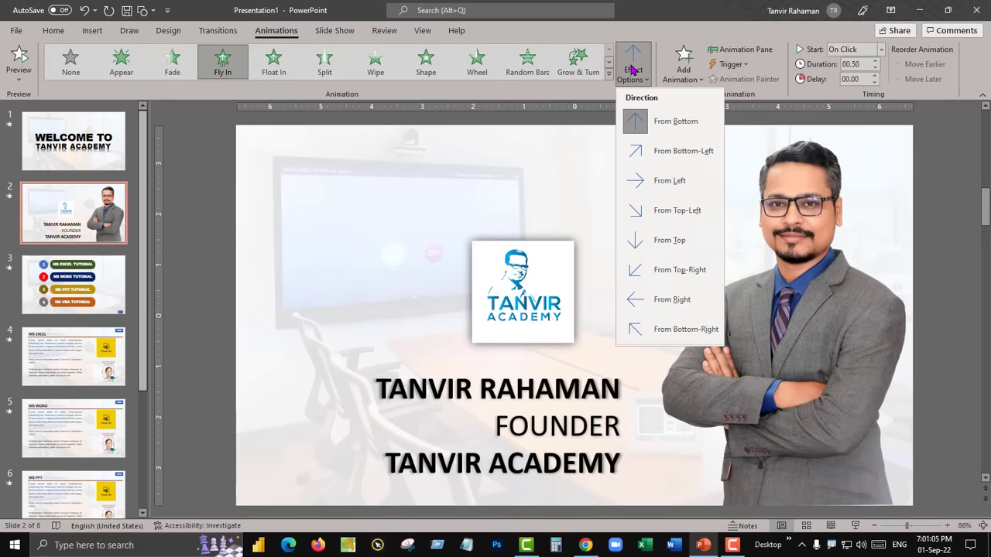
pyautogui.click(670, 302)
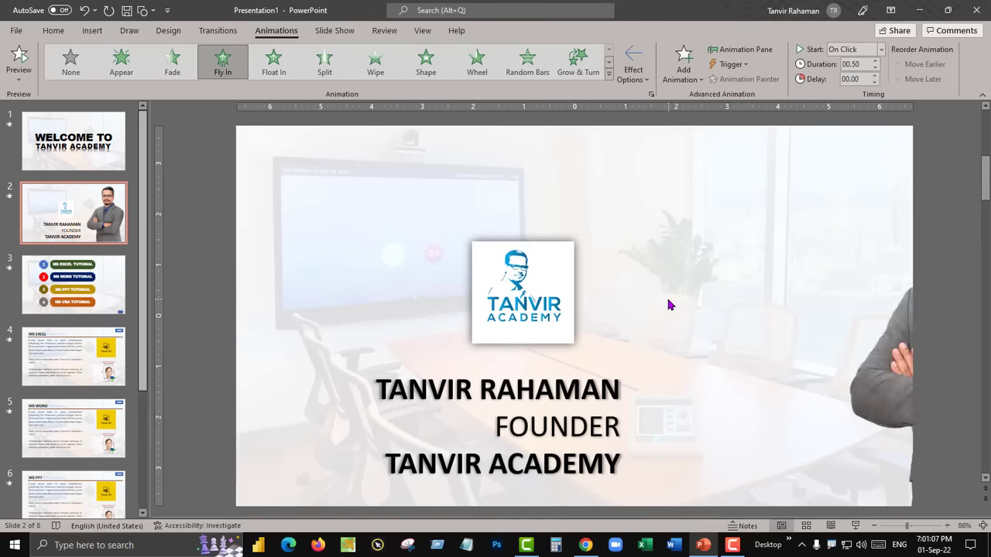
pyautogui.click(528, 311)
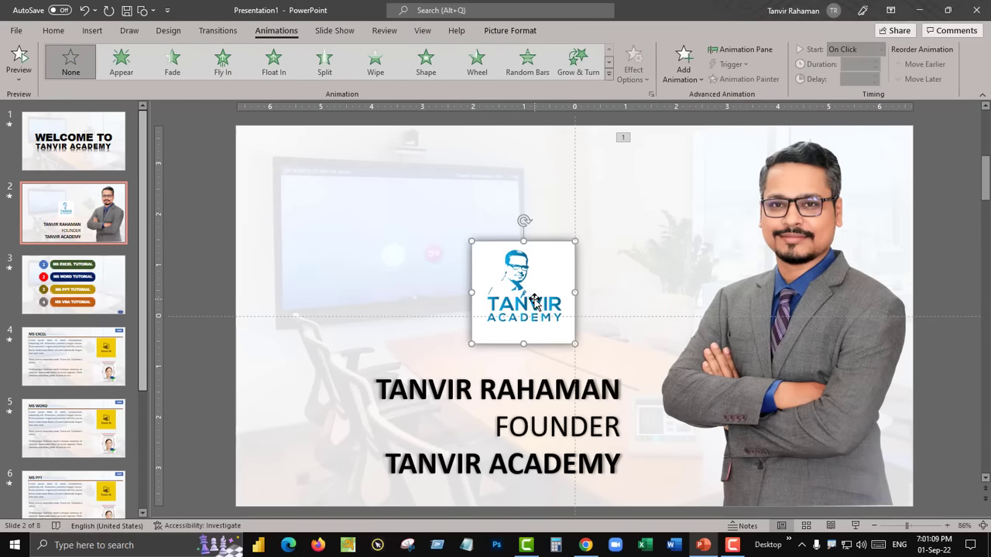
pyautogui.click(374, 62)
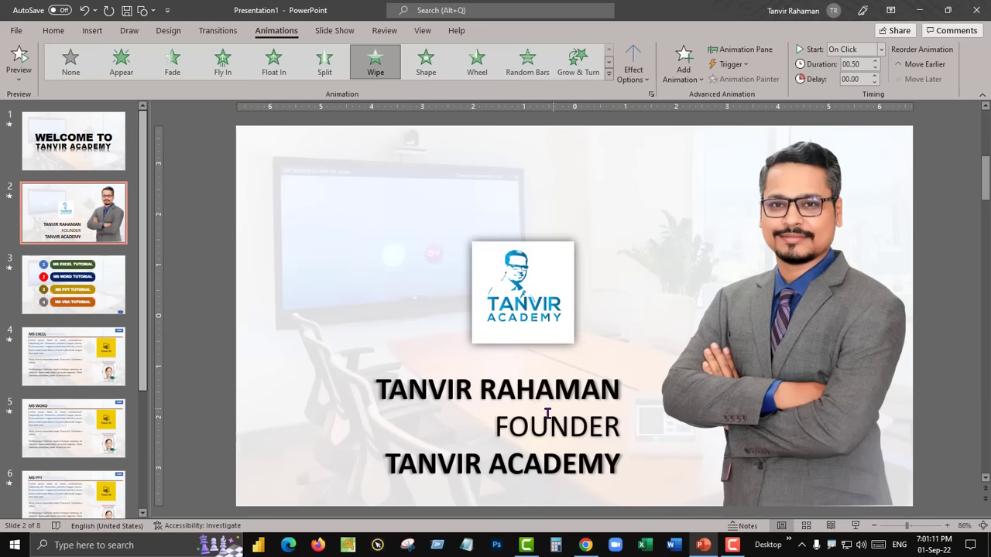
pyautogui.click(187, 66)
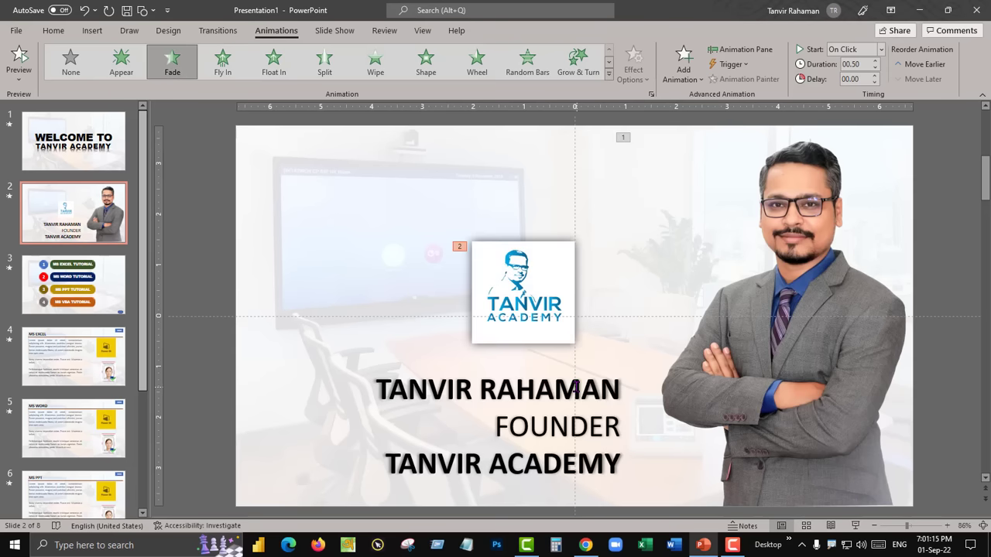
# Step: Make the name and title text fly in from the left, one line at a time
pyautogui.click(578, 387)
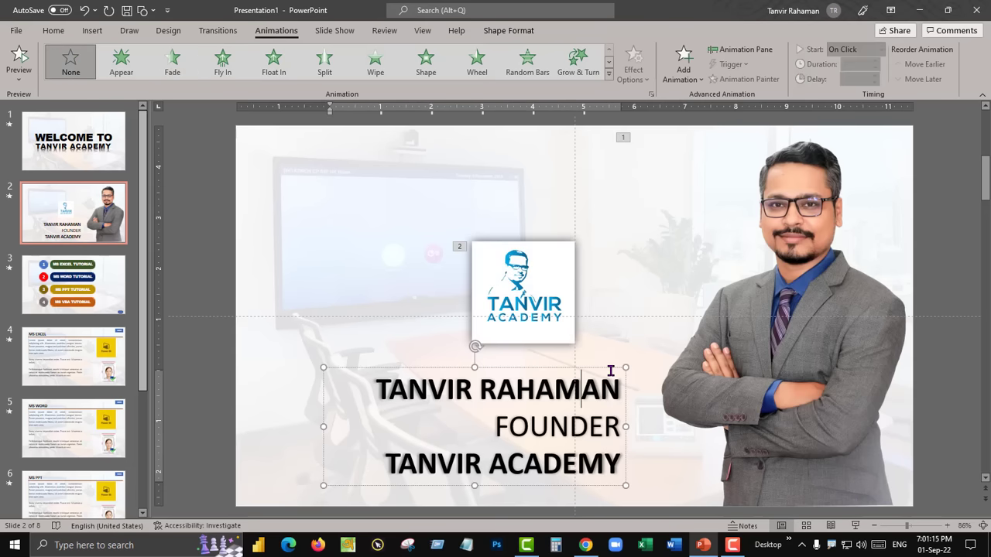
pyautogui.click(222, 65)
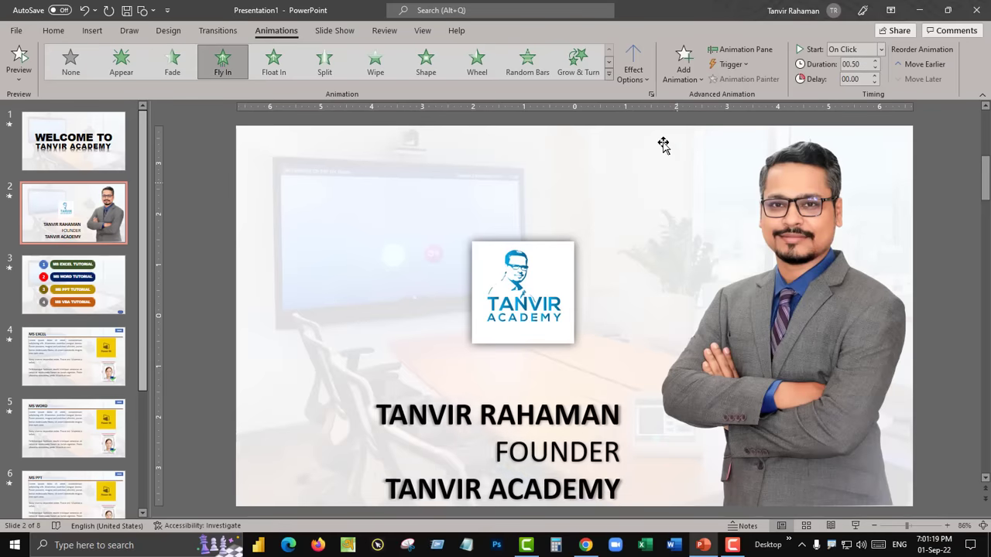
pyautogui.click(634, 71)
pyautogui.click(670, 180)
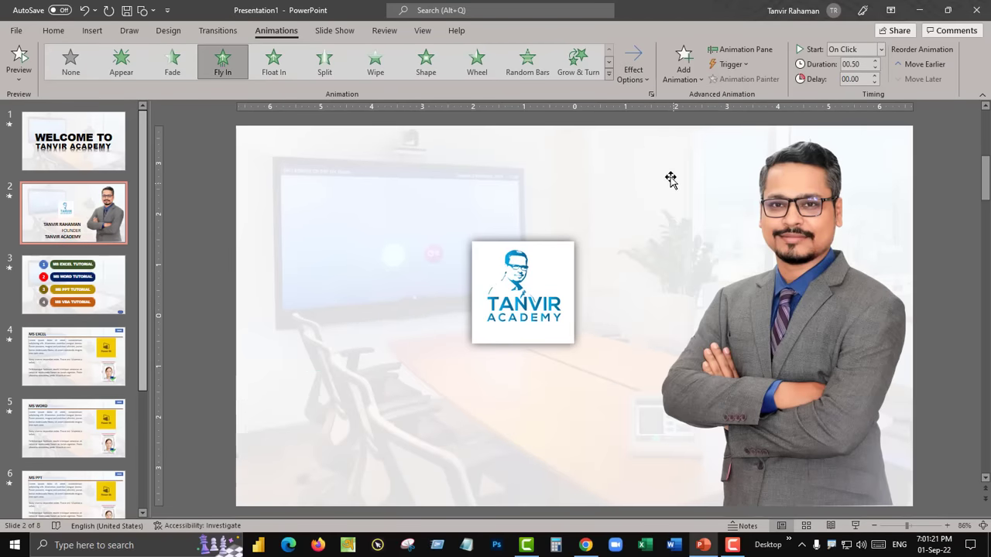
pyautogui.click(633, 72)
pyautogui.click(663, 348)
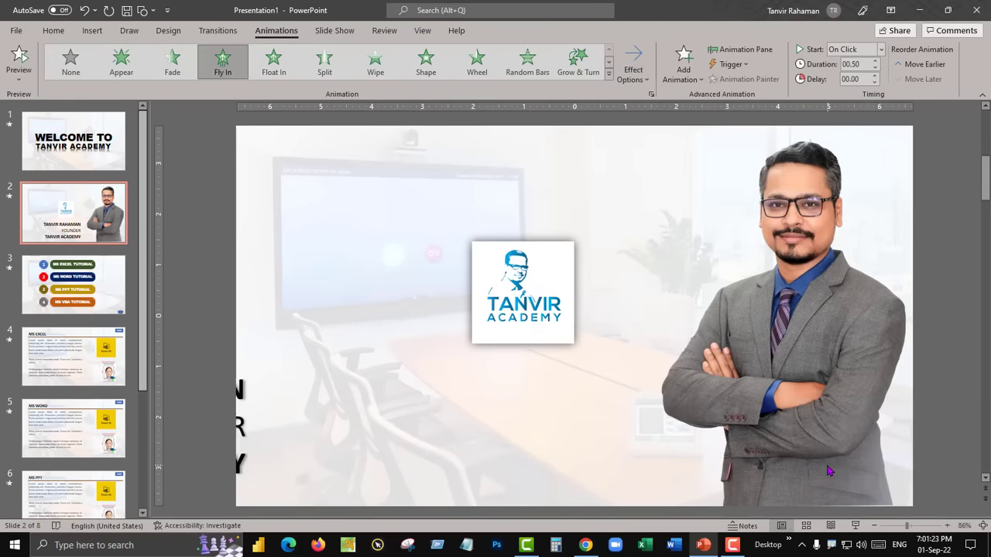
pyautogui.click(633, 71)
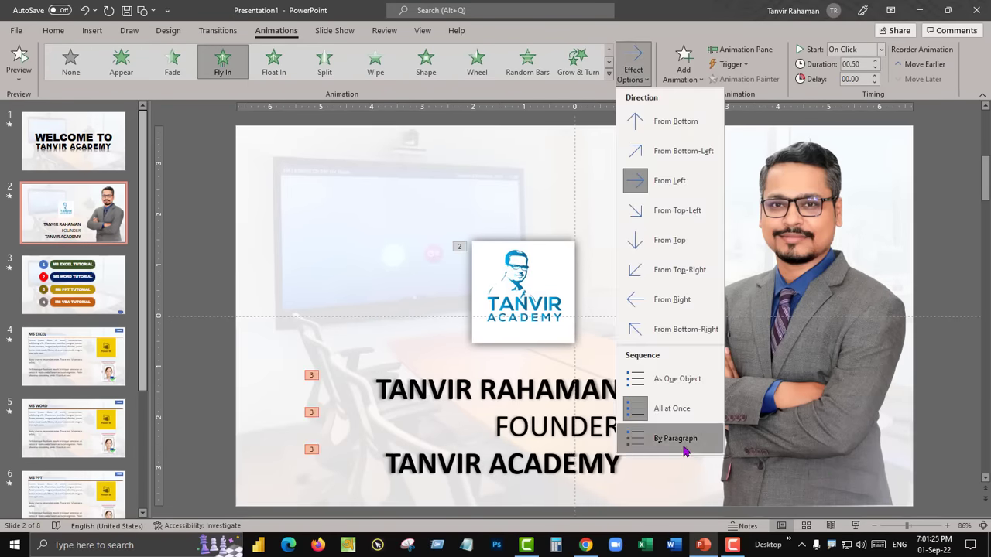
pyautogui.click(675, 438)
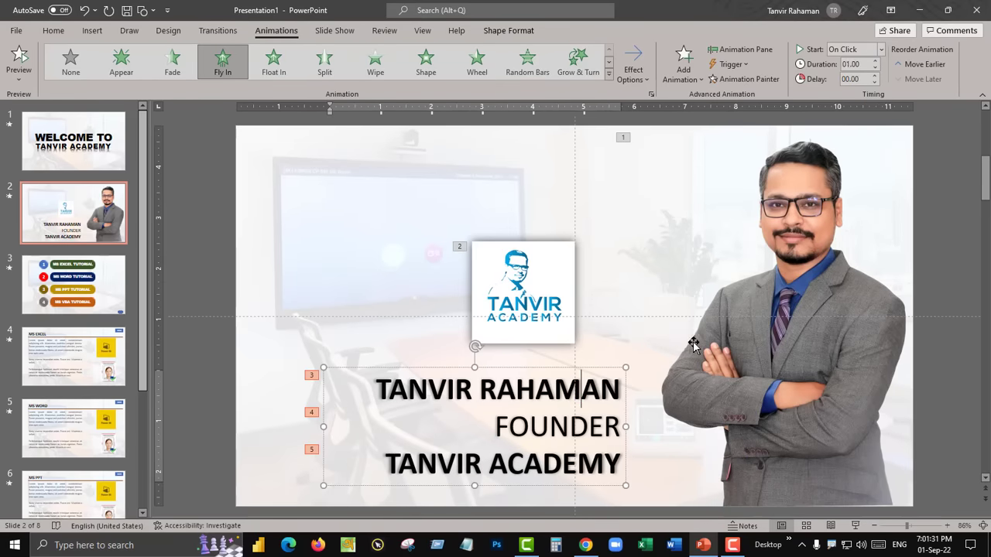
# Step: On menu slide 3, fade in the 1 circle and wipe the MS EXCEL TUTORIAL bar in from the left
pyautogui.click(78, 284)
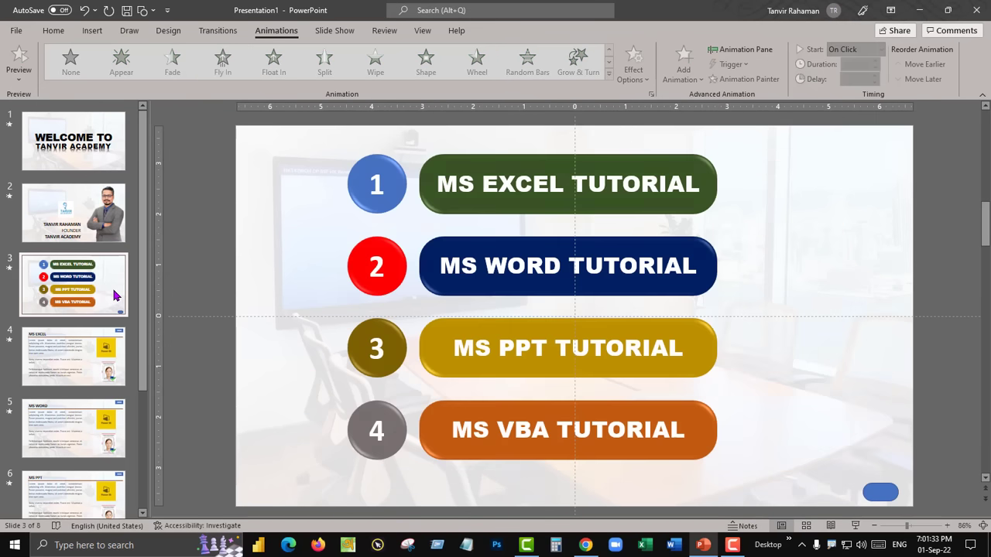
pyautogui.click(397, 178)
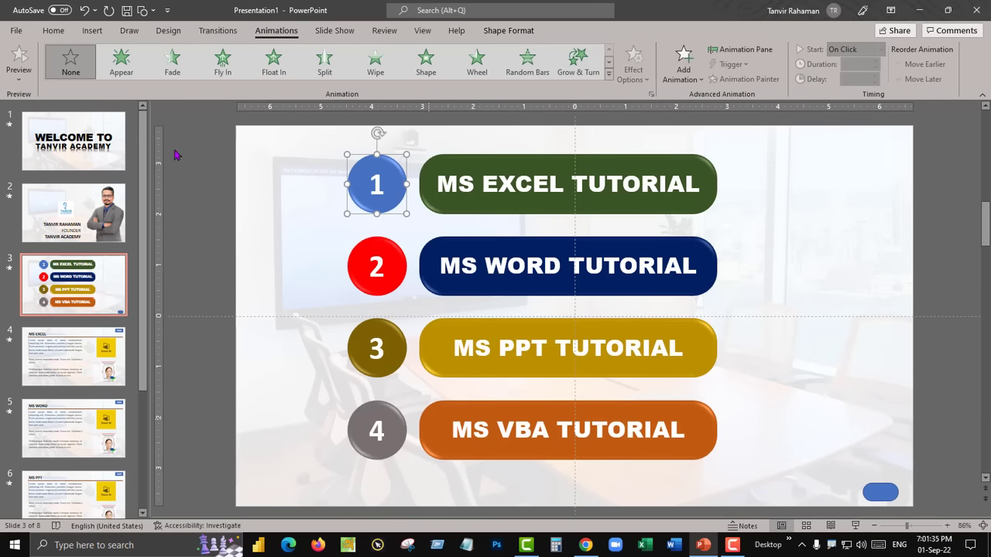
pyautogui.click(171, 64)
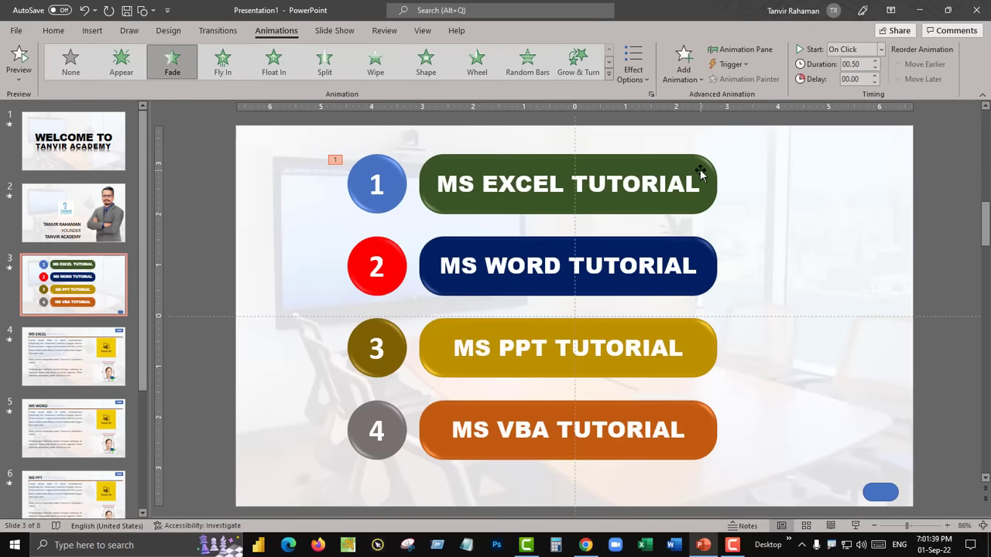
pyautogui.click(701, 166)
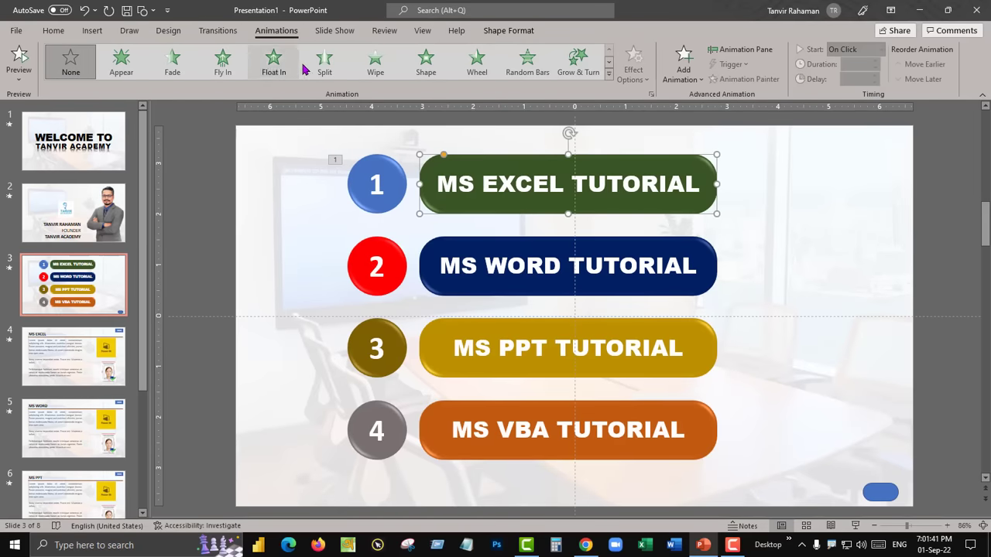
pyautogui.click(375, 62)
pyautogui.click(633, 70)
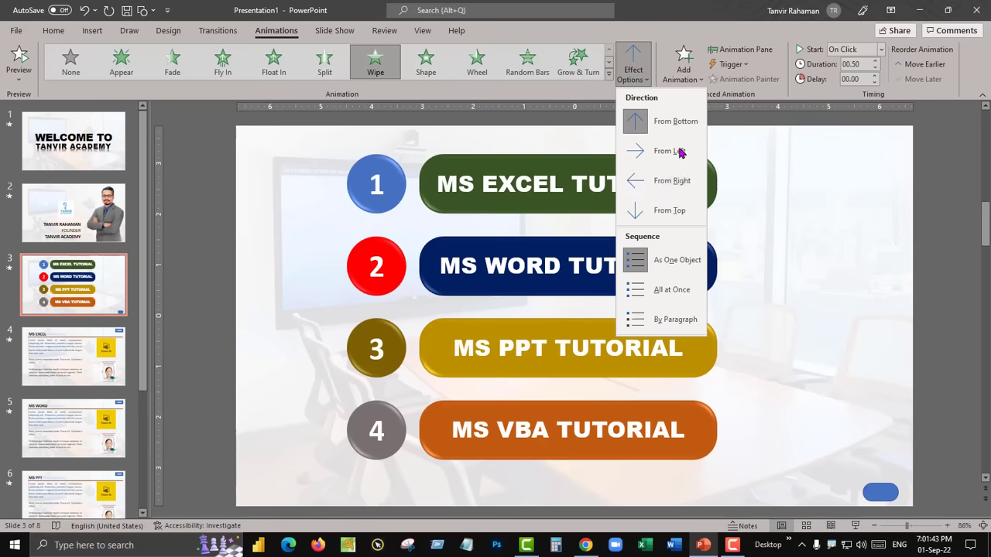
pyautogui.click(679, 153)
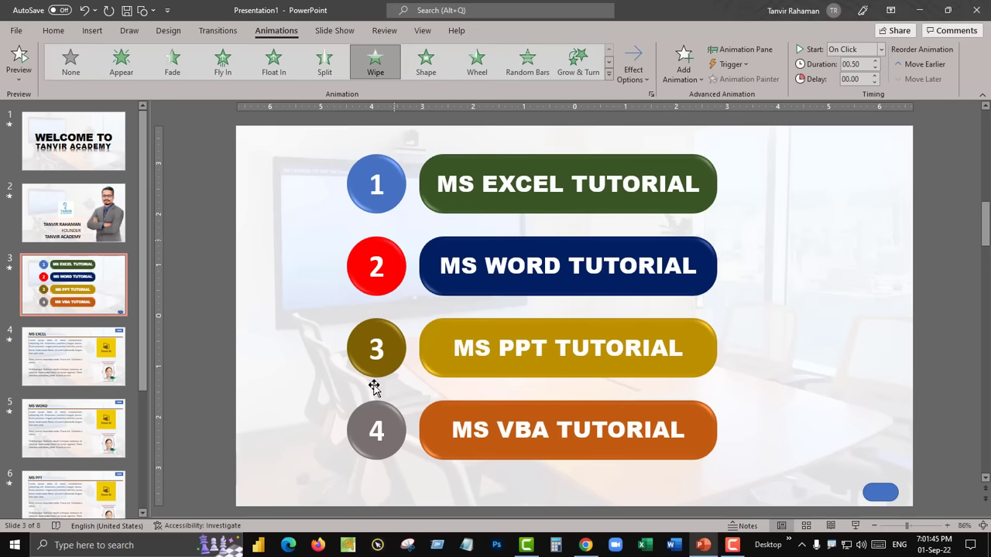
# Step: Copy circle 1's Fade to the 2 circle, MS WORD bar, 3 circle and MS PPT bar
pyautogui.click(396, 190)
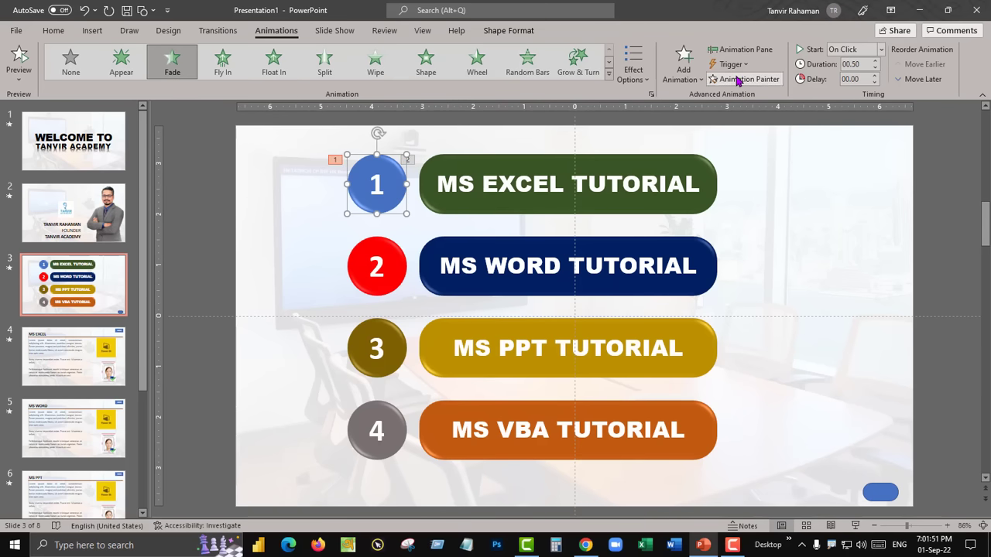
pyautogui.click(739, 80)
pyautogui.click(395, 273)
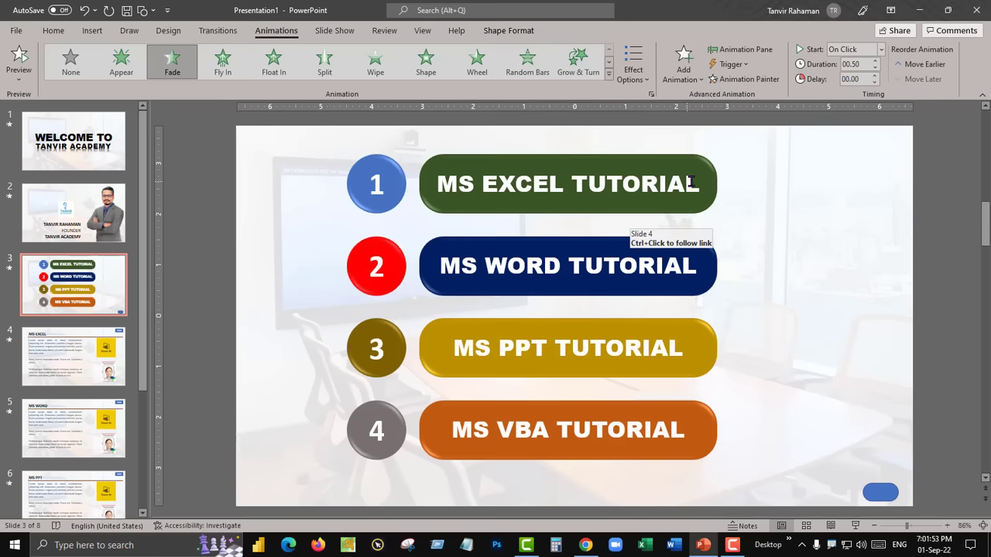
pyautogui.click(713, 79)
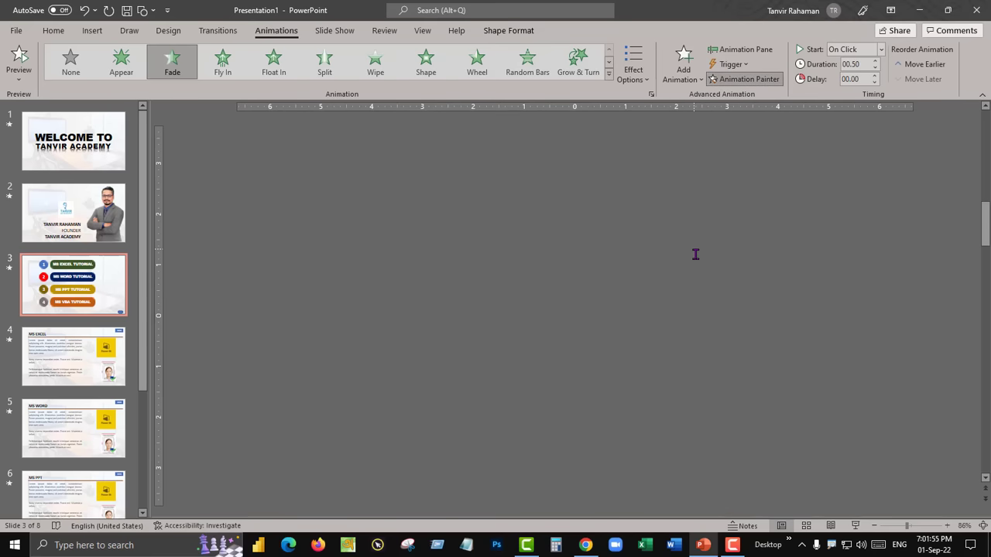
pyautogui.click(426, 286)
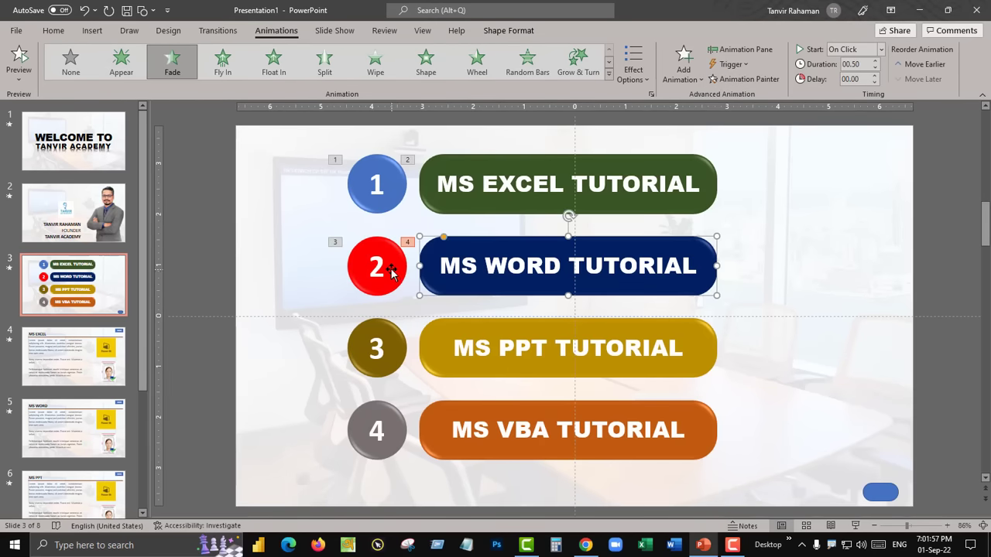
pyautogui.click(739, 79)
pyautogui.click(395, 340)
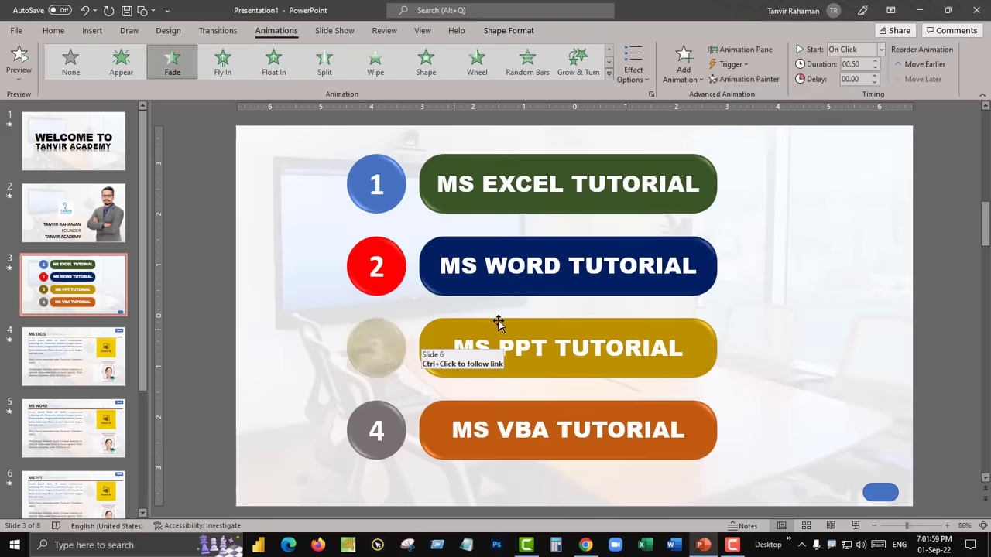
pyautogui.click(751, 80)
pyautogui.click(695, 332)
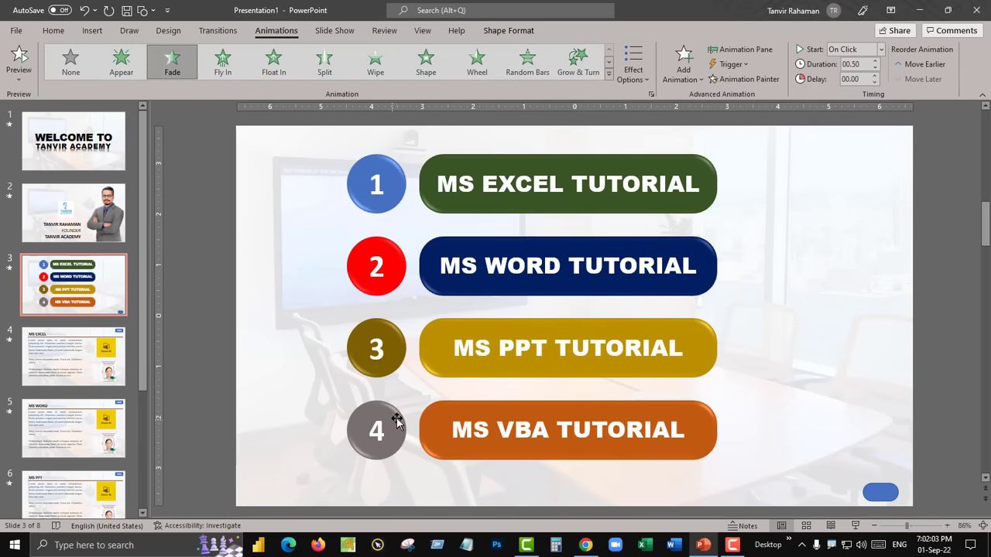
# Step: Copy the Fade animation onto the grey 4 circle and the MS VBA TUTORIAL bar
pyautogui.click(374, 339)
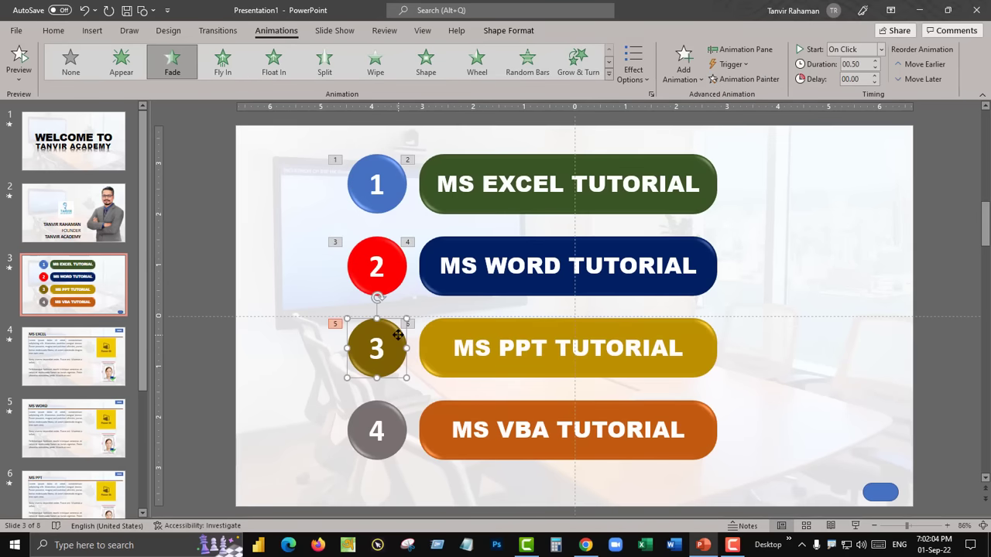
pyautogui.click(734, 80)
pyautogui.click(389, 427)
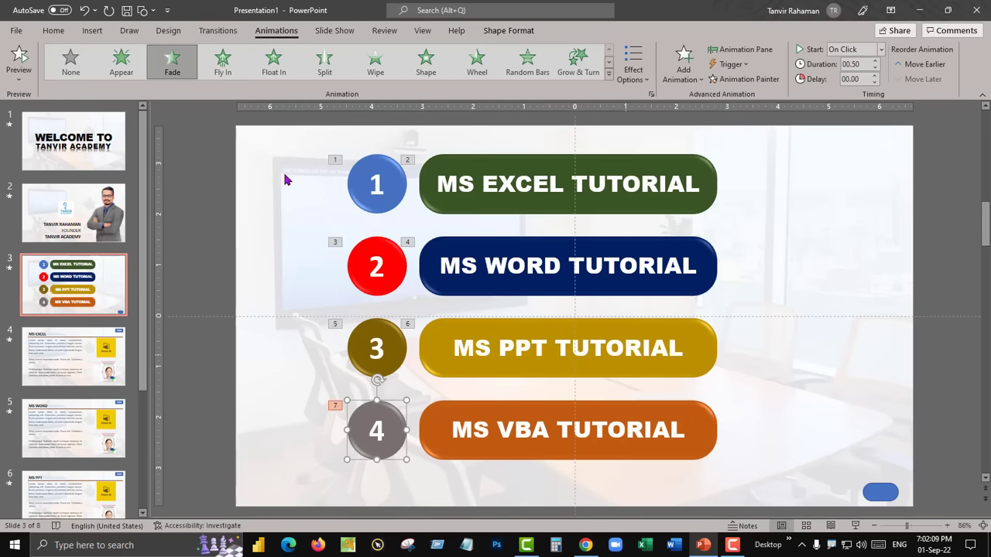
pyautogui.click(705, 348)
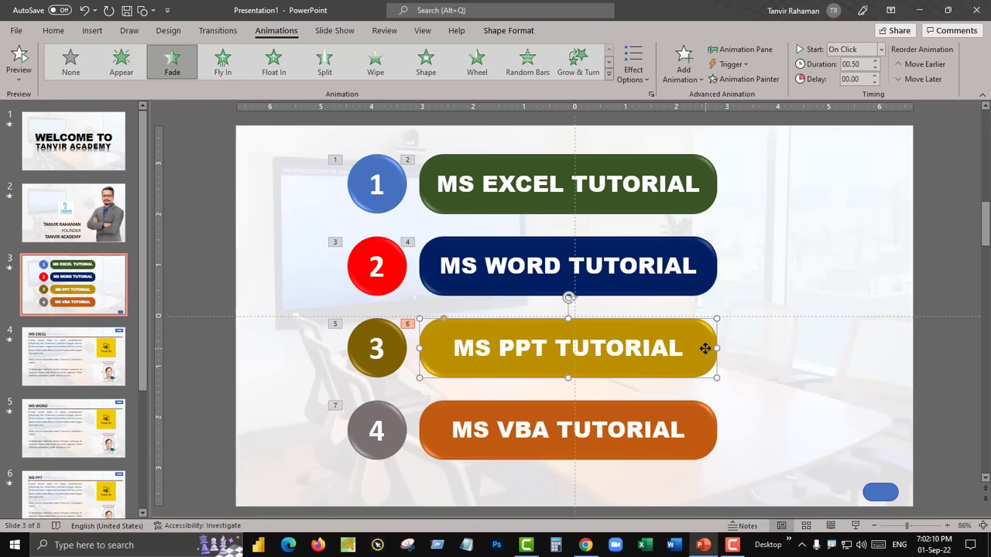
pyautogui.click(759, 80)
pyautogui.click(698, 424)
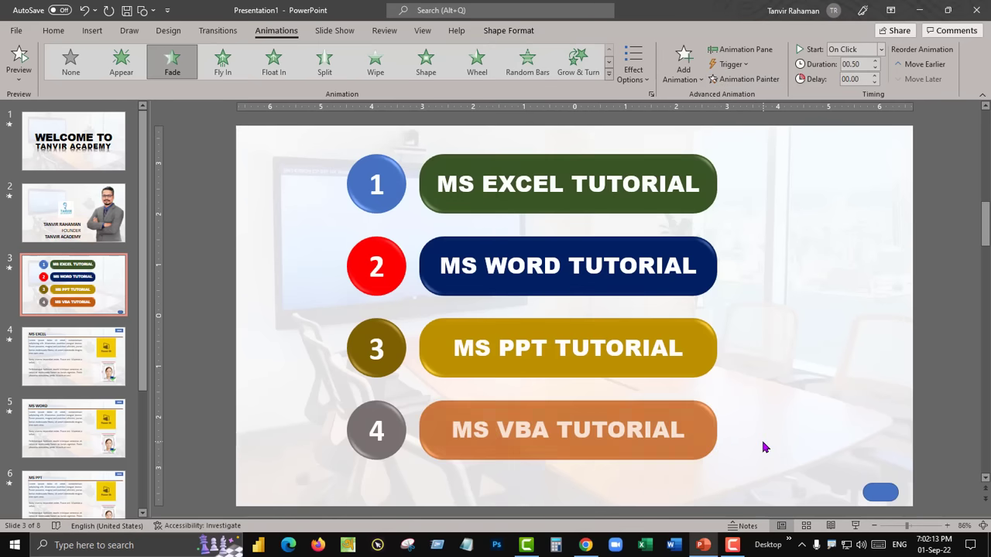
# Step: Give slide 8's THANK YOU text a Fade entrance starting With Previous, then return to slide 1
pyautogui.click(63, 360)
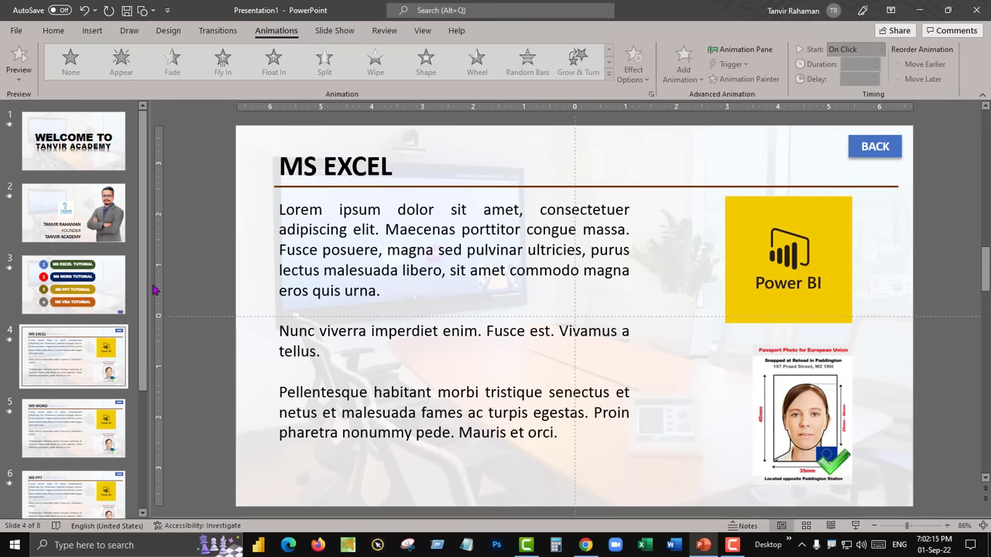
pyautogui.scroll(-3, 93, 438)
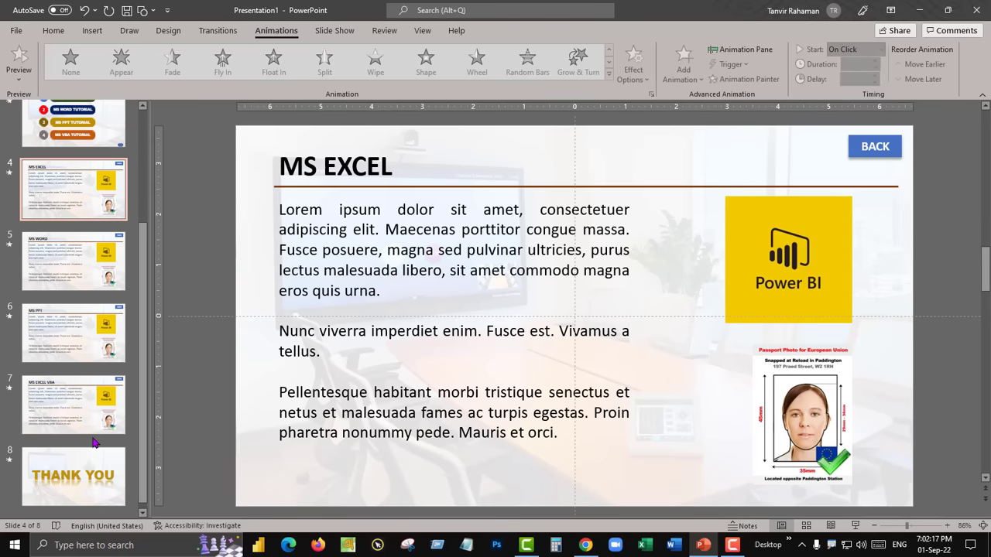
pyautogui.click(93, 457)
pyautogui.click(651, 305)
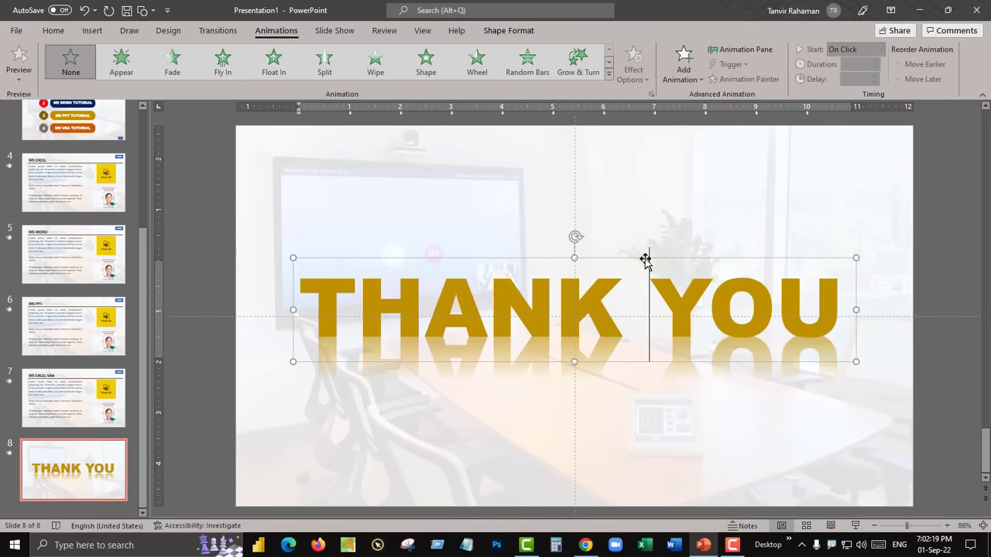
pyautogui.click(172, 62)
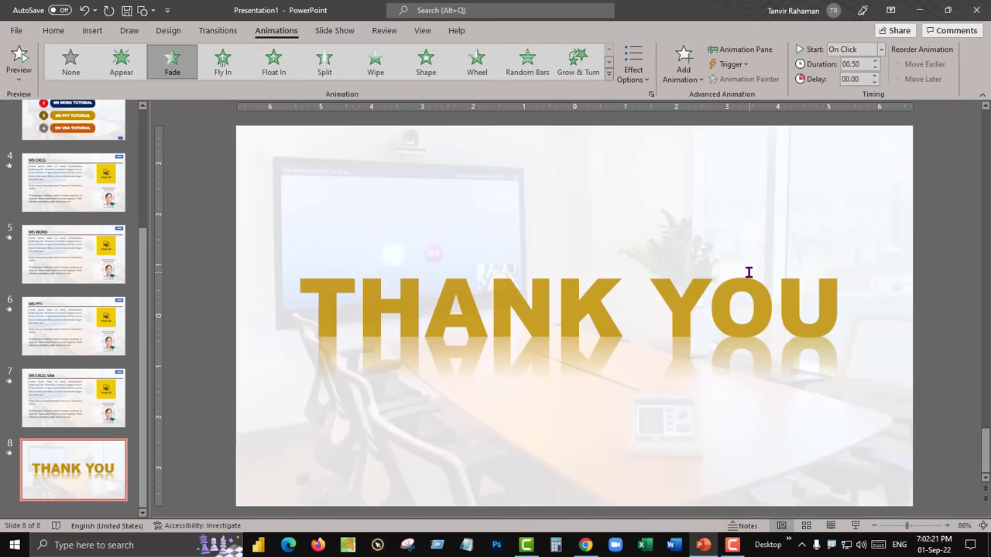
pyautogui.click(880, 49)
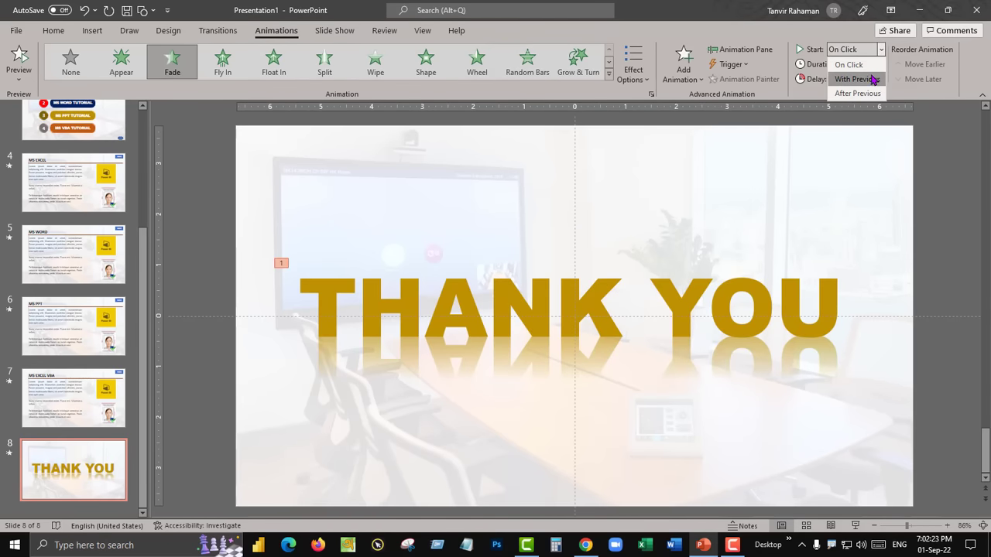
pyautogui.click(855, 79)
pyautogui.scroll(4, 120, 209)
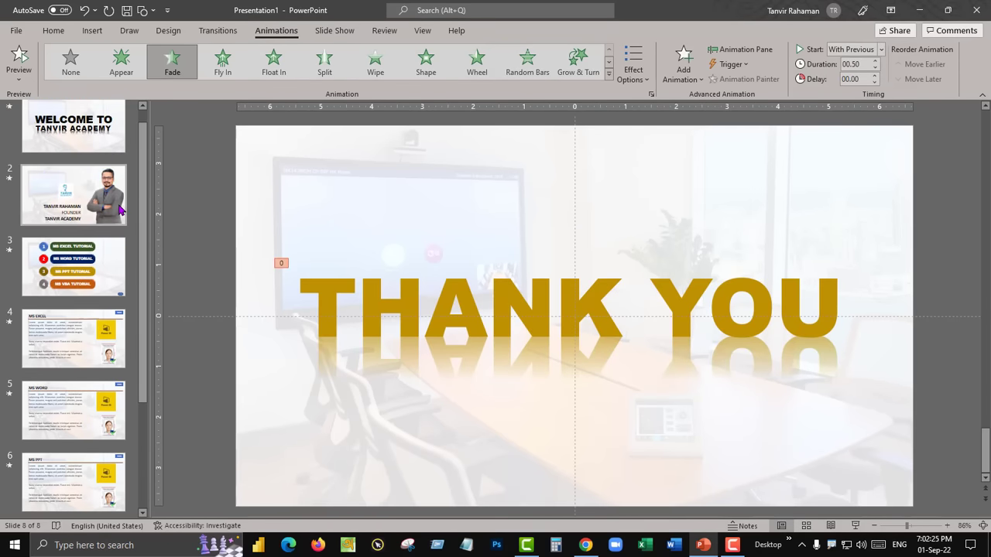
pyautogui.scroll(1, 120, 209)
pyautogui.click(85, 143)
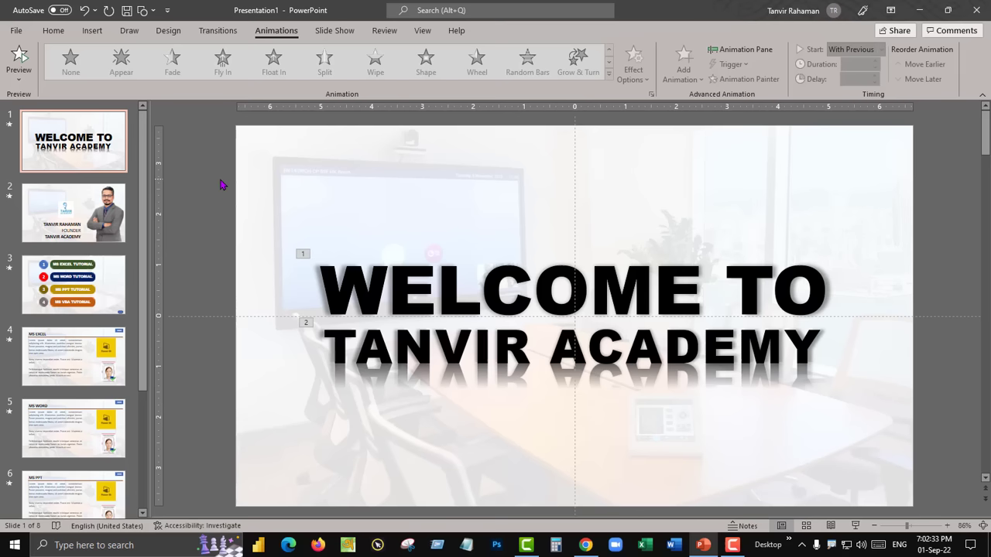
# Step: Run the slideshow, testing the Excel and Word links, their BACK buttons, and the end button
pyautogui.click(855, 525)
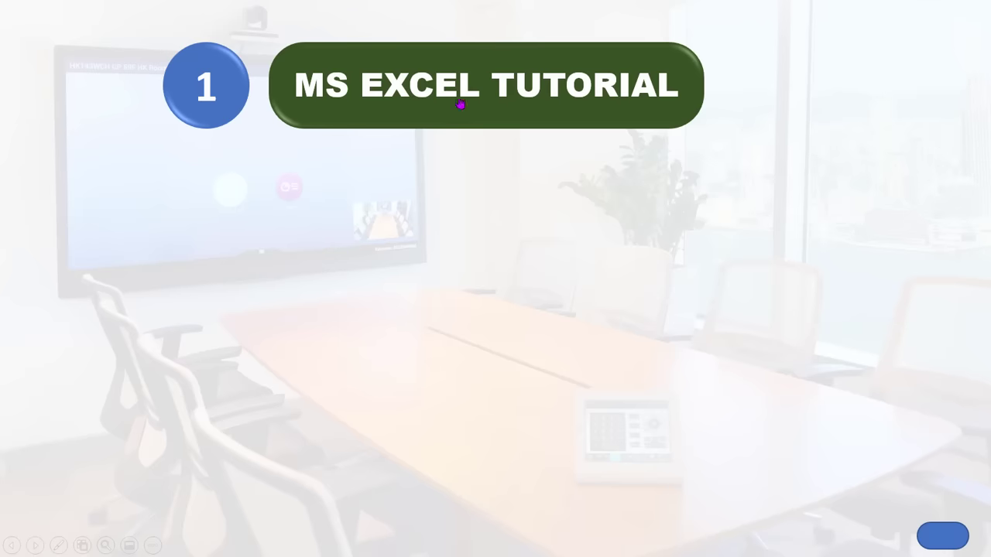
pyautogui.click(502, 88)
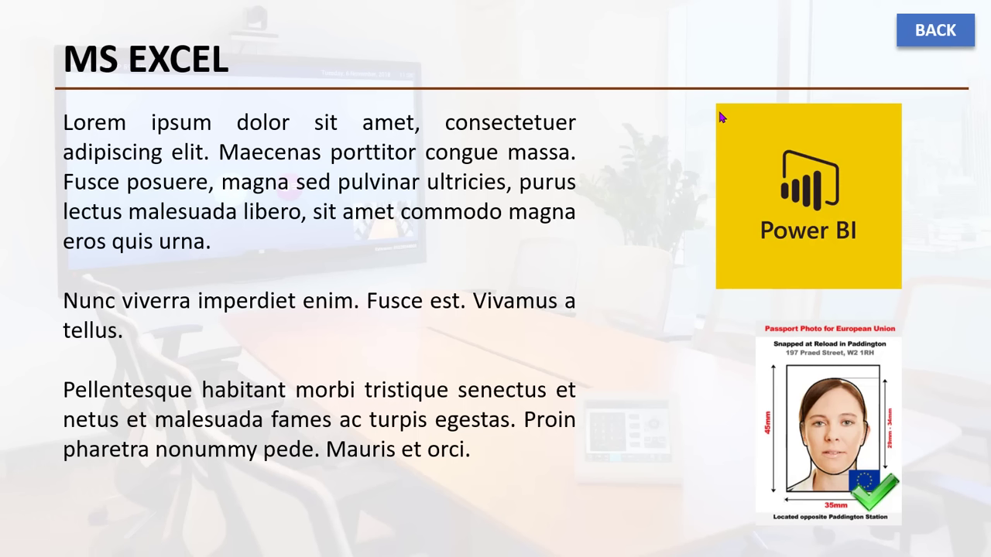
pyautogui.click(945, 36)
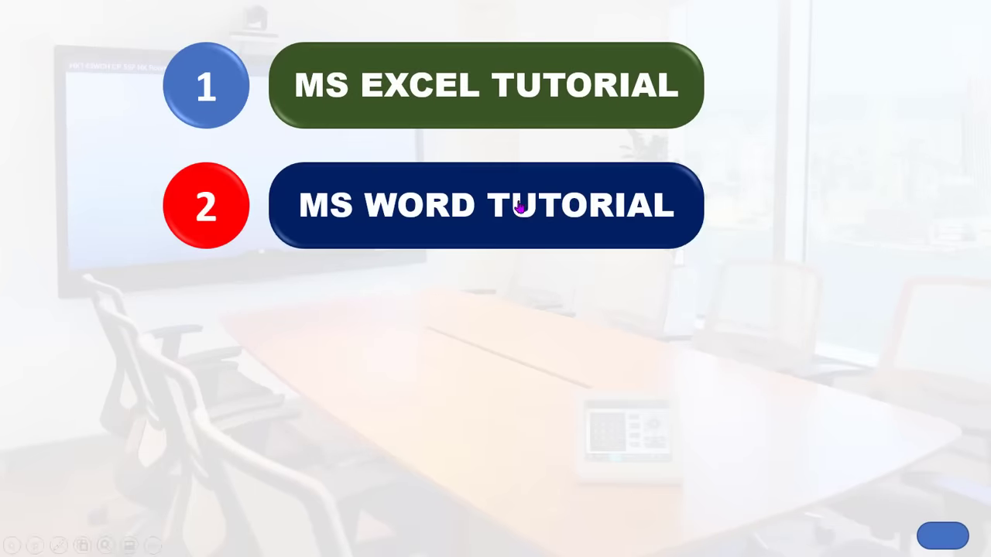
pyautogui.click(519, 206)
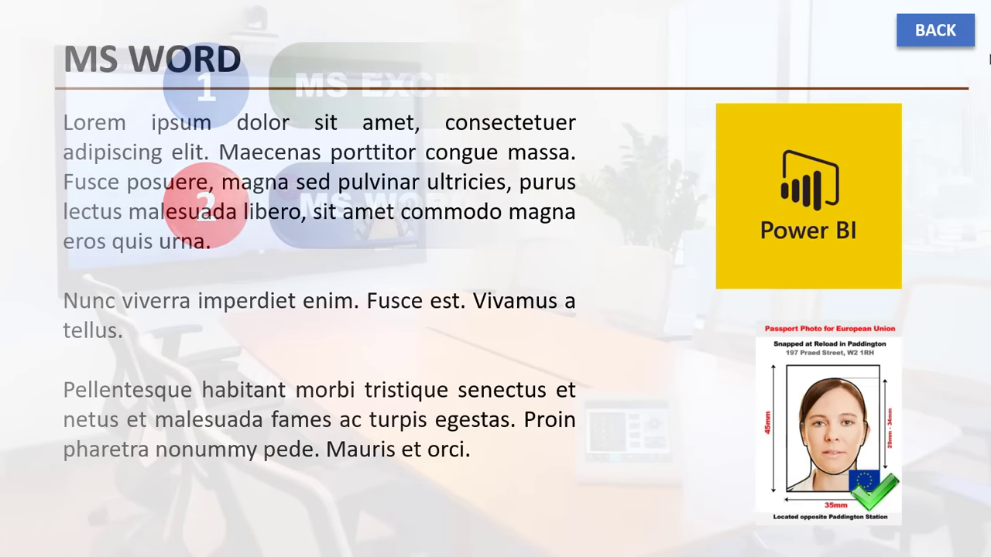
pyautogui.click(937, 21)
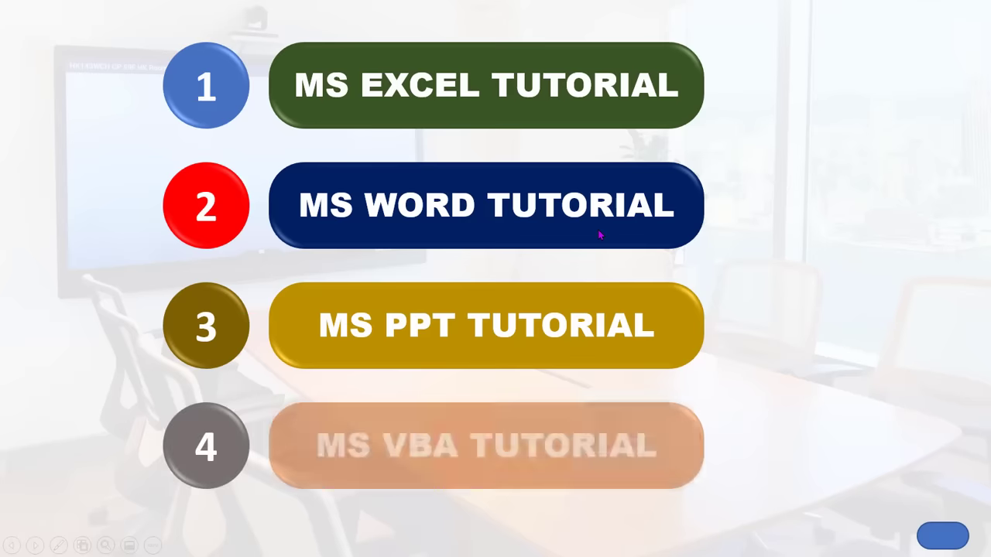
pyautogui.click(942, 540)
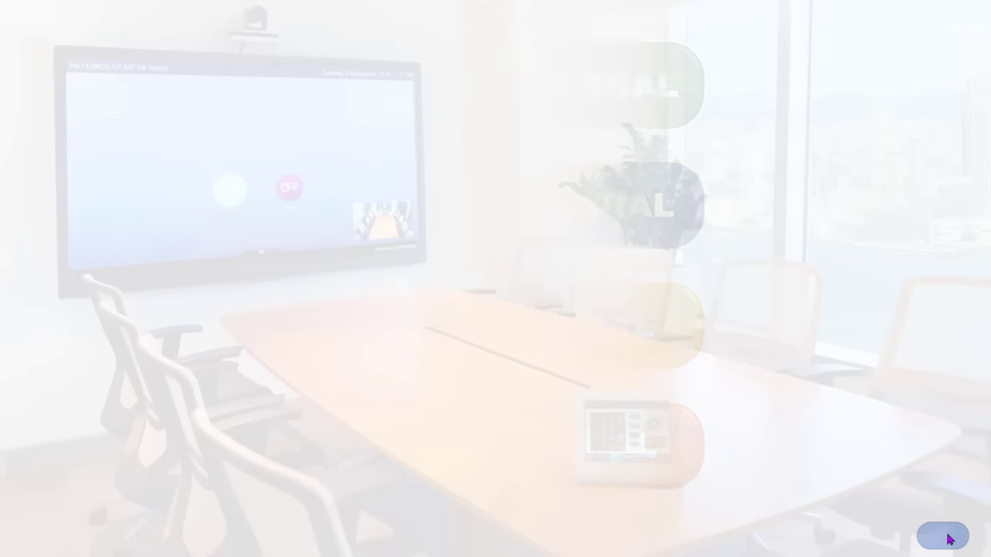